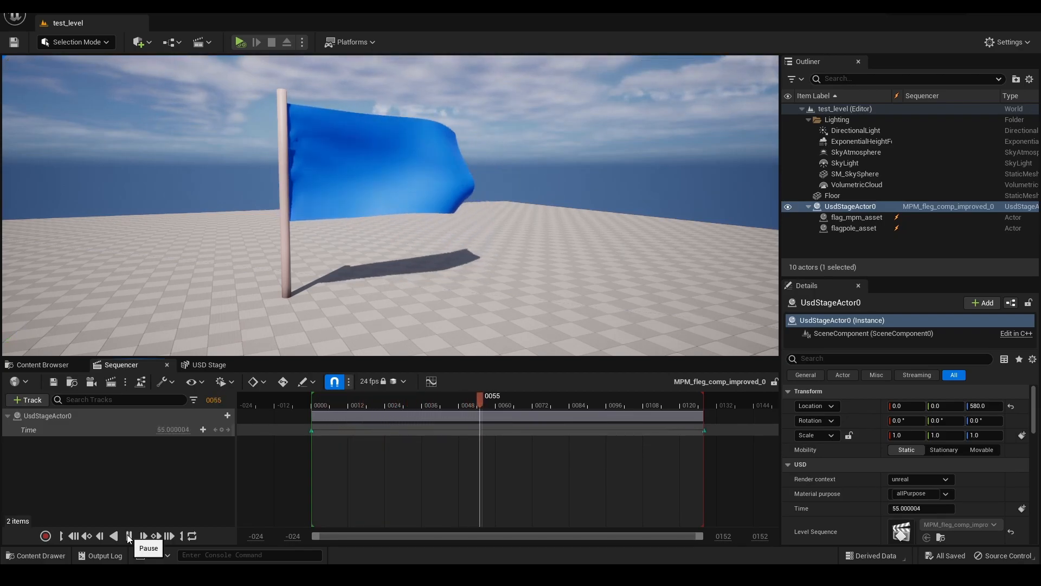
# - Pause the flag animation playback in the Sequencer
pyautogui.click(128, 535)
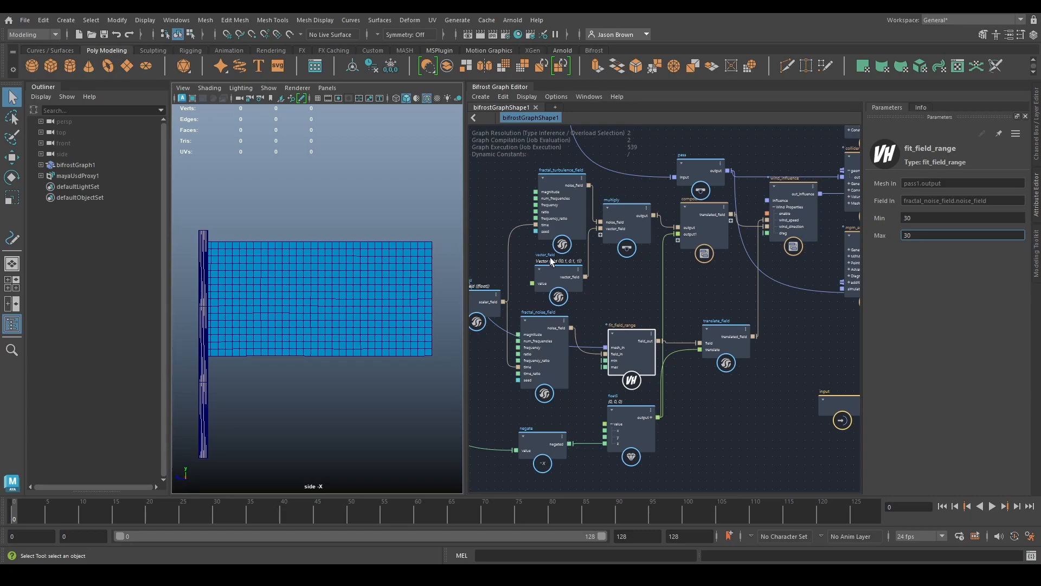
# - Switch to Maya, preview the finished flag simulation, stop it and rewind to frame 0
pyautogui.scroll(5, 682, 376)
pyautogui.scroll(2, 698, 380)
pyautogui.keyDown('alt'); pyautogui.moveTo(718, 331); pyautogui.dragTo(922, 412, button='middle'); pyautogui.keyUp('alt')
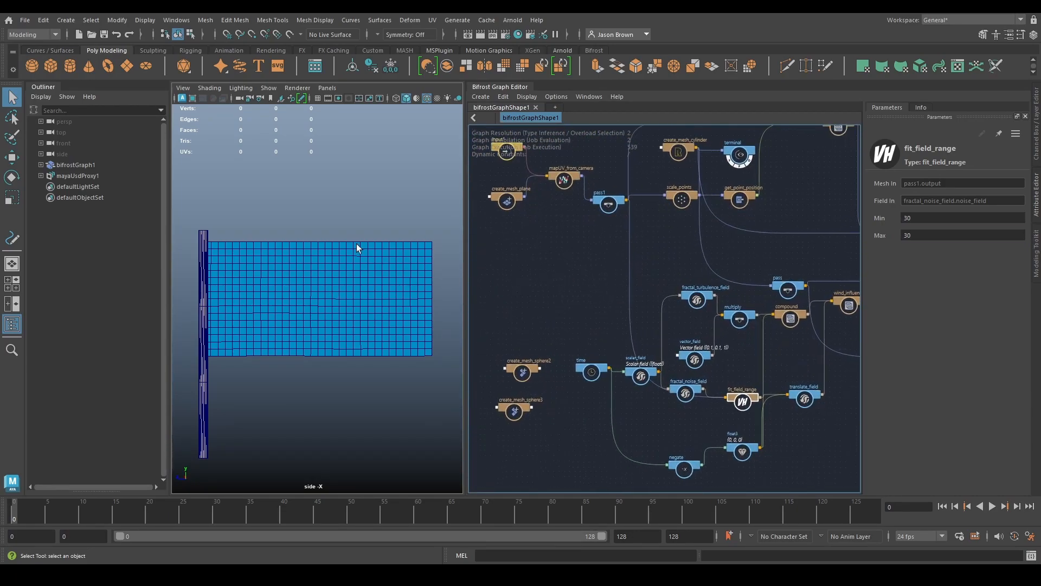
pyautogui.click(993, 506)
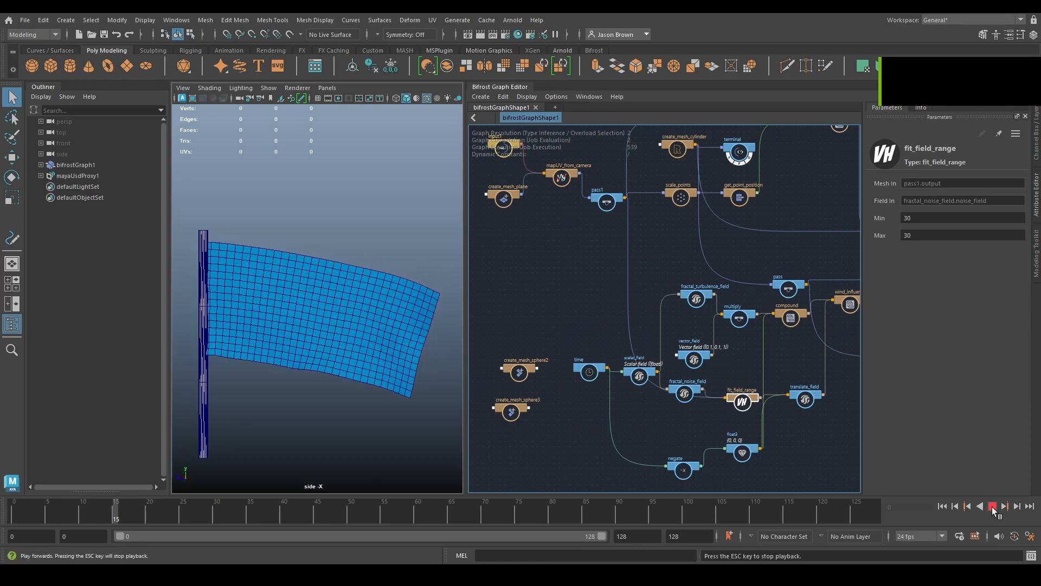
pyautogui.click(992, 506)
pyautogui.click(941, 507)
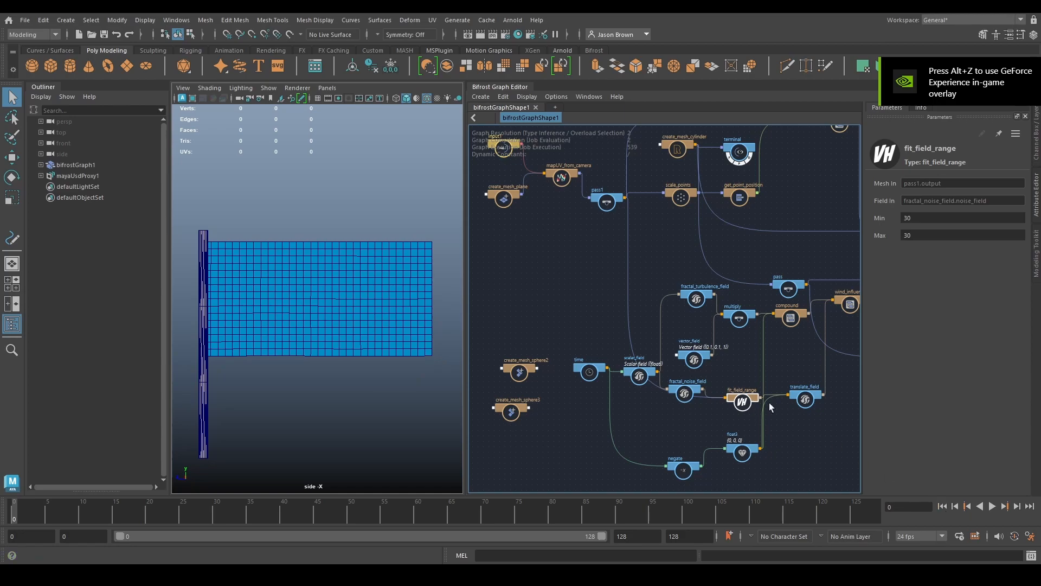
pyautogui.scroll(-2, 581, 172)
pyautogui.moveTo(562, 231); pyautogui.dragTo(583, 310, button='middle')
pyautogui.scroll(2, 626, 318)
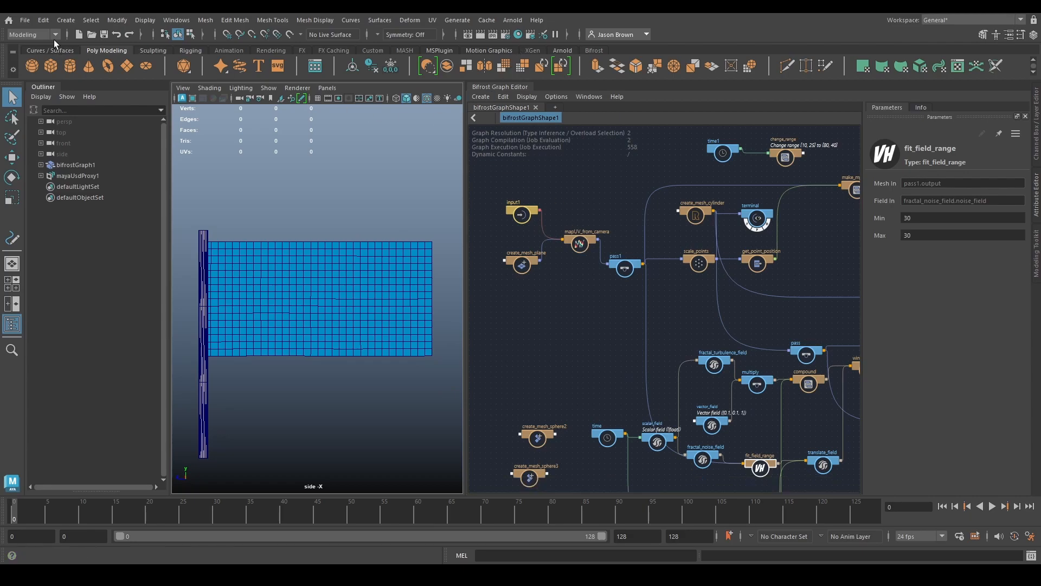
# - Start a new scene and create an empty Bifrost graph in it
pyautogui.click(522, 168)
pyautogui.hotkey('ctrl', 's')
pyautogui.hotkey('ctrl', 'n')
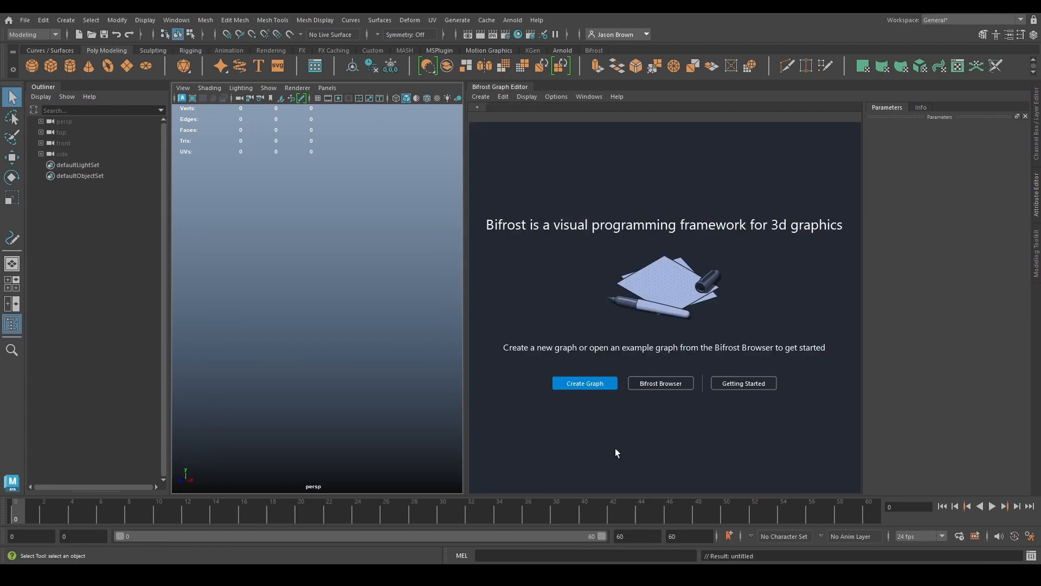
pyautogui.click(591, 383)
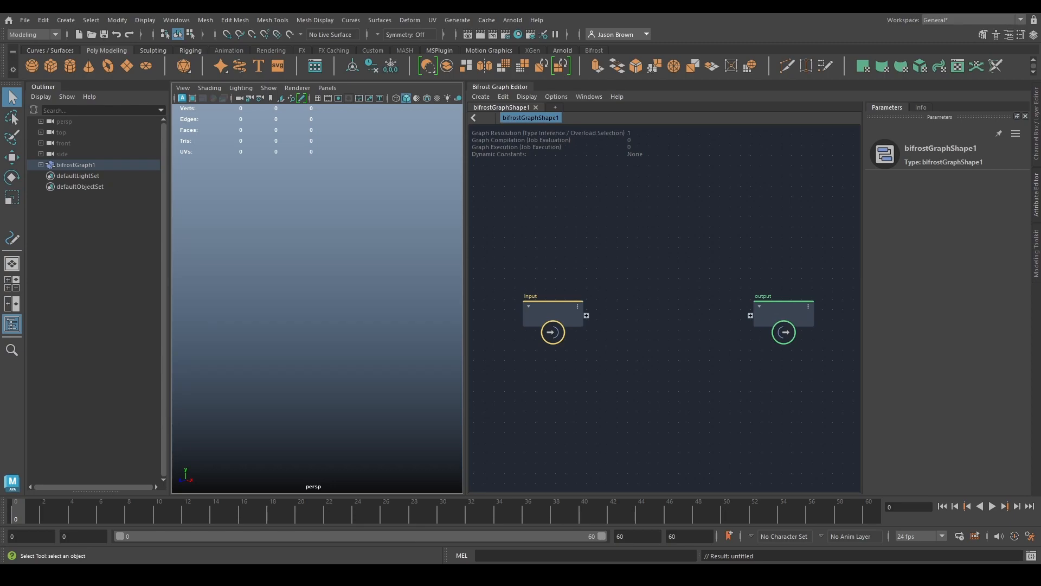
# - Add a basic_mpm_cloth_graph compound to the graph and explode it into its individual nodes
pyautogui.moveTo(693, 251); pyautogui.dragTo(681, 307, button='middle')
pyautogui.press('Tab')
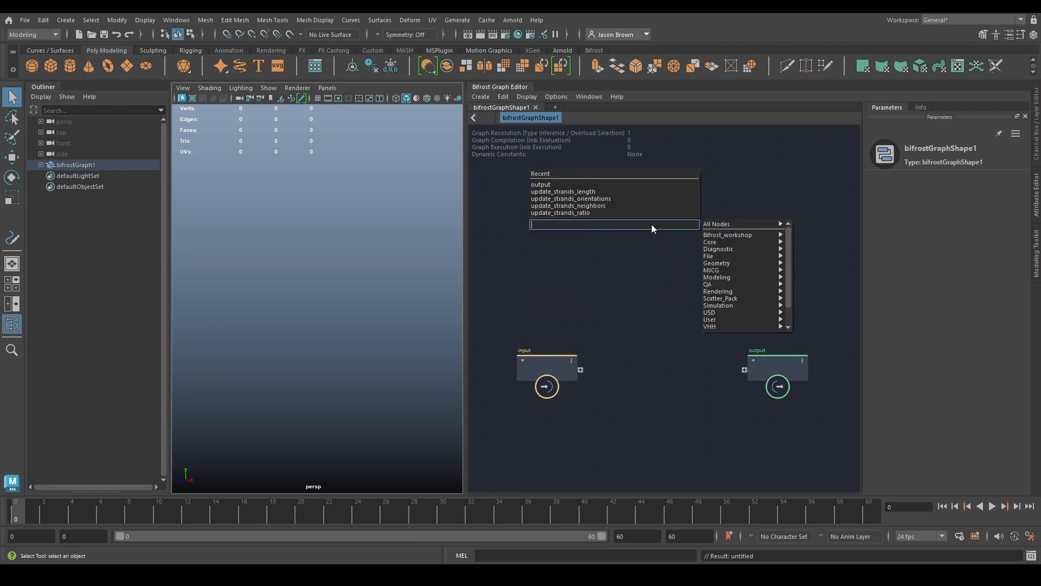
pyautogui.write('basic')
pyautogui.press('Down')
pyautogui.press('Down')
pyautogui.press('Down')
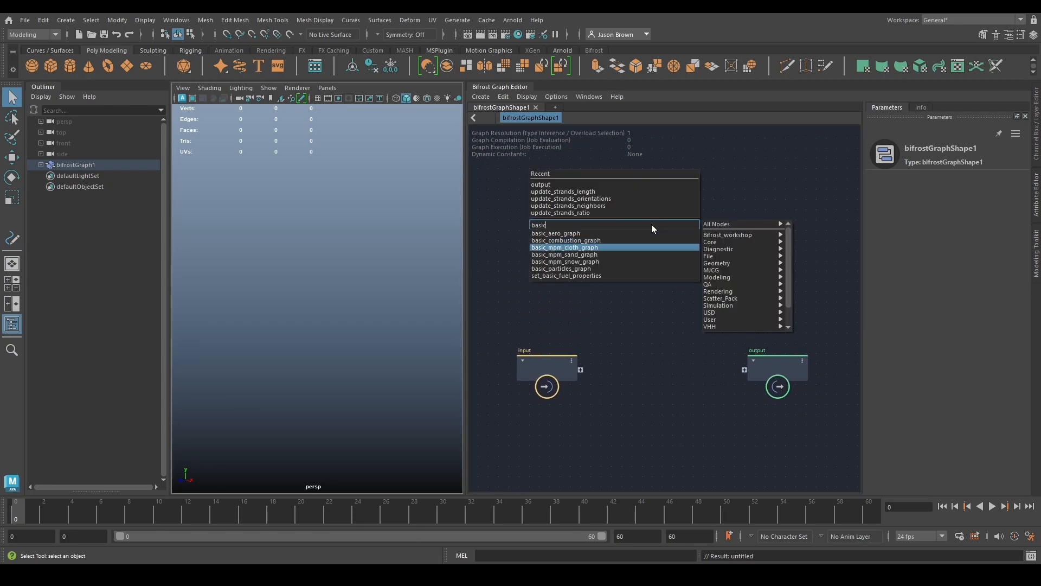
pyautogui.press('Return')
pyautogui.rightClick(657, 241)
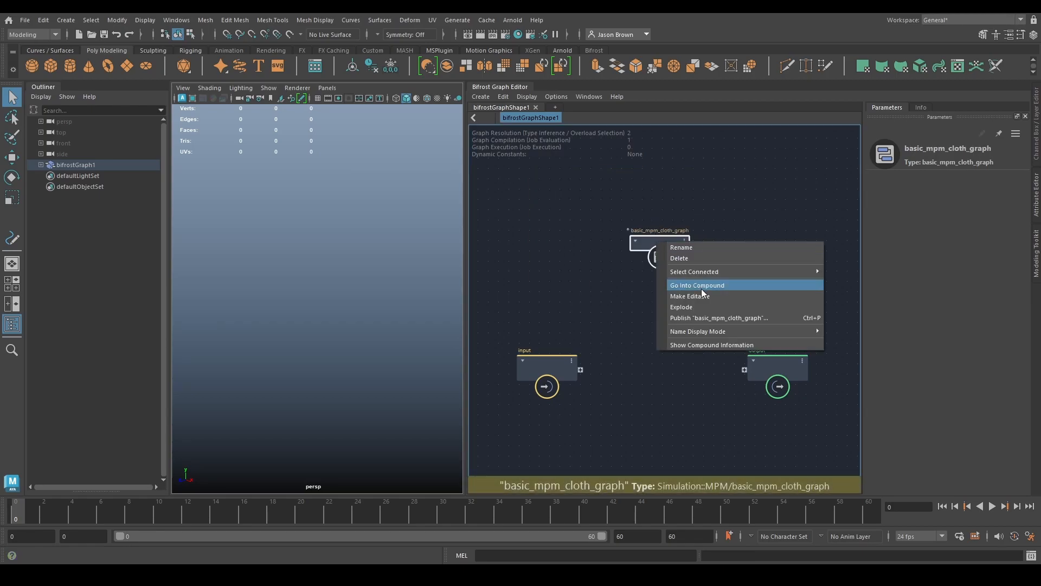
pyautogui.click(701, 307)
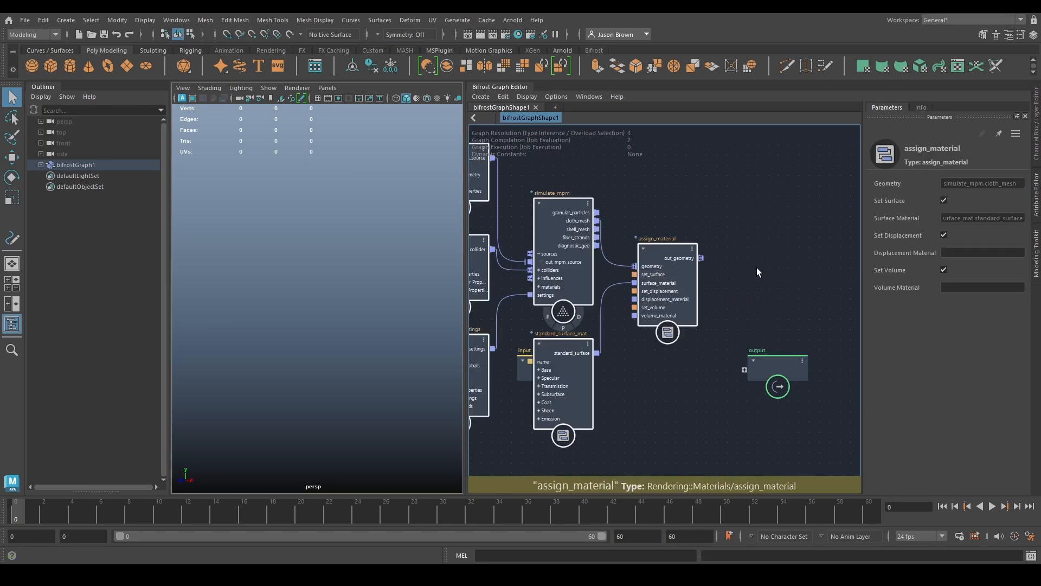
# - Examine the parameters of the cloth source, constraint, collider, solver settings, simulate_mpm and standard surface material nodes
pyautogui.scroll(-3, 757, 268)
pyautogui.keyDown('alt'); pyautogui.moveTo(729, 321); pyautogui.dragTo(736, 336, button='middle'); pyautogui.keyUp('alt')
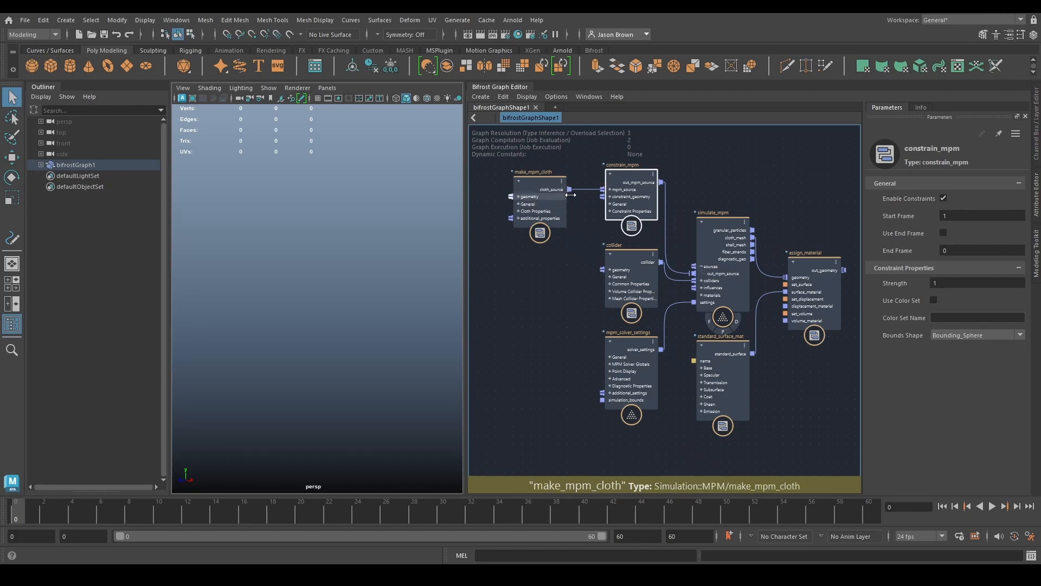
pyautogui.click(524, 205)
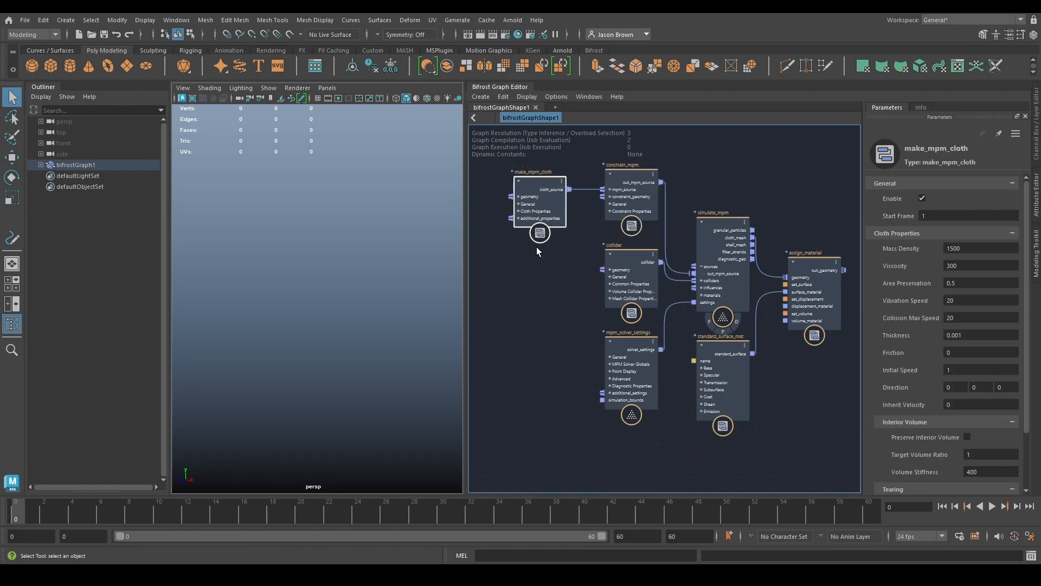
pyautogui.click(616, 174)
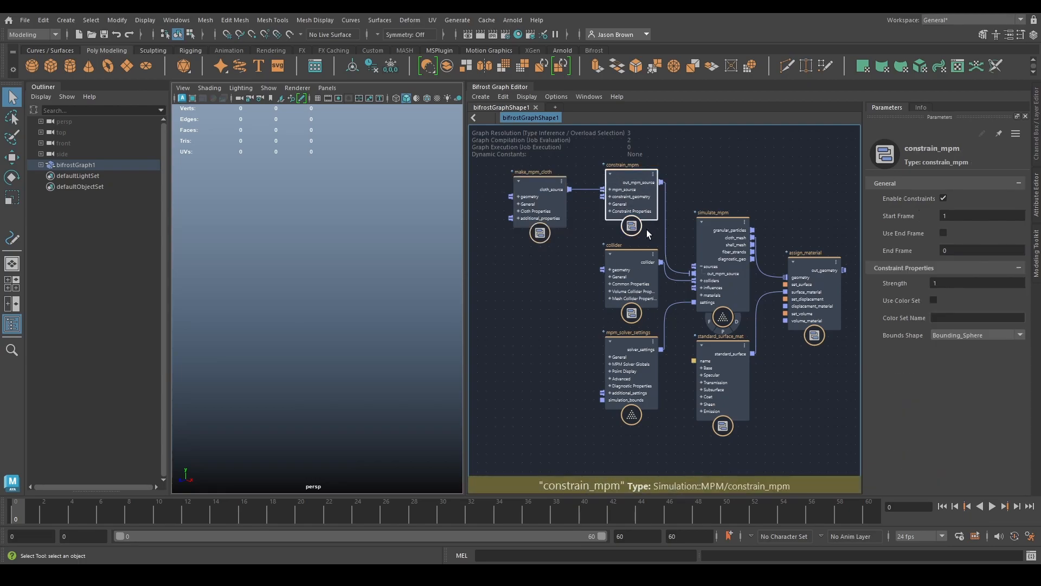
pyautogui.click(539, 204)
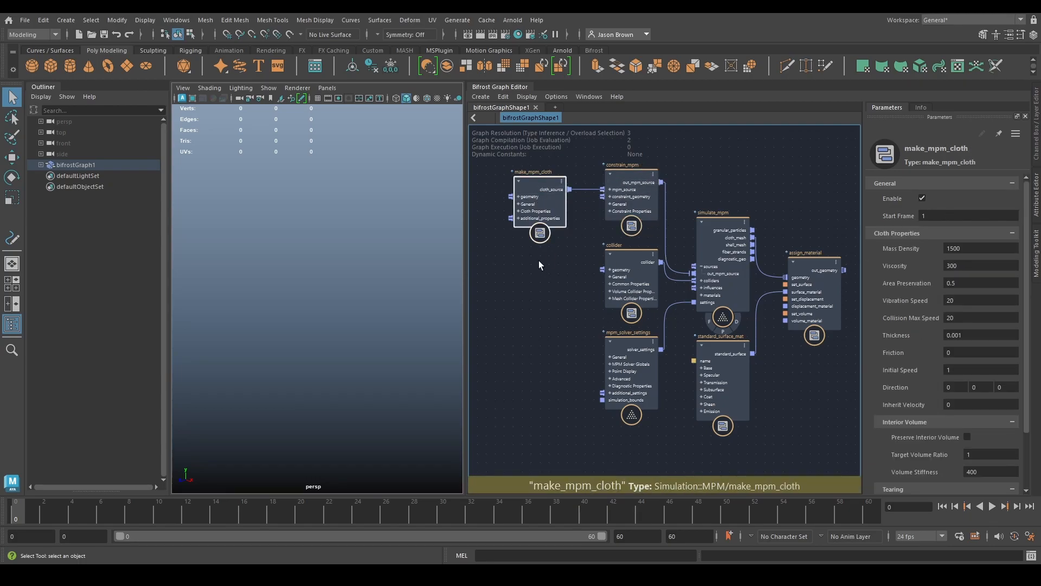
pyautogui.click(628, 271)
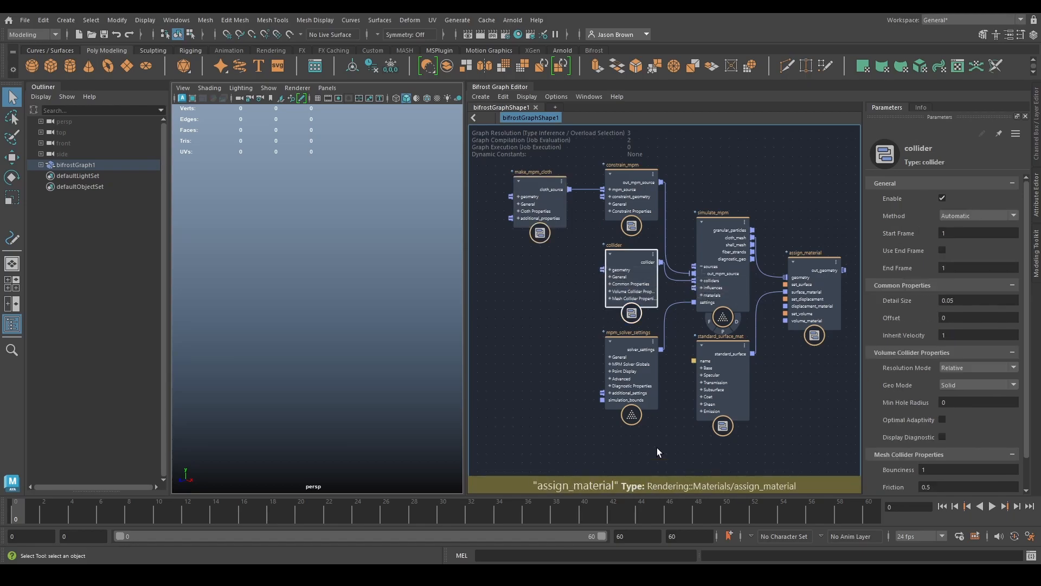
pyautogui.click(632, 374)
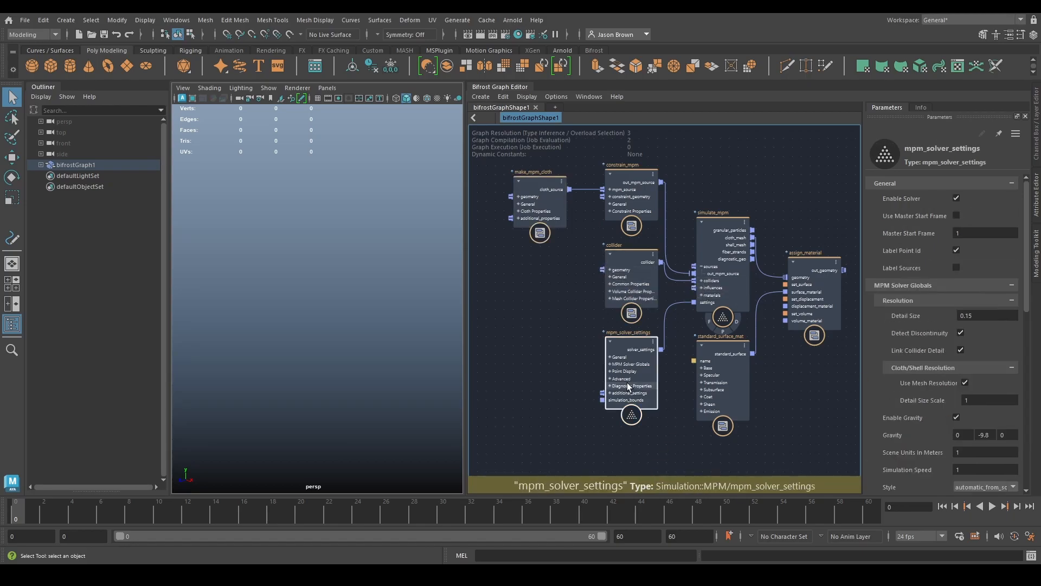
pyautogui.click(721, 230)
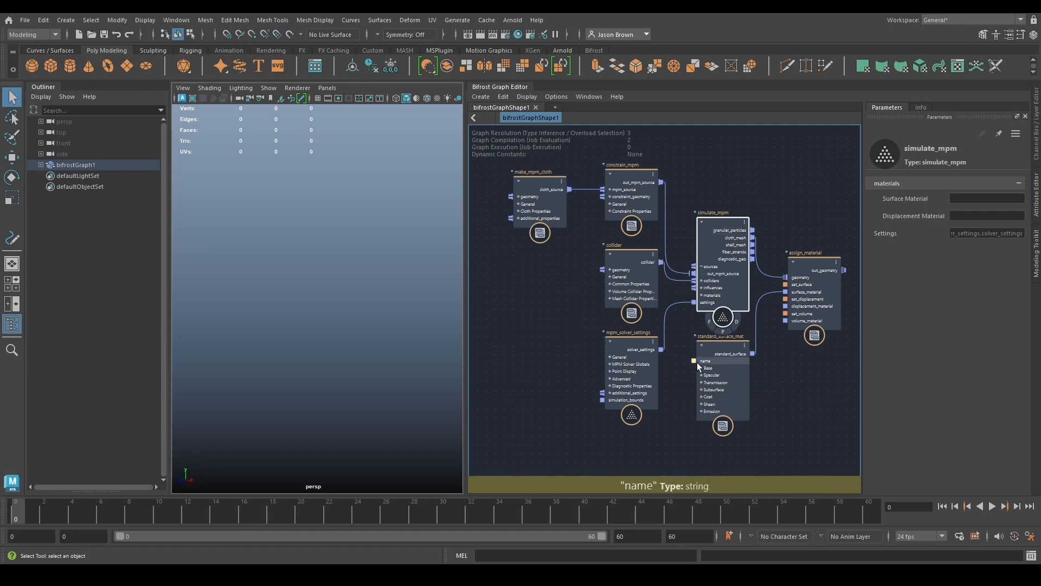
pyautogui.moveTo(721, 371); pyautogui.dragTo(724, 378)
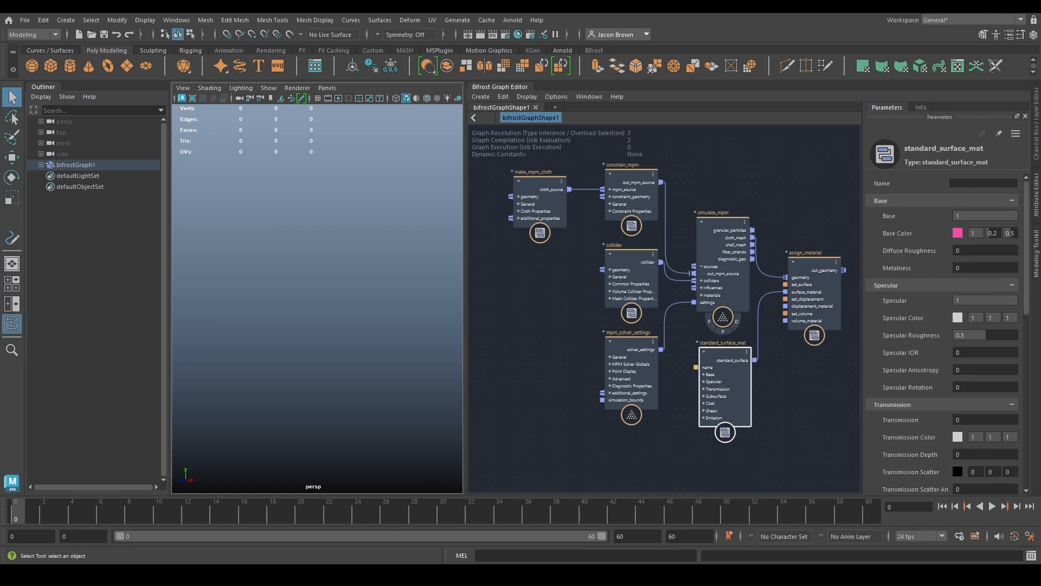
# - Add a create_mesh_plane node in the empty area ahead of make_mpm_cloth
pyautogui.scroll(-1, 536, 286)
pyautogui.keyDown('alt'); pyautogui.moveTo(536, 287); pyautogui.dragTo(742, 332, button='middle'); pyautogui.keyUp('alt')
pyautogui.scroll(-1, 718, 336)
pyautogui.scroll(2, 703, 324)
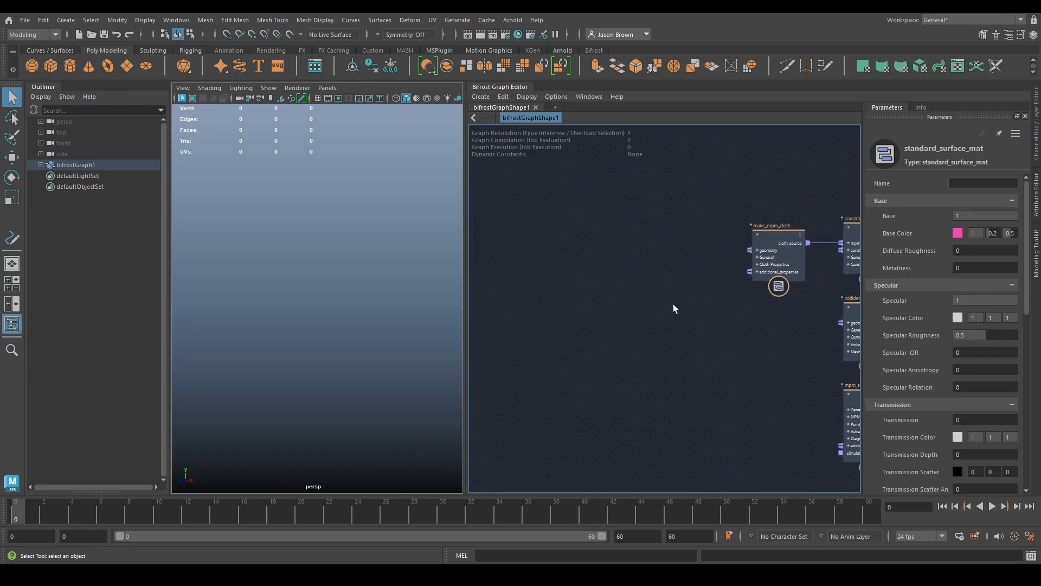
pyautogui.click(606, 255)
pyautogui.press('Tab')
pyautogui.write('create_mesh')
pyautogui.press('Down')
pyautogui.press('Down')
pyautogui.press('Down')
pyautogui.press('Down')
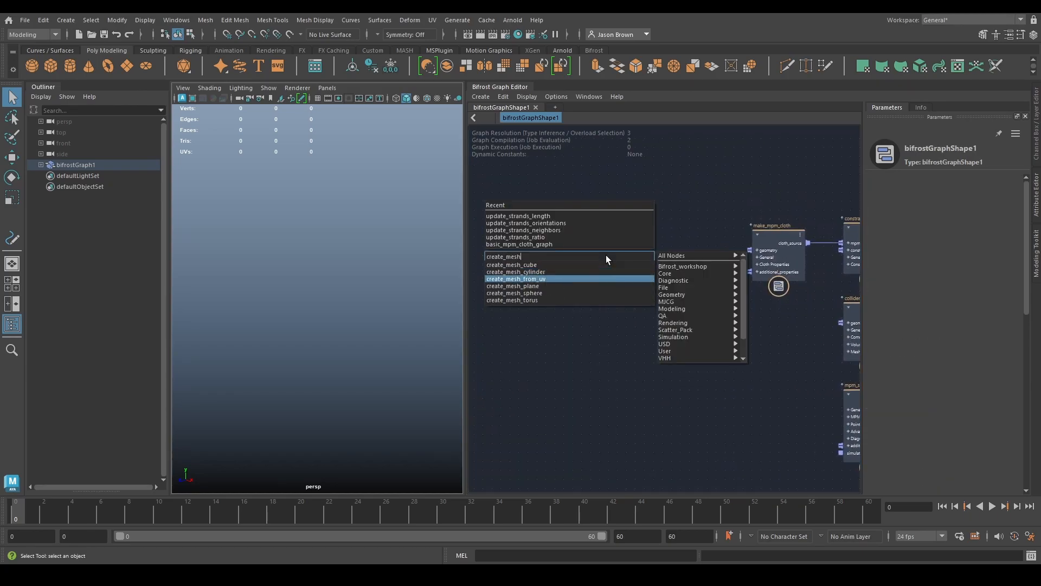
pyautogui.press('Return')
# - Add a terminal node above the plane node and connect plane_mesh to its diagnostic input
pyautogui.press('Tab')
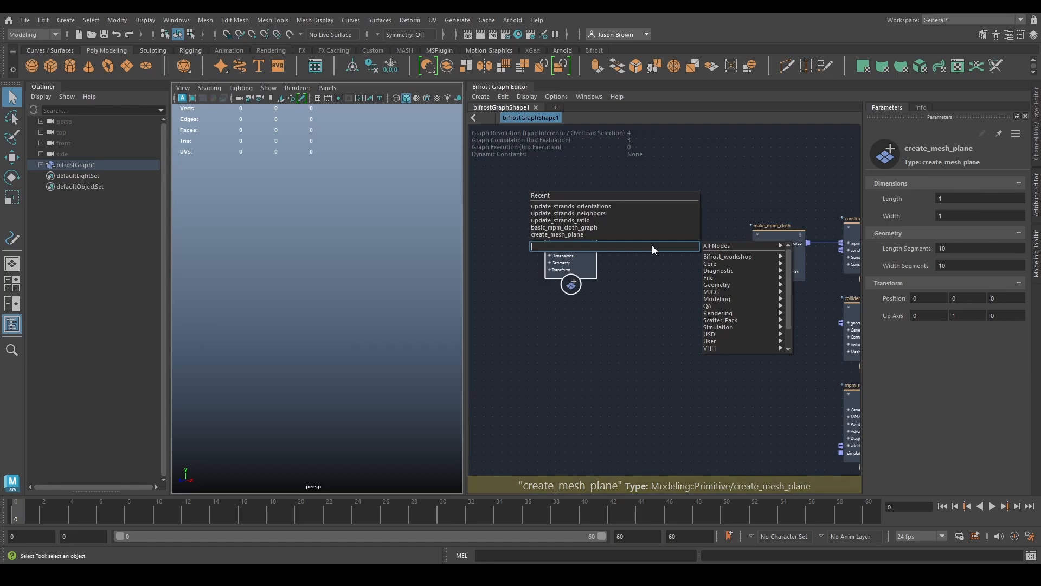
pyautogui.write('terminal')
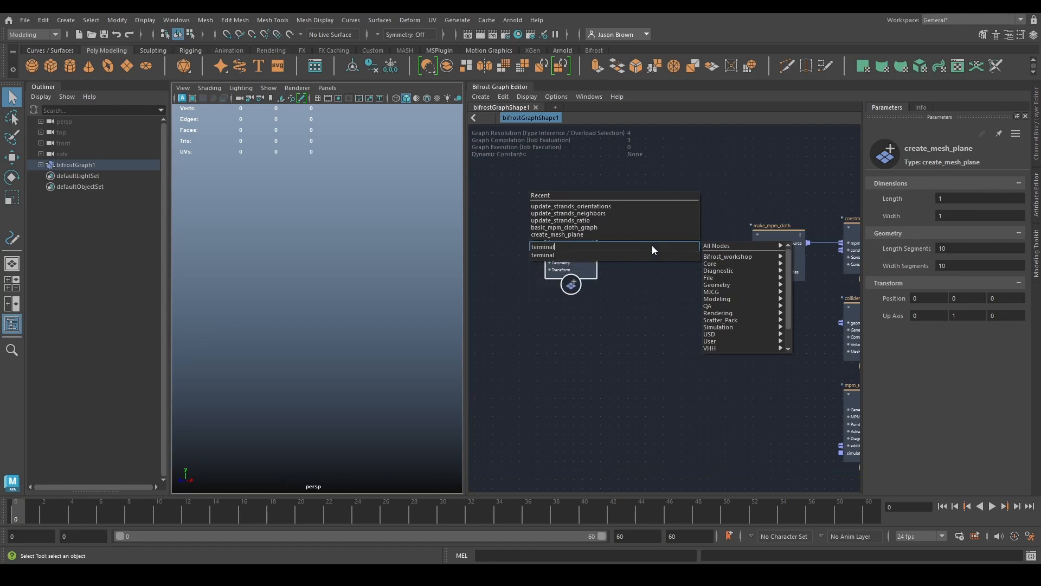
pyautogui.press('Return')
pyautogui.moveTo(668, 266); pyautogui.dragTo(709, 170)
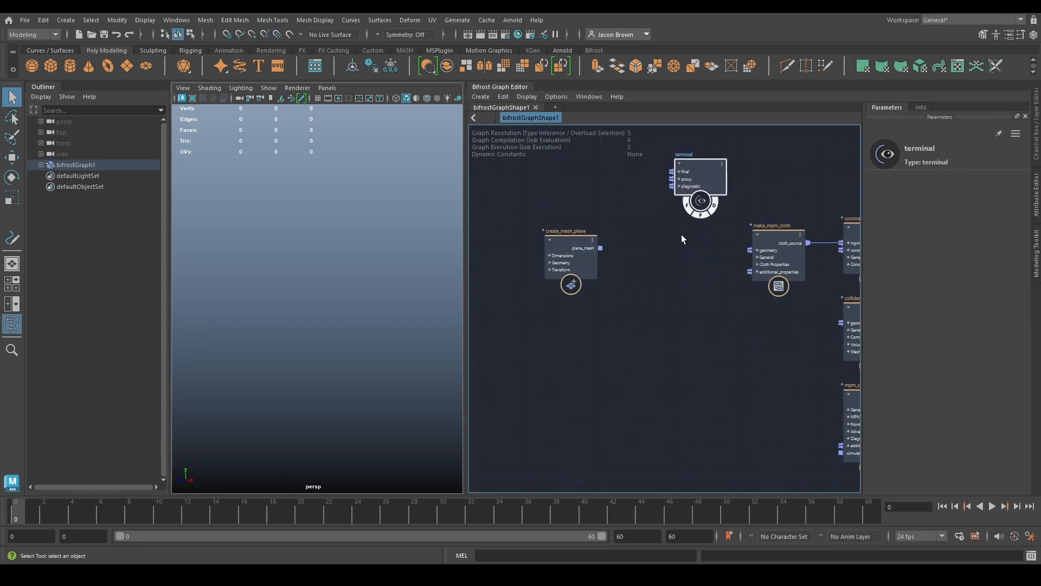
pyautogui.moveTo(600, 248); pyautogui.dragTo(687, 188)
pyautogui.keyDown('alt'); pyautogui.moveTo(617, 291); pyautogui.dragTo(626, 319, button='middle'); pyautogui.keyUp('alt')
# - Set the create_mesh_plane dimensions to length 10 and width 5
pyautogui.click(593, 297)
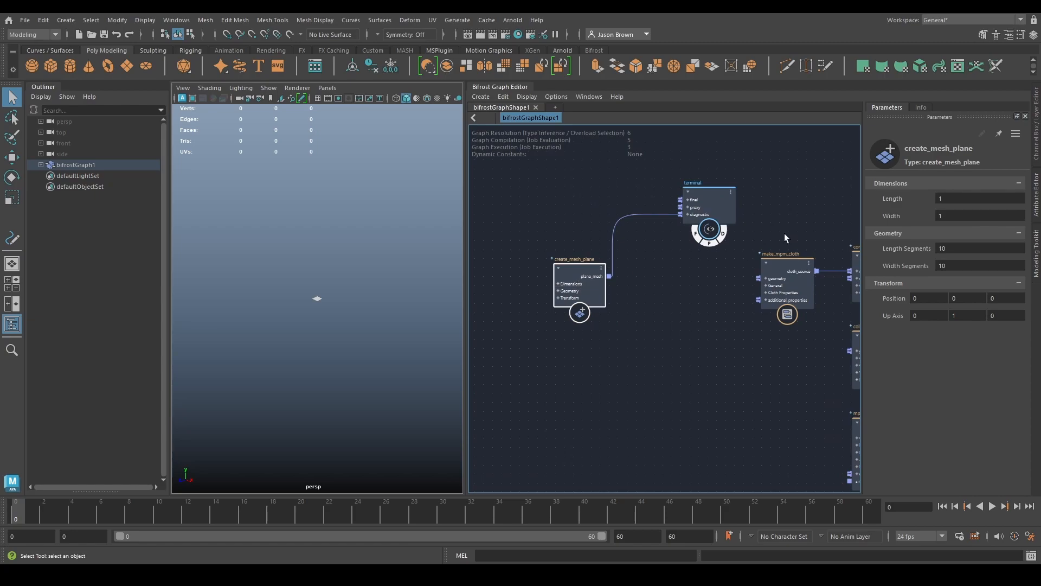
pyautogui.click(944, 196)
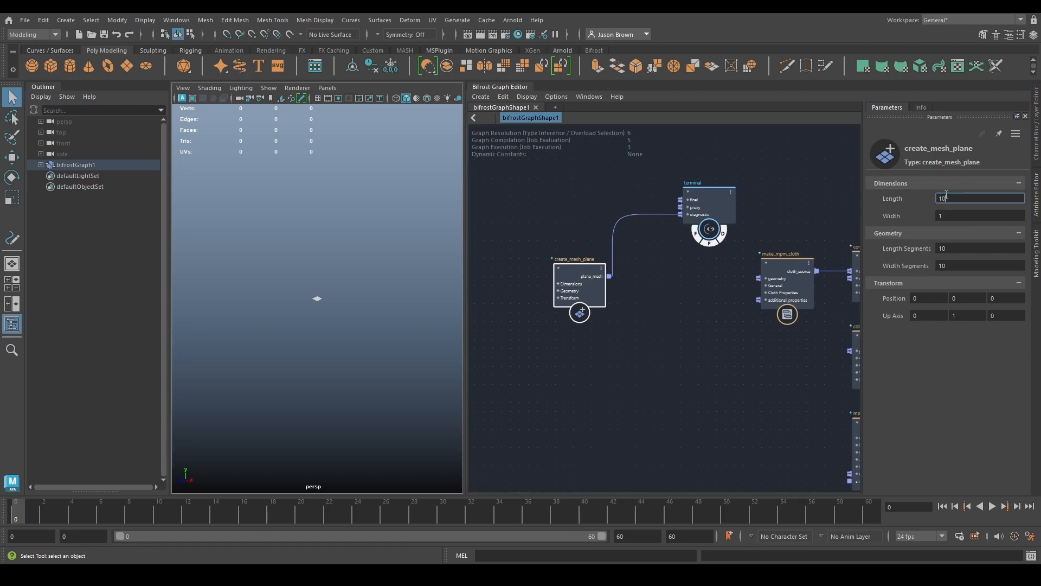
pyautogui.press('Tab')
pyautogui.write('5')
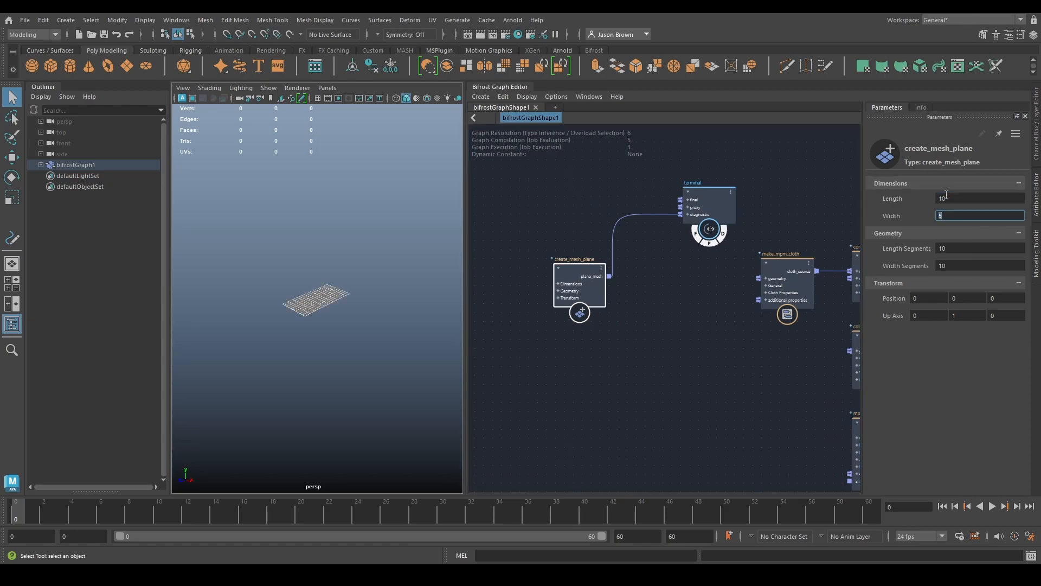
# - Set the plane's length segments and width segments to 32 each
pyautogui.click(958, 247)
pyautogui.write('64')
pyautogui.press('Tab')
pyautogui.write('64')
pyautogui.press('Return')
pyautogui.click(960, 247)
pyautogui.press('Tab')
pyautogui.write('32')
pyautogui.press('Return')
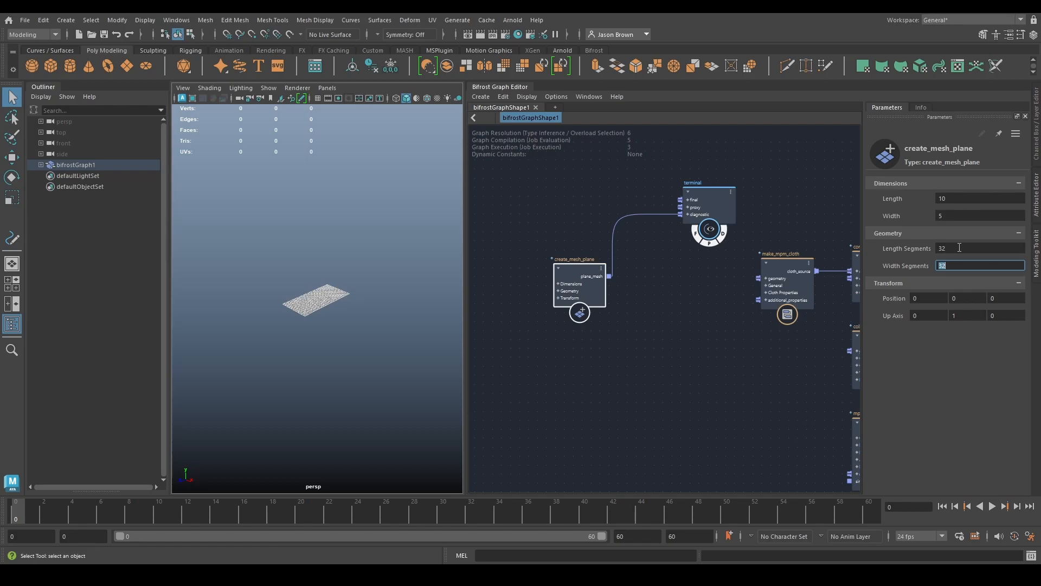
# - Set the plane's length segments to 64
pyautogui.keyDown('alt'); pyautogui.moveTo(239, 320); pyautogui.dragTo(414, 339, button='right'); pyautogui.keyUp('alt')
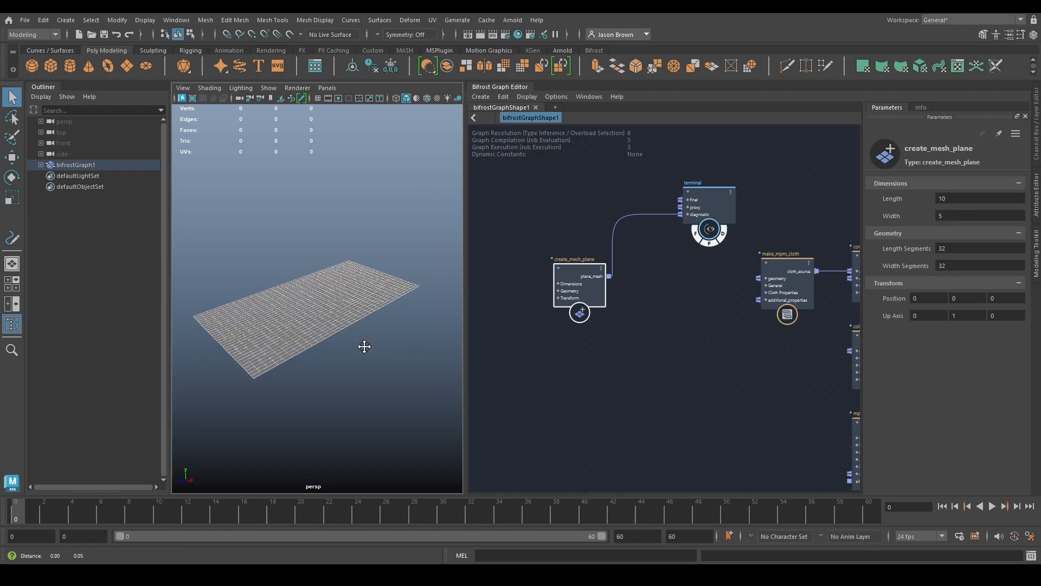
pyautogui.keyDown('alt'); pyautogui.moveTo(365, 349); pyautogui.dragTo(372, 360, button='middle'); pyautogui.keyUp('alt')
pyautogui.keyDown('alt'); pyautogui.moveTo(372, 360); pyautogui.dragTo(386, 360, button='right'); pyautogui.keyUp('alt')
pyautogui.doubleClick(959, 247)
pyautogui.write('64')
pyautogui.press('Return')
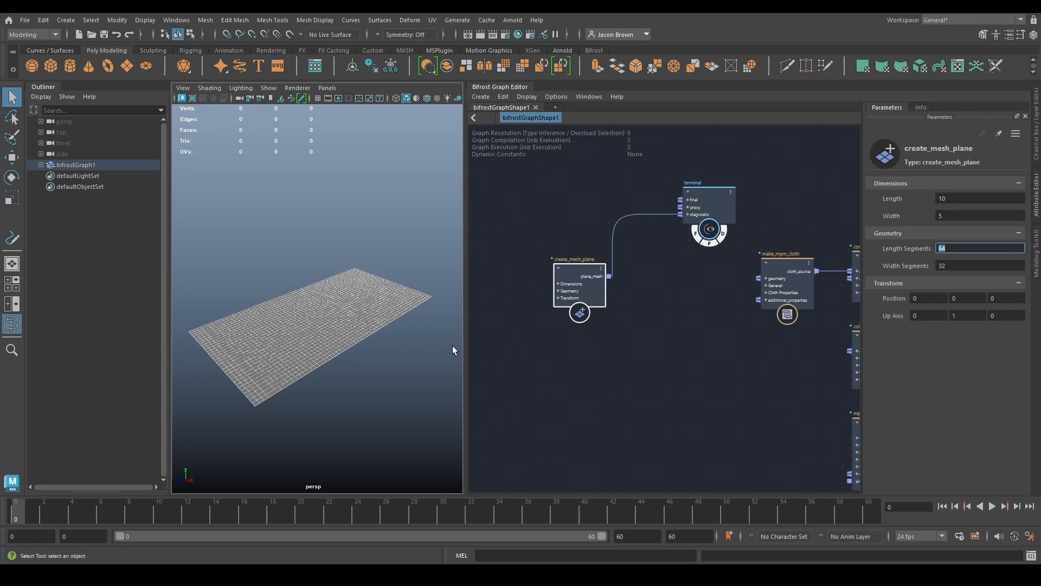
# - Display the plane shaded with its wireframe overlaid and widen the viewport slightly
pyautogui.click(398, 372)
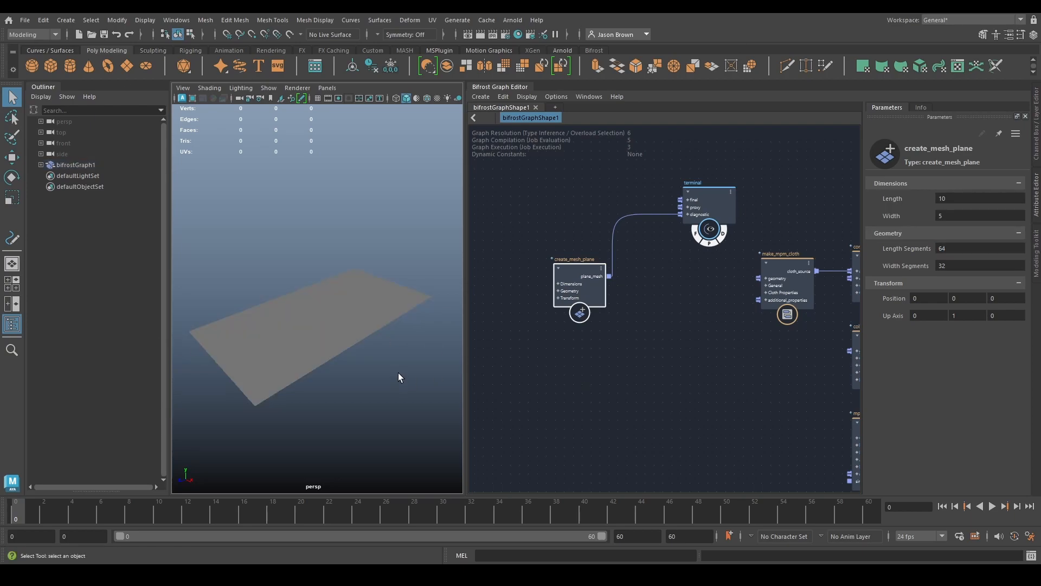
pyautogui.click(427, 98)
pyautogui.moveTo(467, 125)
pyautogui.mouseDown()
pyautogui.moveTo(524, 131)
pyautogui.moveTo(495, 154)
pyautogui.moveTo(470, 201)
pyautogui.mouseUp()
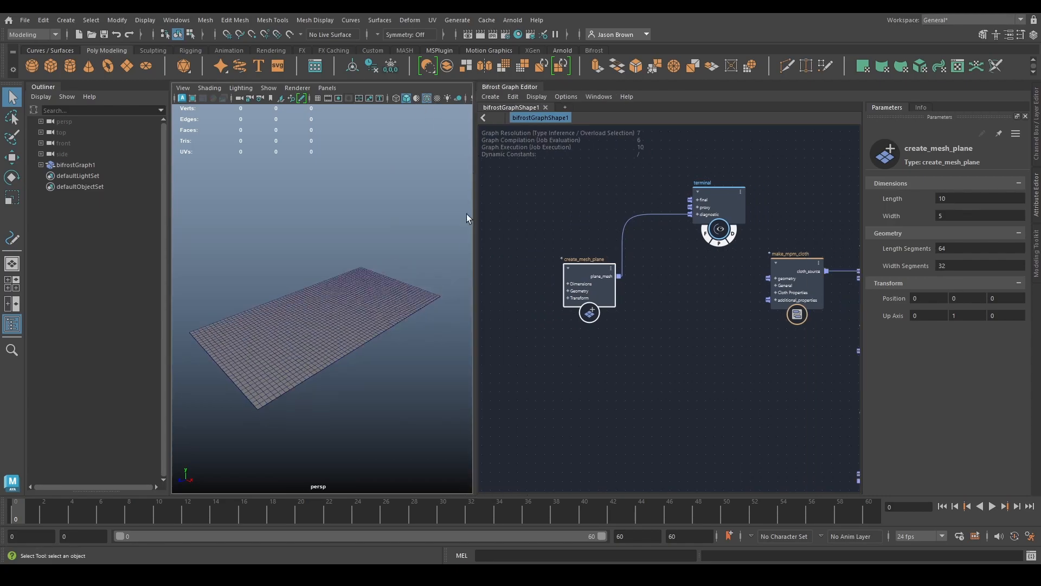
# - Space out the plane and terminal nodes, and connect plane_mesh to the geometry input of make_mpm_cloth
pyautogui.scroll(-3, 659, 208)
pyautogui.keyDown('alt'); pyautogui.moveTo(657, 267); pyautogui.dragTo(657, 286, button='middle'); pyautogui.keyUp('alt')
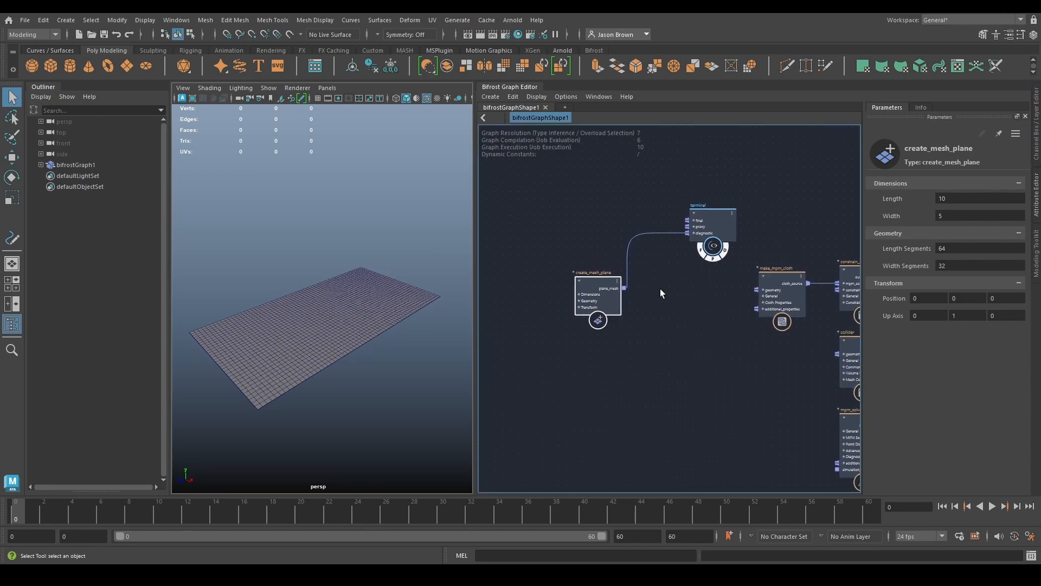
pyautogui.moveTo(596, 306); pyautogui.dragTo(589, 246)
pyautogui.keyDown('alt'); pyautogui.moveTo(691, 255); pyautogui.dragTo(677, 257, button='middle'); pyautogui.keyUp('alt')
pyautogui.moveTo(696, 232); pyautogui.dragTo(719, 190)
pyautogui.moveTo(577, 246)
pyautogui.mouseDown()
pyautogui.moveTo(558, 257)
pyautogui.moveTo(572, 254)
pyautogui.mouseUp()
pyautogui.keyDown('alt'); pyautogui.moveTo(647, 275); pyautogui.dragTo(646, 281, button='middle'); pyautogui.keyUp('alt')
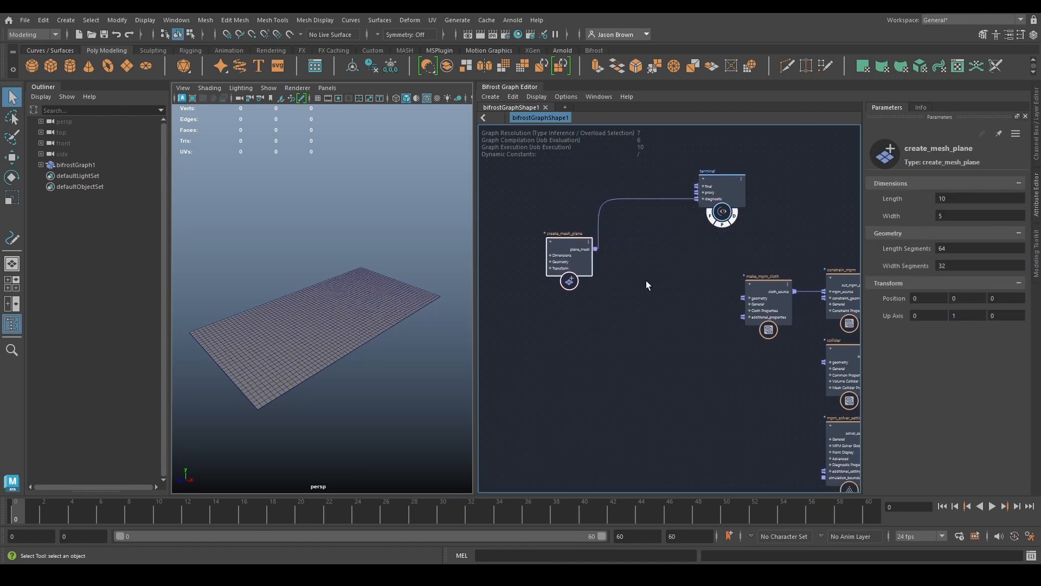
pyautogui.moveTo(596, 249); pyautogui.dragTo(743, 297)
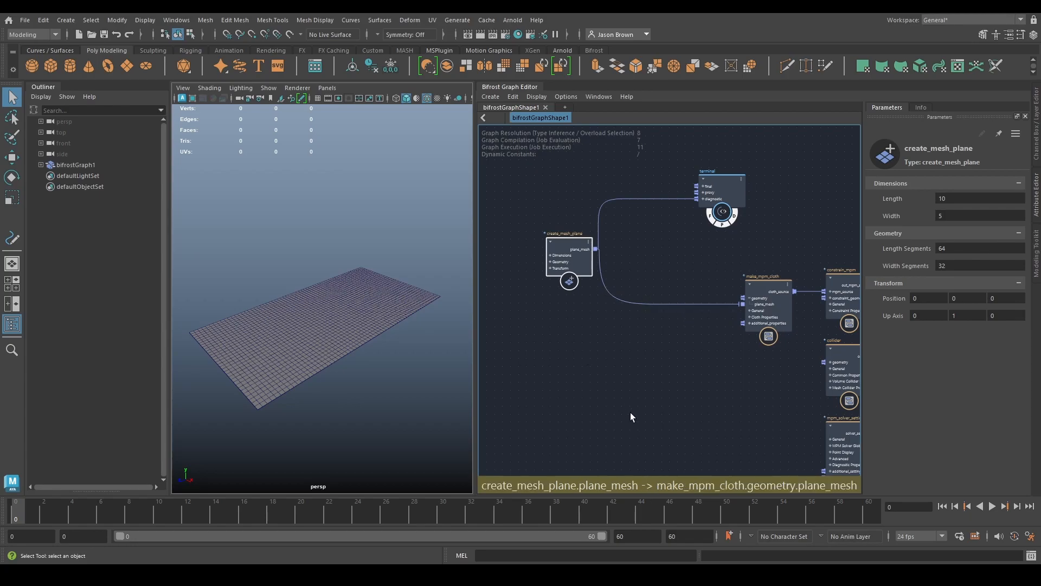
# - Play the simulation to preview the unconstrained cloth, stop it, and return to the start frame
pyautogui.keyDown('alt'); pyautogui.moveTo(631, 413); pyautogui.dragTo(642, 406, button='middle'); pyautogui.keyUp('alt')
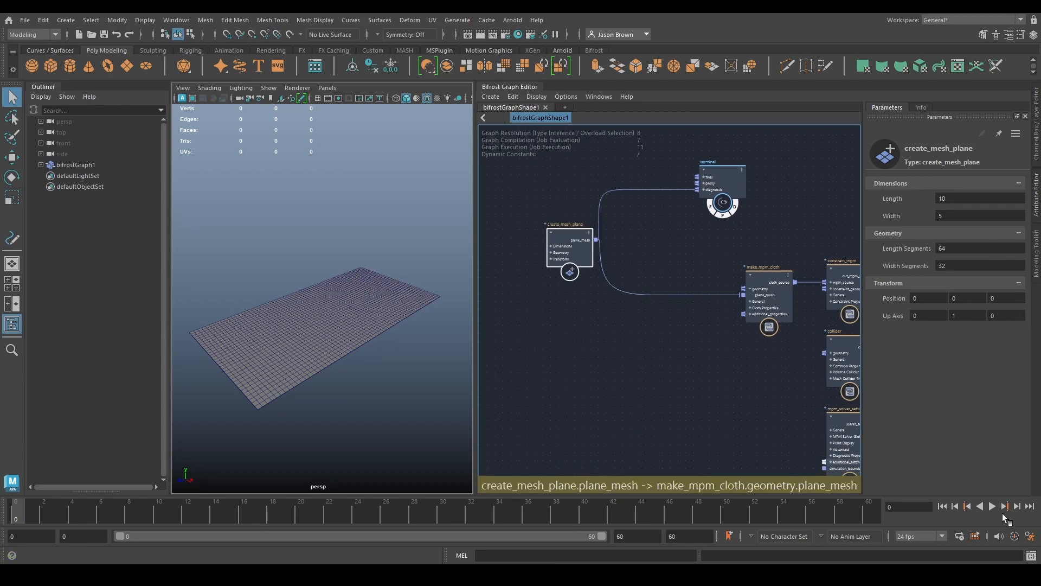
pyautogui.keyDown('alt'); pyautogui.moveTo(836, 467); pyautogui.dragTo(468, 432, button='middle'); pyautogui.keyUp('alt')
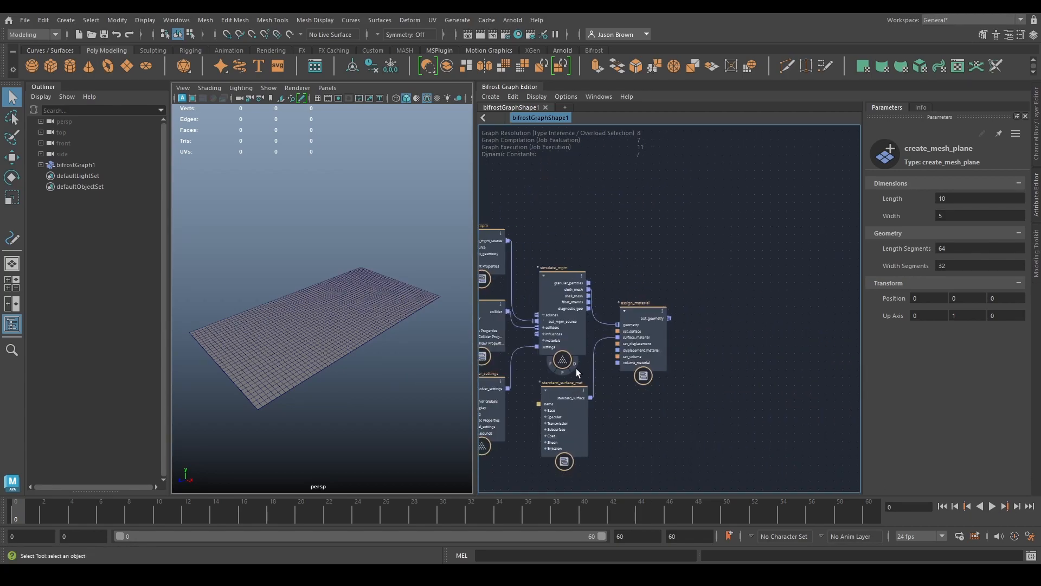
pyautogui.click(686, 414)
pyautogui.keyDown('alt'); pyautogui.moveTo(617, 420); pyautogui.dragTo(808, 421, button='middle'); pyautogui.keyUp('alt')
pyautogui.keyDown('alt'); pyautogui.moveTo(551, 394); pyautogui.dragTo(623, 404, button='middle'); pyautogui.keyUp('alt')
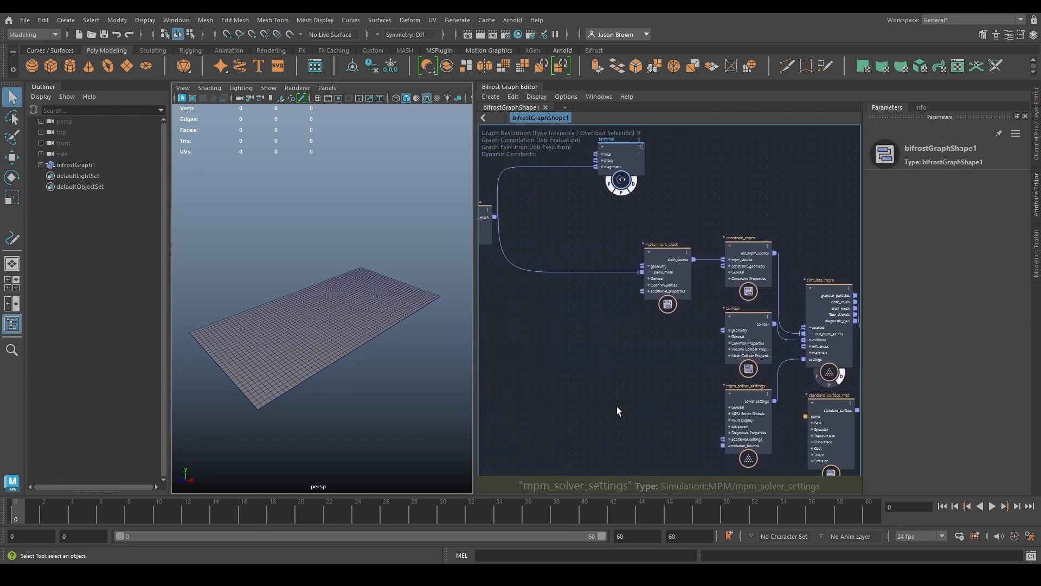
pyautogui.click(990, 506)
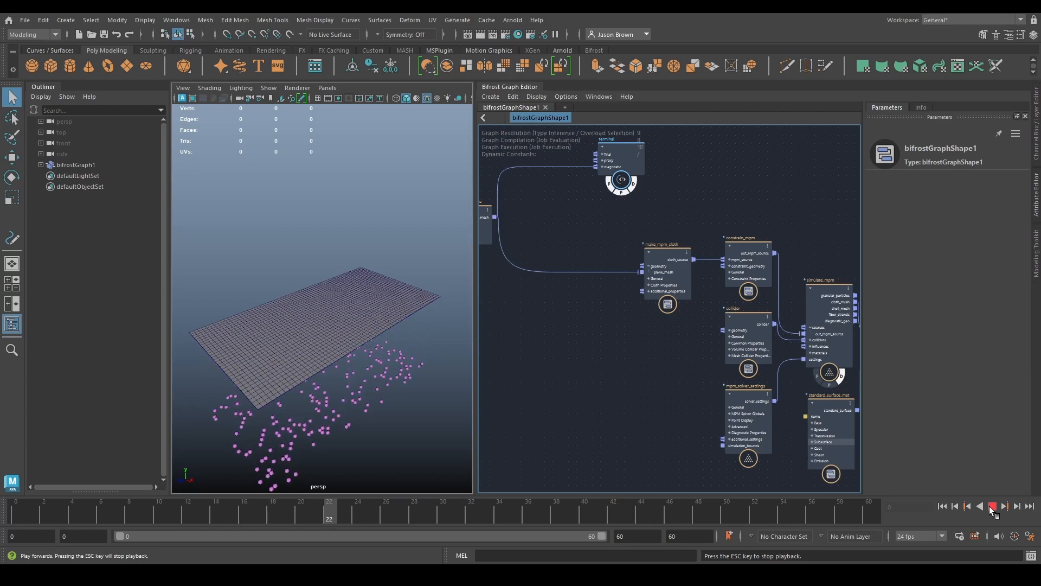
pyautogui.click(990, 505)
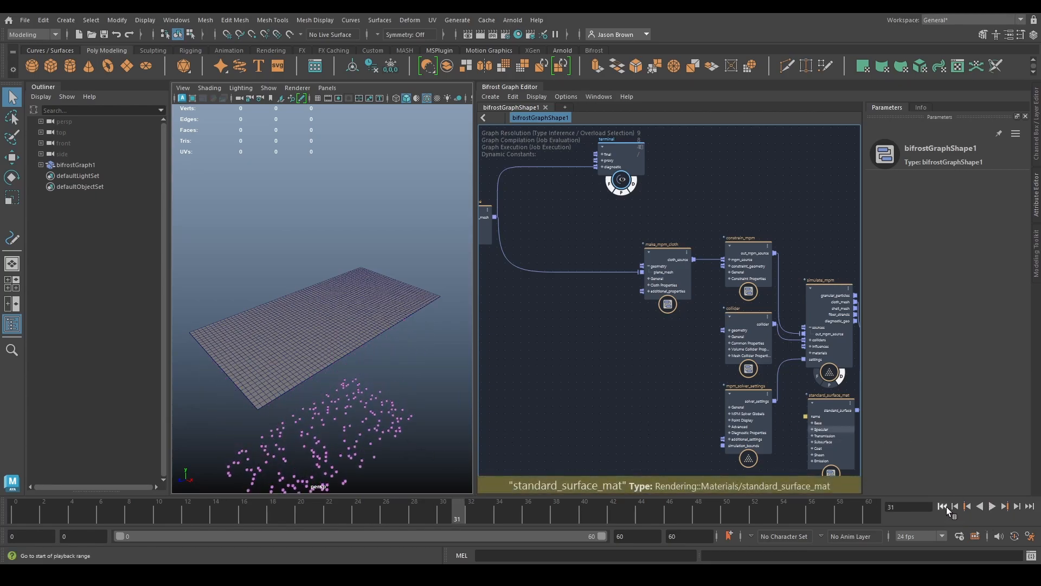
pyautogui.click(943, 506)
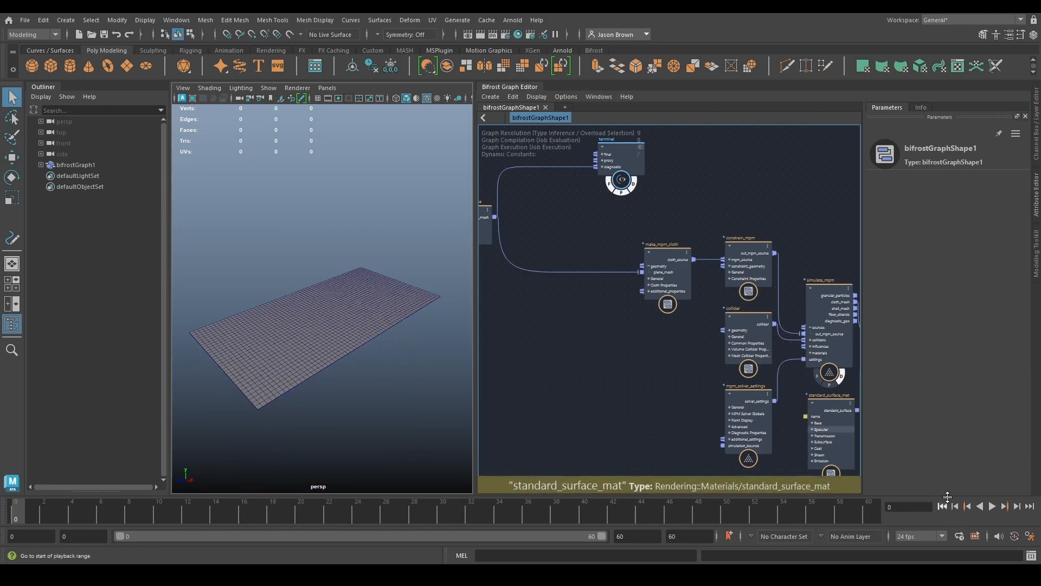
# - Reposition the make_mpm_cloth and create_mesh_plane nodes to make room for new nodes in the graph
pyautogui.moveTo(667, 270); pyautogui.dragTo(666, 262)
pyautogui.keyDown('alt'); pyautogui.moveTo(607, 302); pyautogui.dragTo(693, 319, button='middle'); pyautogui.keyUp('alt')
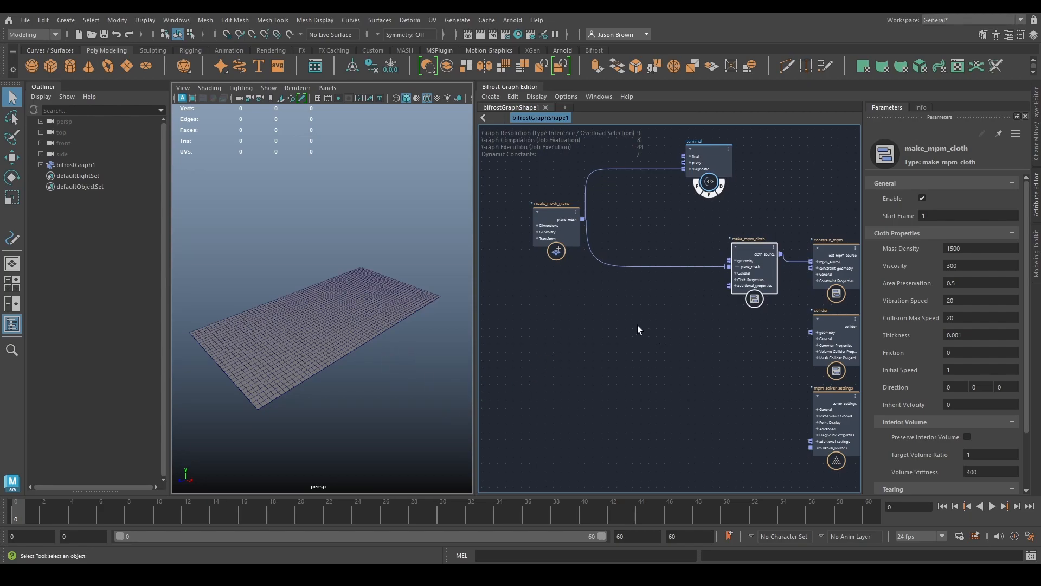
pyautogui.keyDown('alt'); pyautogui.moveTo(569, 334); pyautogui.dragTo(597, 358, button='middle'); pyautogui.keyUp('alt')
pyautogui.moveTo(791, 268); pyautogui.dragTo(796, 268)
pyautogui.keyDown('alt'); pyautogui.moveTo(660, 324); pyautogui.dragTo(682, 301, button='middle'); pyautogui.keyUp('alt')
pyautogui.moveTo(625, 248); pyautogui.dragTo(623, 254)
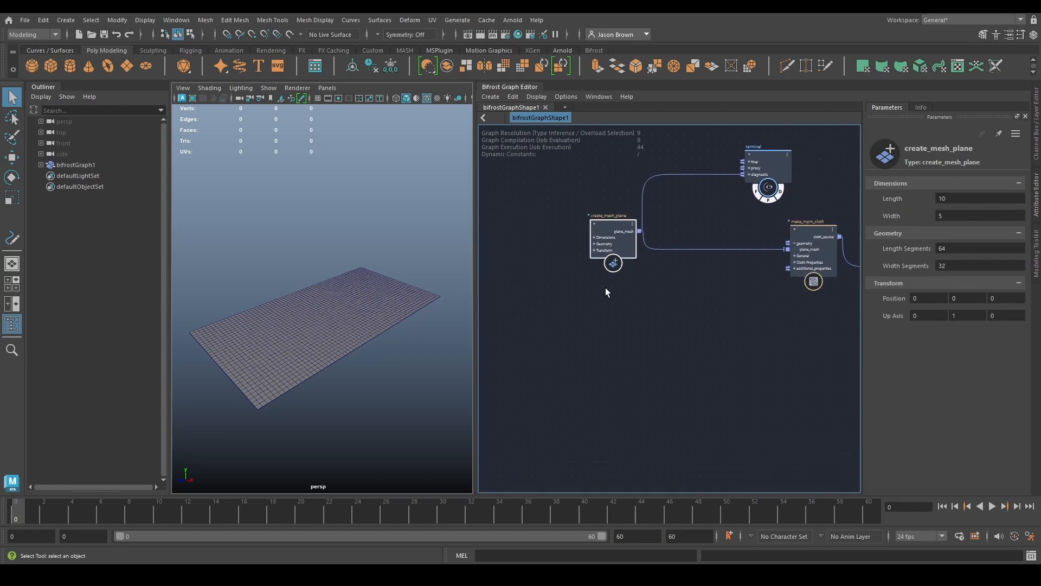
pyautogui.keyDown('alt'); pyautogui.moveTo(716, 298); pyautogui.dragTo(668, 310, button='middle'); pyautogui.keyUp('alt')
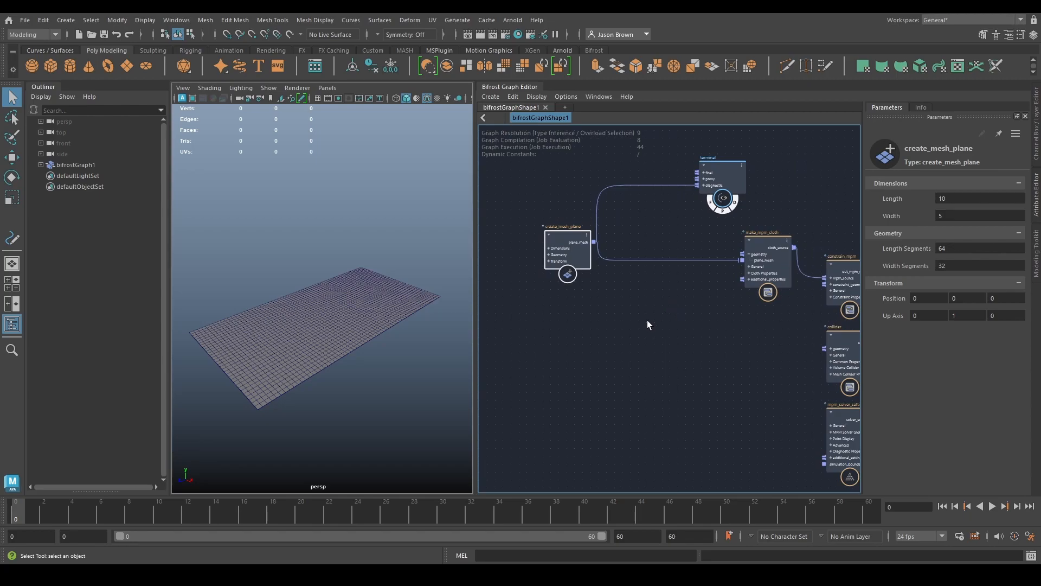
# - Add a create_mesh_sphere node with radius 0.25 below the plane node and connect its sphere_mesh to the terminal's proxy
pyautogui.click(572, 336)
pyautogui.press('Tab')
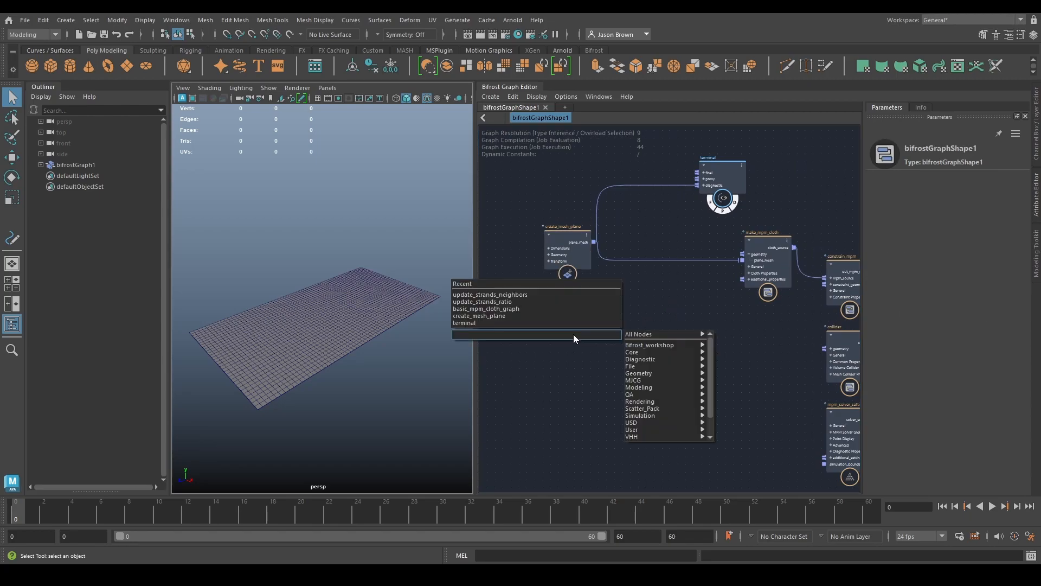
pyautogui.write('sphere')
pyautogui.press('Down')
pyautogui.press('Return')
pyautogui.click(951, 199)
pyautogui.write('0.25')
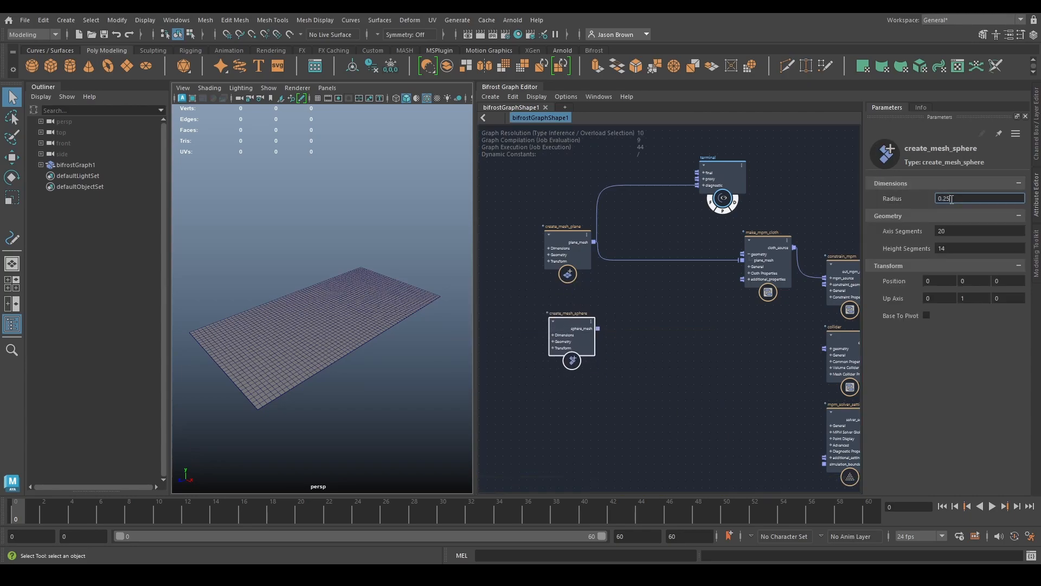
pyautogui.moveTo(600, 328); pyautogui.dragTo(714, 177)
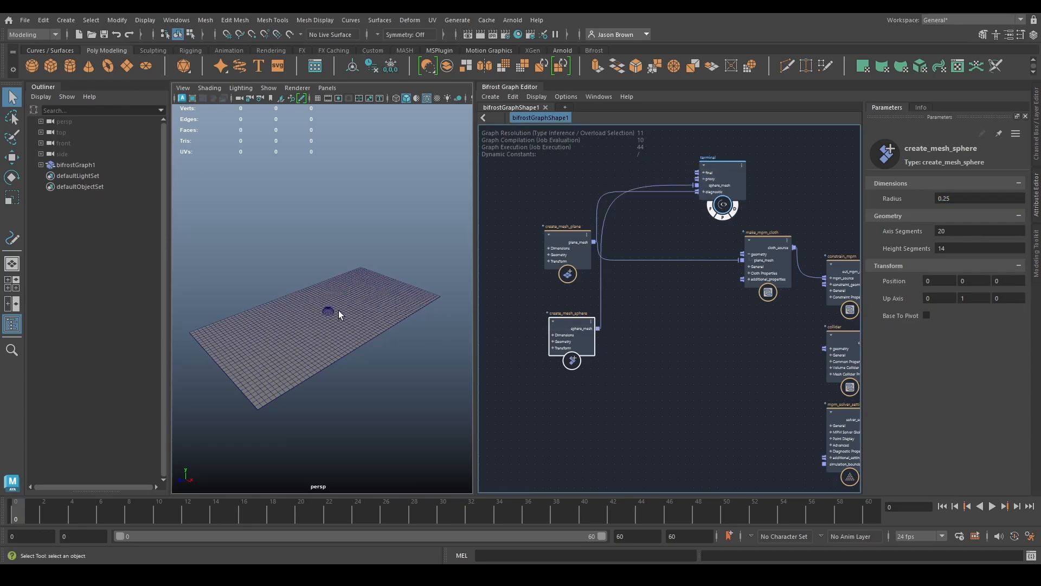
# - Try a sphere radius of 0.1, and settle on a radius of 0.2
pyautogui.click(958, 198)
pyautogui.write('0.1')
pyautogui.press('Return')
pyautogui.write('0.2')
pyautogui.press('Return')
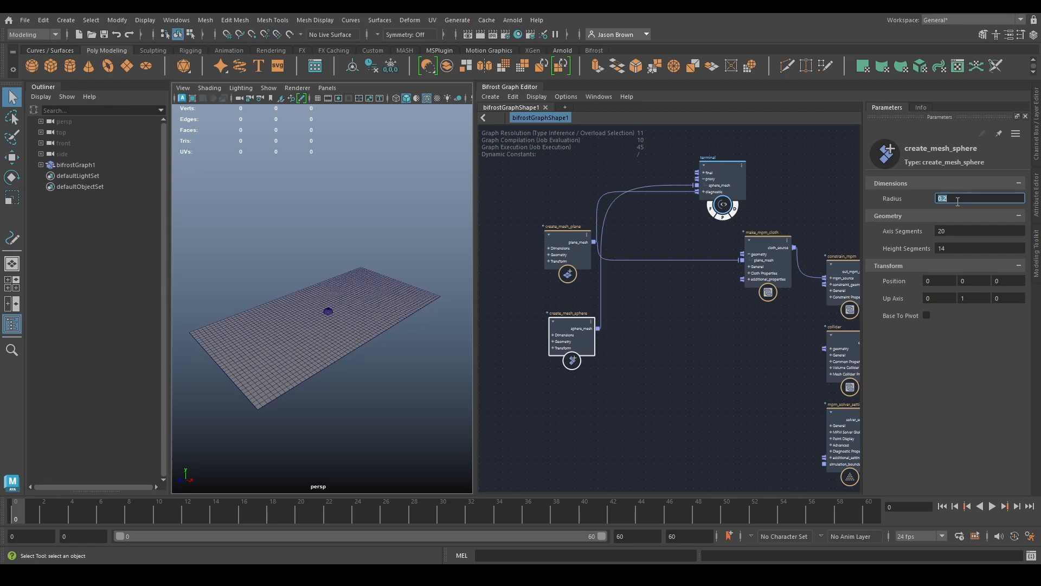
pyautogui.moveTo(670, 332)
pyautogui.mouseDown(button='middle')
pyautogui.moveTo(692, 325)
pyautogui.moveTo(681, 336)
pyautogui.mouseUp(button='middle')
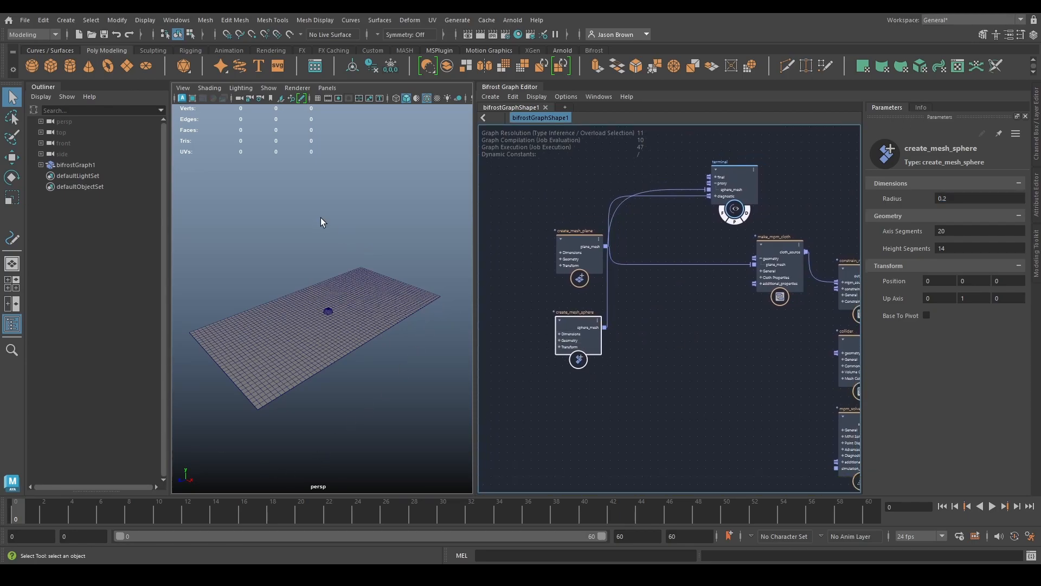
pyautogui.moveTo(644, 343); pyautogui.dragTo(665, 349, button='middle')
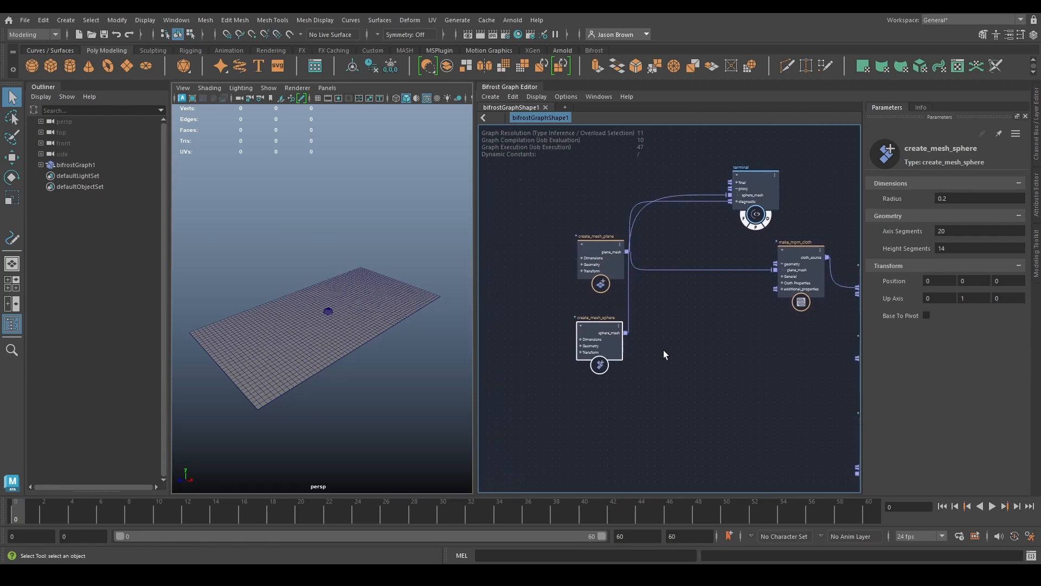
# - Place the sphere at a corner of the plane by setting its position to 2.5, 0, -5
pyautogui.click(612, 272)
pyautogui.click(599, 340)
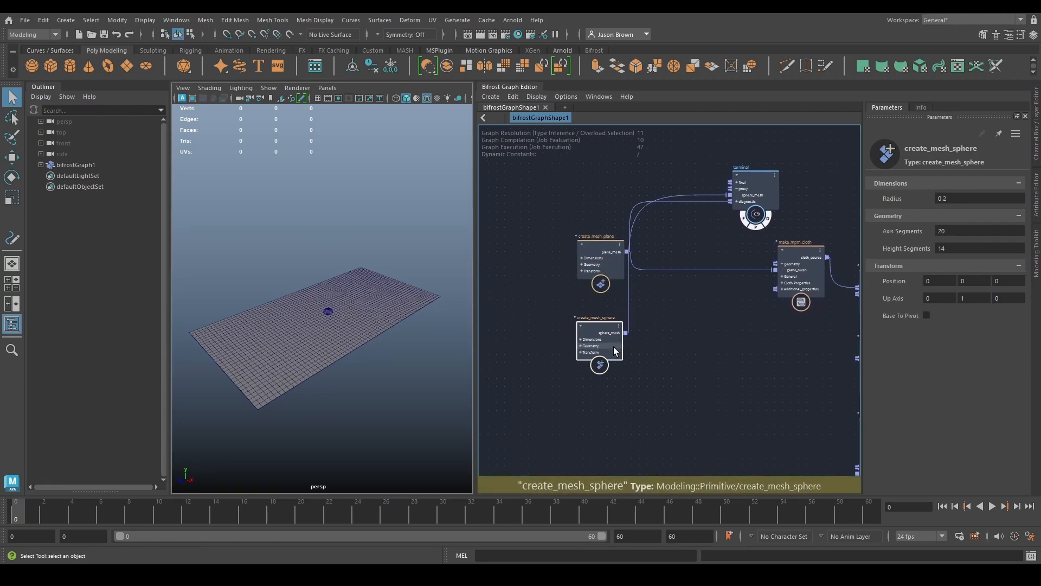
pyautogui.click(964, 230)
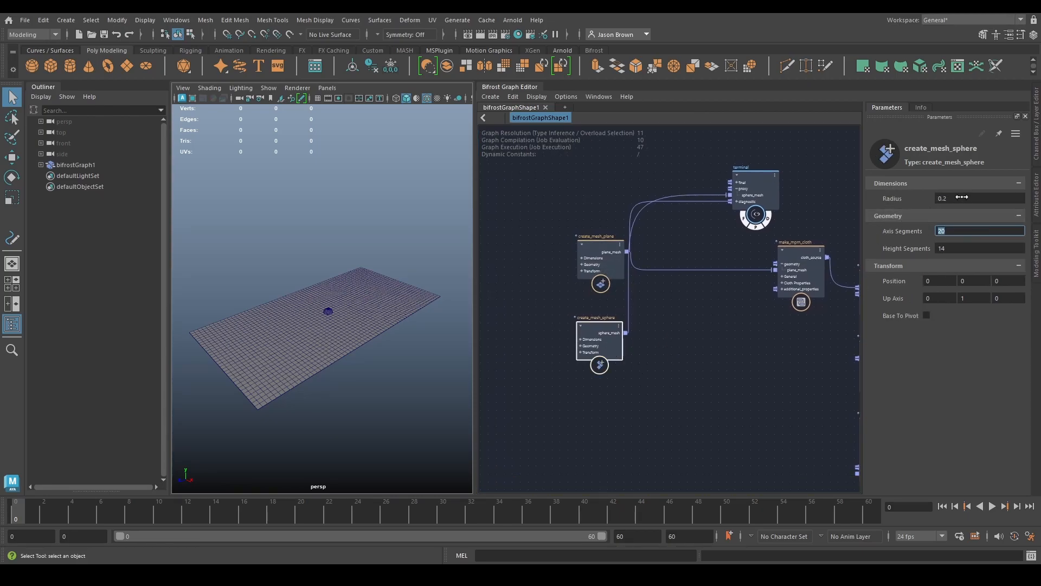
pyautogui.moveTo(941, 281); pyautogui.dragTo(945, 280)
pyautogui.click(934, 281)
pyautogui.write('5')
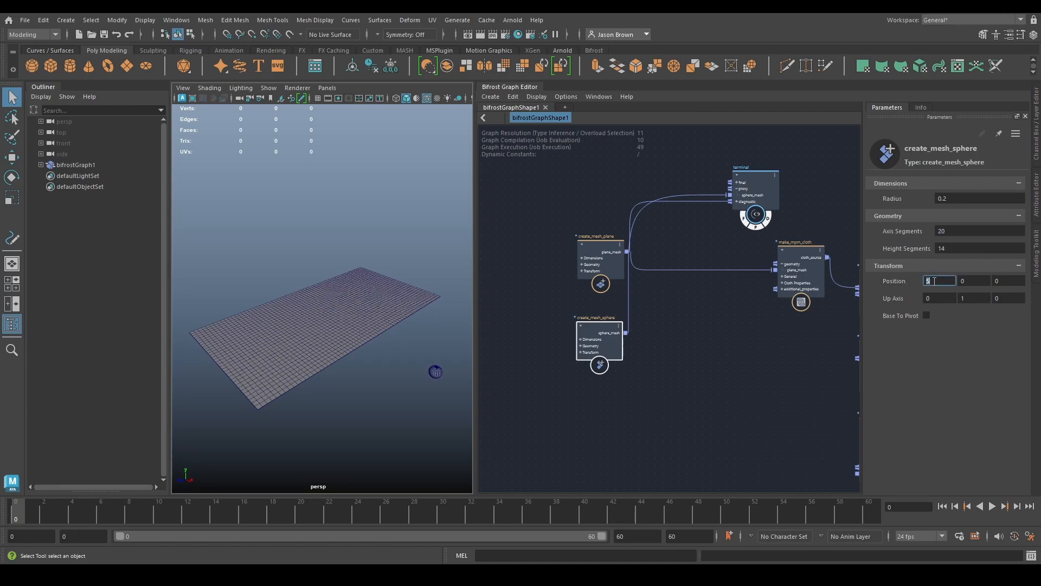
pyautogui.press('Return')
pyautogui.press('Tab')
pyautogui.write('-')
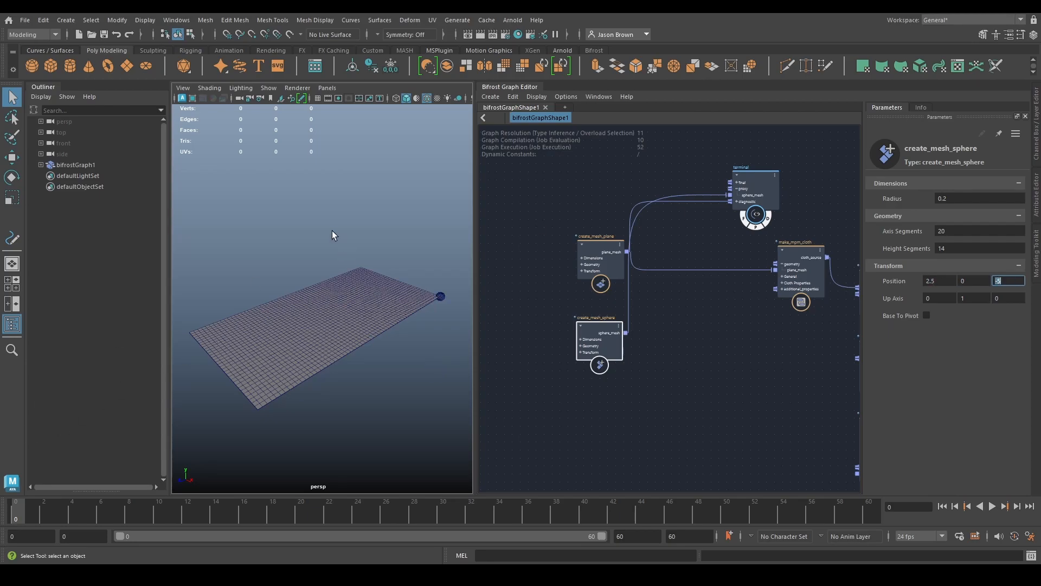
pyautogui.write('5')
# - Duplicate the sphere node with its Z position set to 5, and connect the copy to the terminal's proxy
pyautogui.click(589, 341)
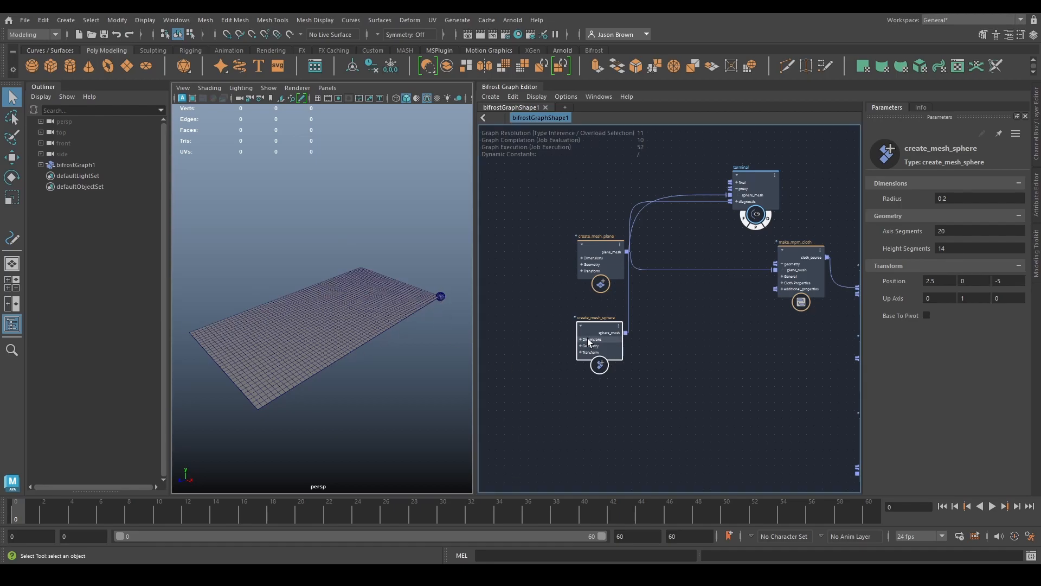
pyautogui.hotkey('ctrl', 'v')
pyautogui.moveTo(591, 421)
pyautogui.mouseDown()
pyautogui.moveTo(590, 396)
pyautogui.moveTo(596, 401)
pyautogui.mouseUp()
pyautogui.click(1003, 284)
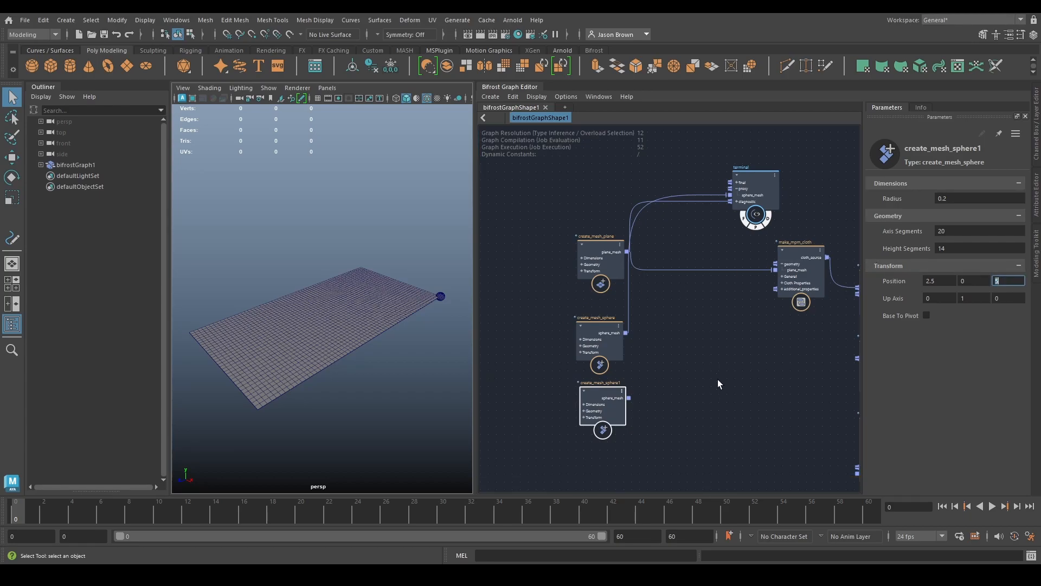
pyautogui.moveTo(629, 398); pyautogui.dragTo(730, 188)
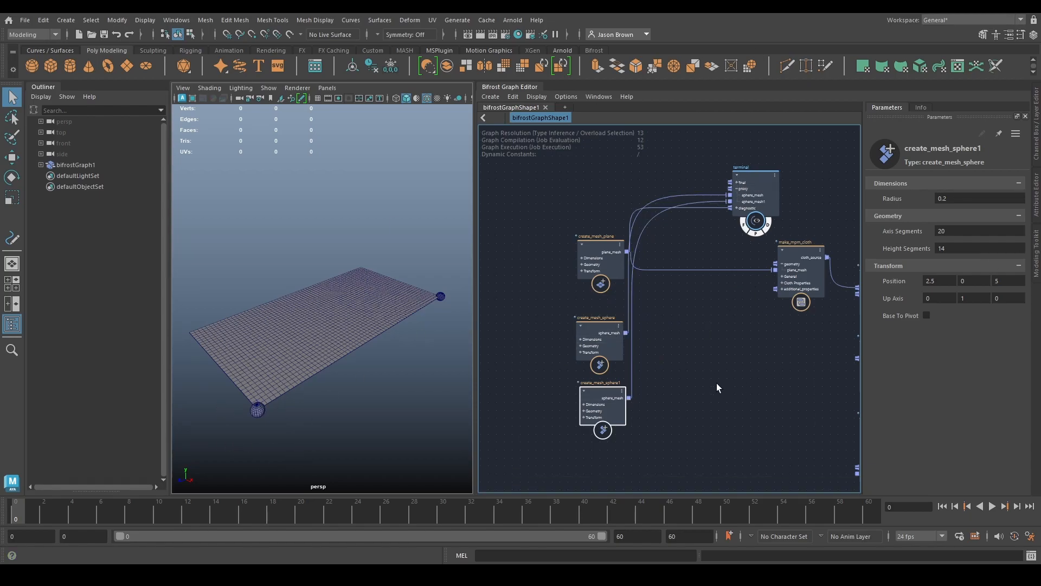
pyautogui.keyDown('alt'); pyautogui.moveTo(717, 380); pyautogui.dragTo(714, 342, button='middle'); pyautogui.keyUp('alt')
pyautogui.moveTo(612, 381); pyautogui.dragTo(610, 375)
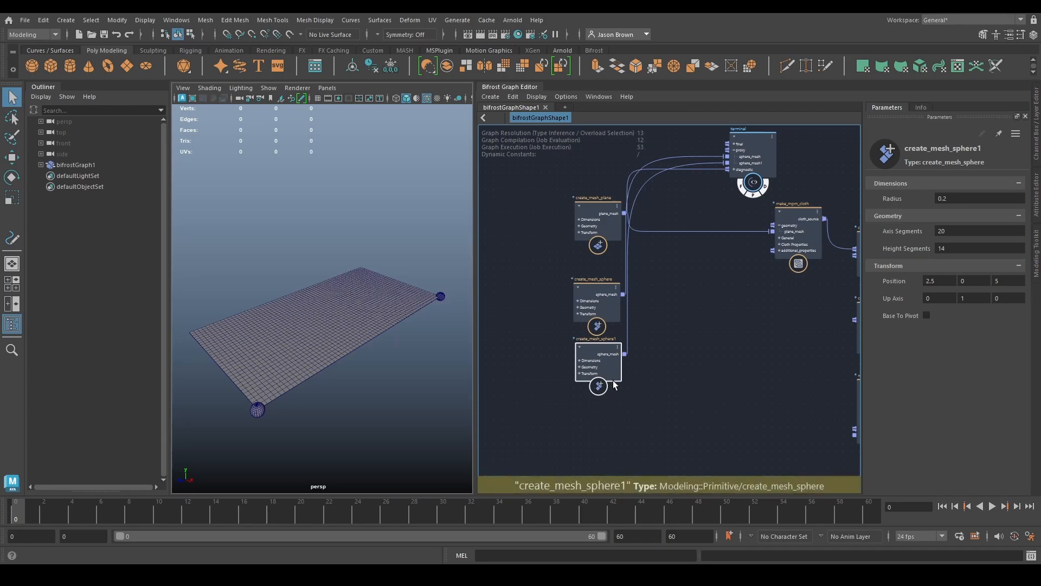
# - Duplicate both sphere nodes together and connect the two copies' sphere_mesh outputs to the terminal's proxy
pyautogui.moveTo(555, 301); pyautogui.dragTo(610, 350)
pyautogui.hotkey('ctrl', 'c')
pyautogui.hotkey('ctrl', 'v')
pyautogui.click(656, 412)
pyautogui.moveTo(627, 417); pyautogui.dragTo(724, 253)
pyautogui.keyDown('alt'); pyautogui.moveTo(694, 418); pyautogui.dragTo(694, 290, button='middle'); pyautogui.keyUp('alt')
pyautogui.moveTo(621, 450); pyautogui.dragTo(710, 267)
pyautogui.keyDown('alt'); pyautogui.moveTo(672, 443); pyautogui.dragTo(722, 273, button='middle'); pyautogui.keyUp('alt')
# - Set the X position of the two newest spheres to -2.5 so they sit on the plane's opposite corners
pyautogui.click(615, 316)
pyautogui.click(623, 367)
pyautogui.doubleClick(945, 283)
pyautogui.write('-')
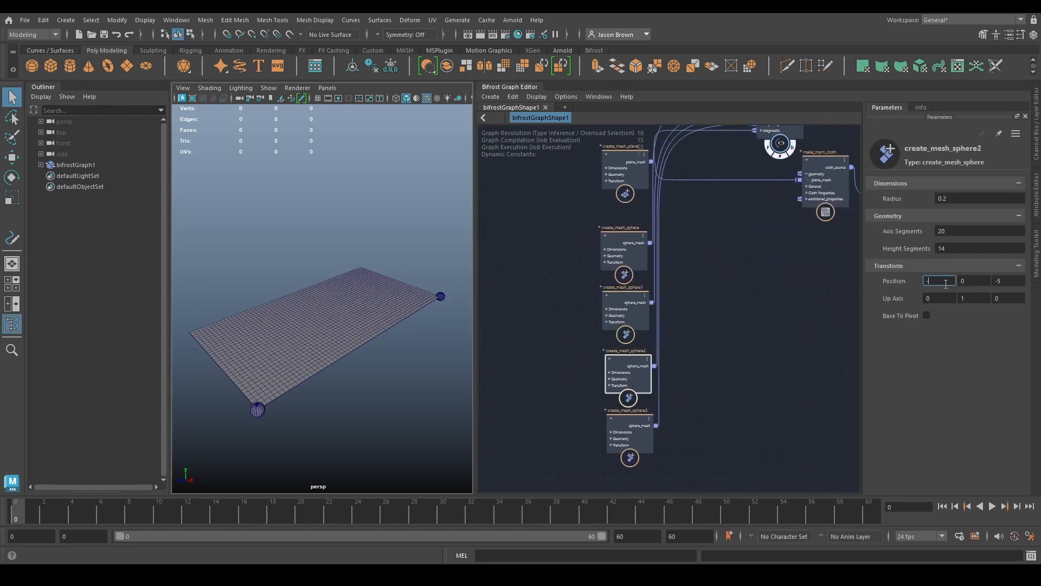
pyautogui.click(628, 433)
pyautogui.doubleClick(944, 281)
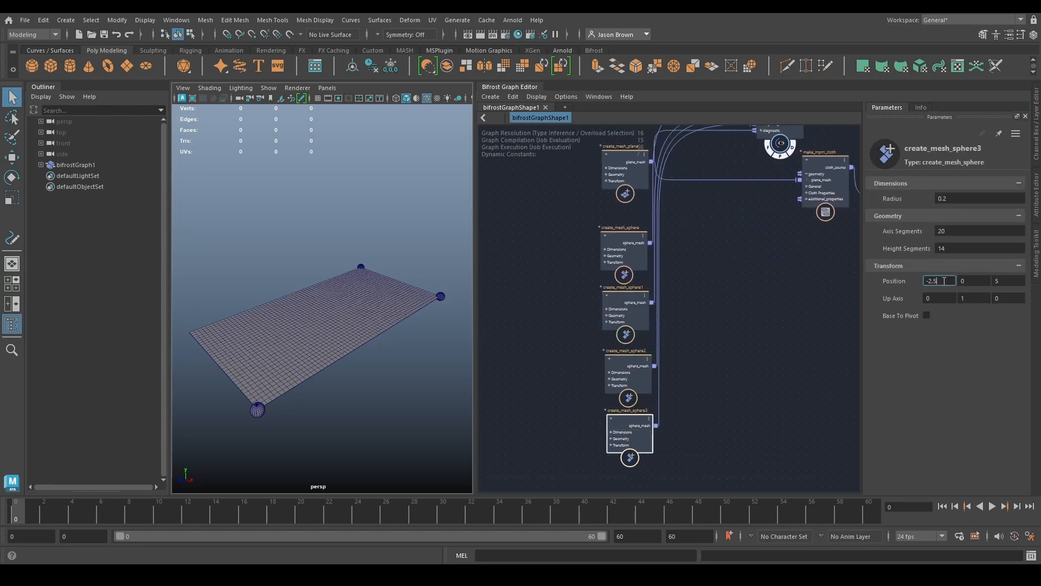
# - Move the plane node clear of the spheres and add a build_array node beside the four sphere nodes
pyautogui.keyDown('alt'); pyautogui.moveTo(699, 237); pyautogui.dragTo(697, 316, button='middle'); pyautogui.keyUp('alt')
pyautogui.click(615, 216)
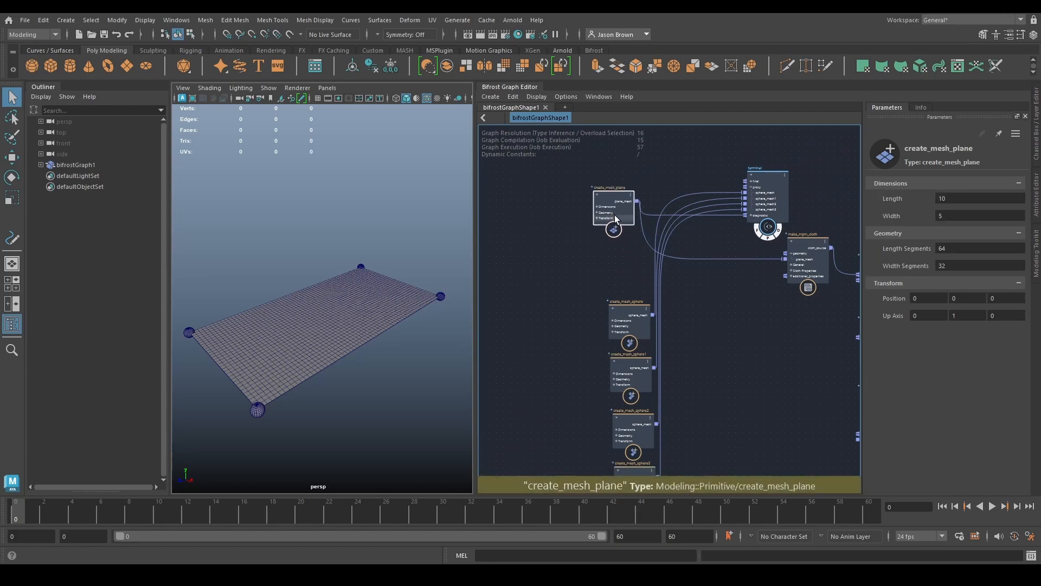
pyautogui.keyDown('alt'); pyautogui.moveTo(519, 288); pyautogui.dragTo(528, 278, button='middle'); pyautogui.keyUp('alt')
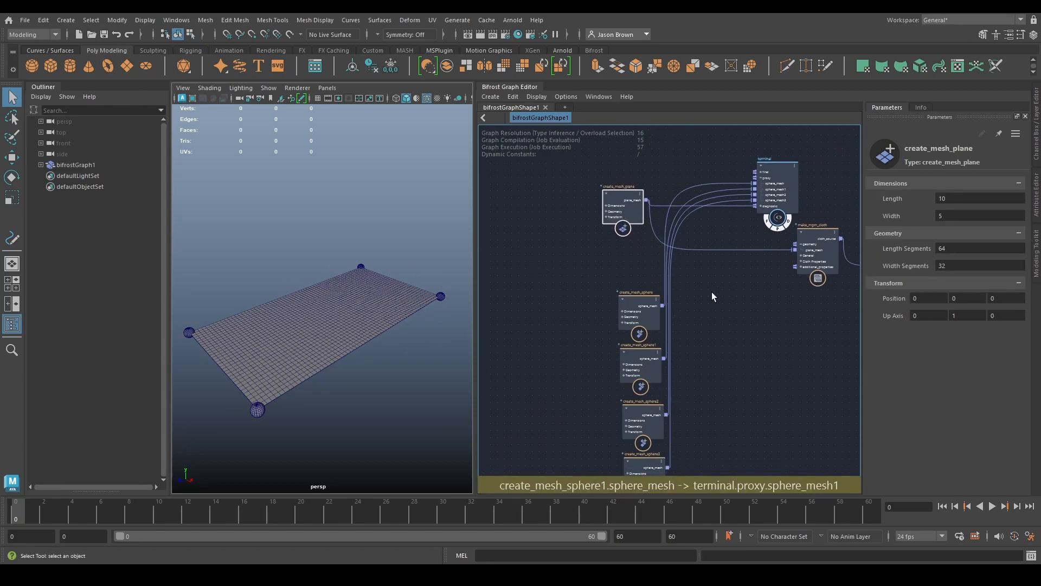
pyautogui.keyDown('alt'); pyautogui.moveTo(725, 338); pyautogui.dragTo(702, 292, button='middle'); pyautogui.keyUp('alt')
pyautogui.press('Tab')
pyautogui.write('build_arr')
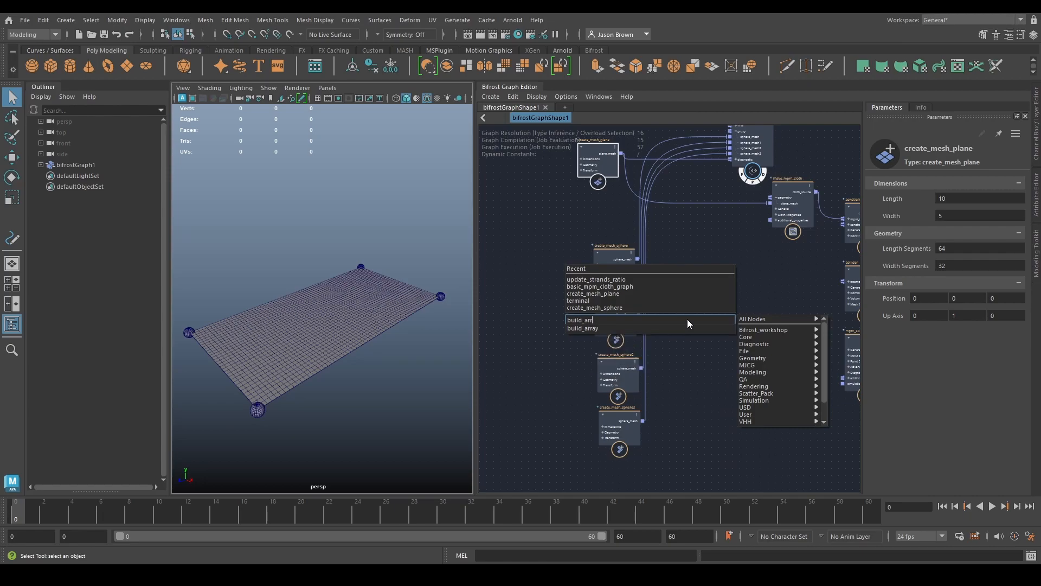
pyautogui.press('Down')
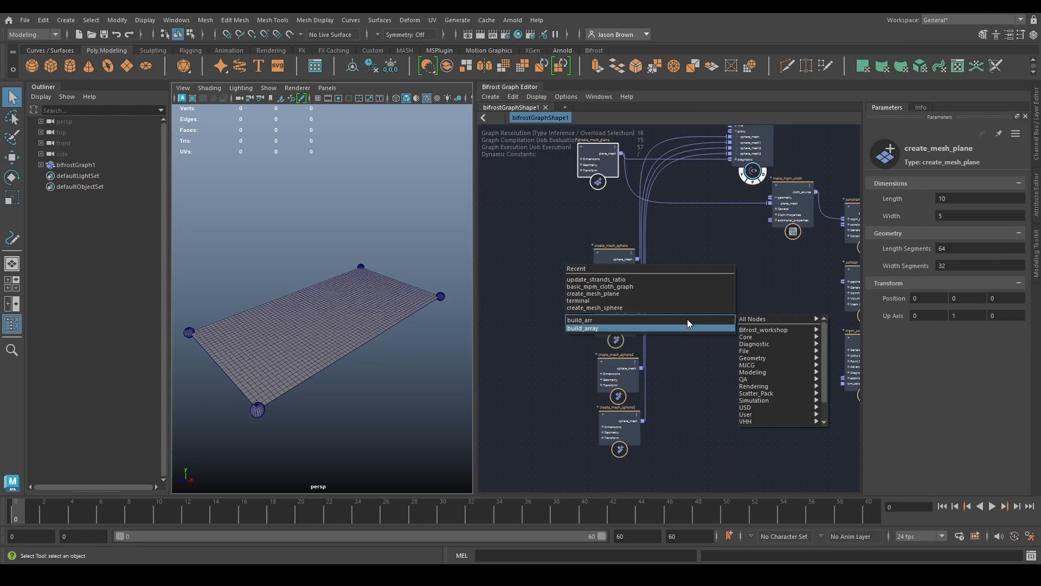
pyautogui.press('Return')
pyautogui.moveTo(701, 340); pyautogui.dragTo(700, 310)
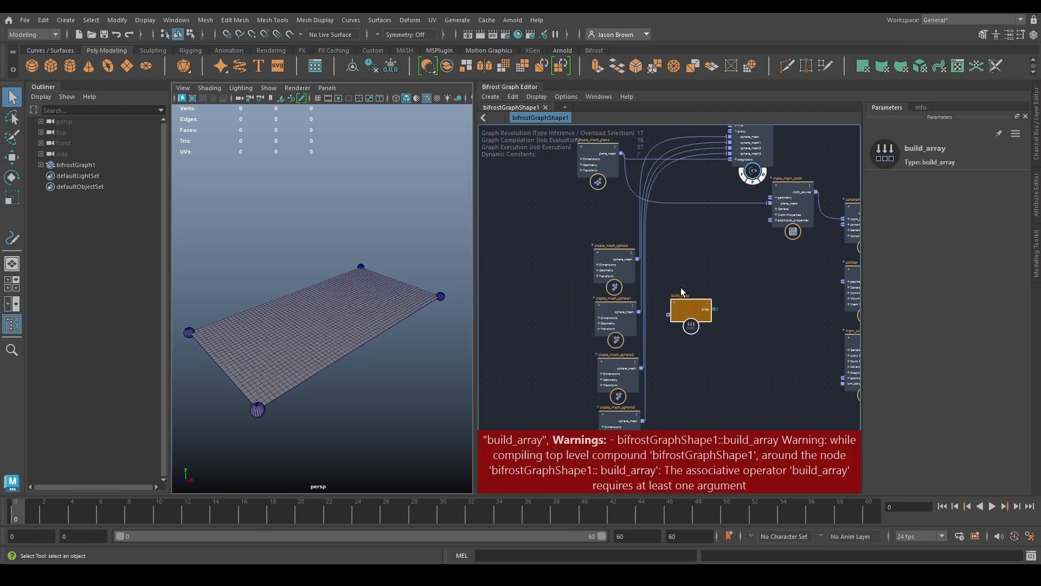
# - Connect the four sphere meshes to build_array, and feed its array output into constrain_mpm's constraint_geometry
pyautogui.moveTo(637, 259); pyautogui.dragTo(673, 317)
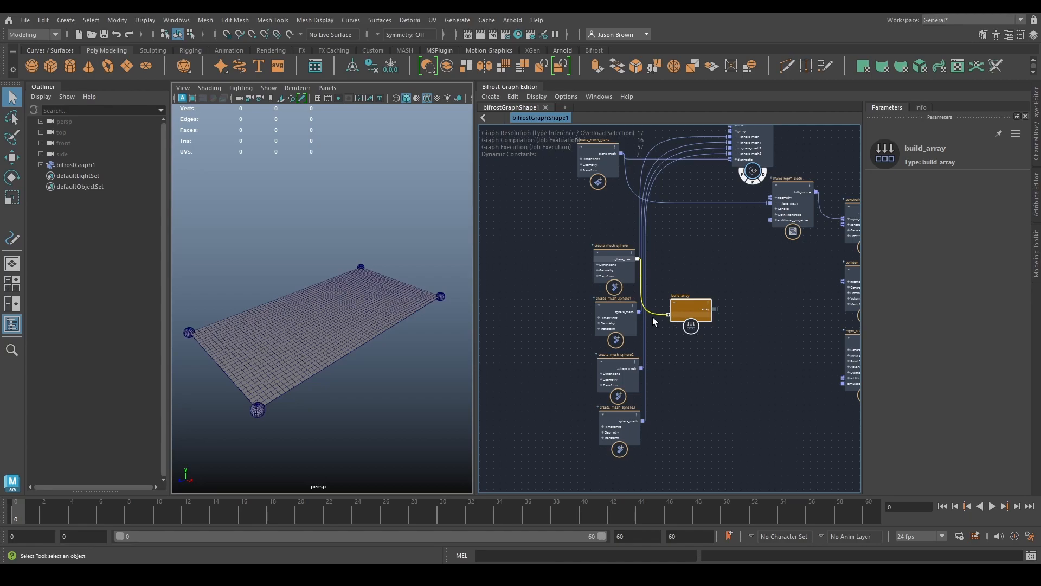
pyautogui.moveTo(641, 368); pyautogui.dragTo(668, 326)
pyautogui.moveTo(643, 421); pyautogui.dragTo(668, 331)
pyautogui.moveTo(716, 308); pyautogui.dragTo(730, 245)
pyautogui.scroll(1, 702, 285)
pyautogui.keyDown('alt'); pyautogui.moveTo(655, 270); pyautogui.dragTo(632, 317, button='right'); pyautogui.keyUp('alt')
pyautogui.keyDown('alt'); pyautogui.moveTo(632, 317); pyautogui.dragTo(710, 365, button='middle'); pyautogui.keyUp('alt')
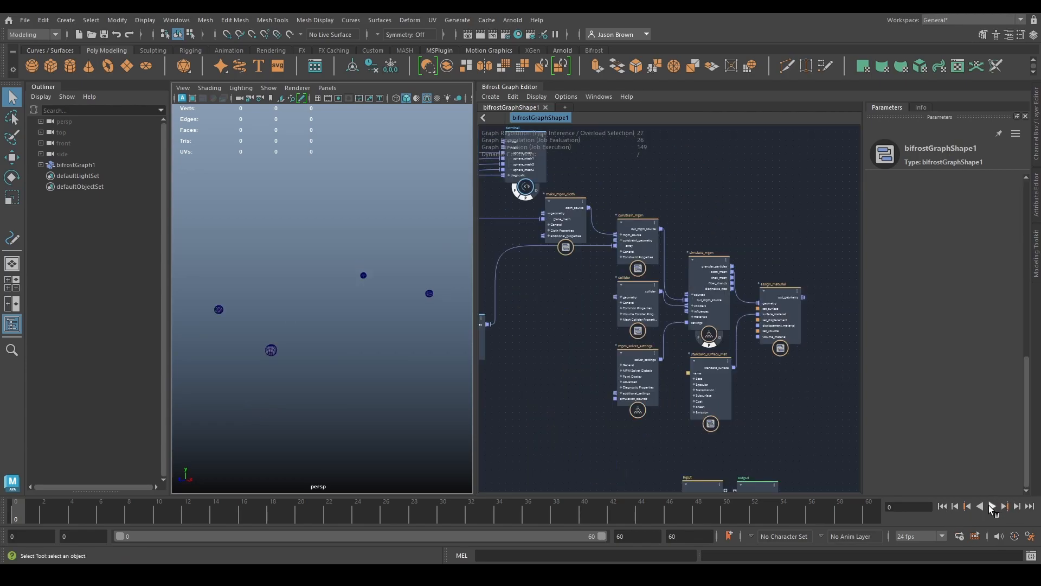
# - Play the constrained cloth simulation, and extend the playback end to frame 128 to run it longer
pyautogui.click(991, 505)
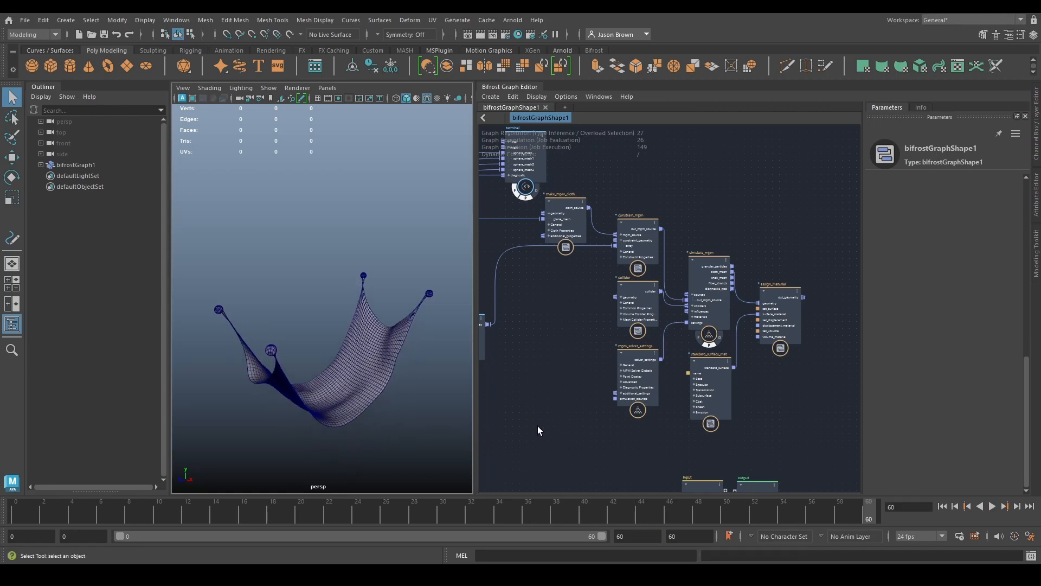
pyautogui.click(638, 536)
pyautogui.write('128')
pyautogui.press('Return')
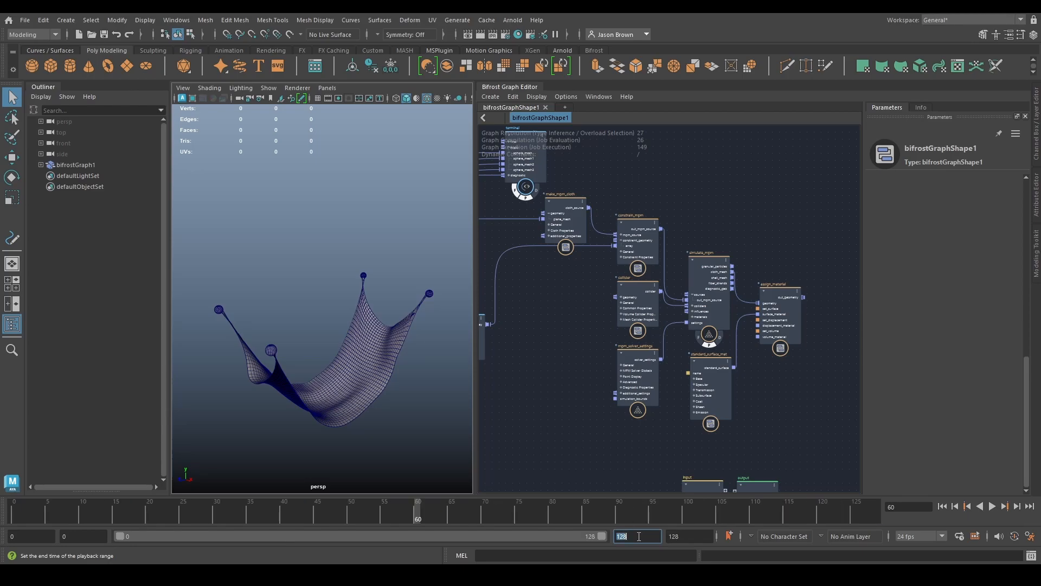
pyautogui.click(992, 507)
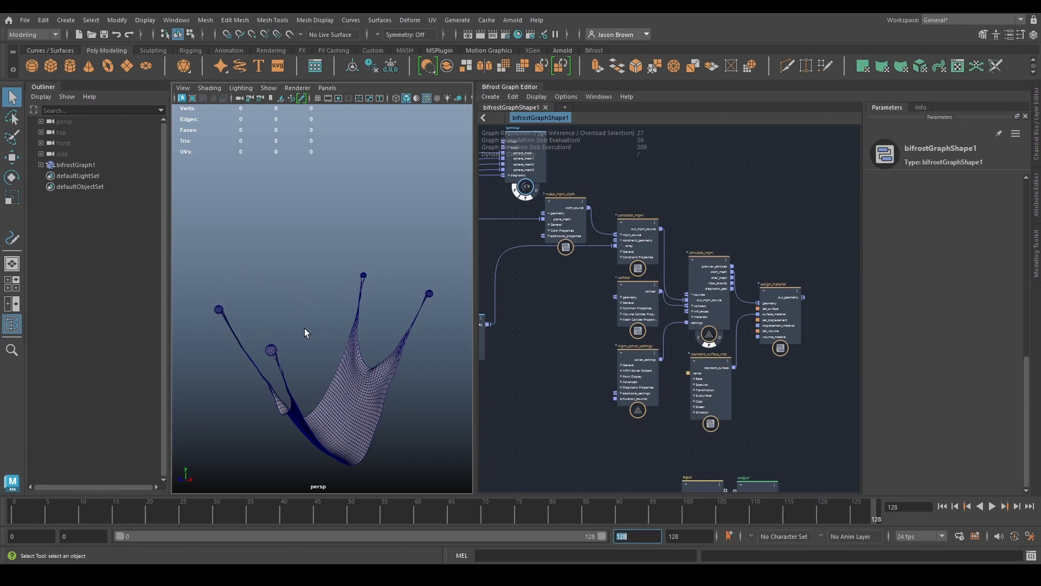
# - Replay the constrained cloth simulation twice and return to the first frame
pyautogui.click(993, 506)
pyautogui.click(944, 509)
pyautogui.click(993, 506)
pyautogui.click(941, 509)
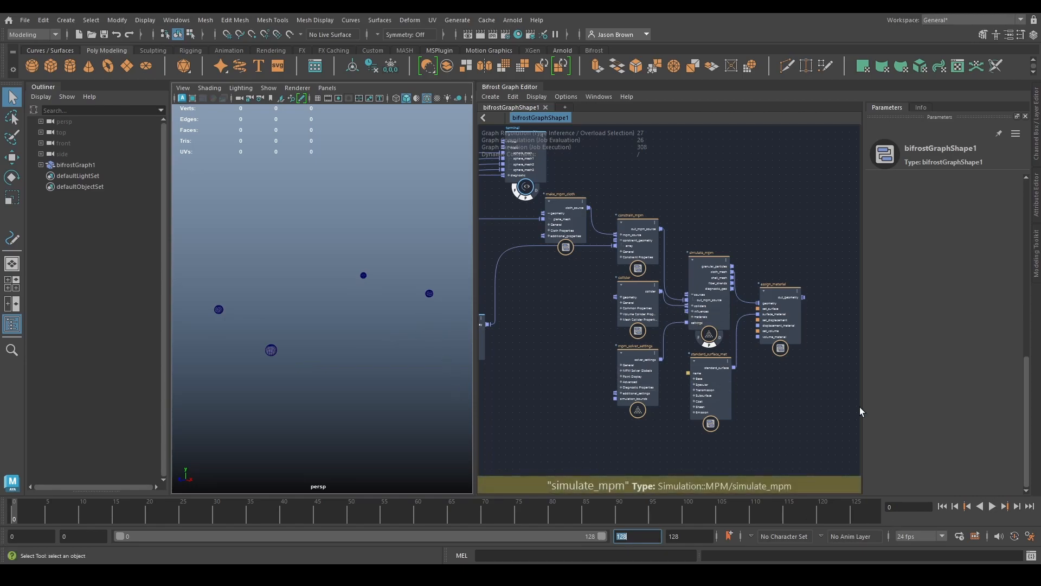
# - Set make_mpm_cloth's Start Frame to 0 so the cloth exists from the first frame of the timeline
pyautogui.click(568, 220)
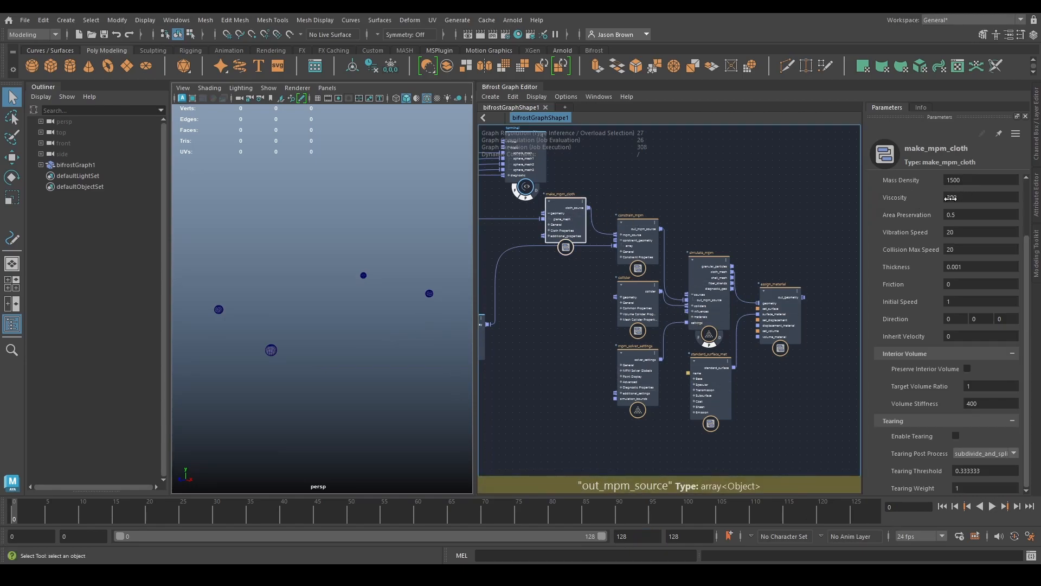
pyautogui.click(645, 380)
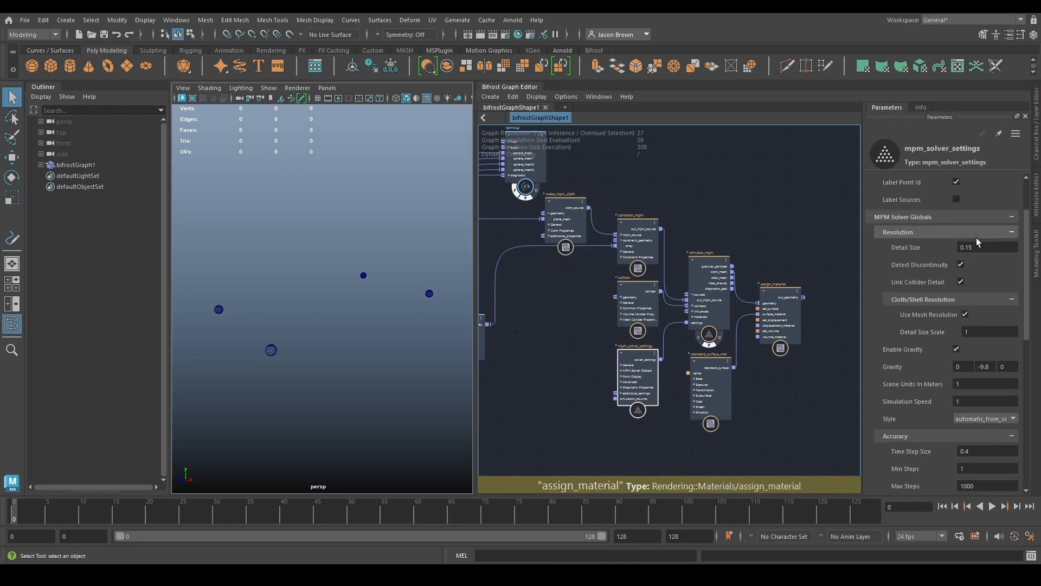
pyautogui.scroll(3, 955, 225)
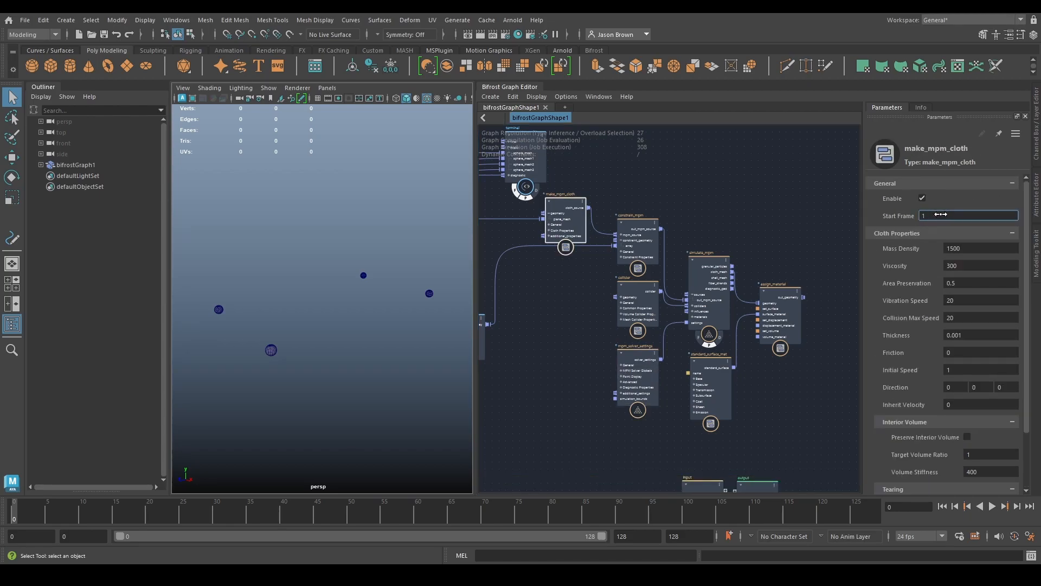
pyautogui.press('Return')
# - Check the constrain_mpm settings, play the simulation partway, and inspect the sagging cloth up close from a low angle
pyautogui.click(637, 238)
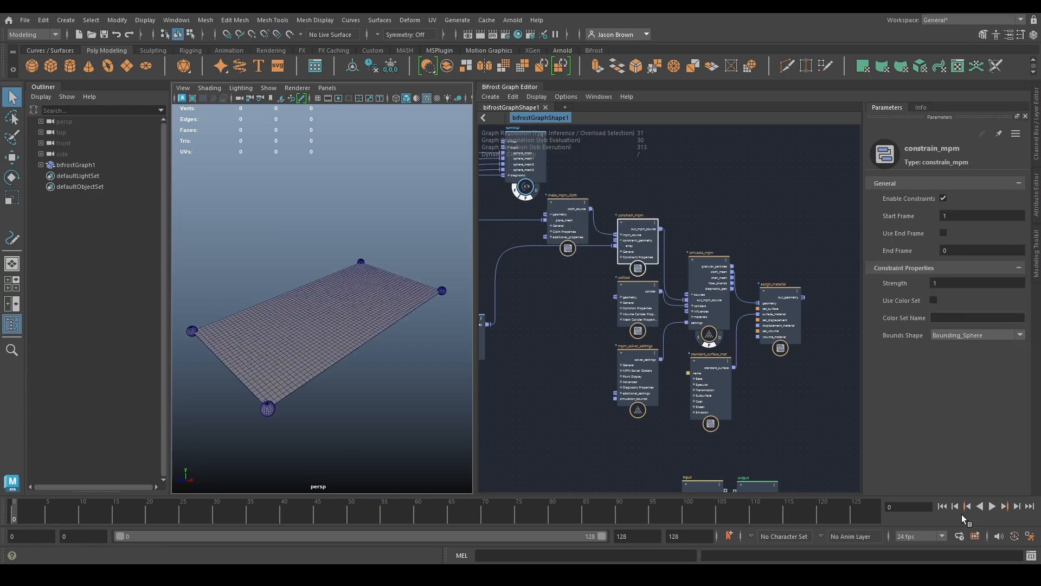
pyautogui.click(993, 506)
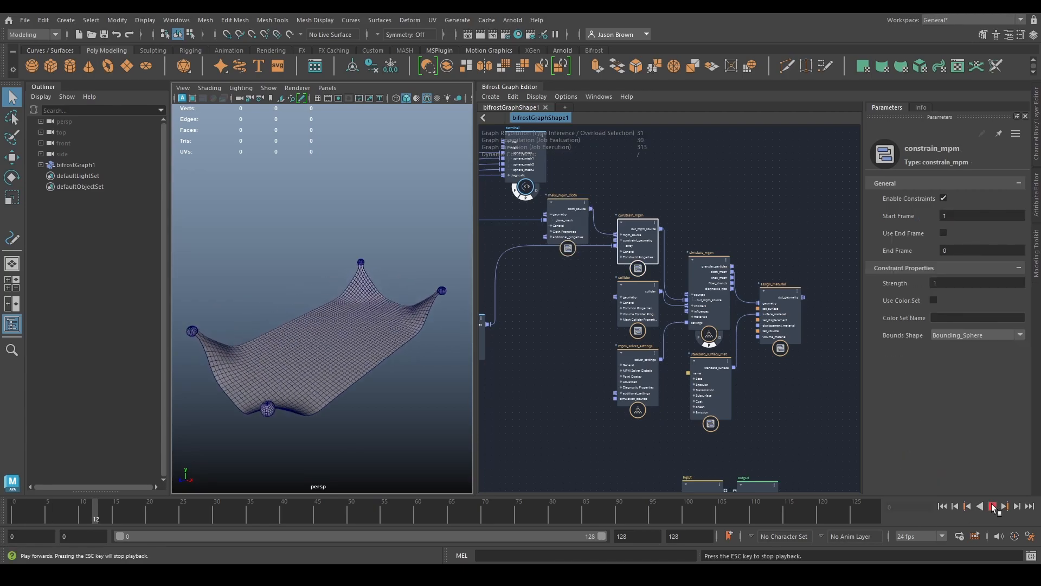
pyautogui.click(993, 507)
pyautogui.keyDown('alt'); pyautogui.moveTo(345, 390); pyautogui.dragTo(310, 328); pyautogui.keyUp('alt')
pyautogui.keyDown('alt'); pyautogui.moveTo(342, 367); pyautogui.dragTo(335, 273, button='middle'); pyautogui.keyUp('alt')
pyautogui.keyDown('alt'); pyautogui.moveTo(335, 272); pyautogui.dragTo(329, 311); pyautogui.keyUp('alt')
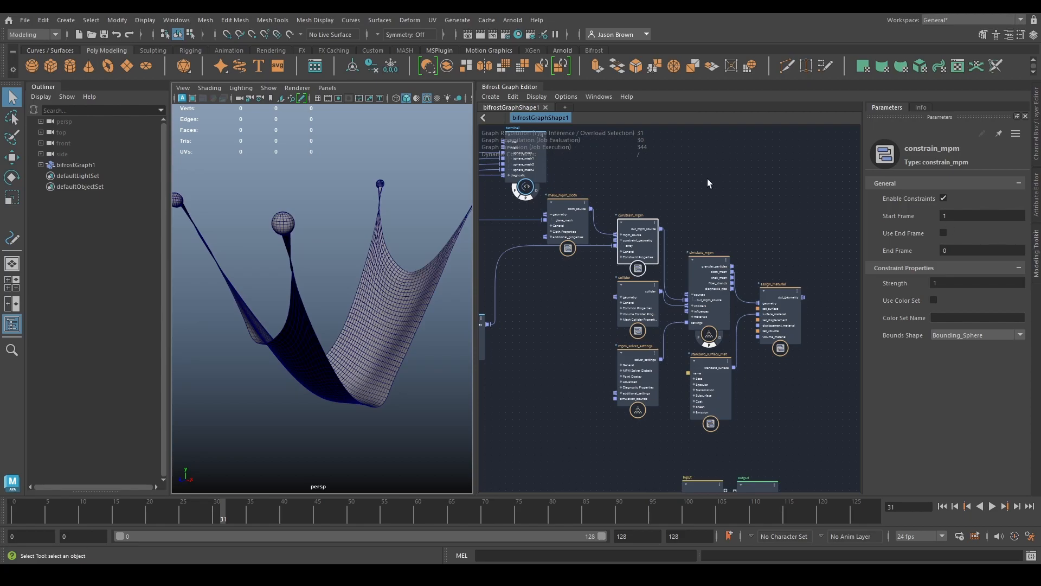
# - Set make_mpm_cloth's Mass Density to 100, run the simulation from the start, and rewind
pyautogui.click(566, 222)
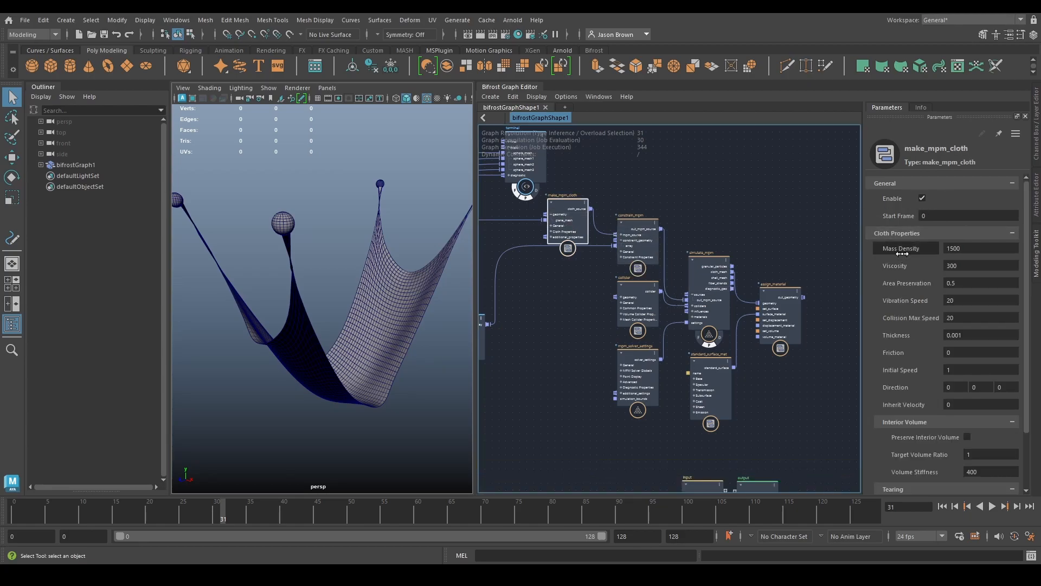
pyautogui.doubleClick(959, 248)
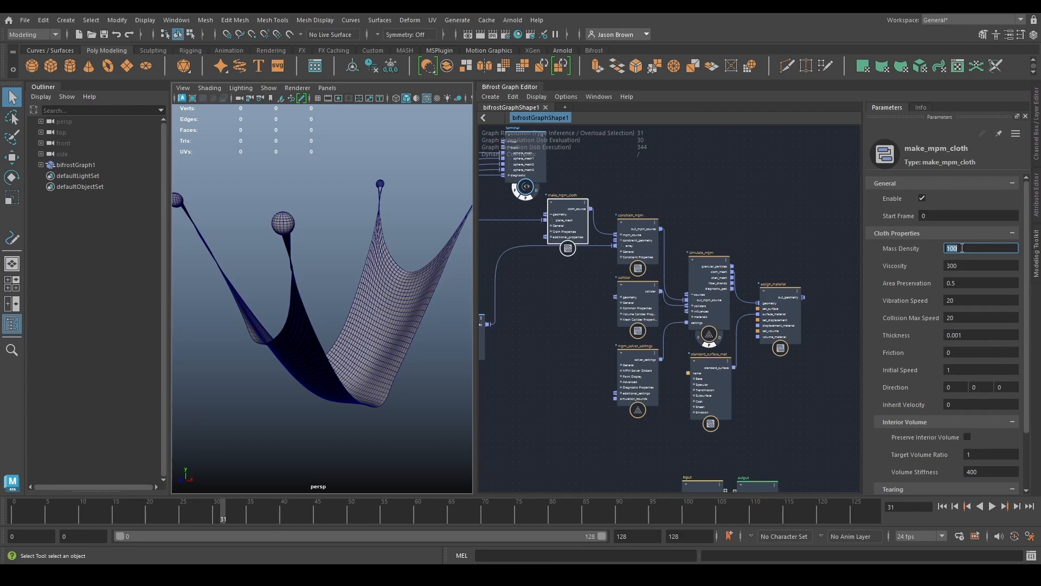
pyautogui.click(941, 507)
pyautogui.click(992, 507)
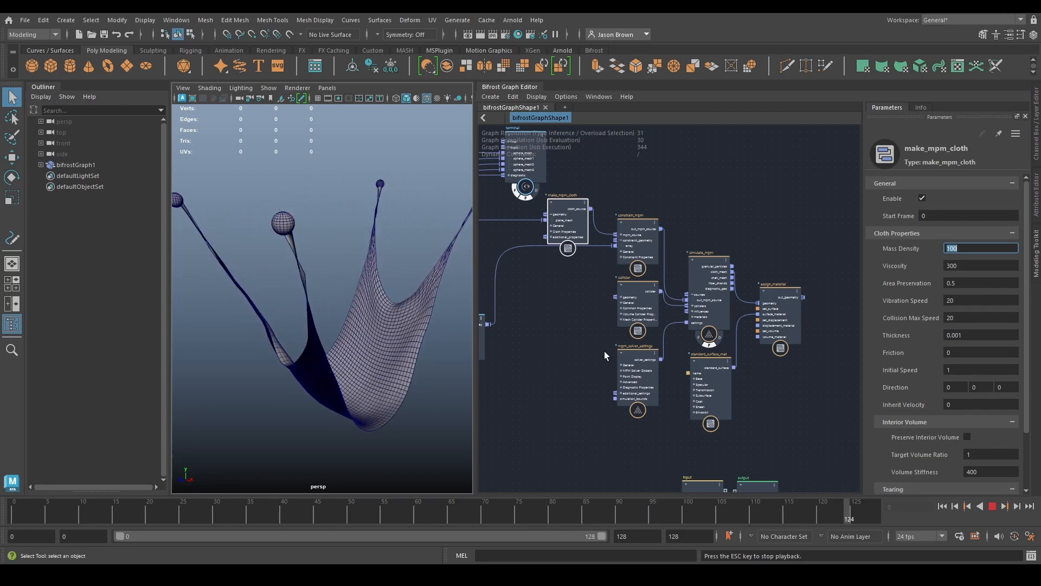
pyautogui.click(941, 506)
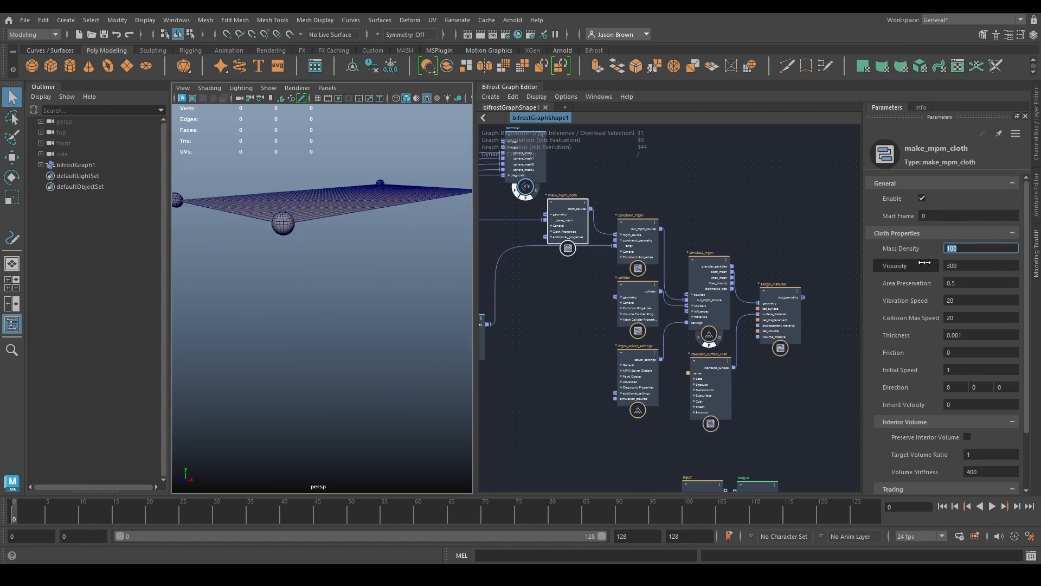
# - Consult the viscosity documentation, set make_mpm_cloth's Viscosity to 0, and run the simulation from the start
pyautogui.click(920, 108)
pyautogui.scroll(-10, 920, 294)
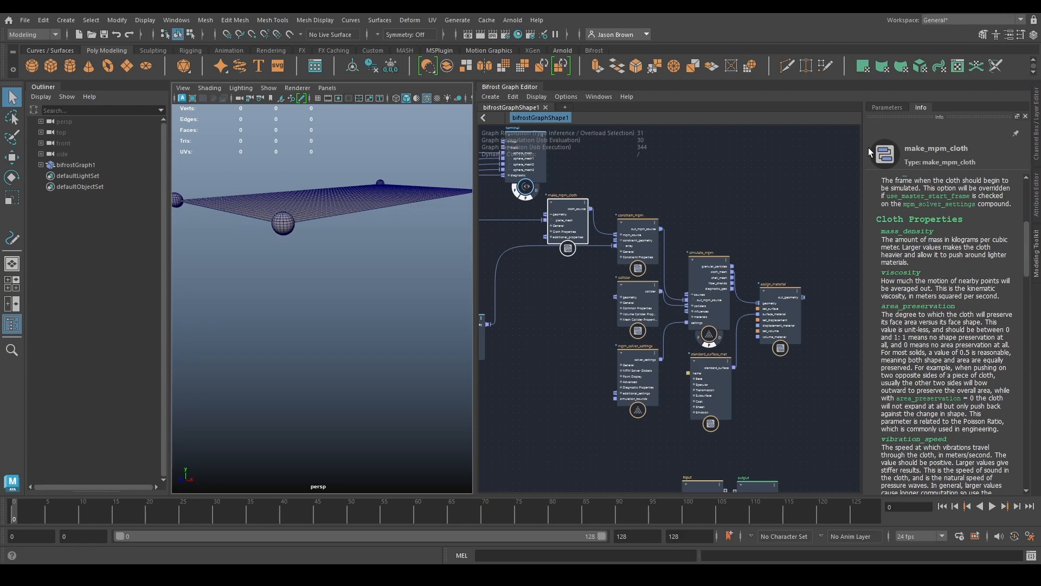
pyautogui.click(879, 108)
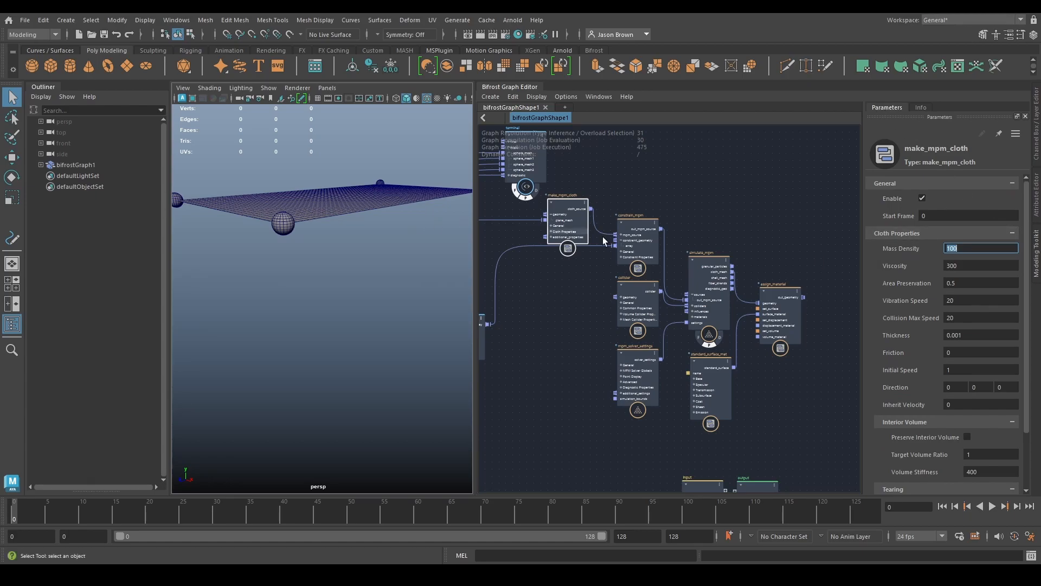
pyautogui.click(968, 264)
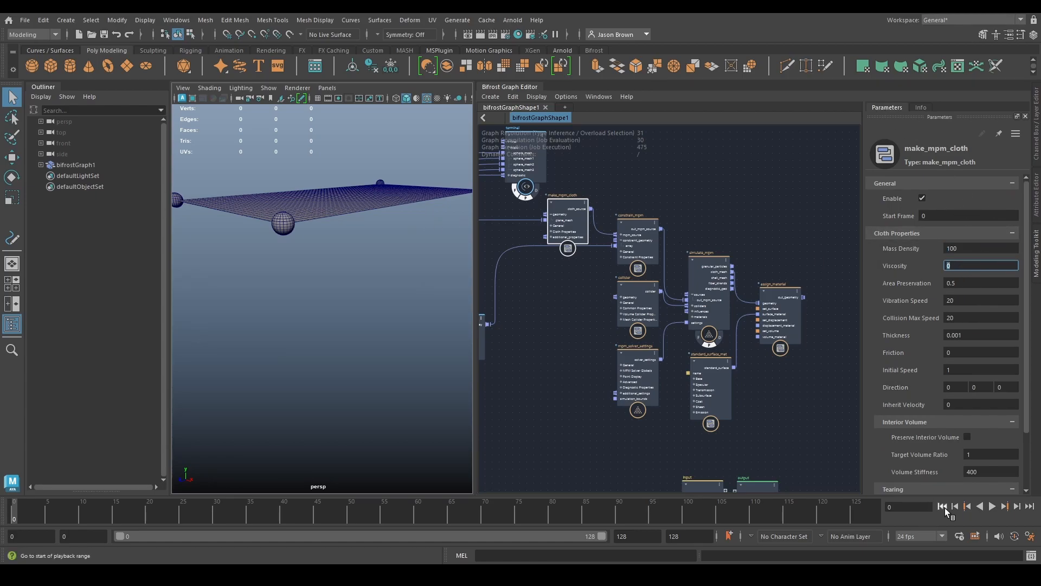
pyautogui.click(992, 506)
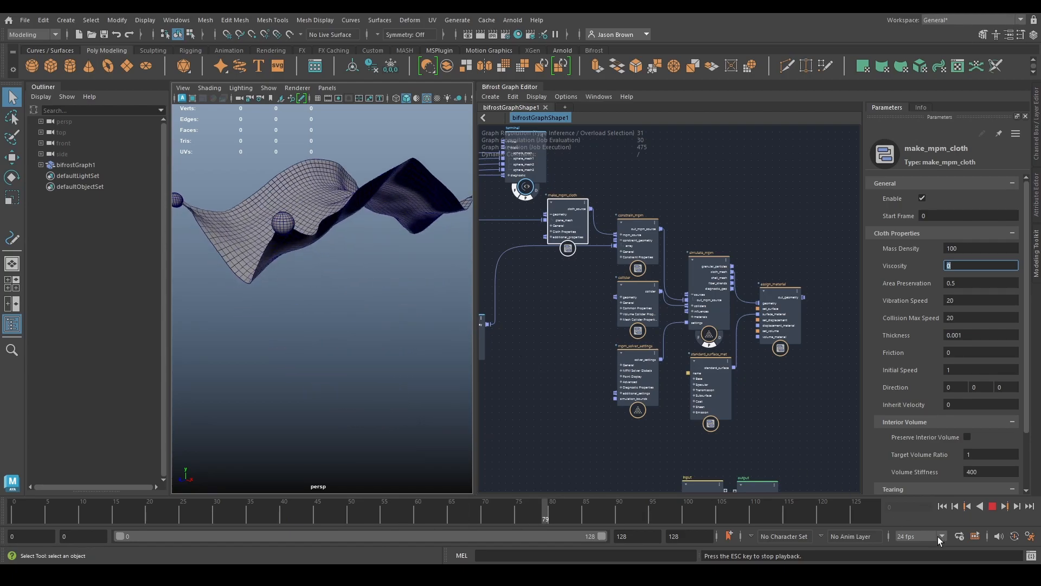
pyautogui.click(992, 507)
pyautogui.click(942, 506)
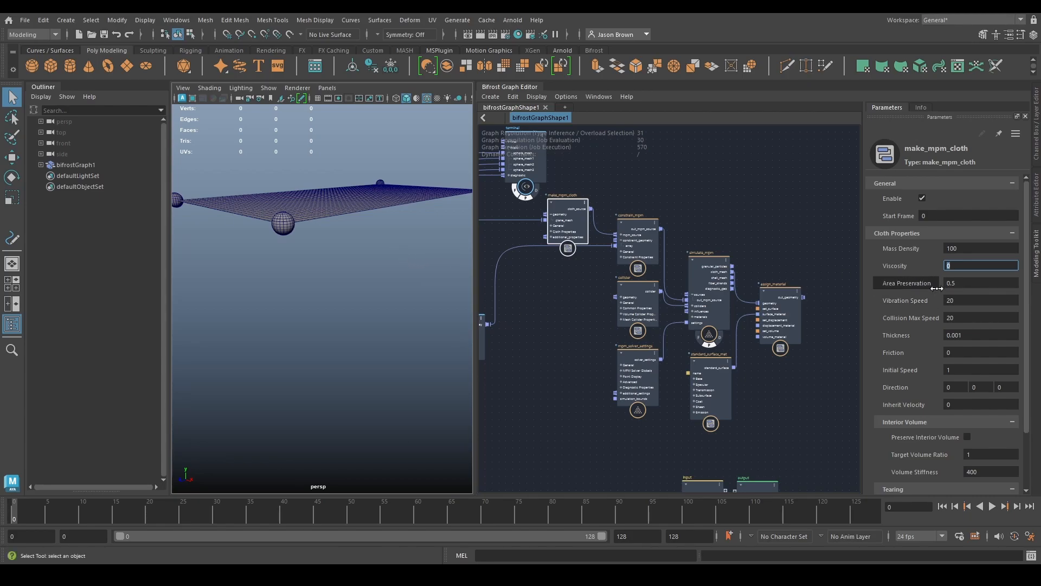
# - Try an Area Preservation of 0 on make_mpm_cloth and play the simulation with the whole cloth in view
pyautogui.keyDown('alt'); pyautogui.moveTo(398, 230); pyautogui.dragTo(389, 267, button='middle'); pyautogui.keyUp('alt')
pyautogui.keyDown('alt'); pyautogui.moveTo(388, 267); pyautogui.dragTo(340, 299); pyautogui.keyUp('alt')
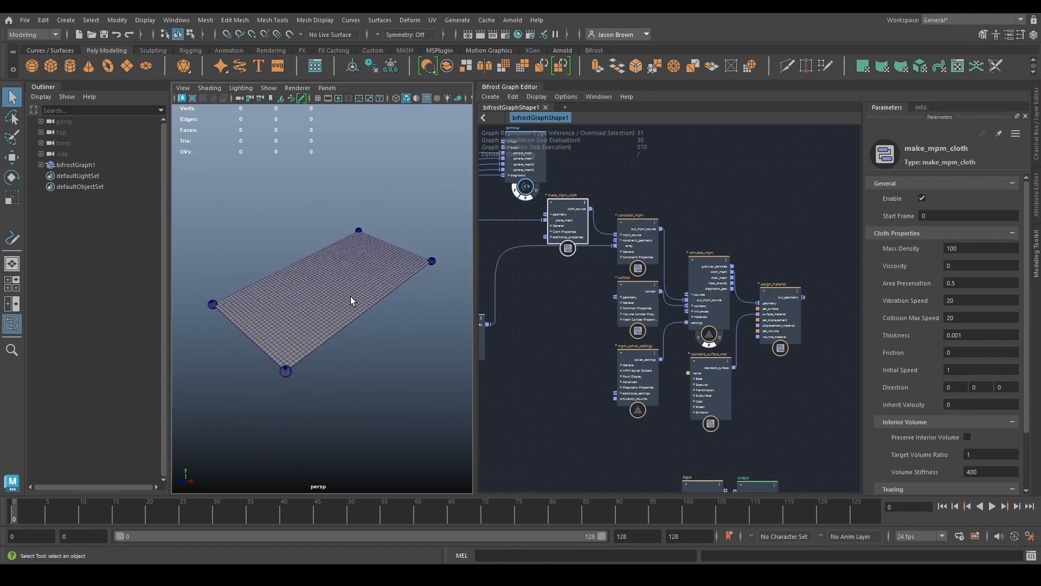
pyautogui.click(971, 286)
pyautogui.click(991, 506)
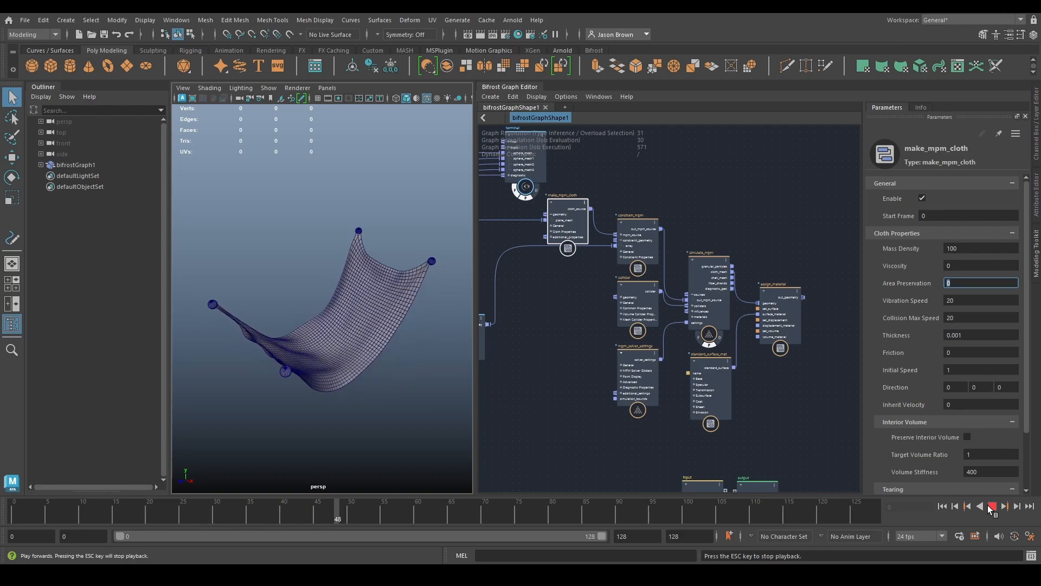
pyautogui.click(987, 506)
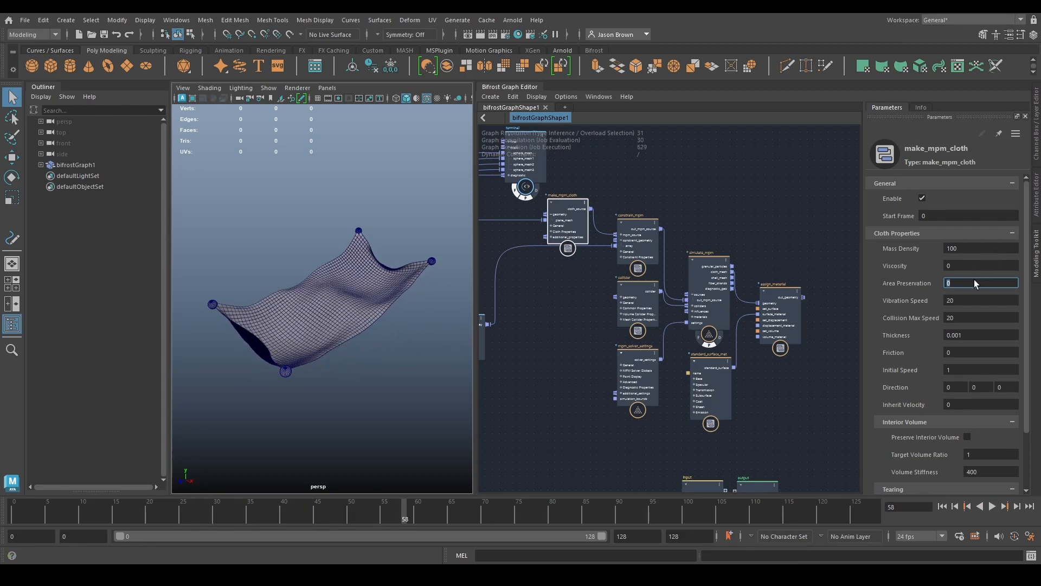
# - Try an Area Preservation of 1 on make_mpm_cloth and play the simulation from the first frame
pyautogui.write('1')
pyautogui.press('Return')
pyautogui.click(942, 506)
pyautogui.click(992, 505)
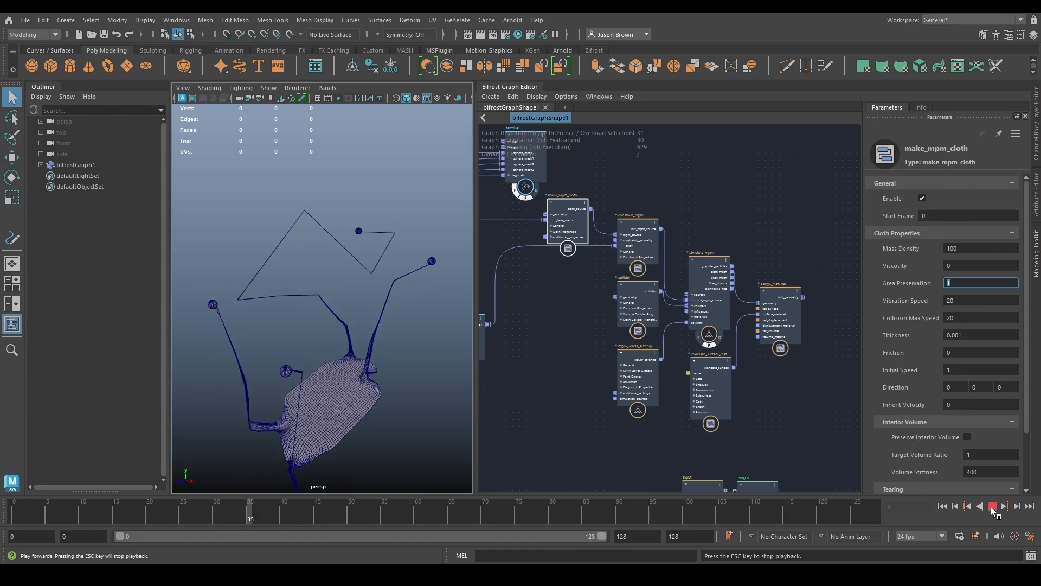
pyautogui.press('Escape')
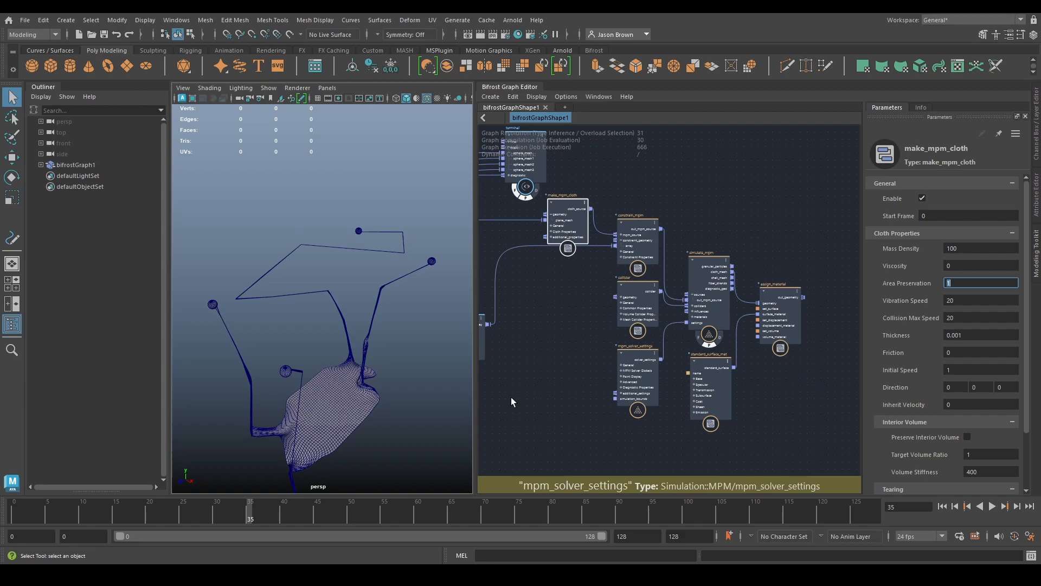
# - Test the cloth simulation with Area Preservation set to 0.1, and read make_mpm_cloth's vibration_speed documentation
pyautogui.click(942, 506)
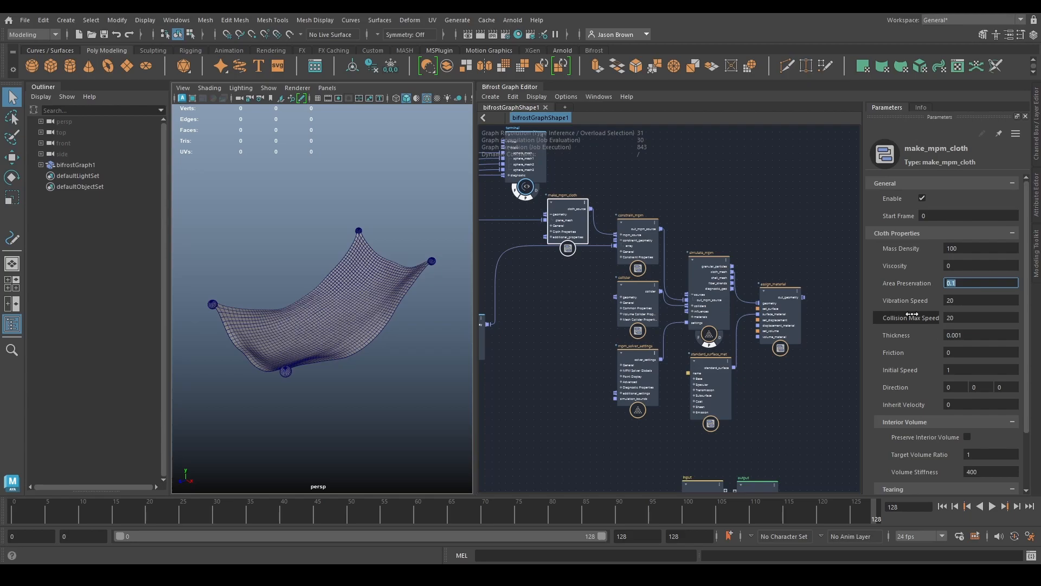
pyautogui.click(920, 107)
pyautogui.scroll(-4, 952, 293)
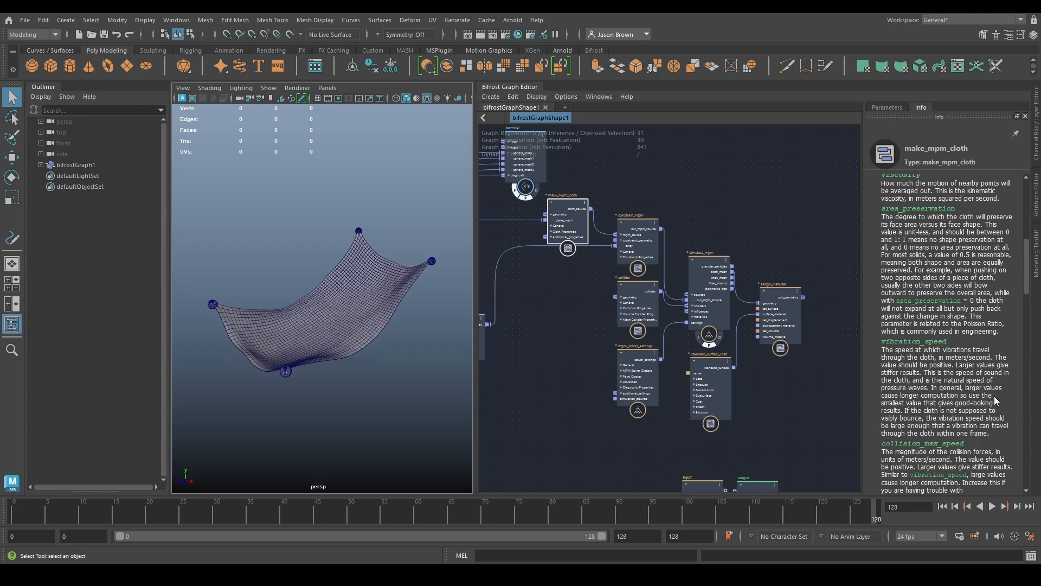
pyautogui.click(897, 108)
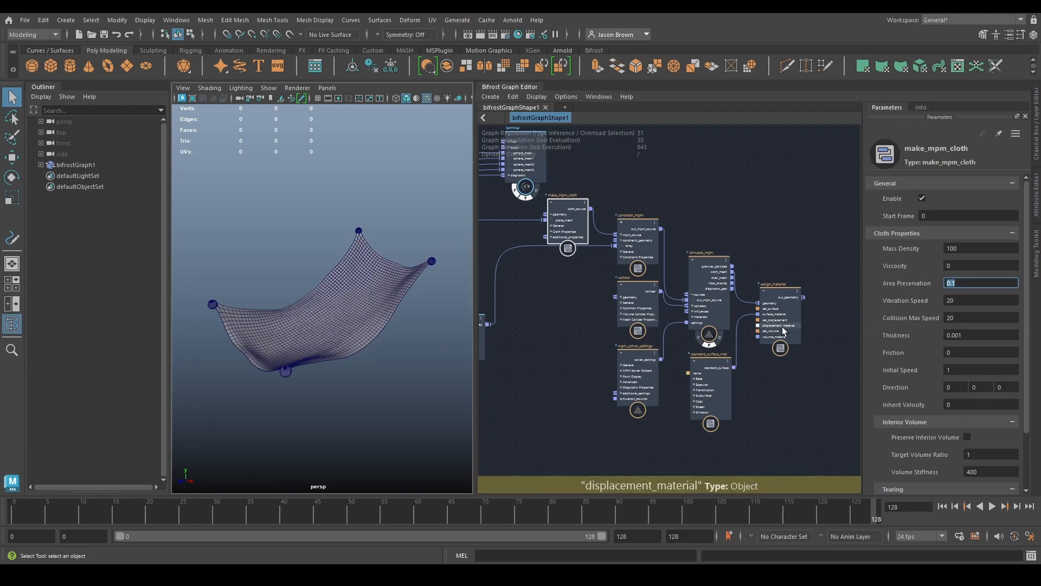
# - Set make_mpm_cloth's Vibration Speed to 40 and play the simulation from the start
pyautogui.click(999, 301)
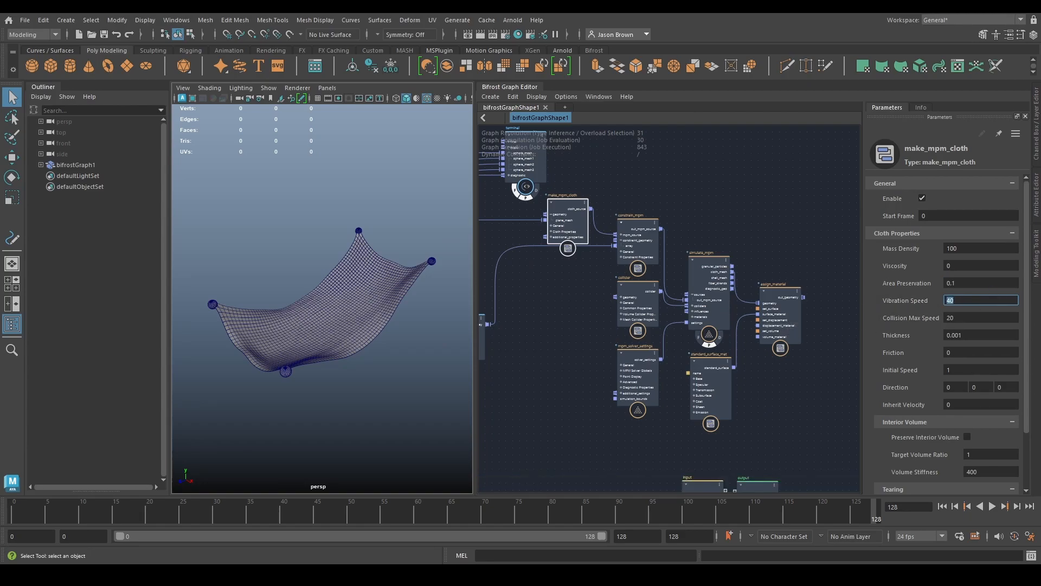
pyautogui.click(942, 506)
pyautogui.click(992, 506)
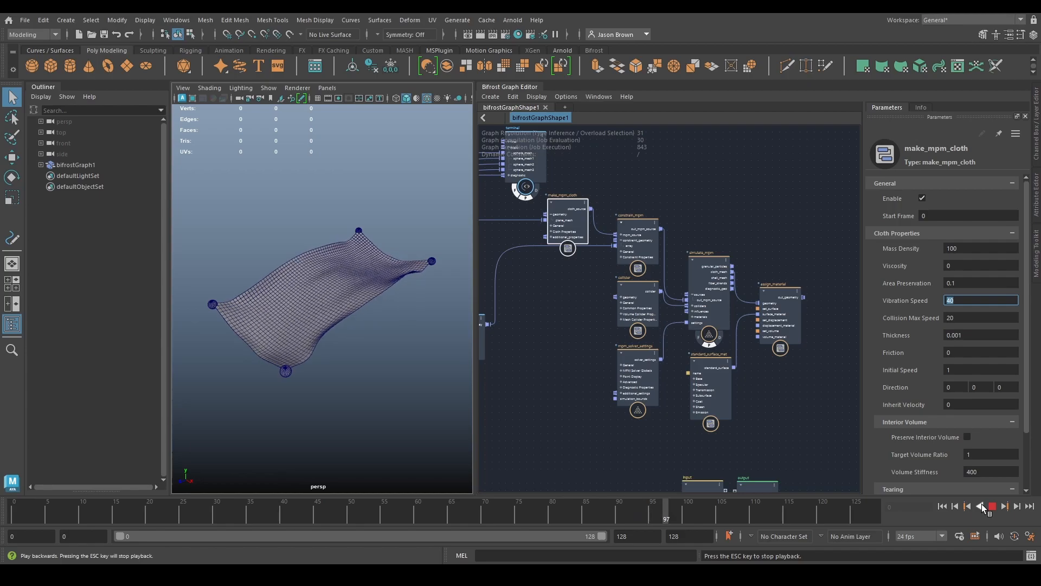
pyautogui.click(992, 506)
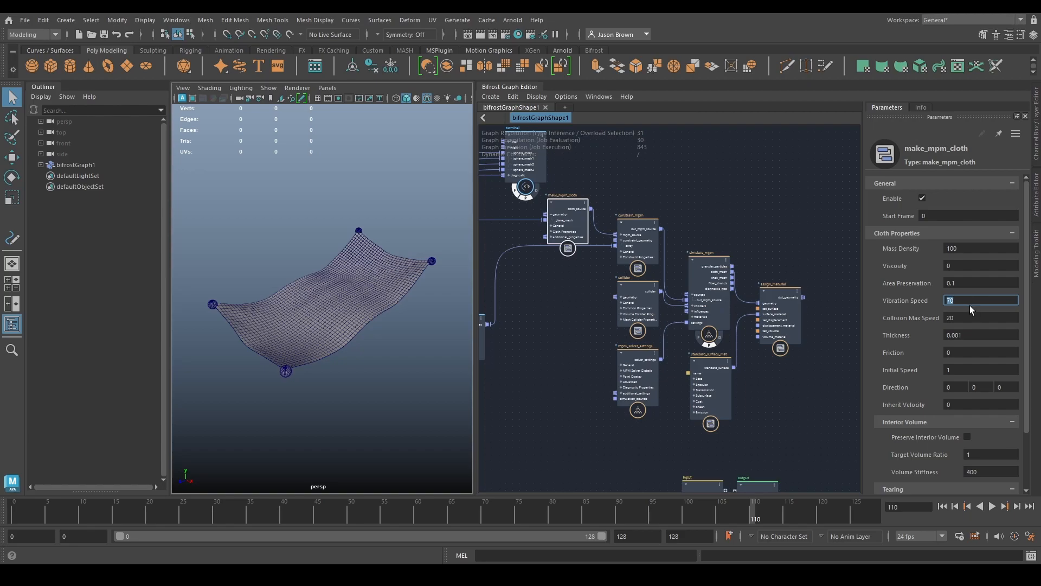
# - Try a Vibration Speed of 70 on make_mpm_cloth and play the simulation partway from the first frame
pyautogui.click(943, 504)
pyautogui.click(991, 507)
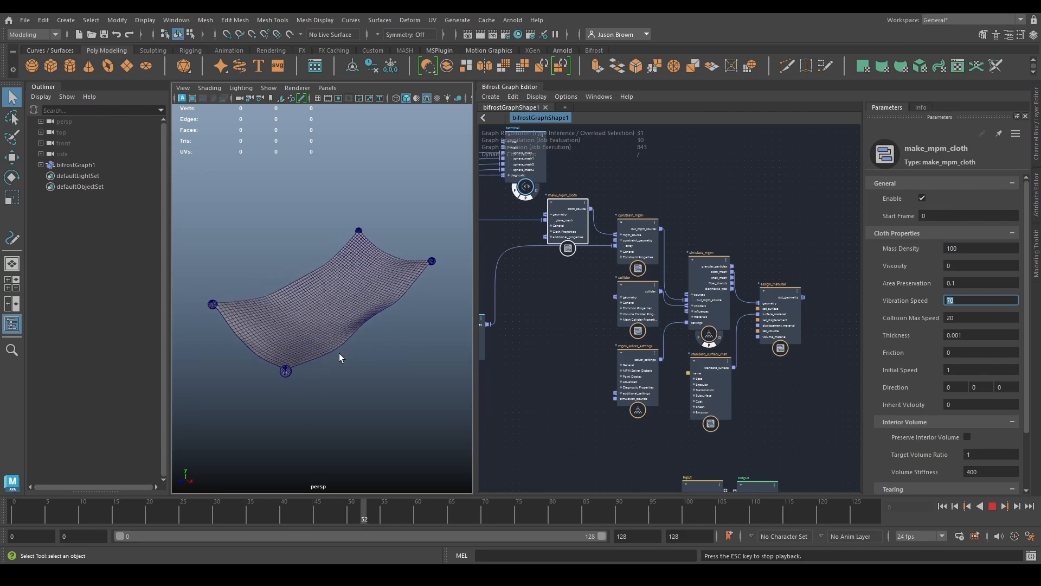
pyautogui.press('Escape')
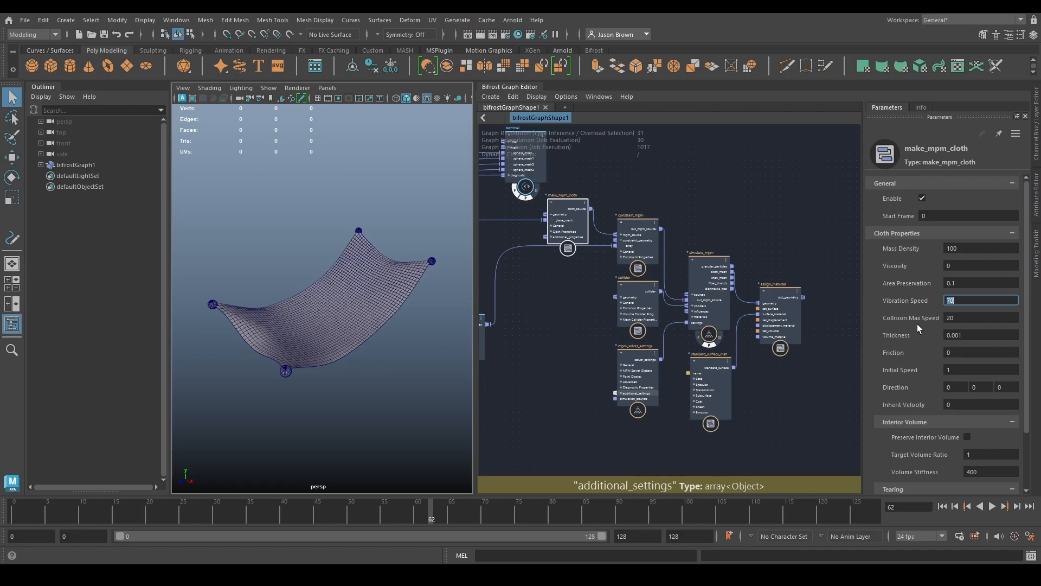
# - Consult the collision_max_speed documentation, set both Collision Max Speed and Vibration Speed to 40, and replay the simulation
pyautogui.click(920, 108)
pyautogui.scroll(-2, 897, 342)
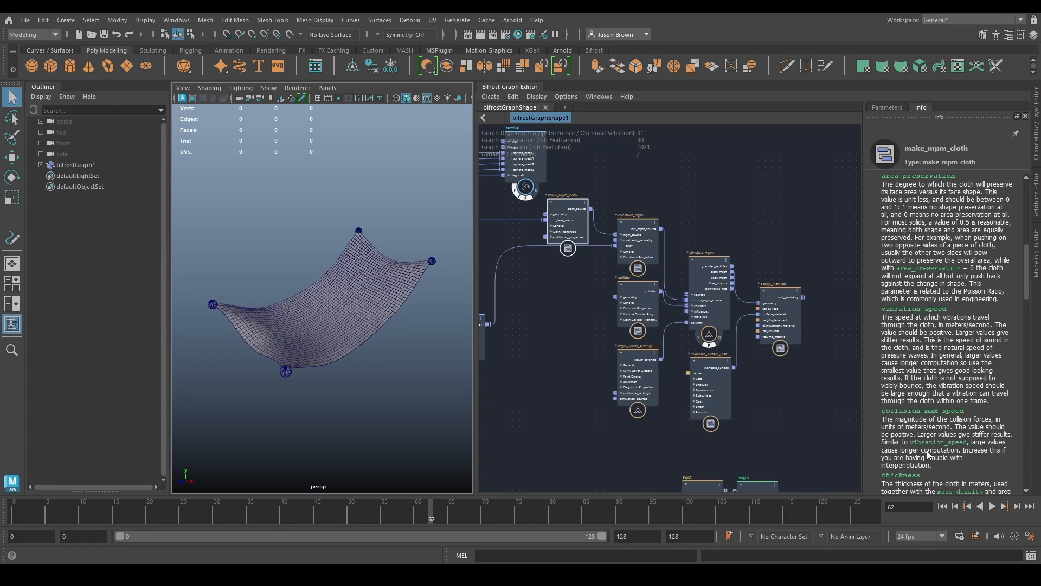
pyautogui.click(887, 107)
pyautogui.doubleClick(970, 318)
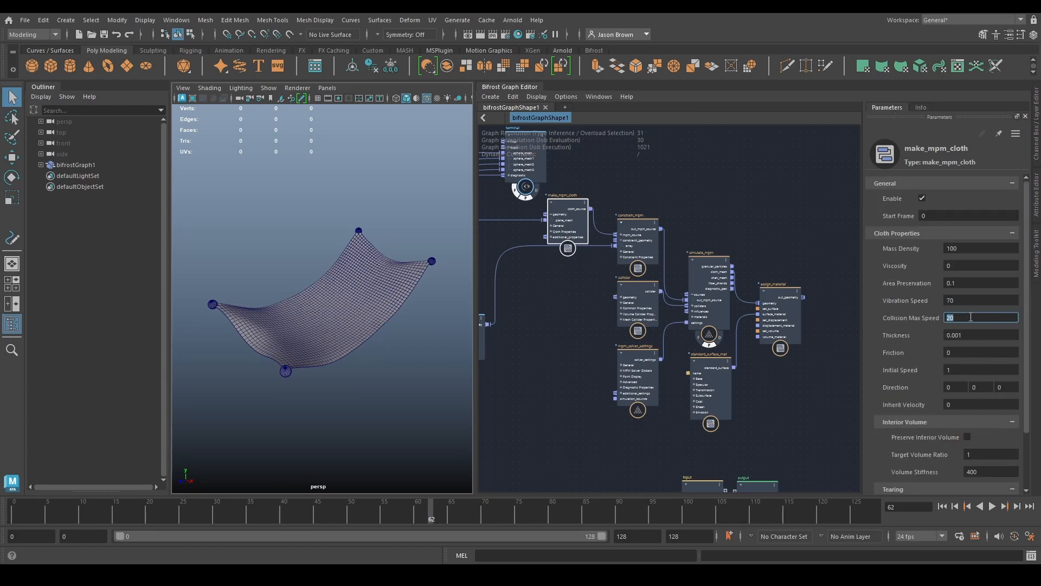
pyautogui.doubleClick(969, 301)
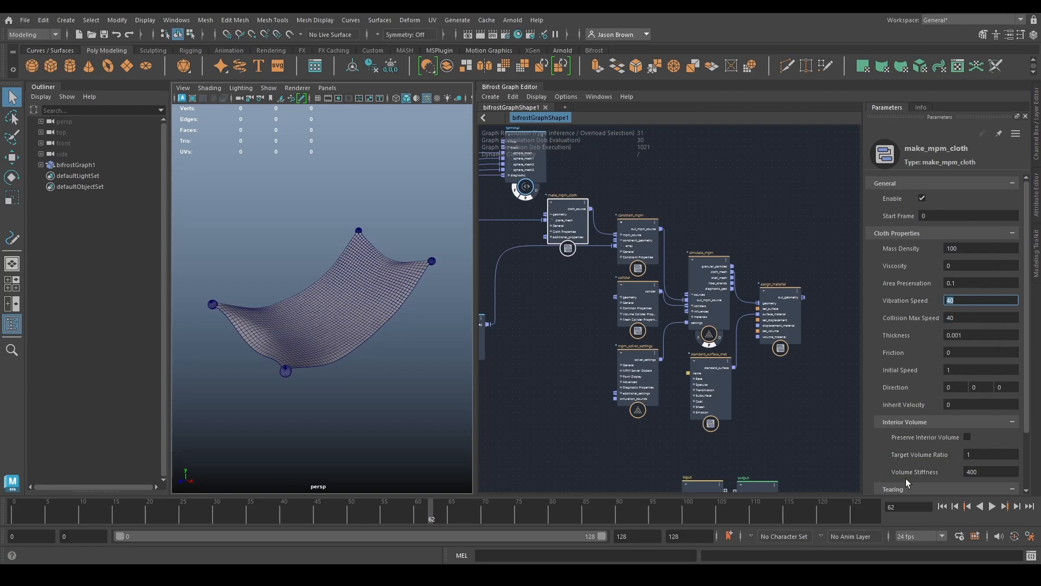
pyautogui.click(941, 506)
pyautogui.click(991, 506)
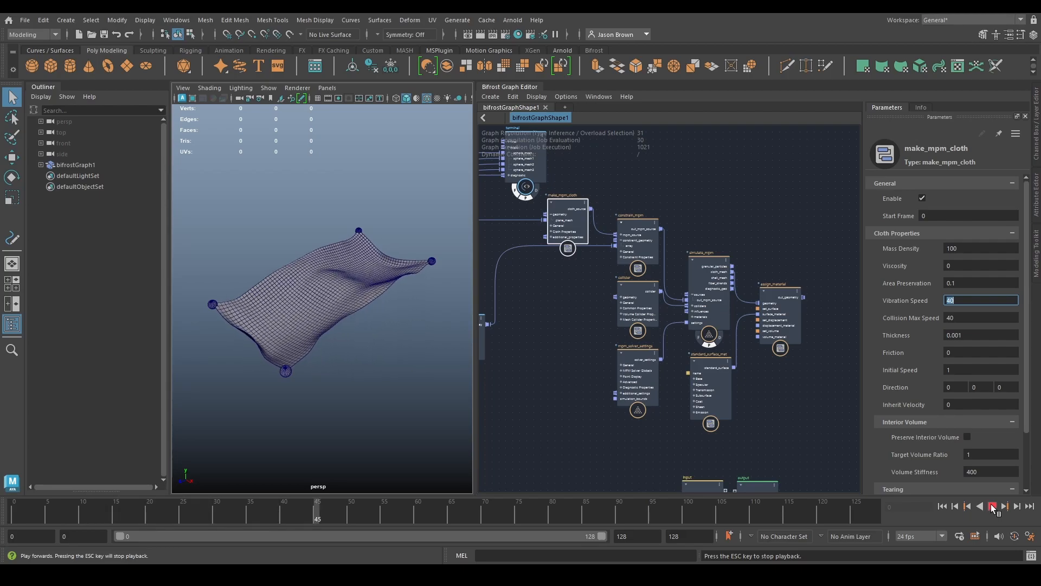
pyautogui.click(993, 506)
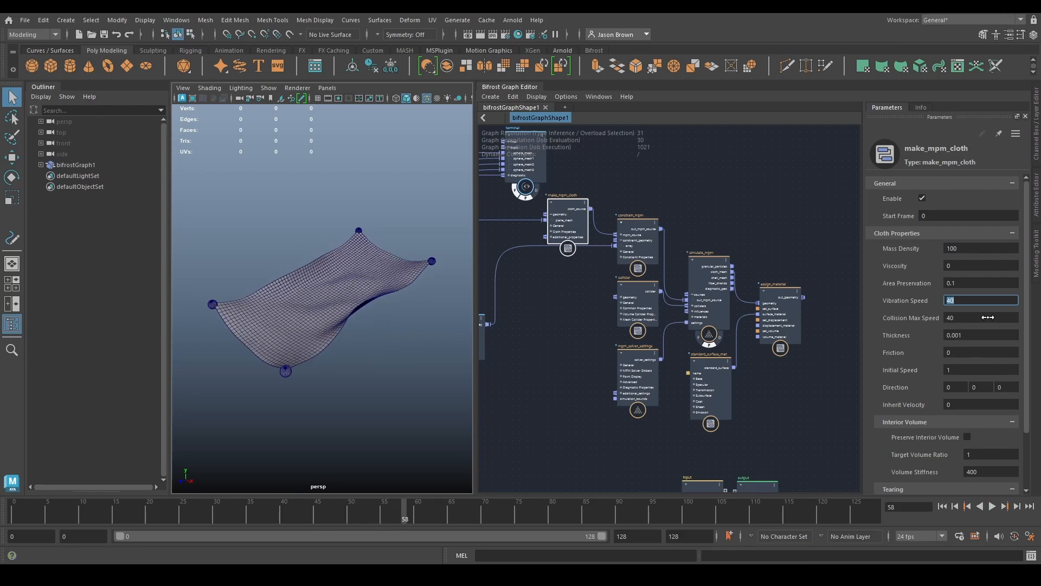
# - Try a Collision Max Speed of 80 on make_mpm_cloth and play the simulation partway from the first frame
pyautogui.click(971, 320)
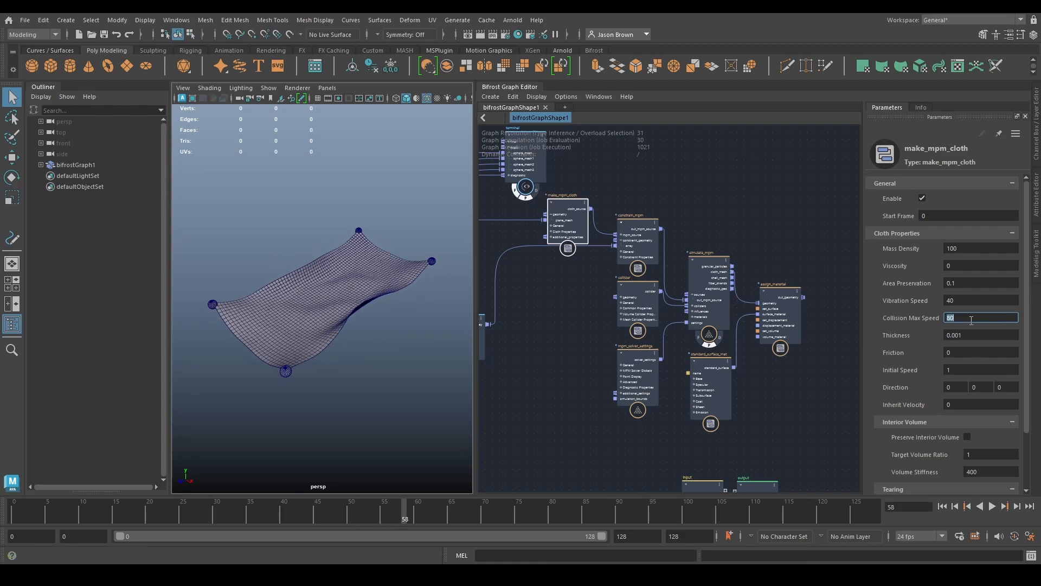
pyautogui.click(942, 505)
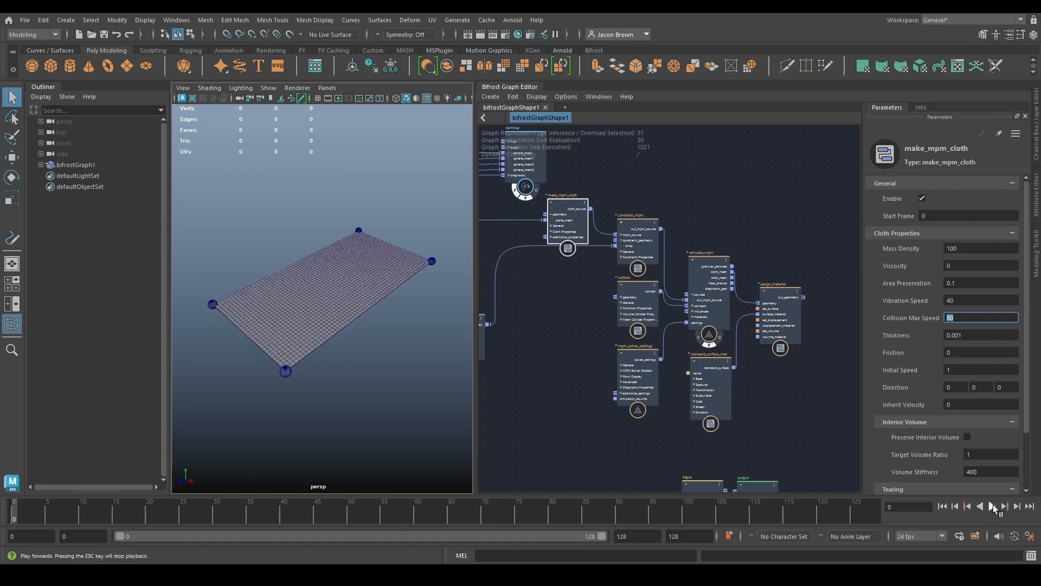
pyautogui.click(993, 504)
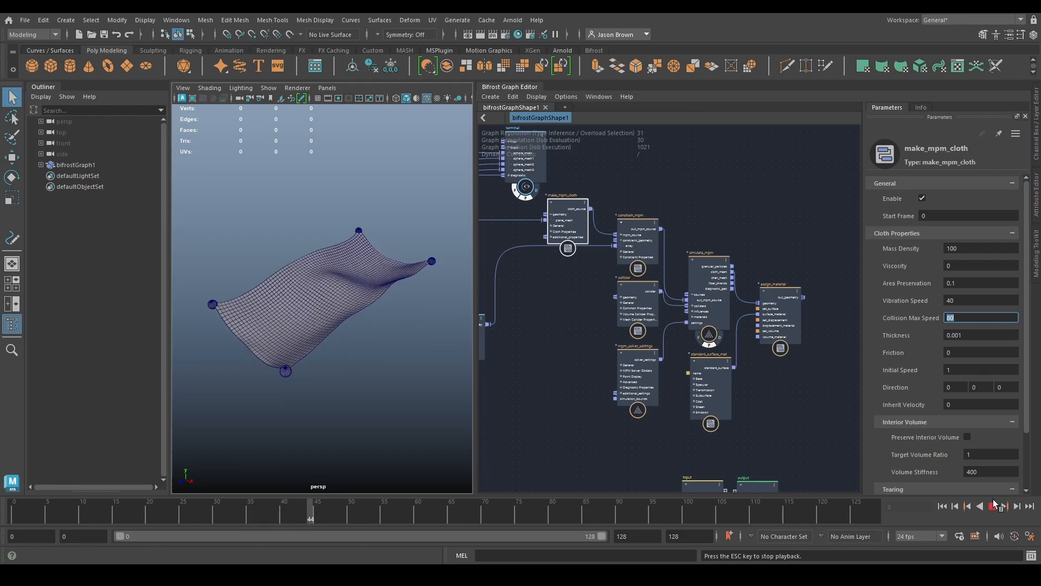
pyautogui.click(990, 506)
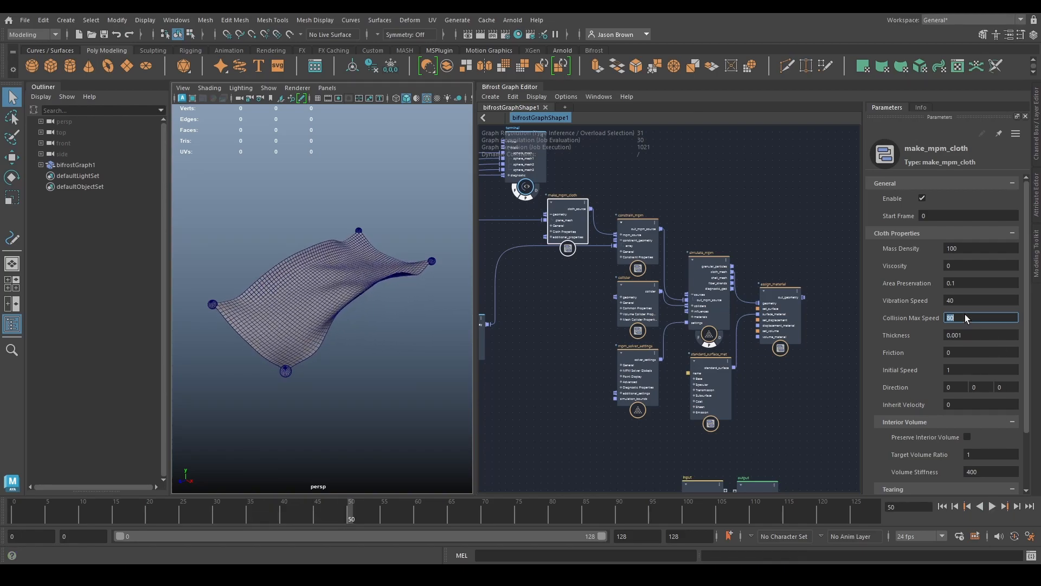
# - Try a Vibration Speed of 120 with Collision Max Speed at 40, and play the simulation partway from the start
pyautogui.doubleClick(963, 299)
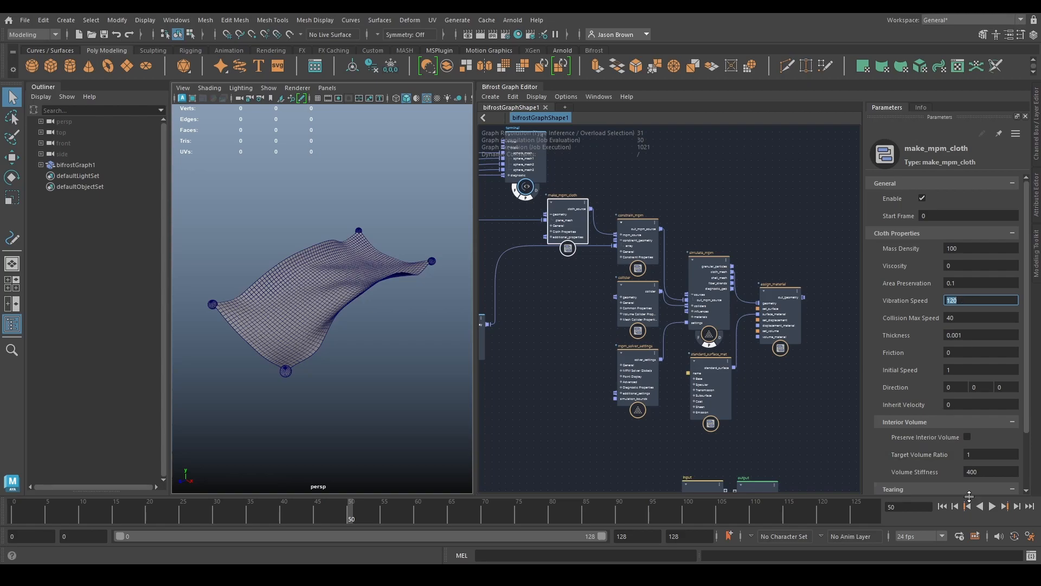
pyautogui.click(942, 505)
pyautogui.click(991, 506)
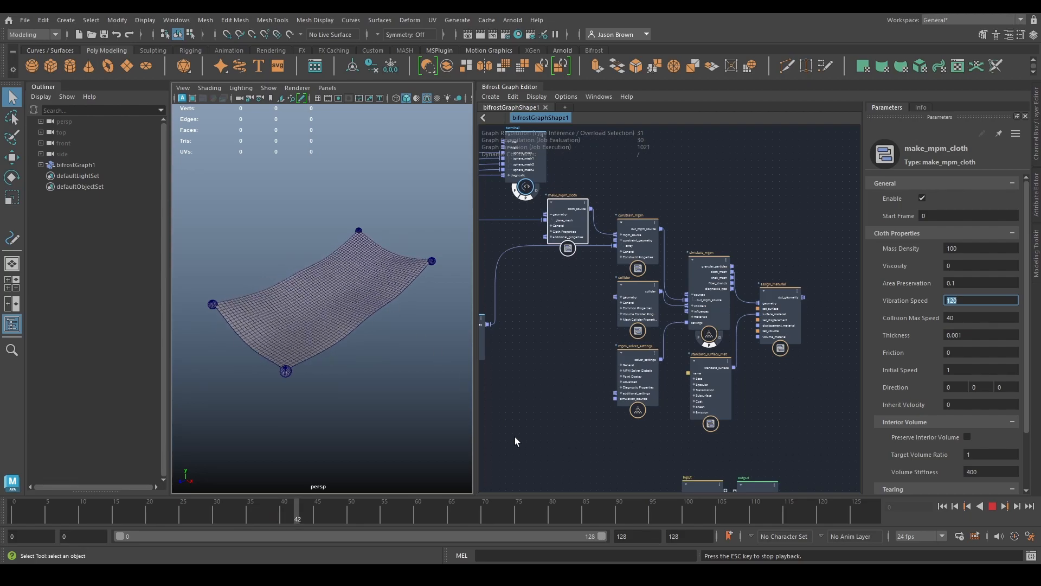
pyautogui.press('Escape')
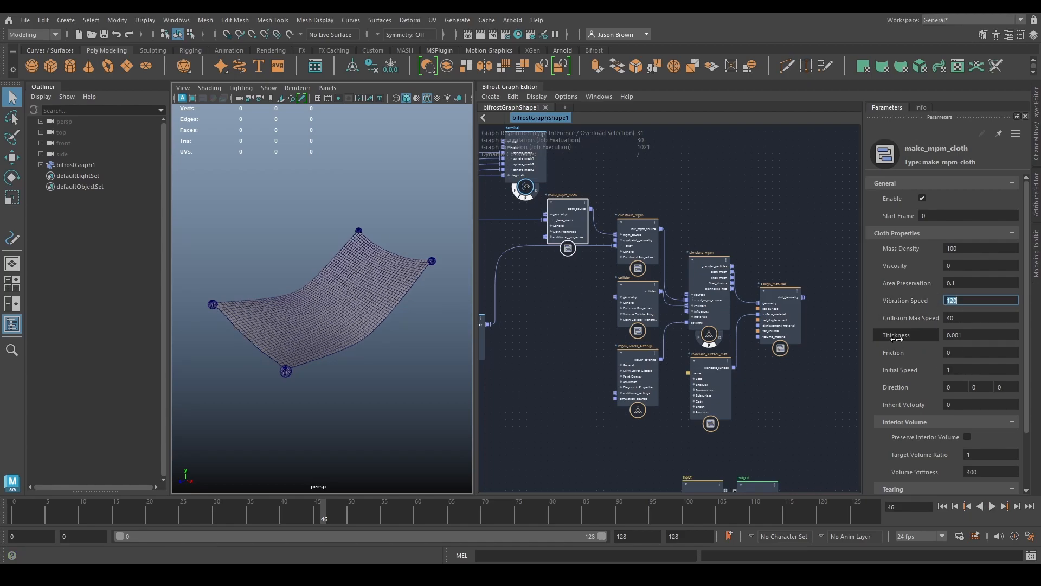
# - Set make_mpm_cloth's Thickness to 0.1 and play the simulation partway from the first frame
pyautogui.click(971, 335)
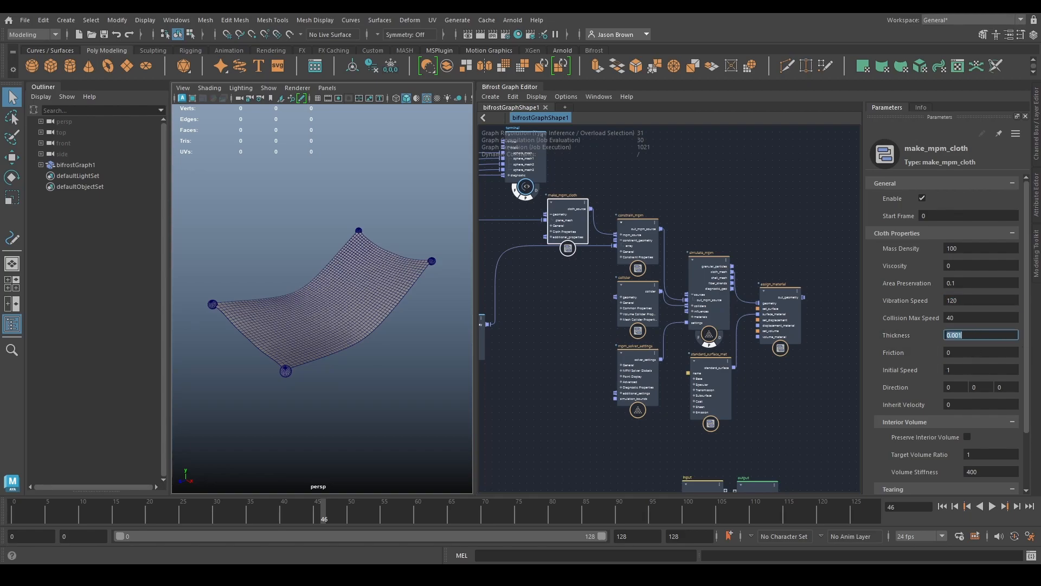
pyautogui.write('0.1')
pyautogui.click(942, 506)
pyautogui.click(992, 506)
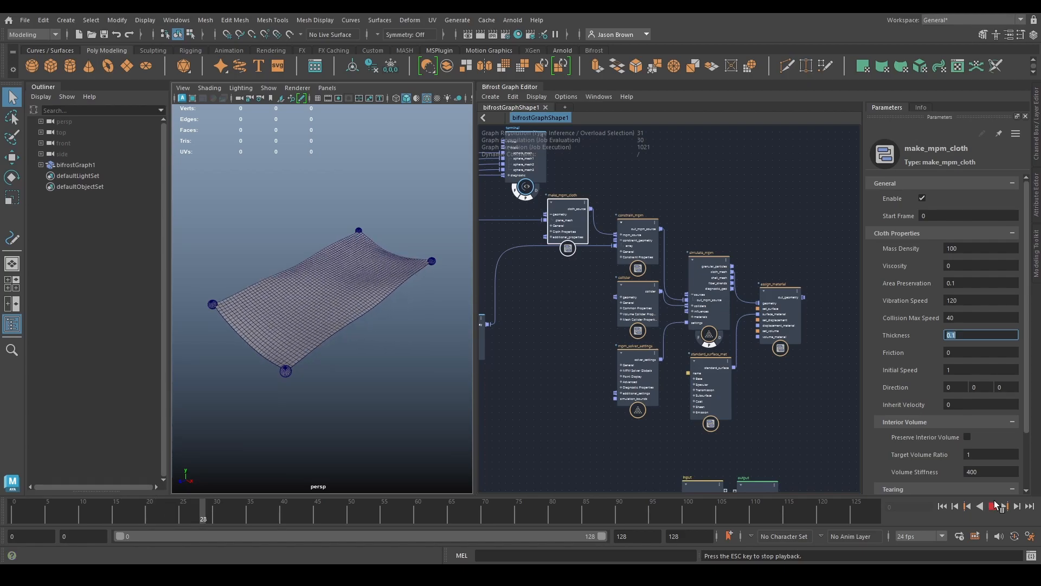
pyautogui.click(994, 506)
# - Test the cloth with an Initial Speed of 1, playing the simulation briefly from the start
pyautogui.click(973, 353)
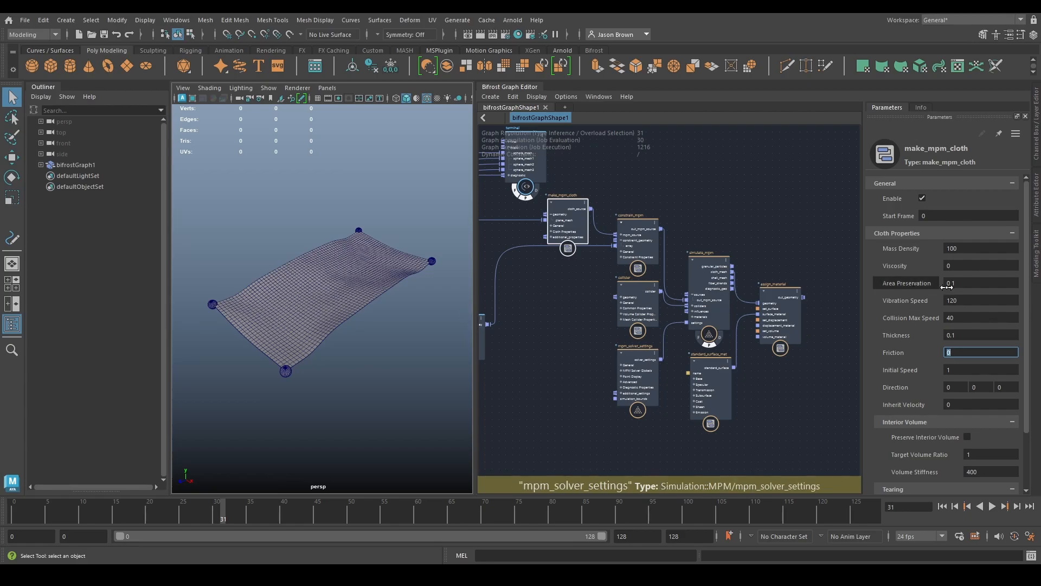
pyautogui.press('Tab')
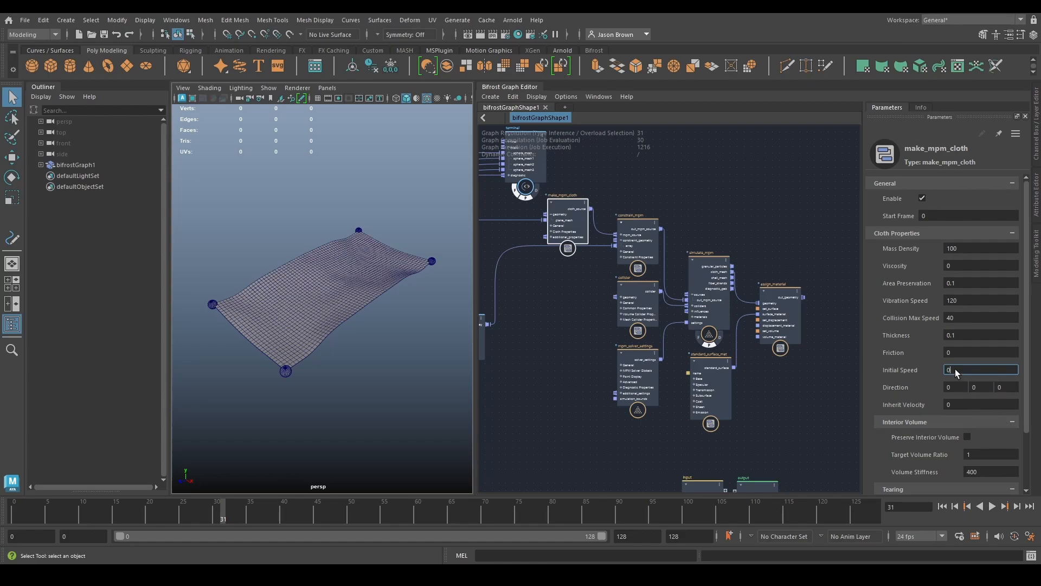
pyautogui.write('1')
pyautogui.press('Tab')
pyautogui.click(943, 506)
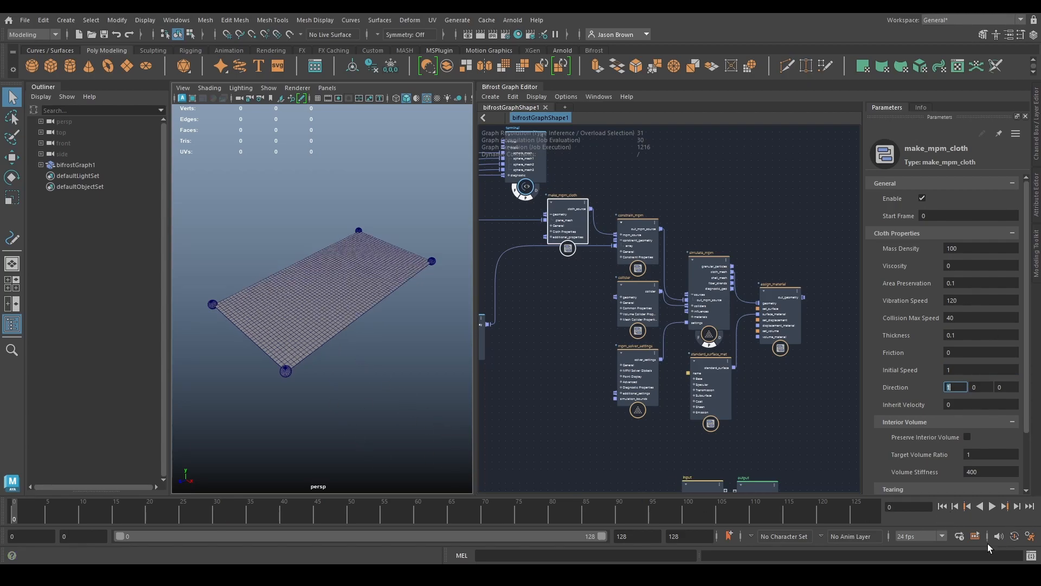
pyautogui.click(990, 505)
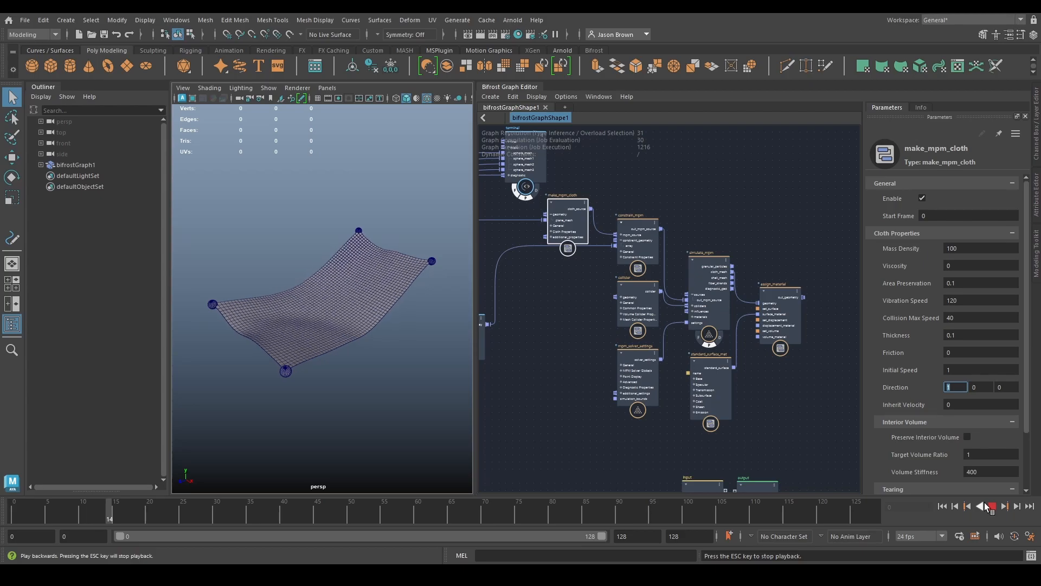
pyautogui.click(993, 507)
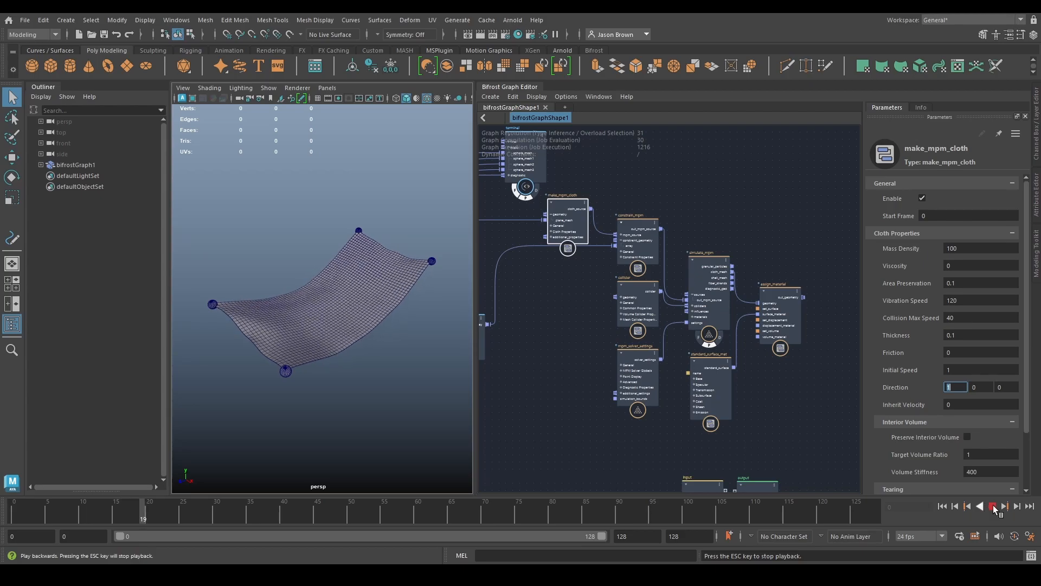
# - Set make_mpm_cloth's Initial Speed to 10 with Direction 1, 0, 0, and replay the simulation partway
pyautogui.click(956, 388)
pyautogui.click(953, 372)
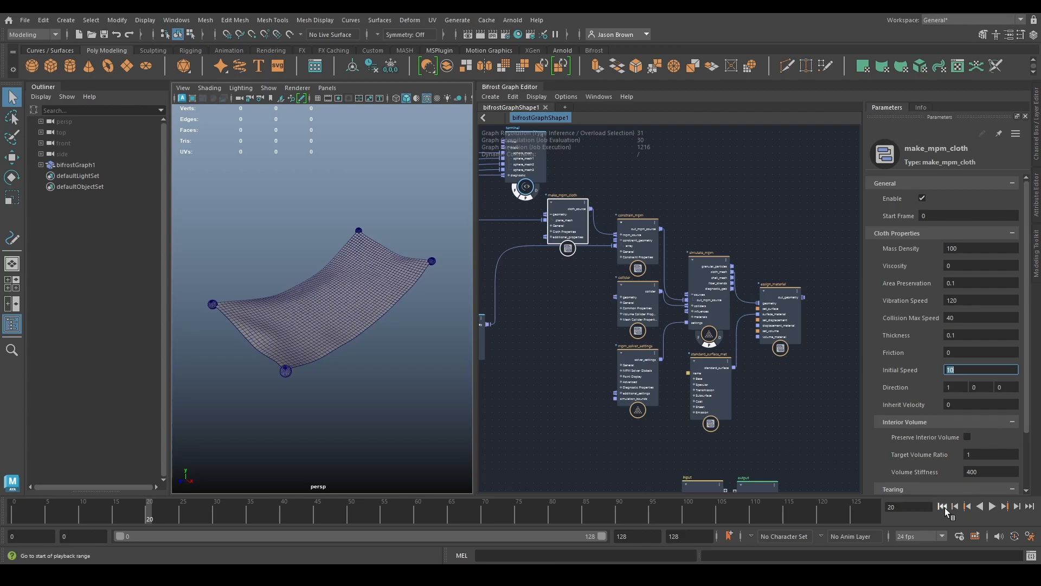
pyautogui.click(943, 506)
pyautogui.click(993, 506)
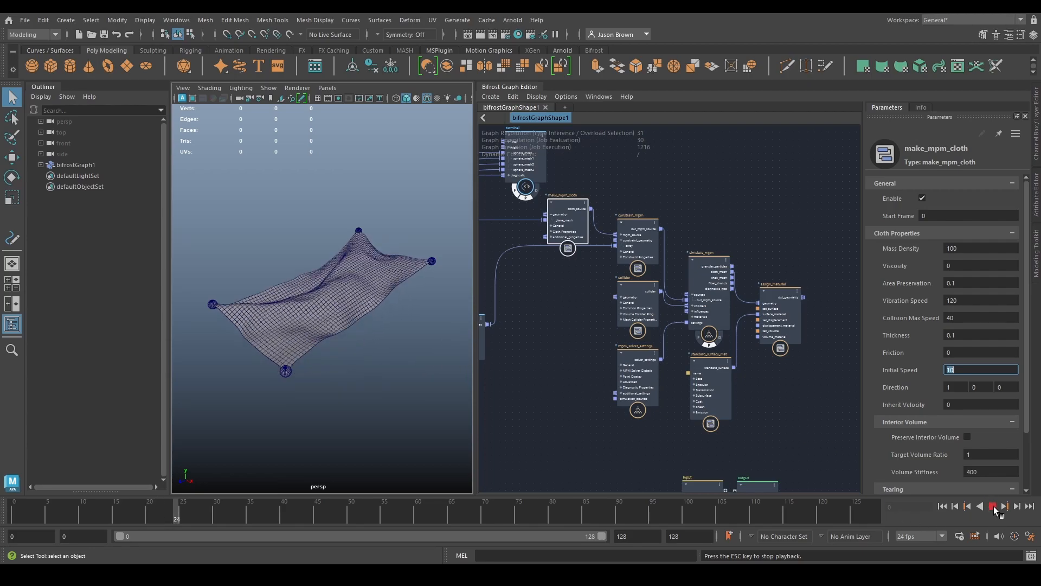
pyautogui.press('Escape')
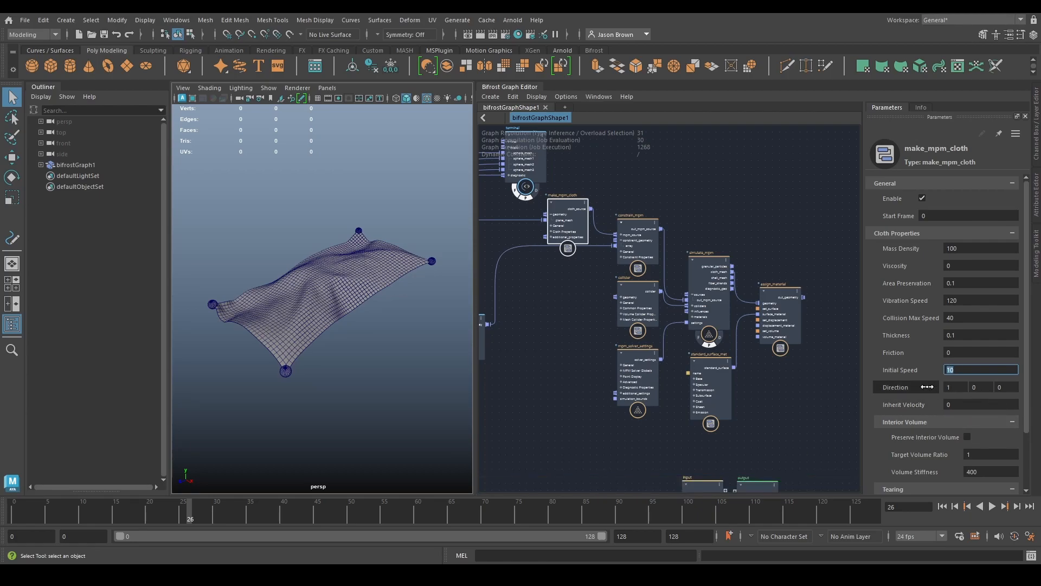
# - Try Preserve Interior Volume on make_mpm_cloth and play the first few frames of the simulation
pyautogui.scroll(-3, 953, 414)
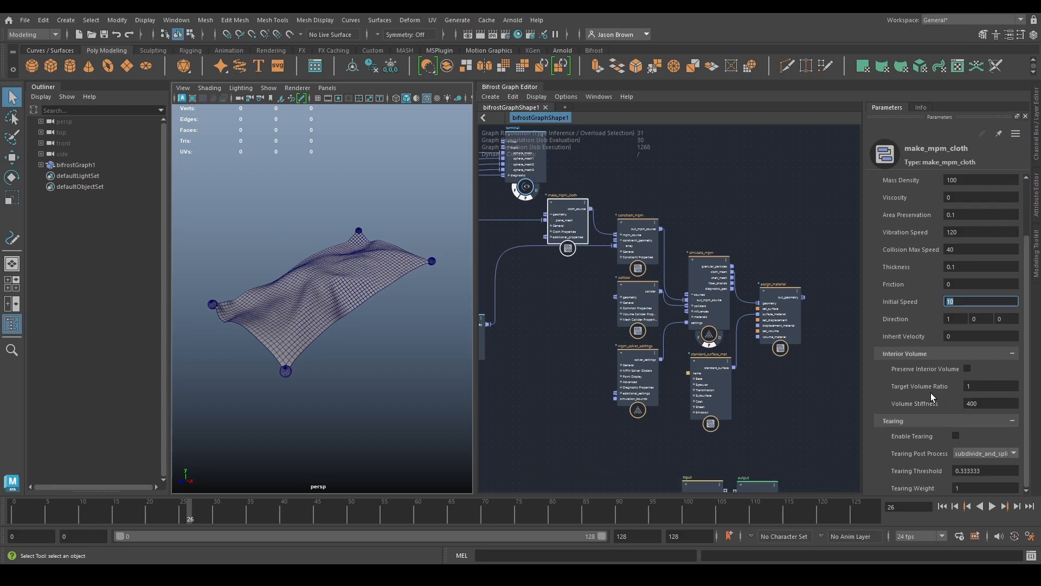
pyautogui.click(968, 368)
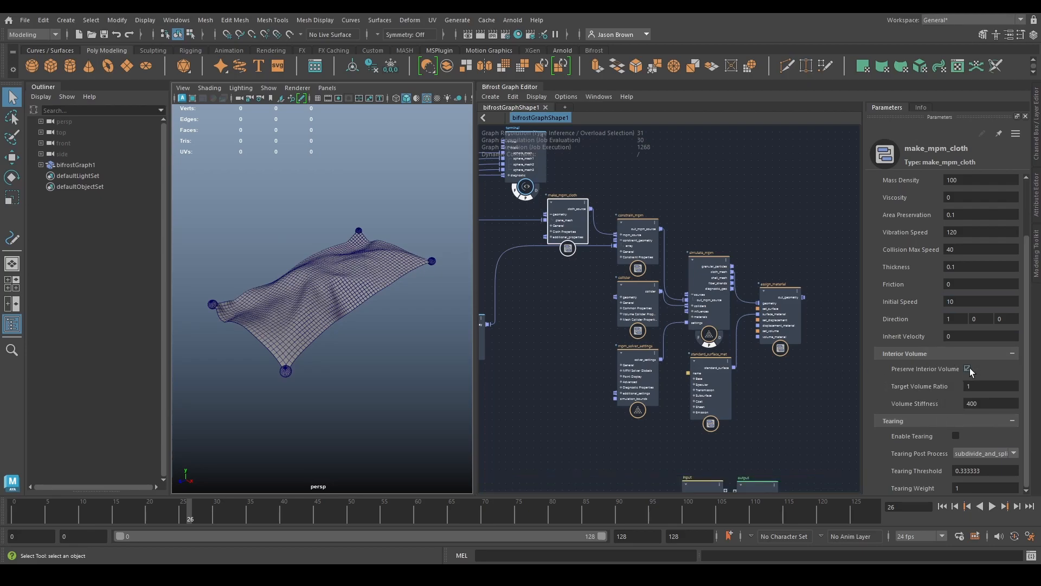
pyautogui.click(943, 506)
pyautogui.click(993, 506)
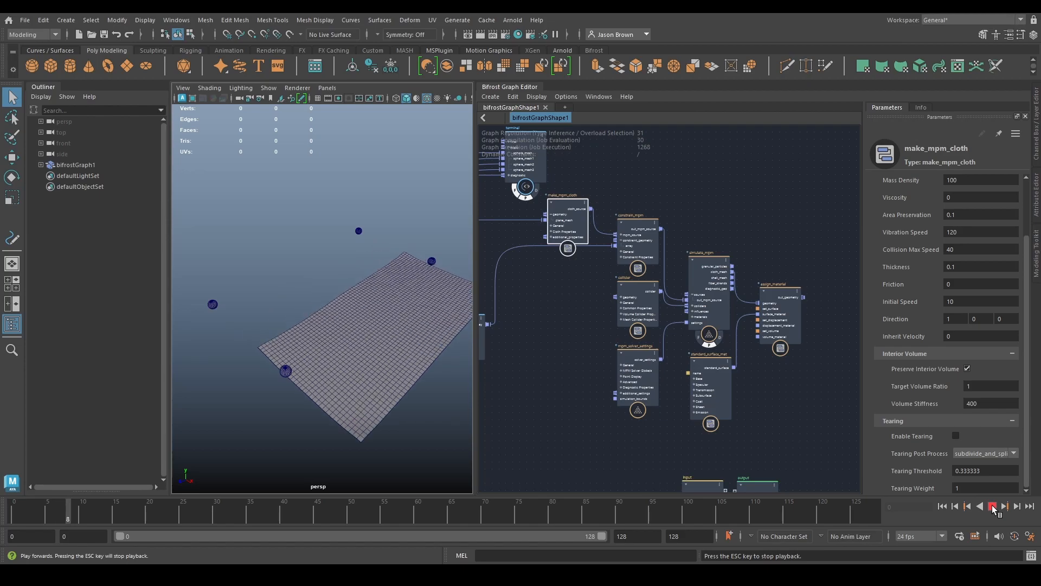
pyautogui.click(993, 506)
# - Replay the simulation with Initial Speed set to 0, and turn off Preserve Interior Volume
pyautogui.click(964, 299)
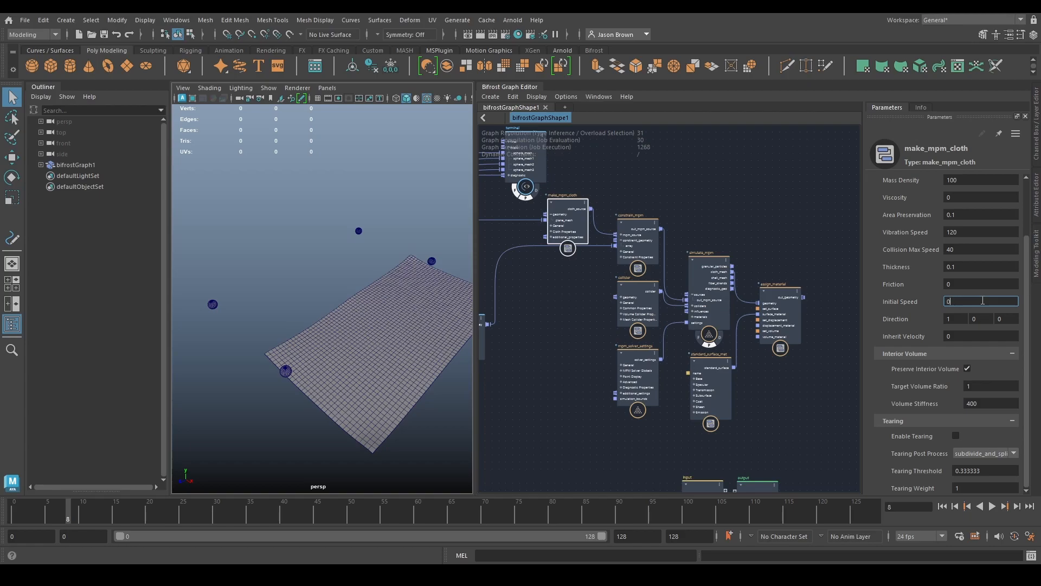
pyautogui.click(942, 506)
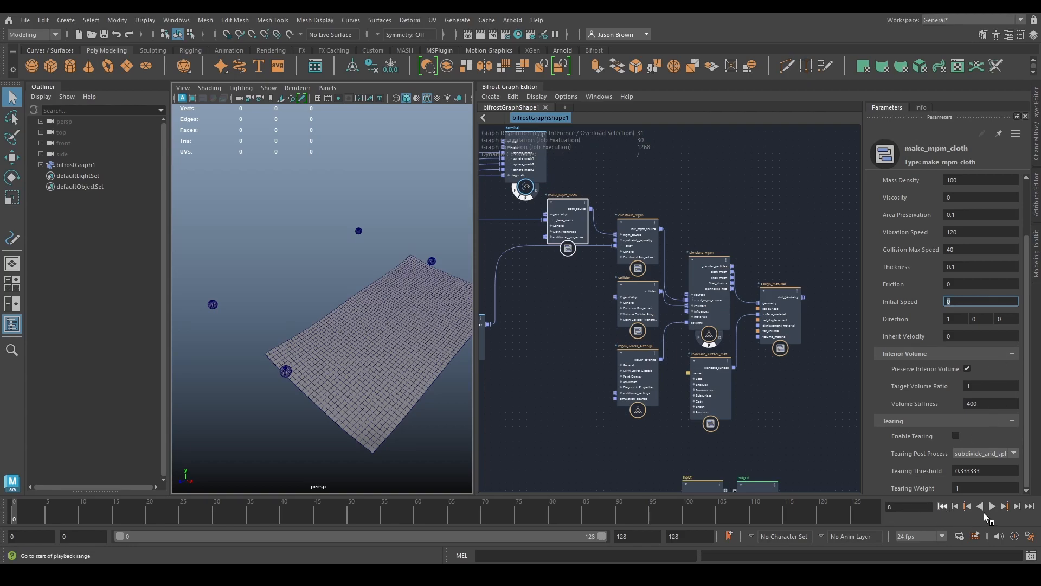
pyautogui.click(992, 506)
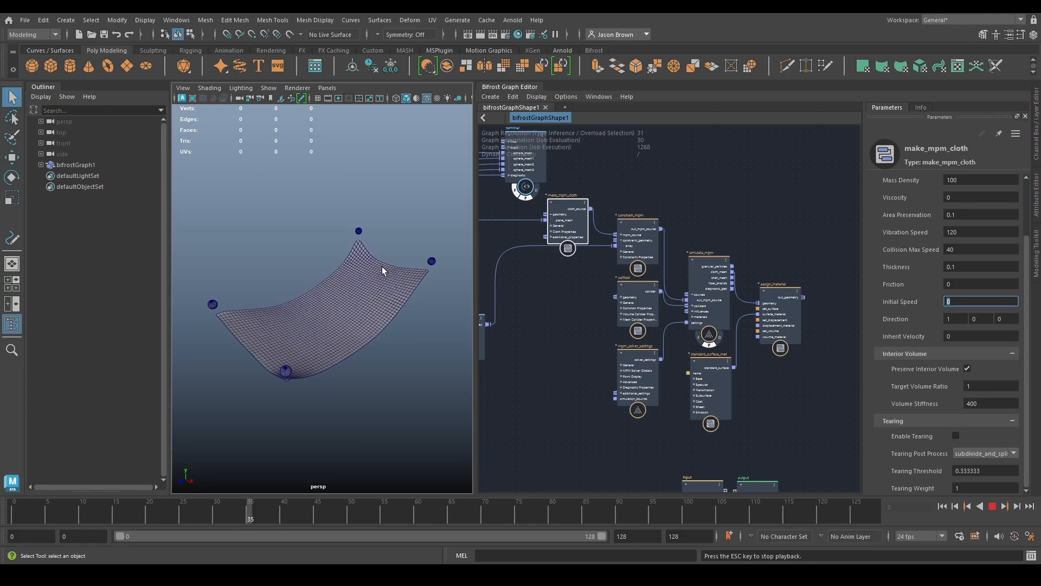
pyautogui.click(992, 506)
pyautogui.click(966, 369)
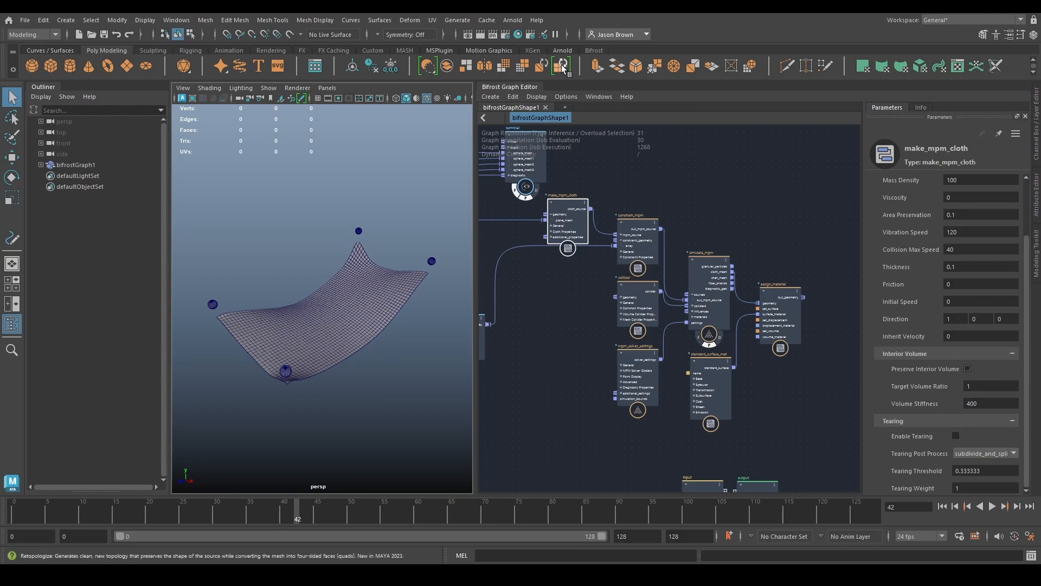
# - Examine the general and resolution parameters of the mpm_solver_settings node
pyautogui.click(666, 353)
pyautogui.click(654, 369)
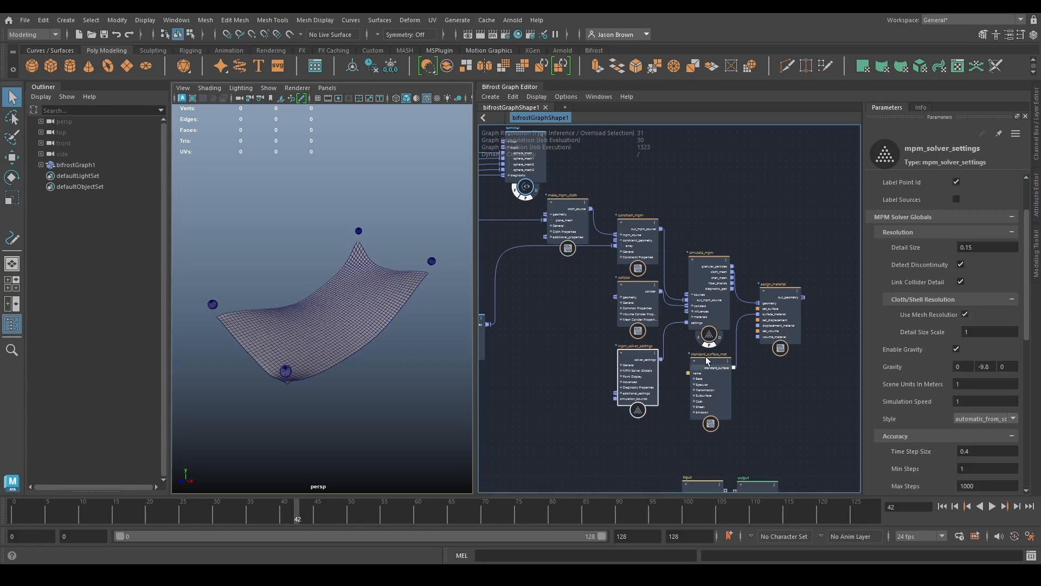
pyautogui.scroll(3, 960, 209)
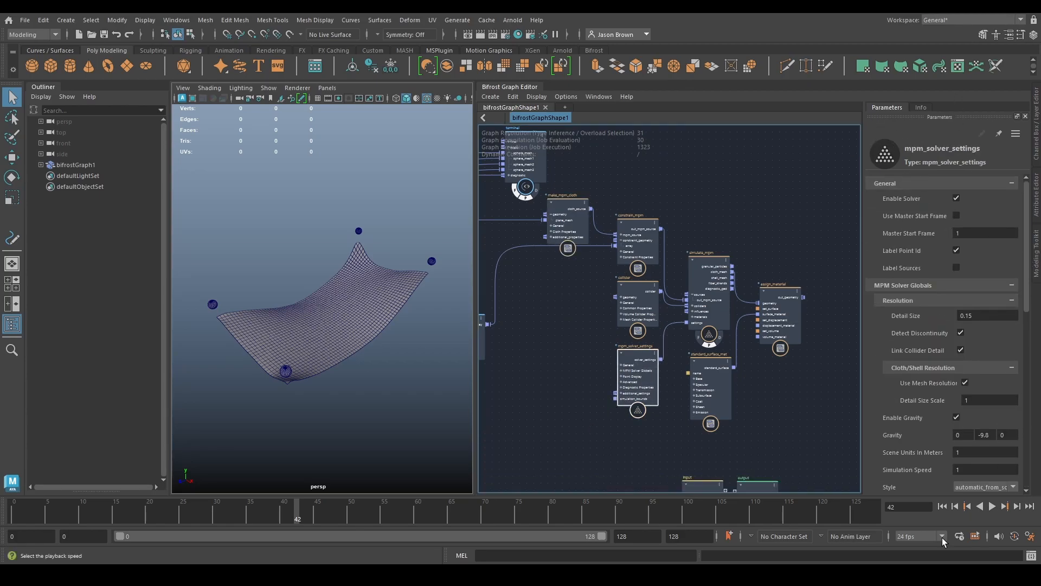
# - Set make_mpm_cloth's Vibration Speed to 40 and Collision Max Speed to 20, and play the simulation from the first frame
pyautogui.click(942, 505)
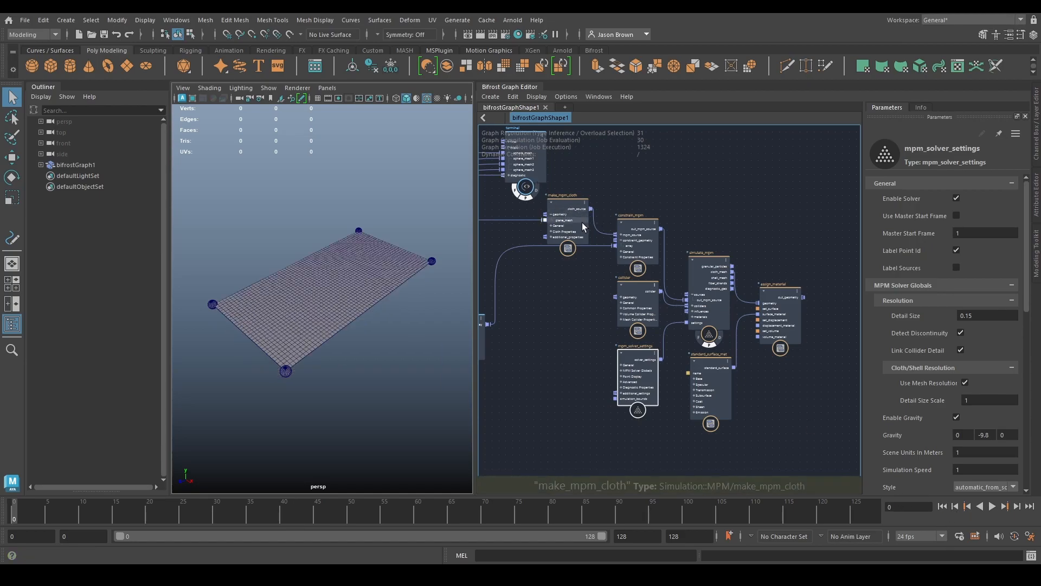
pyautogui.click(562, 215)
pyautogui.click(972, 300)
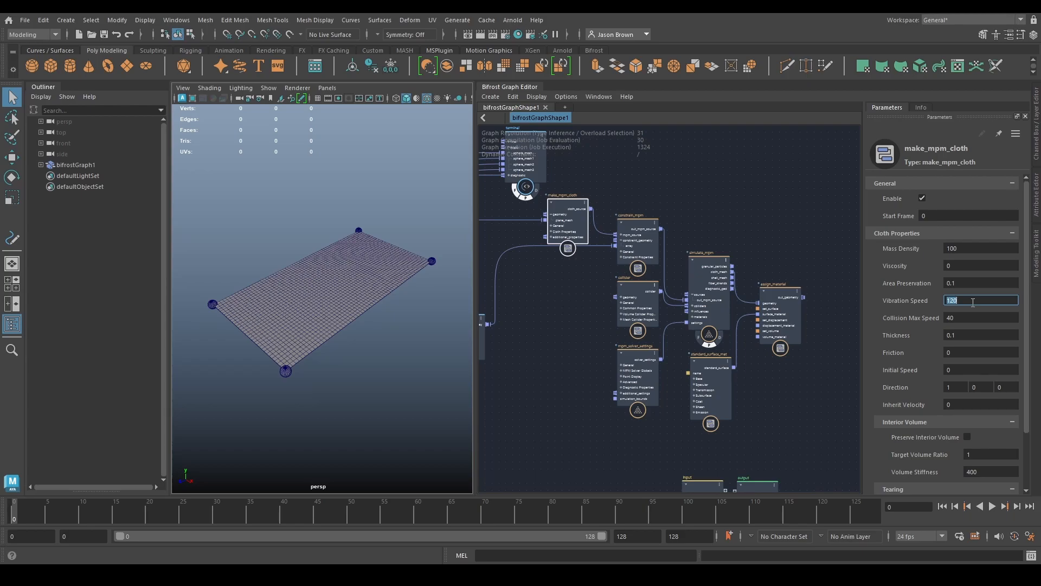
pyautogui.write('40')
pyautogui.press('Tab')
pyautogui.click(992, 506)
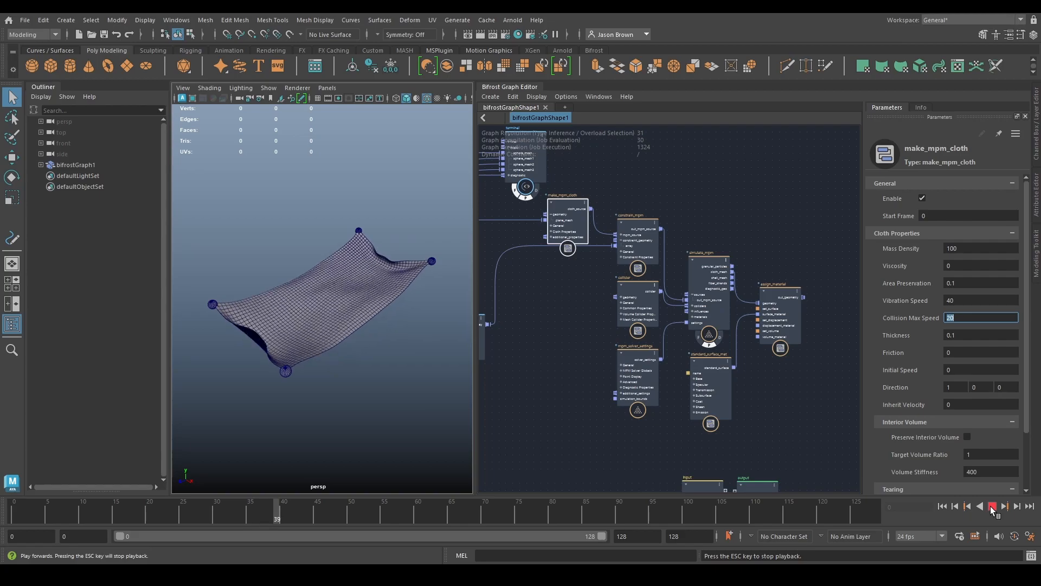
pyautogui.click(991, 506)
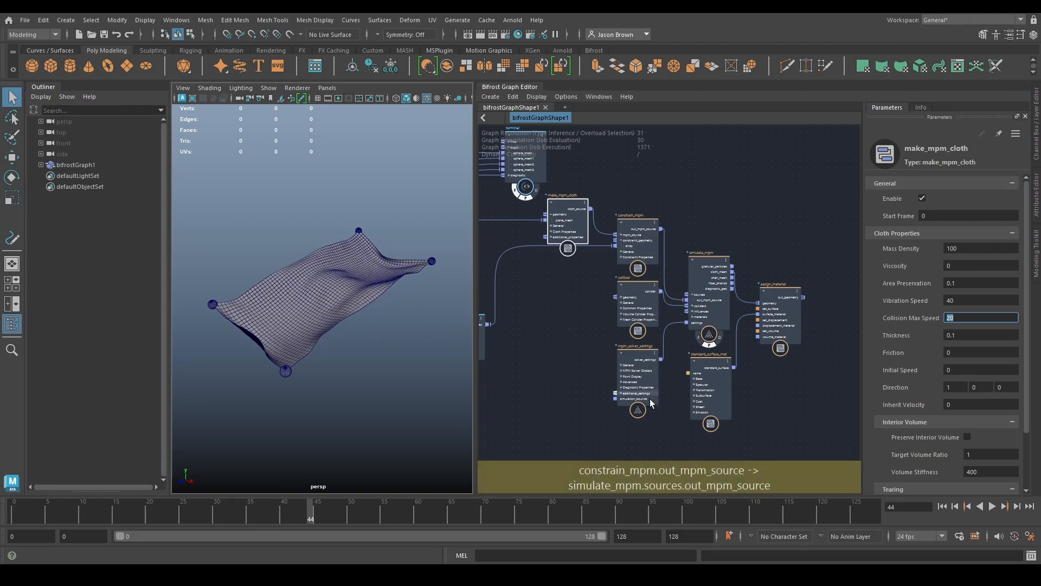
# - Set mpm_solver_settings' Detail Size to 0.05 and replay the simulation from the first frame
pyautogui.click(637, 375)
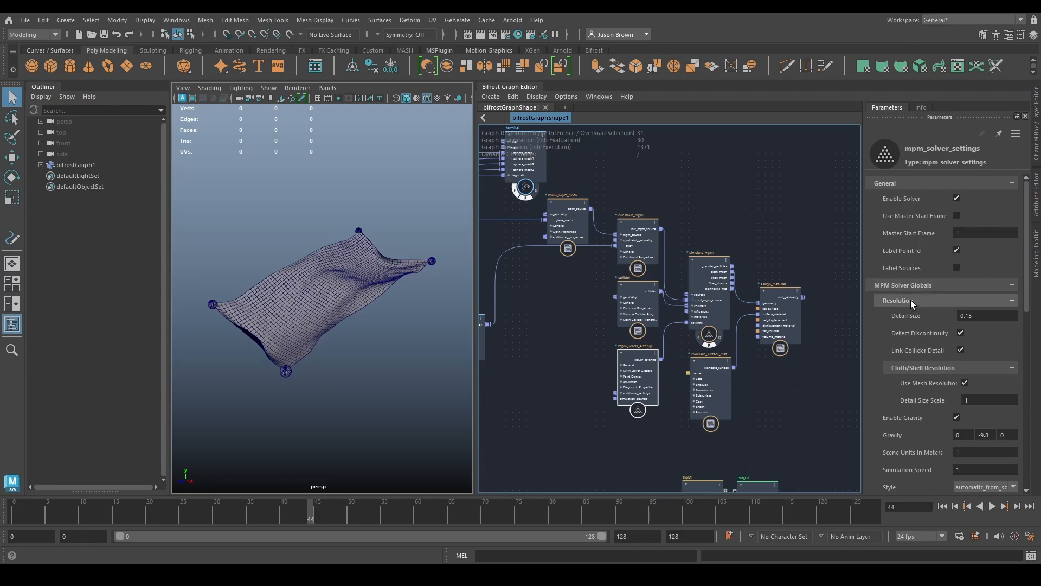
pyautogui.scroll(-2, 890, 314)
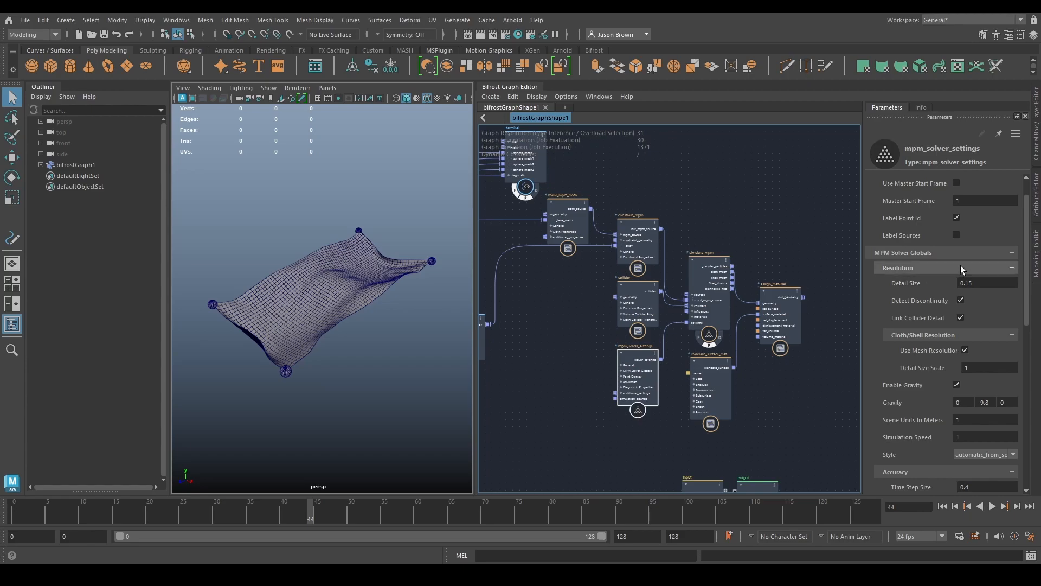
pyautogui.click(987, 283)
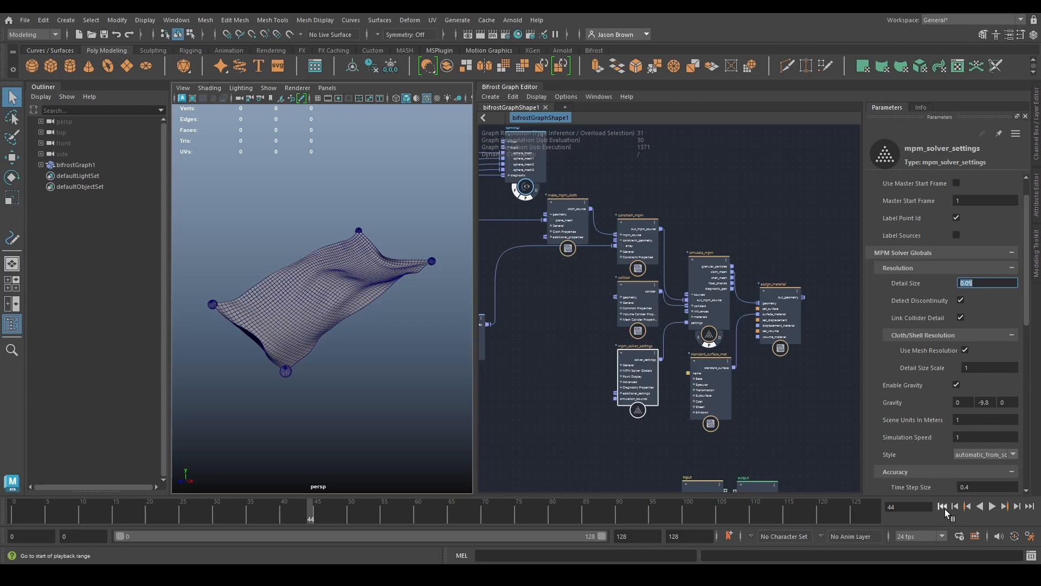
pyautogui.click(943, 506)
pyautogui.click(992, 507)
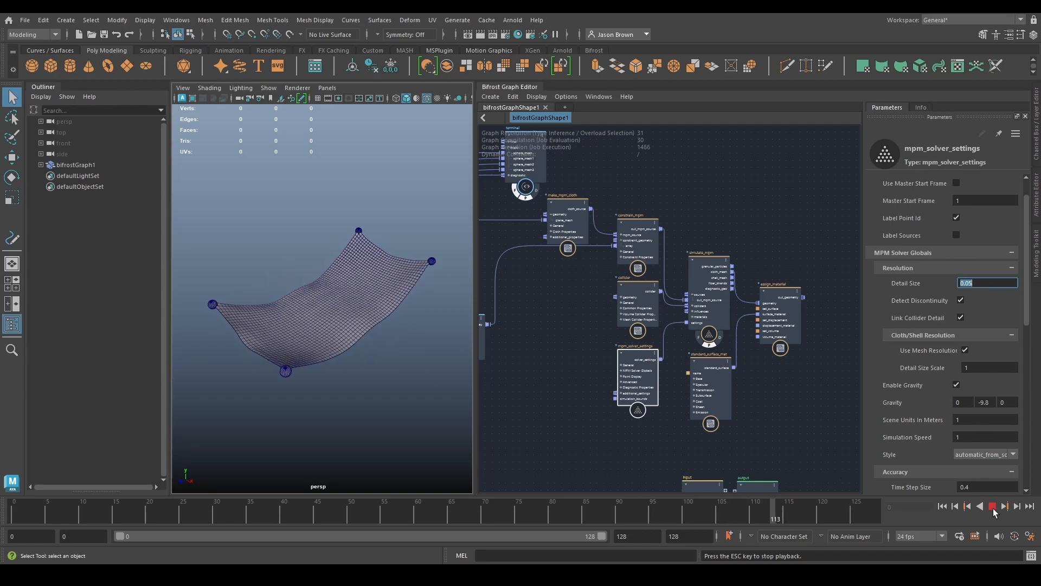
pyautogui.press('Escape')
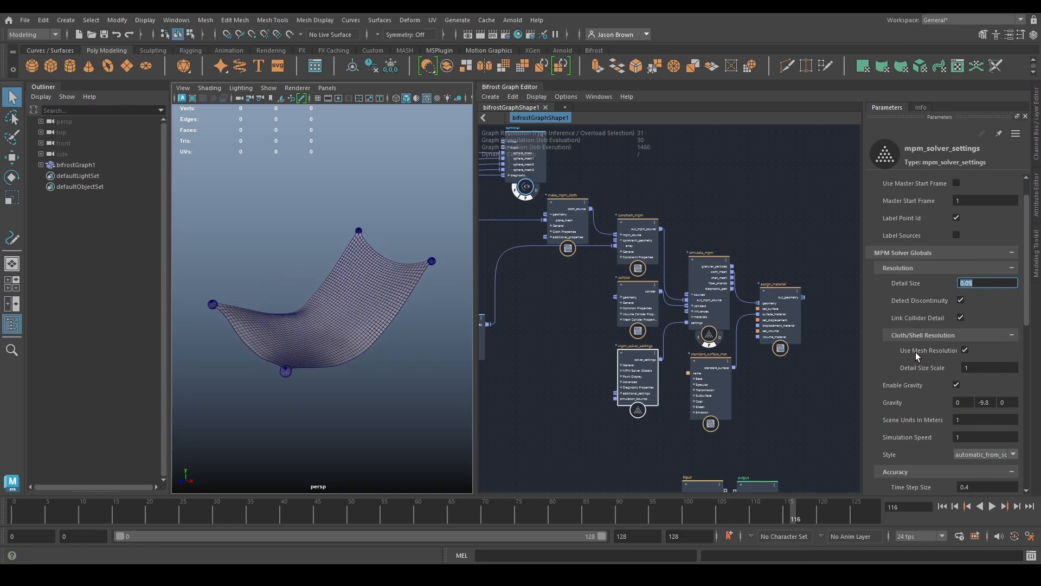
# - Turn off Use Mesh Resolution in mpm_solver_settings, set Detail Size Scale to 2, and play the simulation from the first frame
pyautogui.moveTo(552, 306); pyautogui.dragTo(427, 329, button='middle')
pyautogui.click(597, 203)
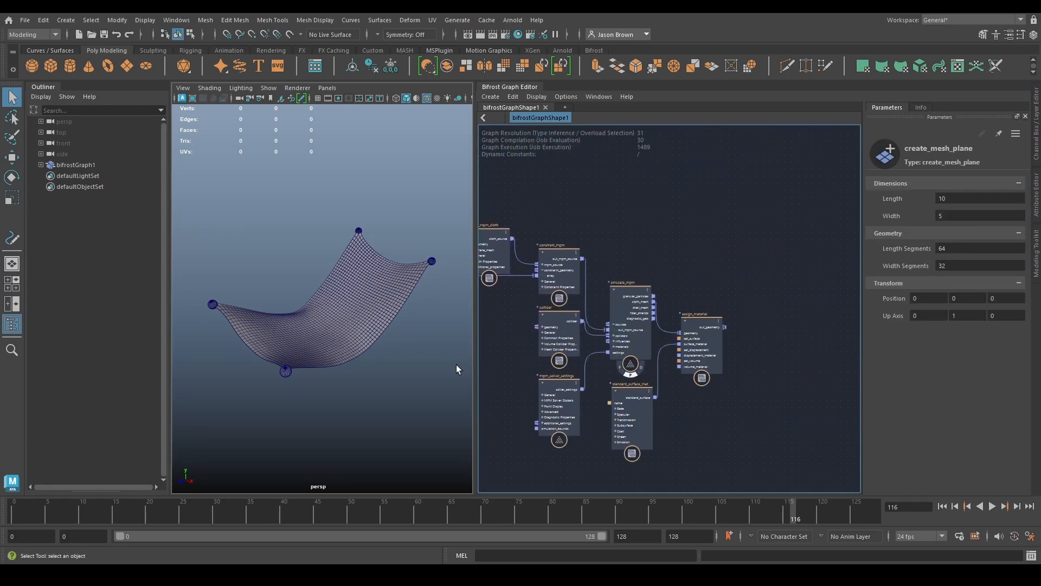
pyautogui.click(562, 400)
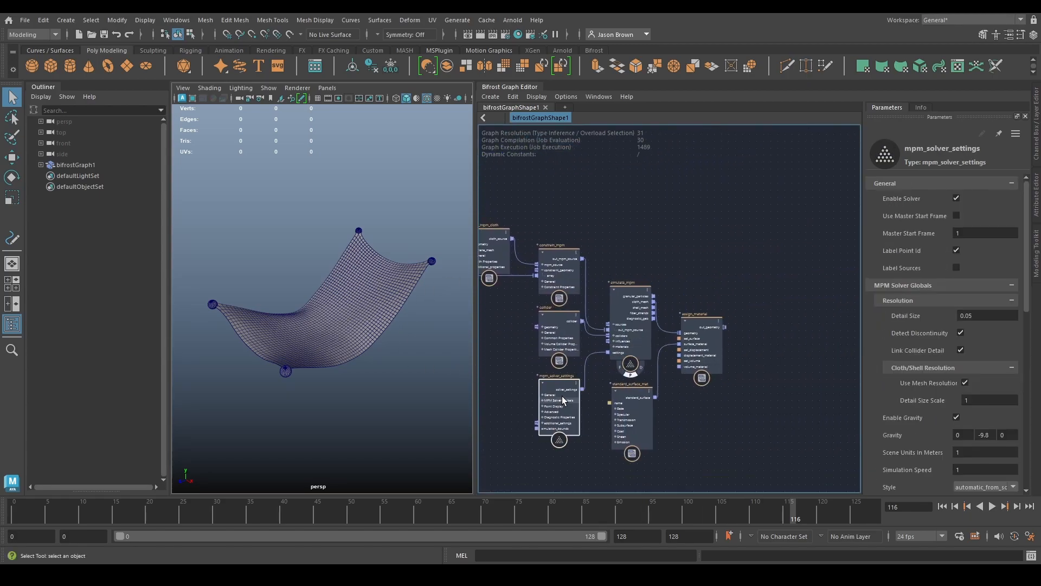
pyautogui.click(965, 383)
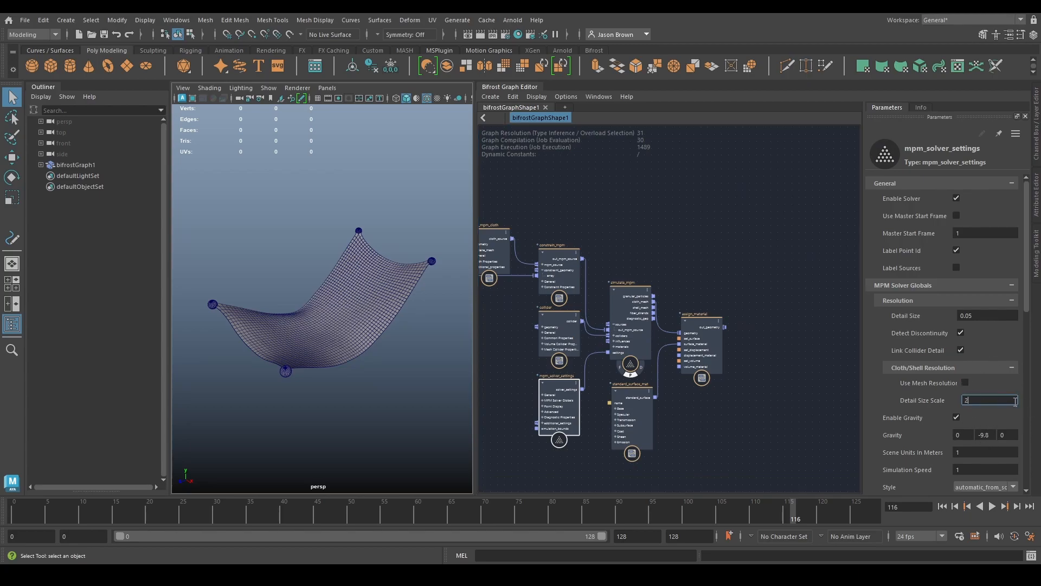
pyautogui.click(943, 510)
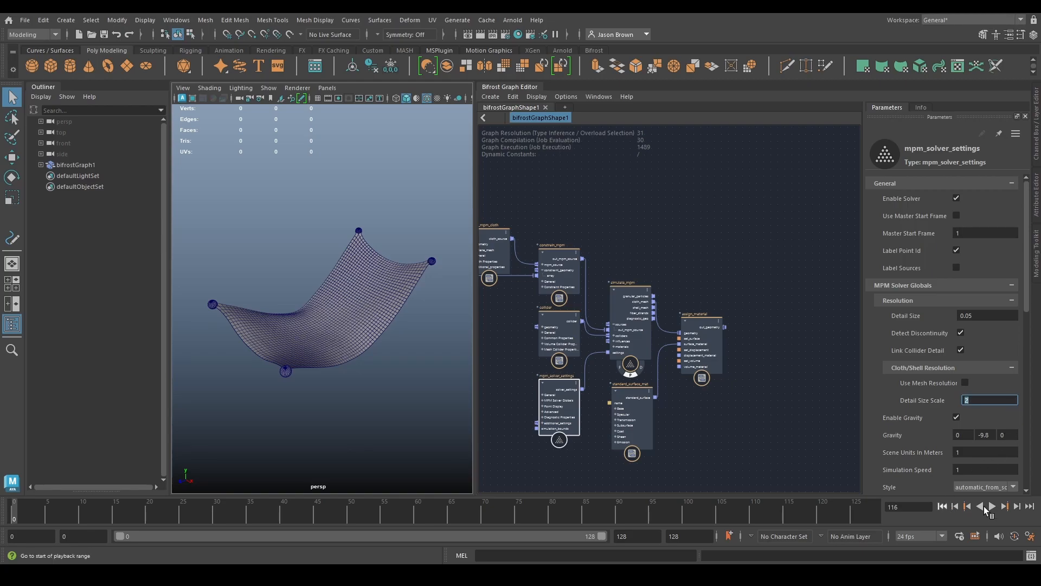
pyautogui.click(991, 505)
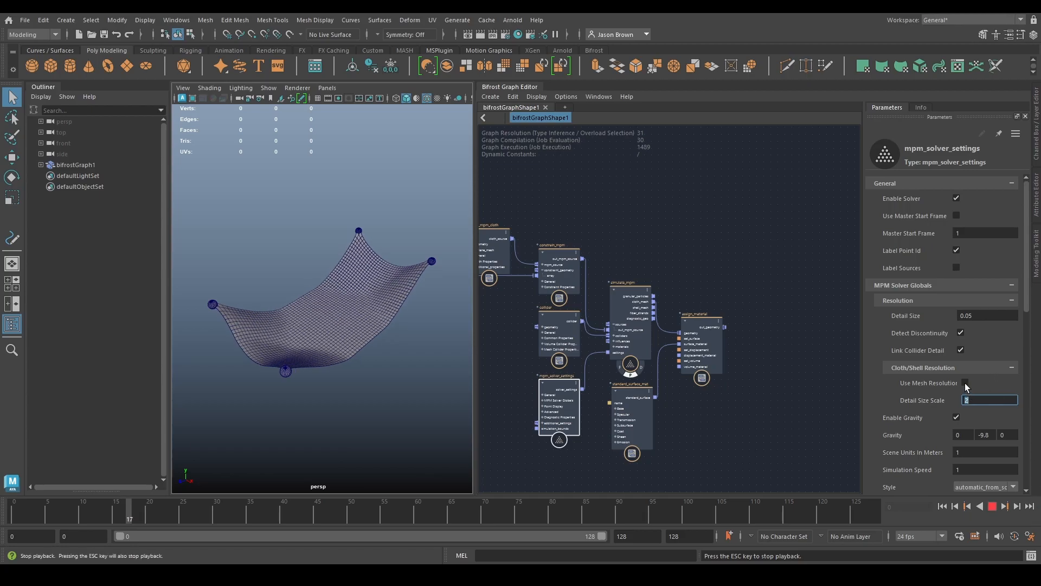
# - Turn Use Mesh Resolution back on and replay the simulation from the first frame
pyautogui.click(964, 383)
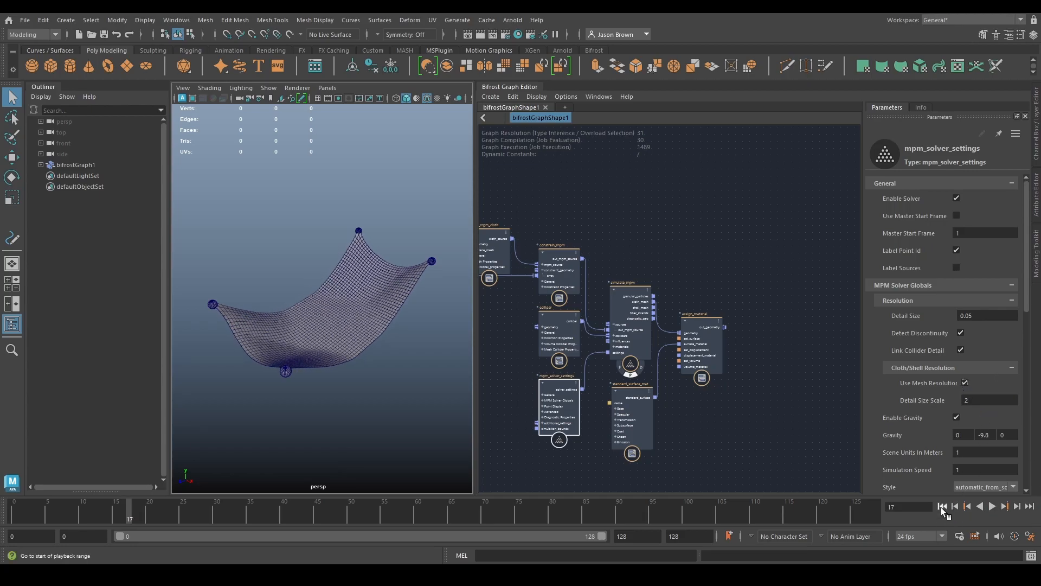
pyautogui.click(942, 507)
pyautogui.click(991, 507)
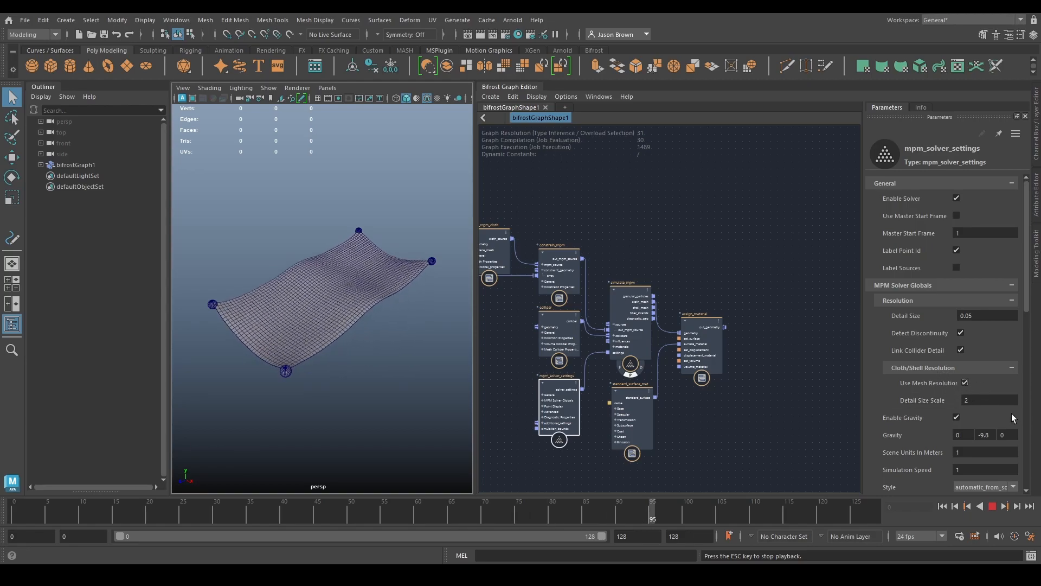
pyautogui.click(991, 507)
pyautogui.click(992, 506)
# - Set the solver Style to smooth and replay the simulation from the first frame
pyautogui.scroll(-3, 932, 402)
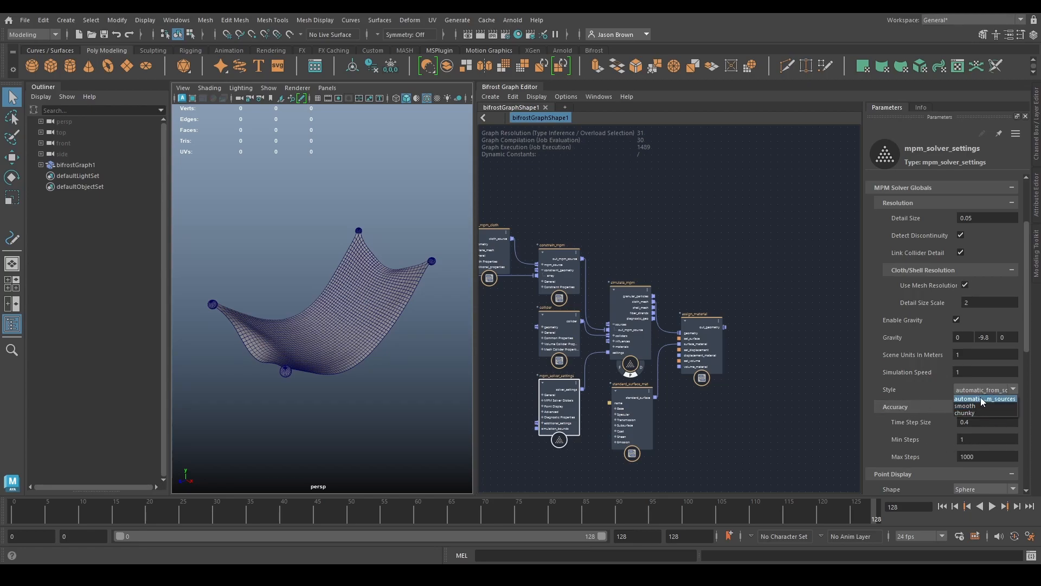
pyautogui.click(969, 405)
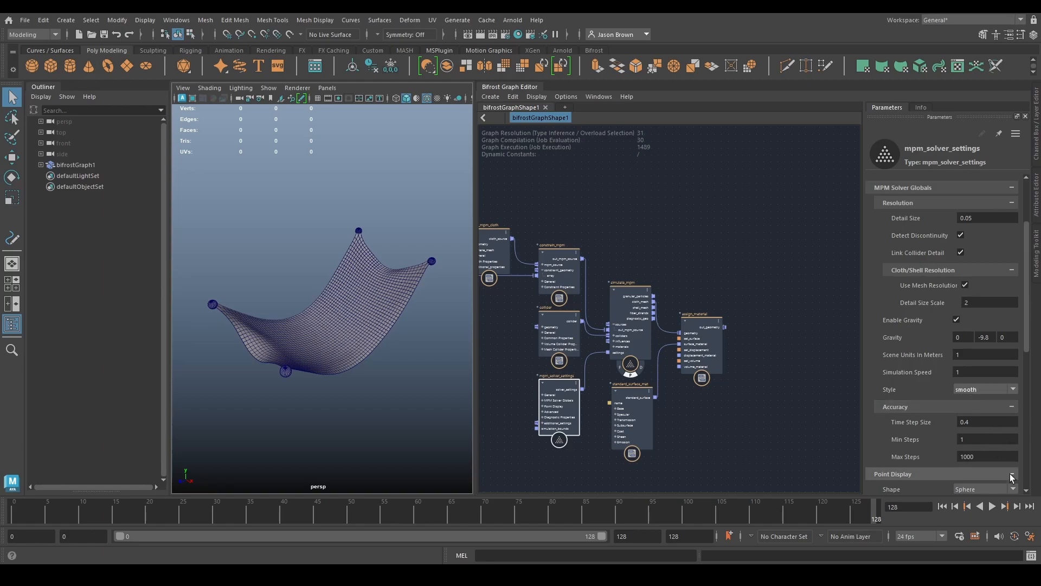
pyautogui.click(941, 507)
pyautogui.click(992, 506)
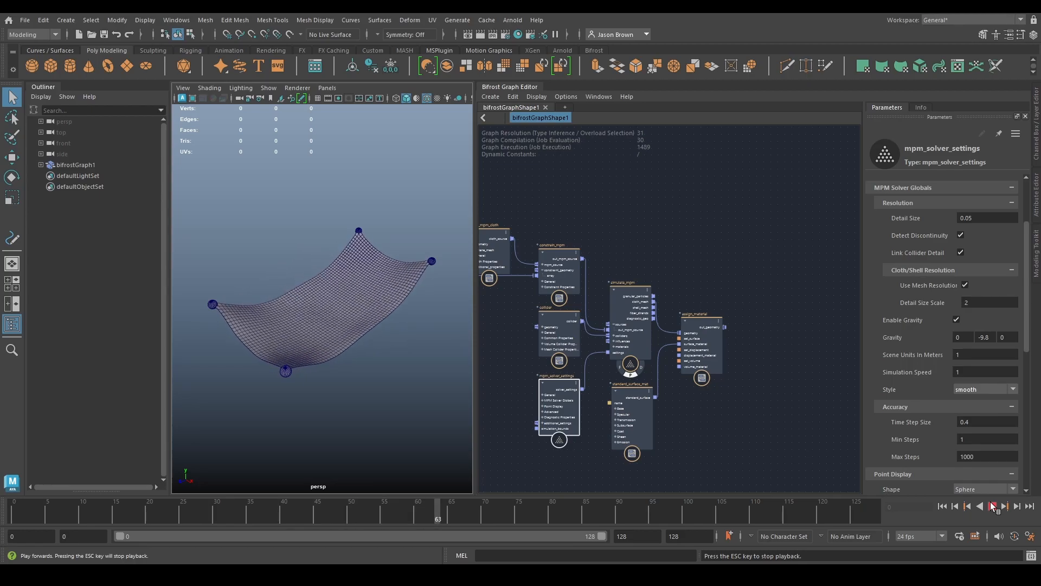
pyautogui.click(992, 506)
# - Try the chunky Style in a replay from the first frame, and restore Style to automatic_from_sources
pyautogui.click(970, 389)
pyautogui.click(979, 402)
pyautogui.click(943, 507)
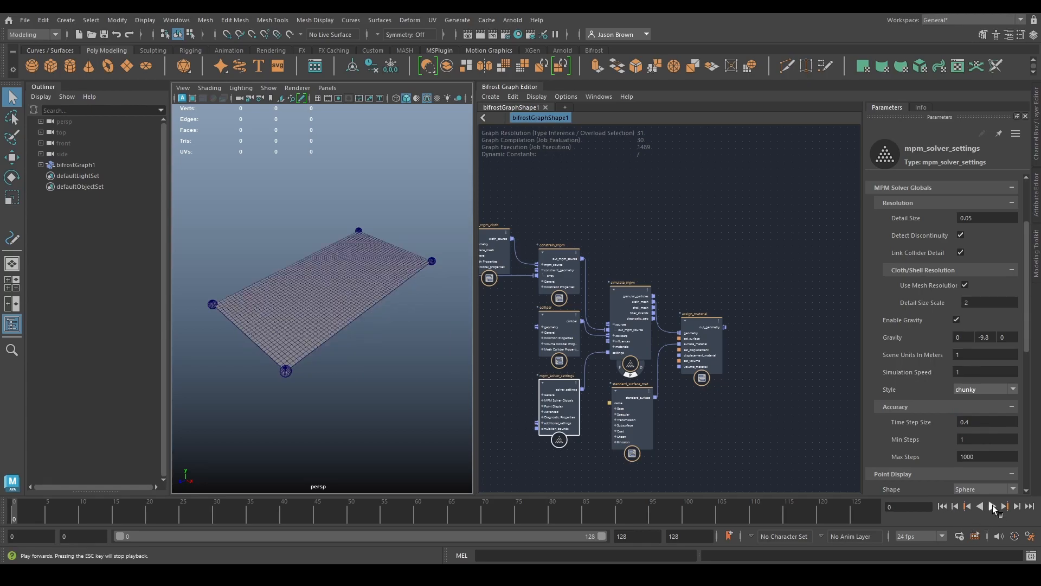
pyautogui.click(992, 506)
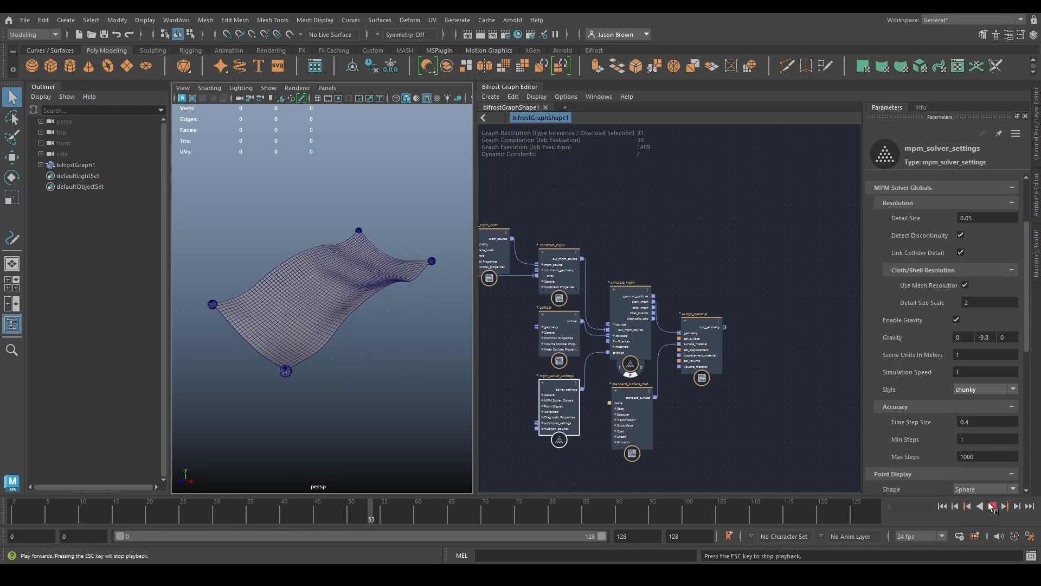
pyautogui.click(991, 506)
pyautogui.click(968, 390)
pyautogui.click(971, 400)
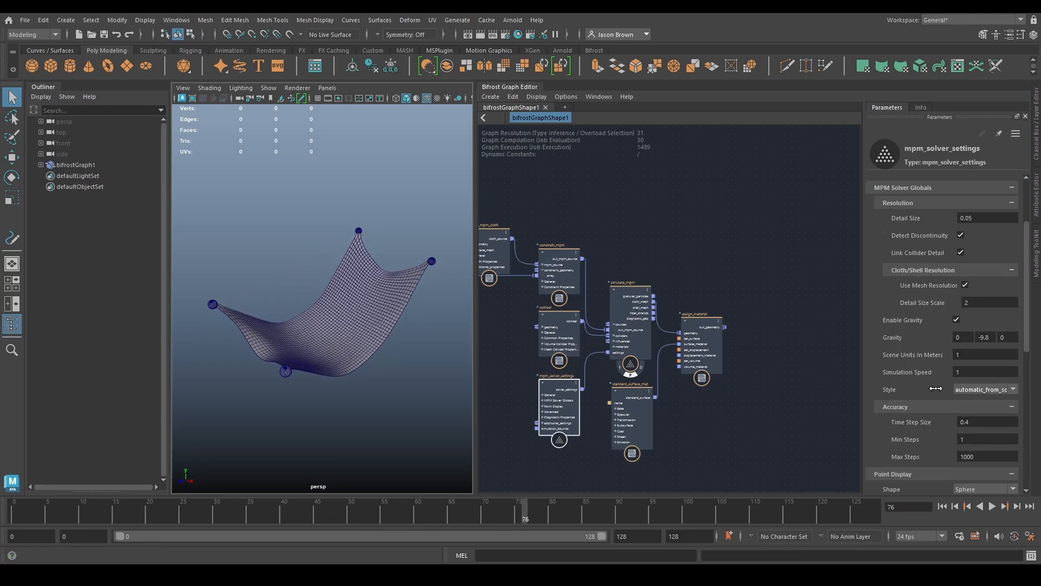
# - Set the solver's Time Step Size to 0.2 and replay the simulation from the first frame
pyautogui.scroll(-3, 936, 386)
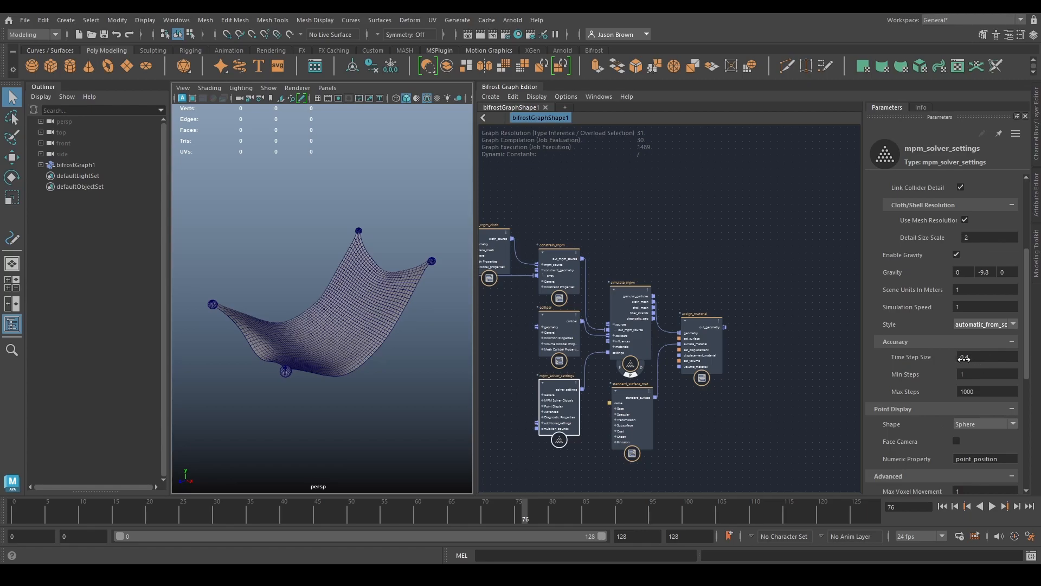
pyautogui.doubleClick(998, 361)
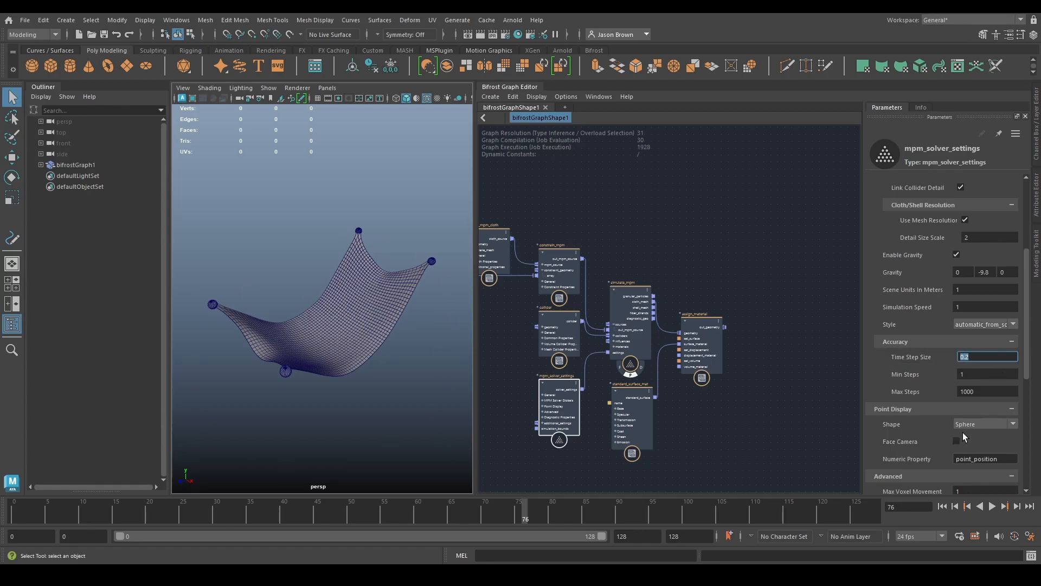
pyautogui.click(943, 506)
pyautogui.click(993, 506)
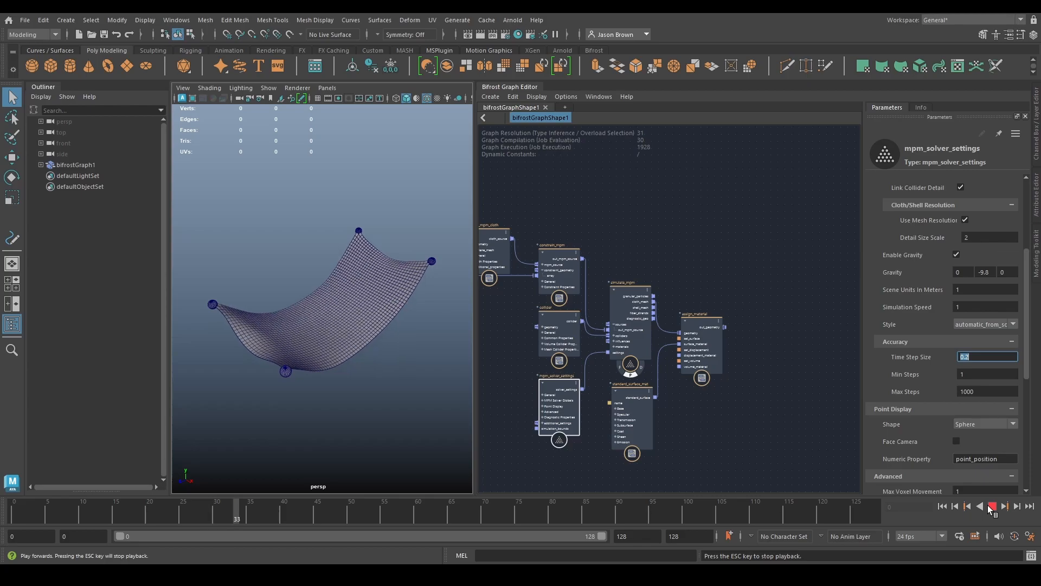
pyautogui.click(992, 506)
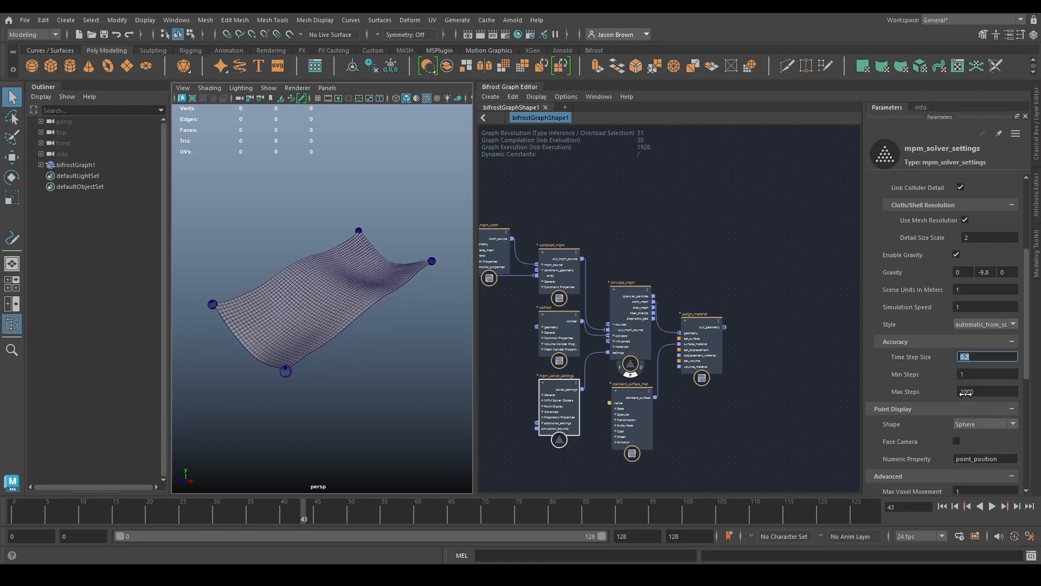
# - Try the Disk shape for mpm_solver_settings' Point Display and restore it to Sphere
pyautogui.scroll(-3, 953, 421)
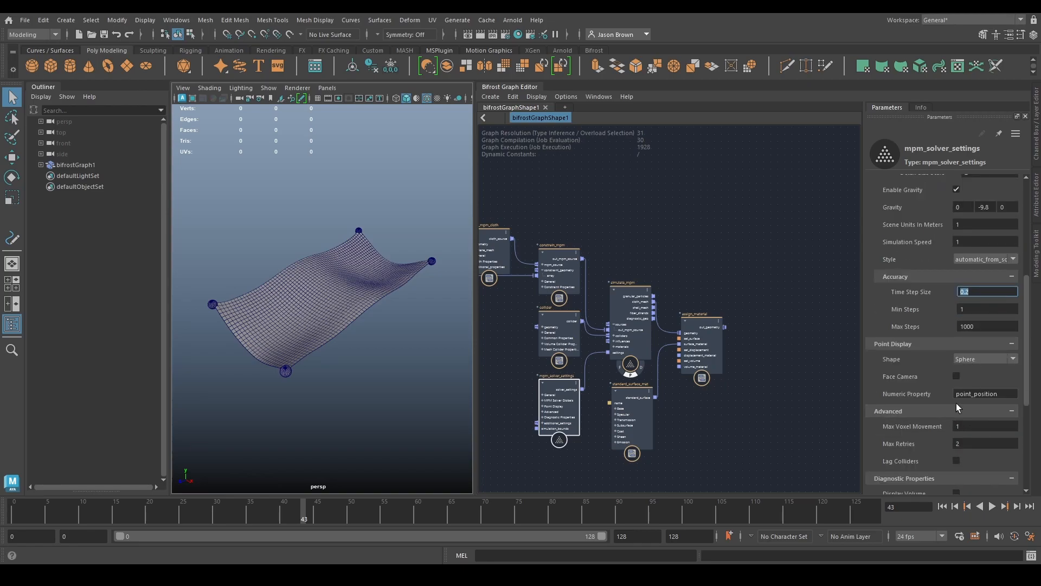
pyautogui.click(983, 358)
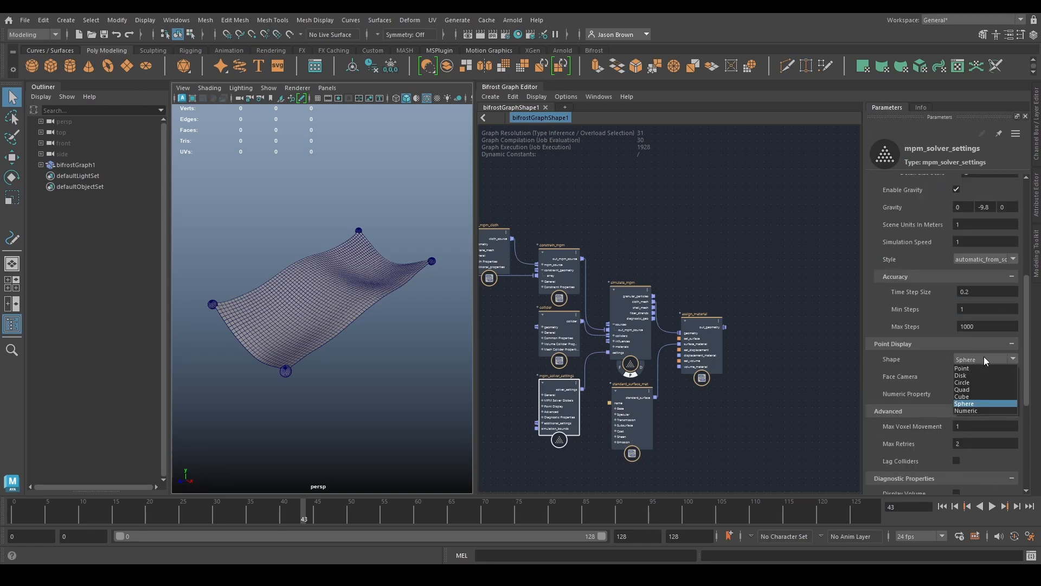
pyautogui.click(962, 376)
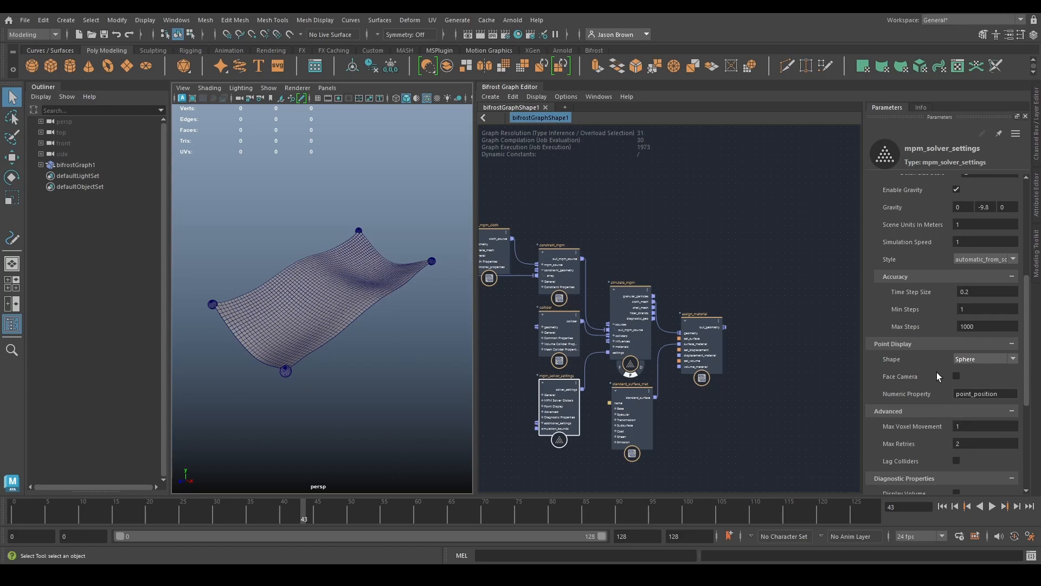
# - Read the mpm_solver_settings documentation on max_voxel_movement, max_retries and lag_colliders, comparing it with the Advanced parameters
pyautogui.scroll(-3, 936, 369)
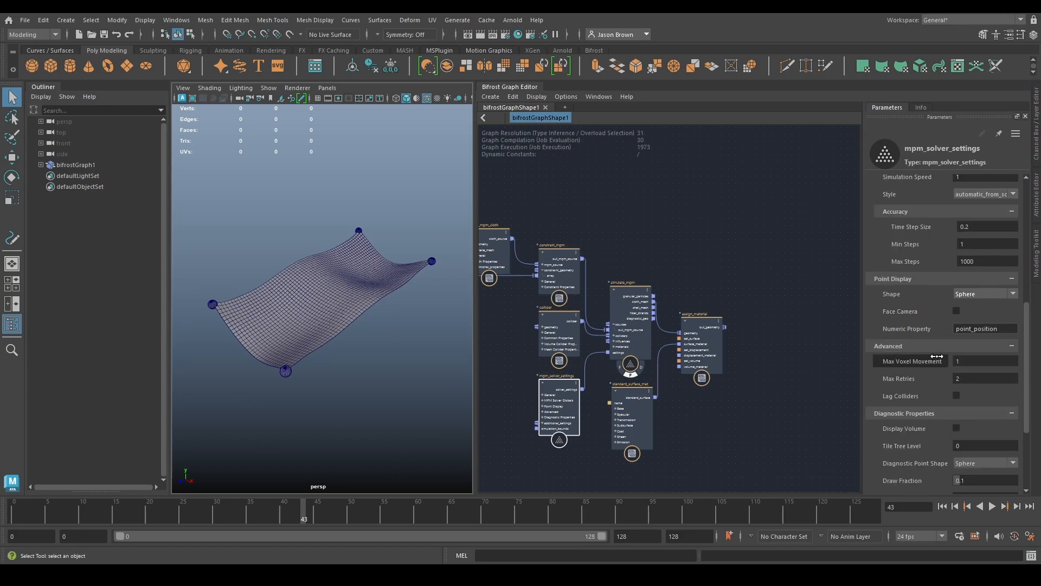
pyautogui.click(920, 107)
pyautogui.scroll(-10, 970, 433)
pyautogui.scroll(-10, 960, 420)
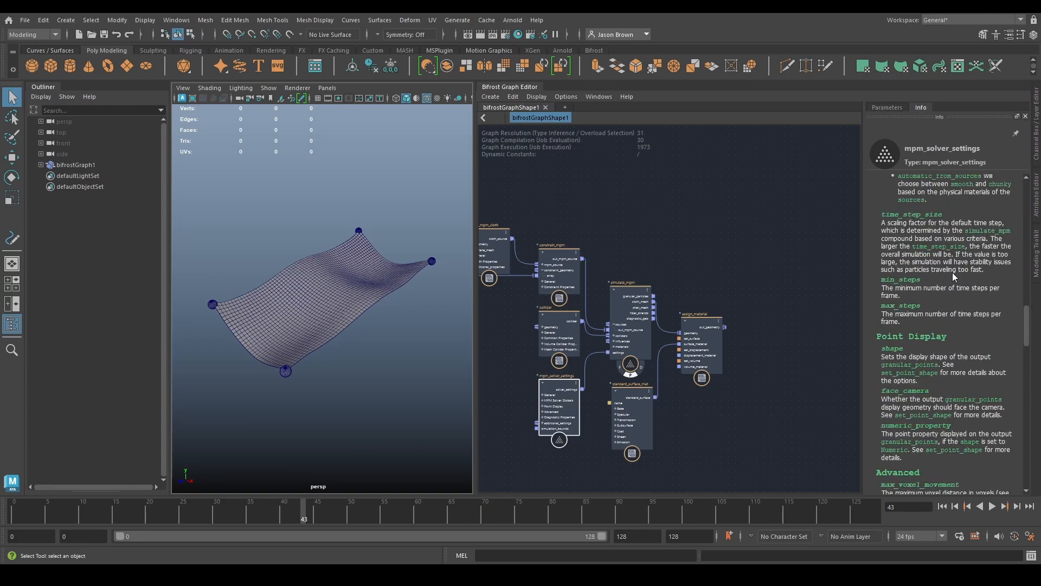
pyautogui.scroll(-7, 950, 262)
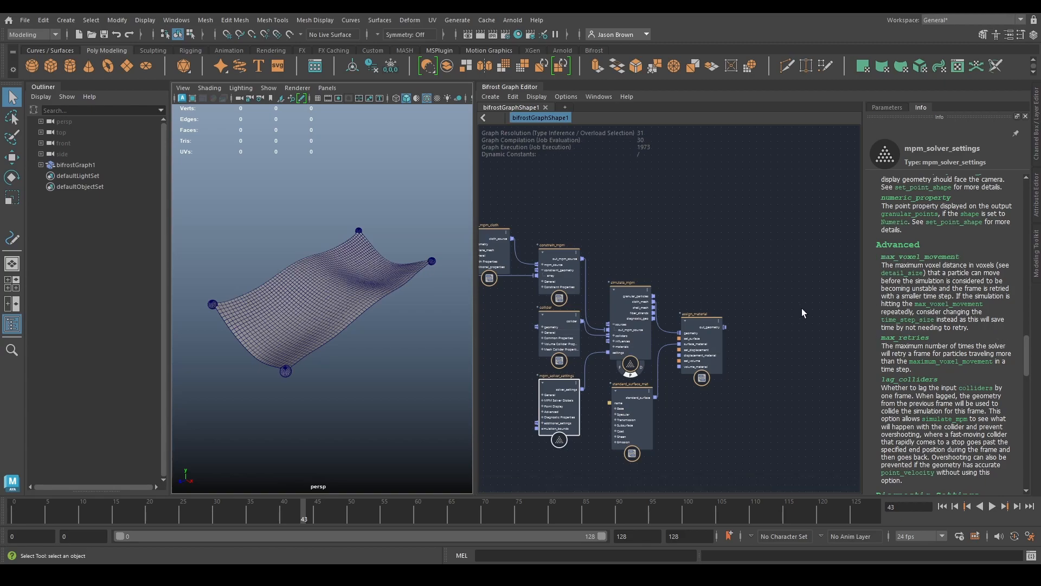
pyautogui.click(886, 107)
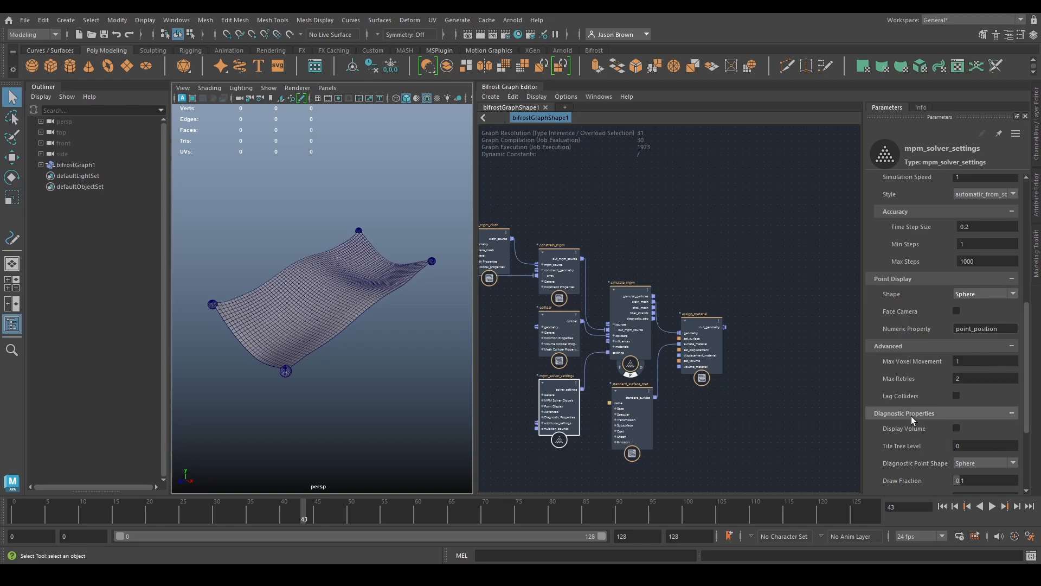
pyautogui.click(921, 108)
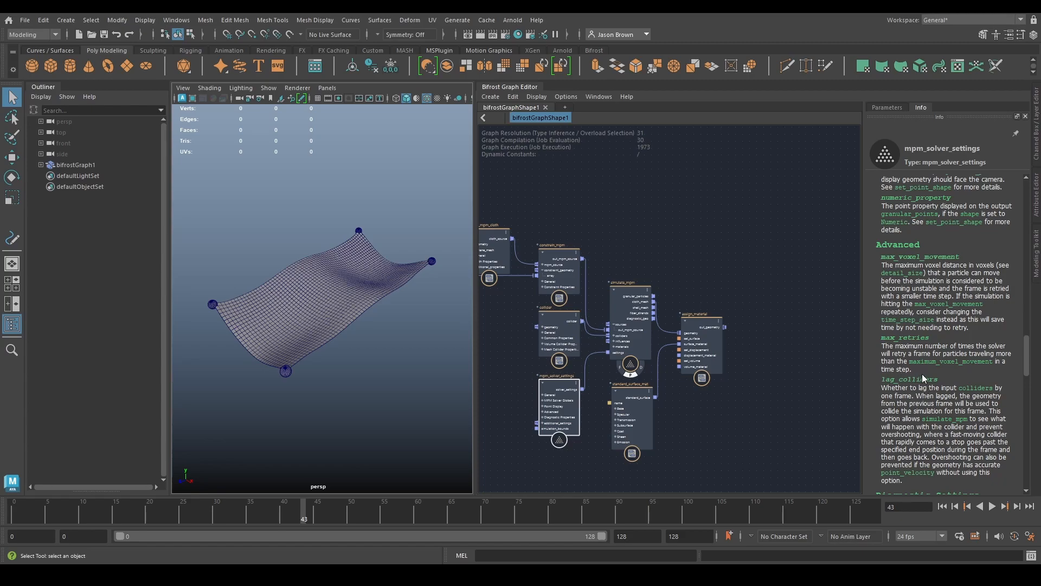
pyautogui.click(880, 109)
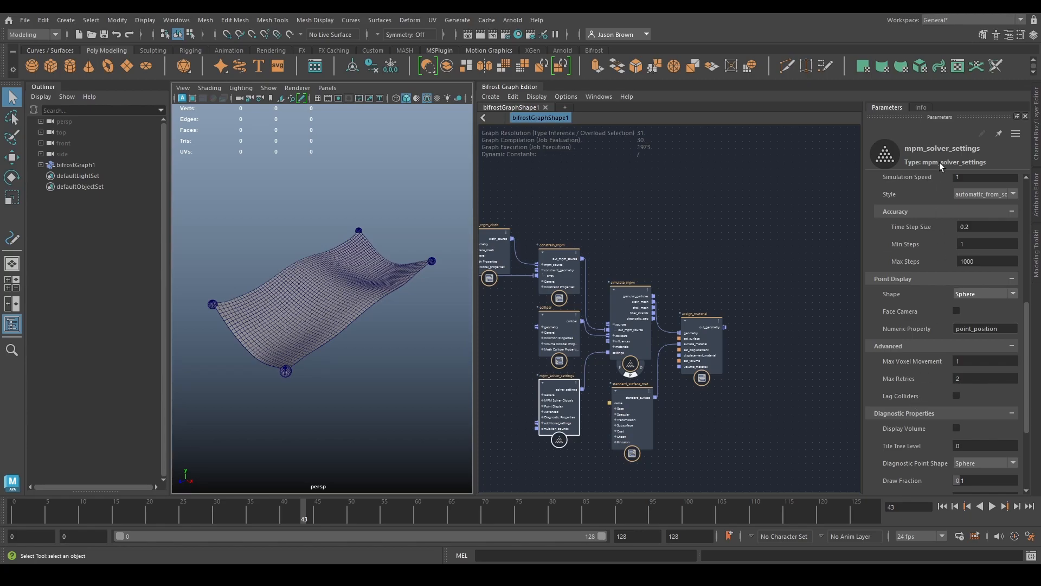
pyautogui.click(927, 108)
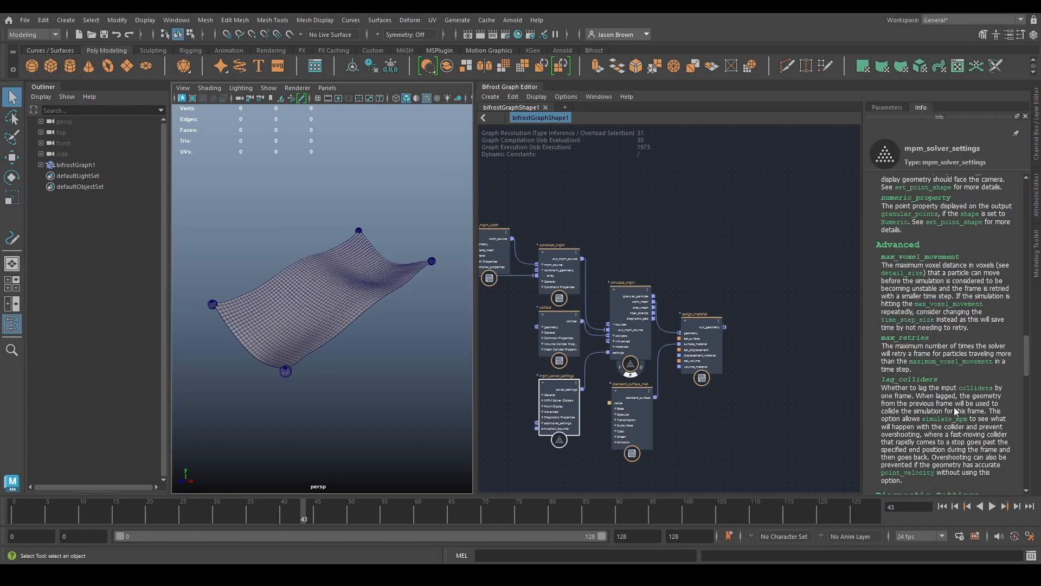
pyautogui.scroll(-1, 942, 407)
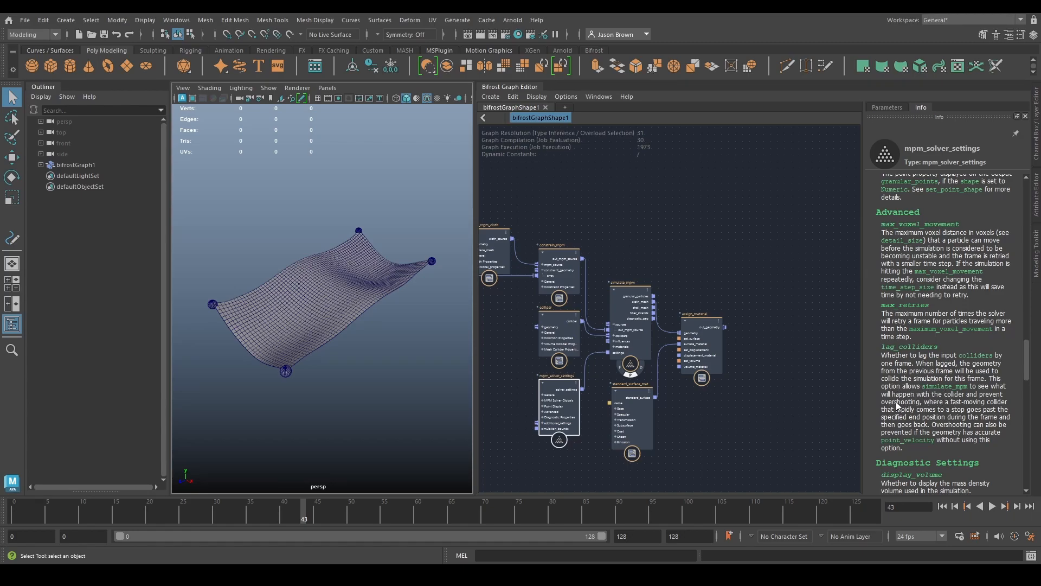
pyautogui.click(887, 108)
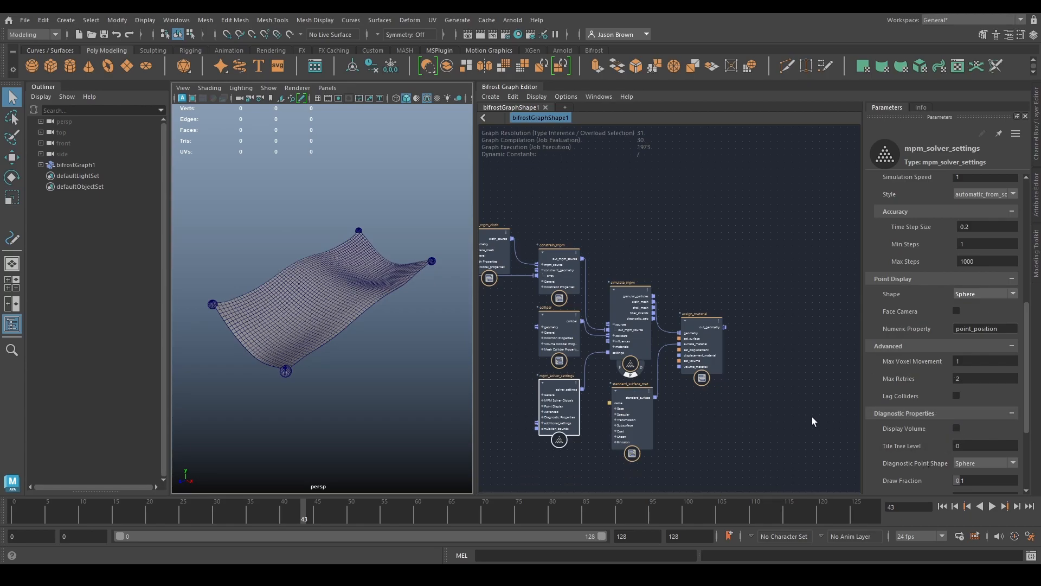
# - Switch simulate_mpm's viewport output to the diagnostic display, enable Display Volume in mpm_solver_settings' Diagnostic Properties, and play the simulation
pyautogui.click(642, 372)
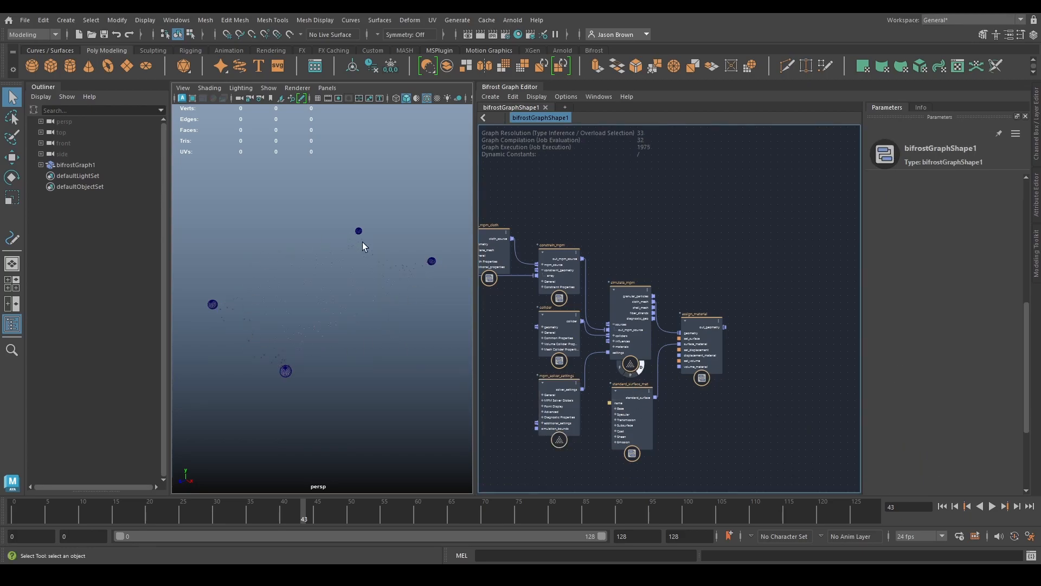
pyautogui.click(624, 293)
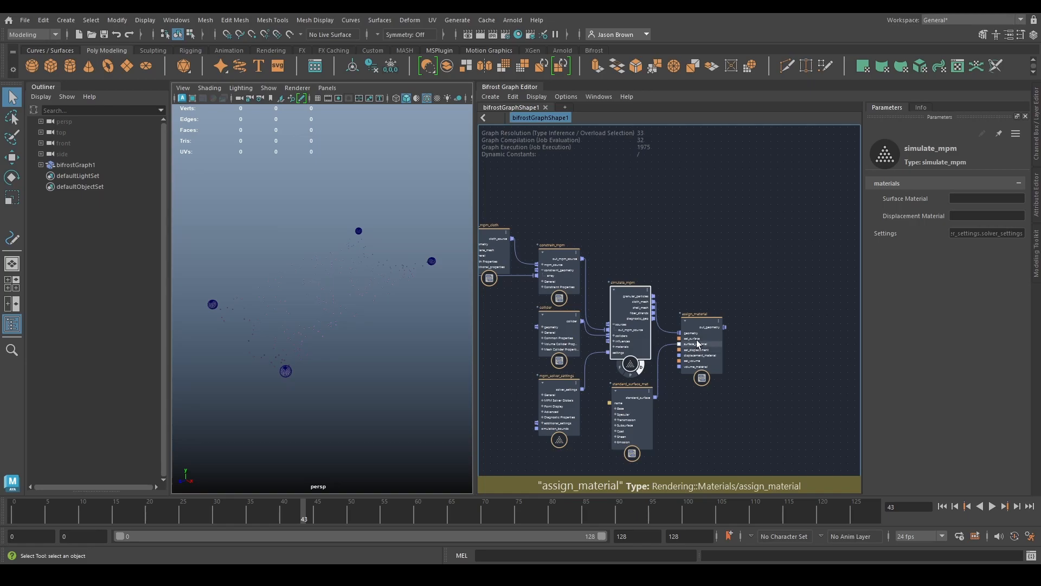
pyautogui.click(561, 404)
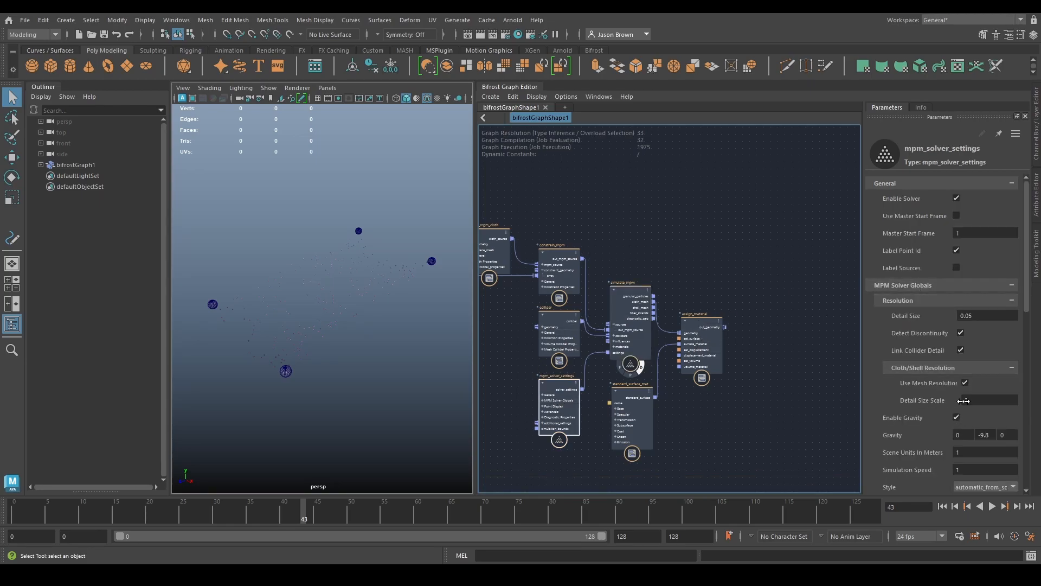
pyautogui.scroll(-10, 964, 400)
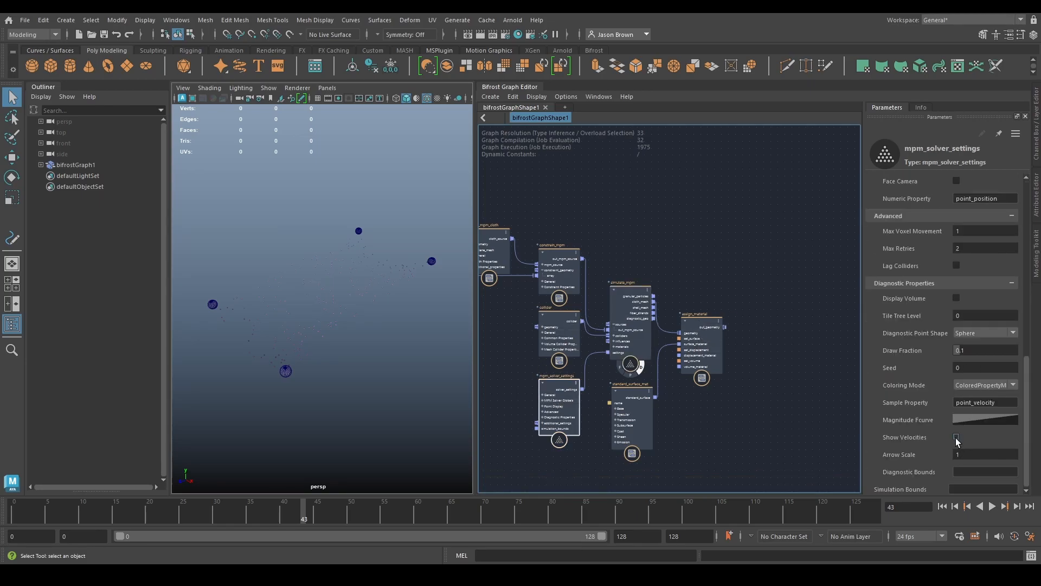
pyautogui.click(956, 298)
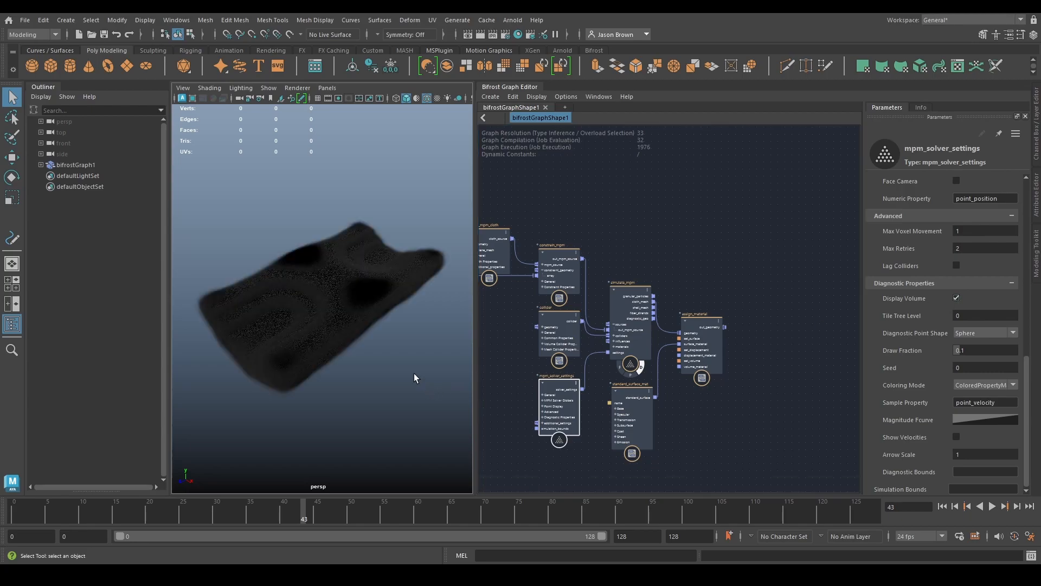
pyautogui.click(991, 506)
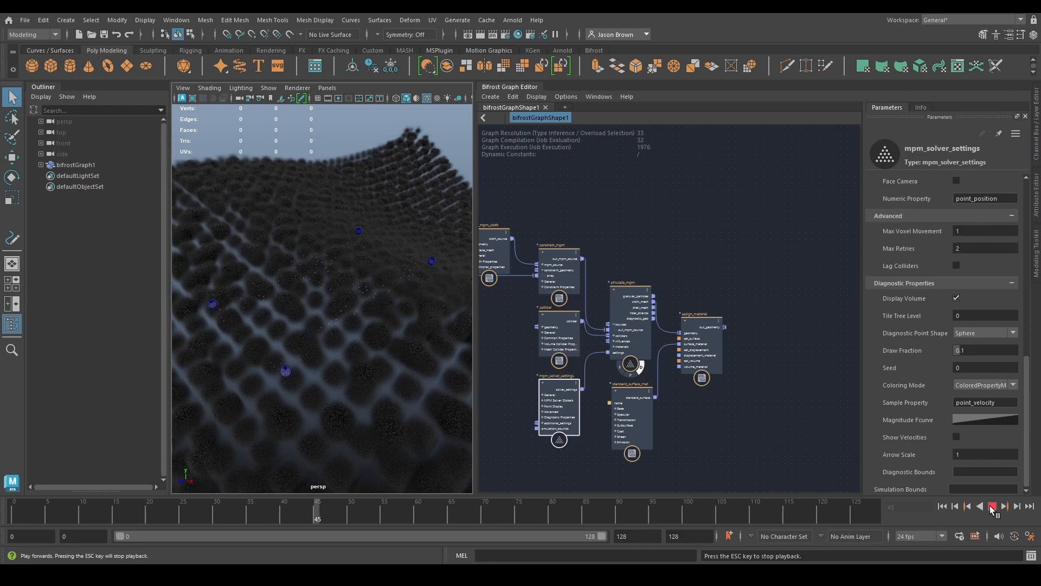
# - Replay the diagnostic display of the simulation from the first frame and watch the volume points
pyautogui.click(943, 506)
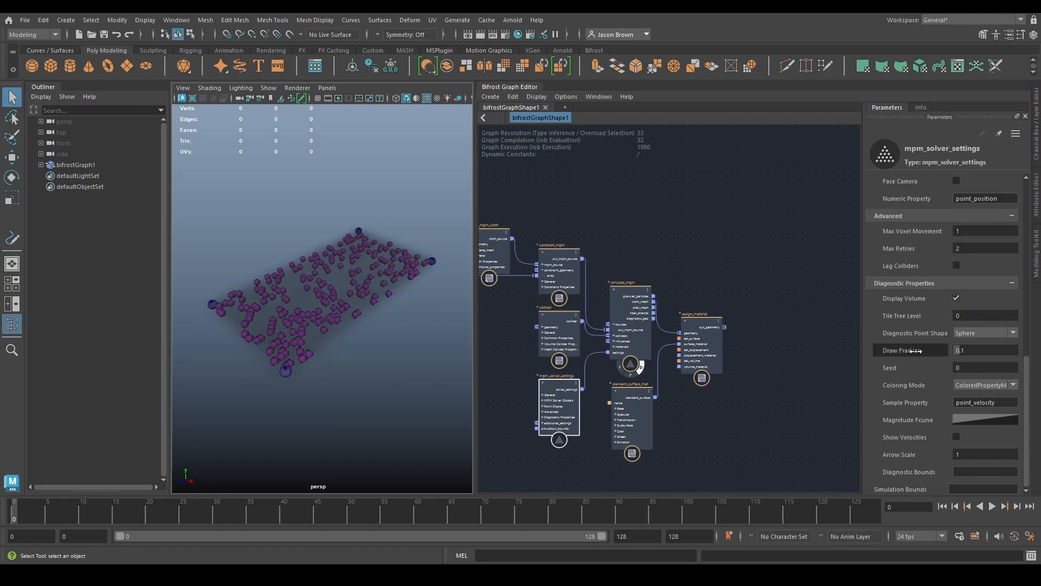
pyautogui.click(991, 508)
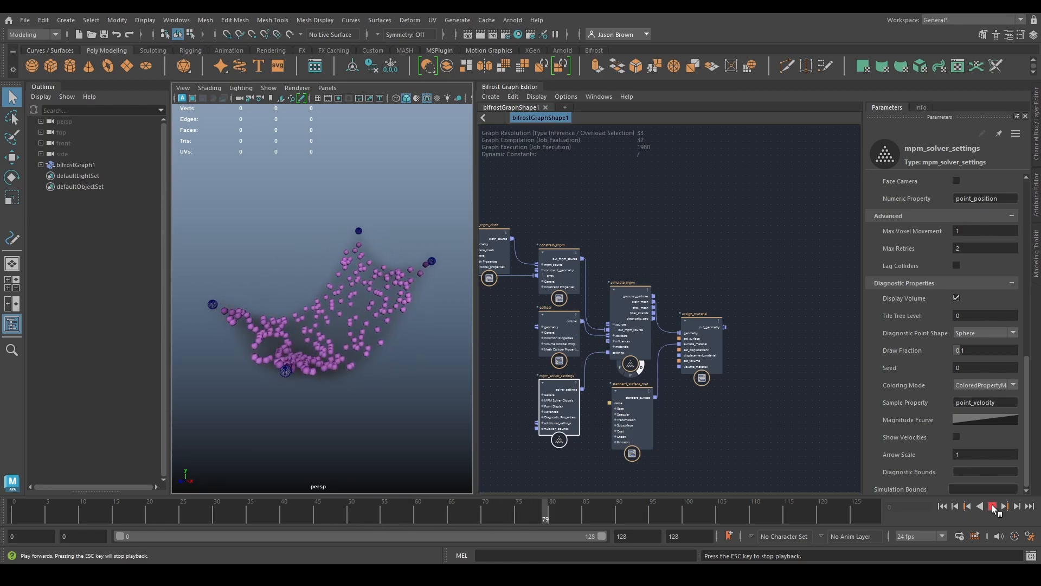
pyautogui.click(993, 506)
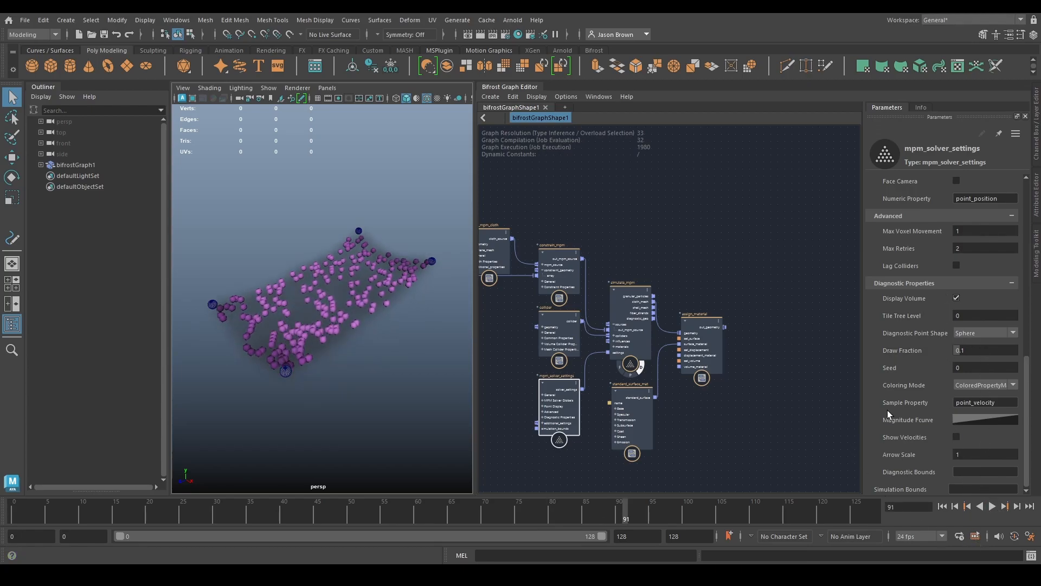
# - Try the Cube shape for the Diagnostic Point Shape while playing the simulation, and restore it to Sphere
pyautogui.click(986, 332)
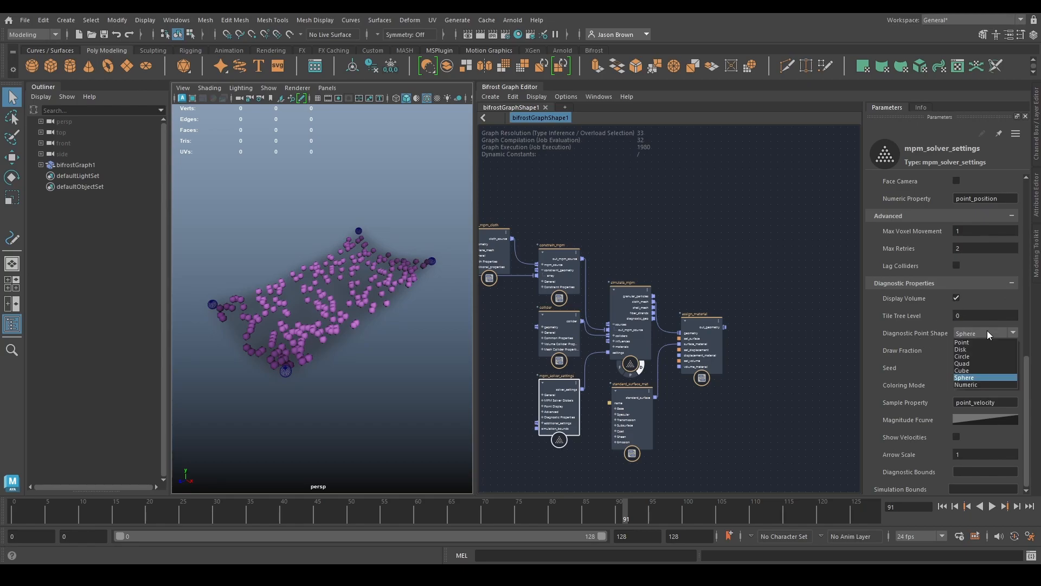
pyautogui.click(970, 370)
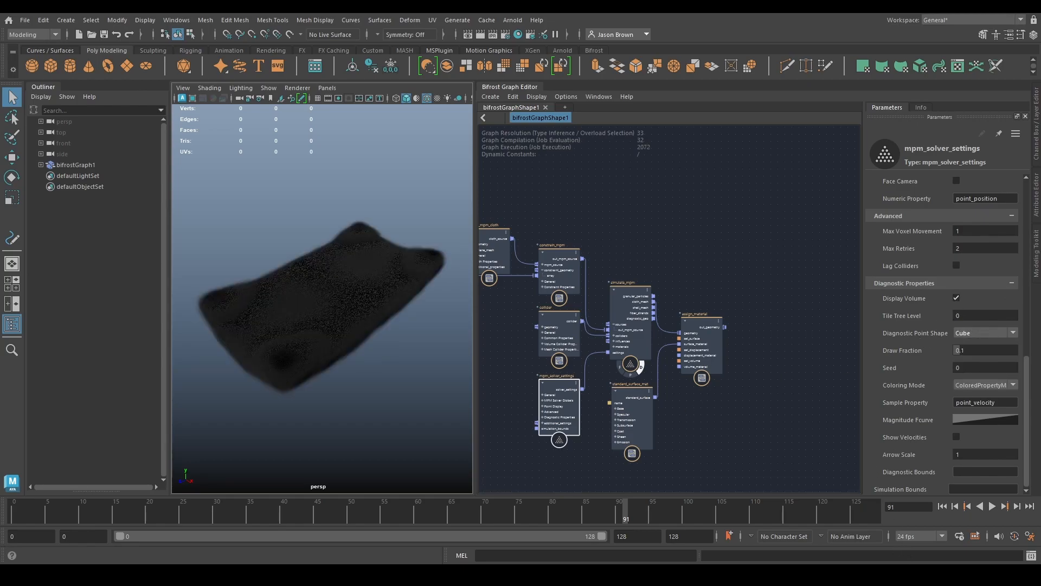
pyautogui.click(941, 505)
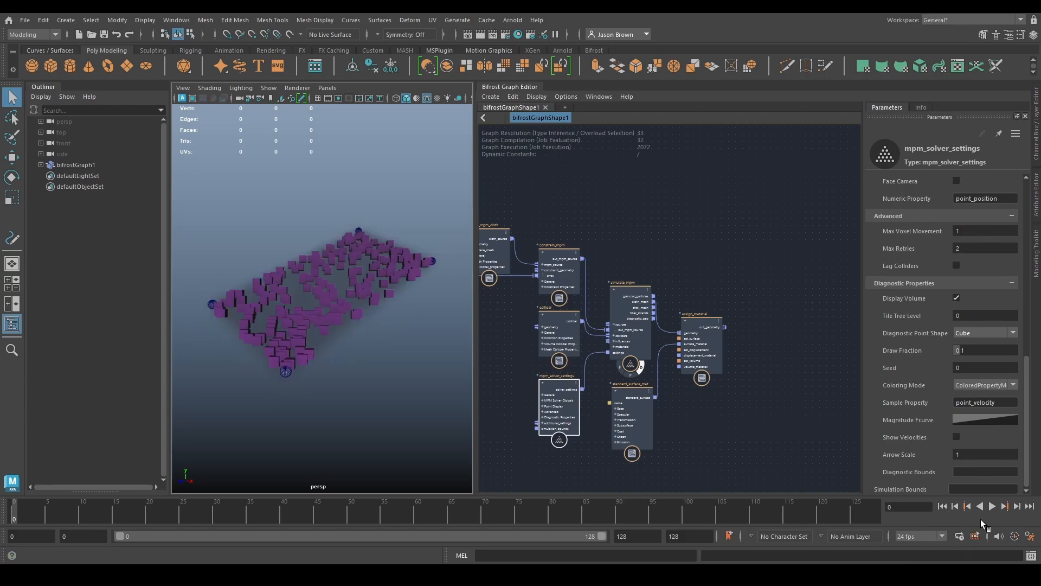
pyautogui.click(992, 505)
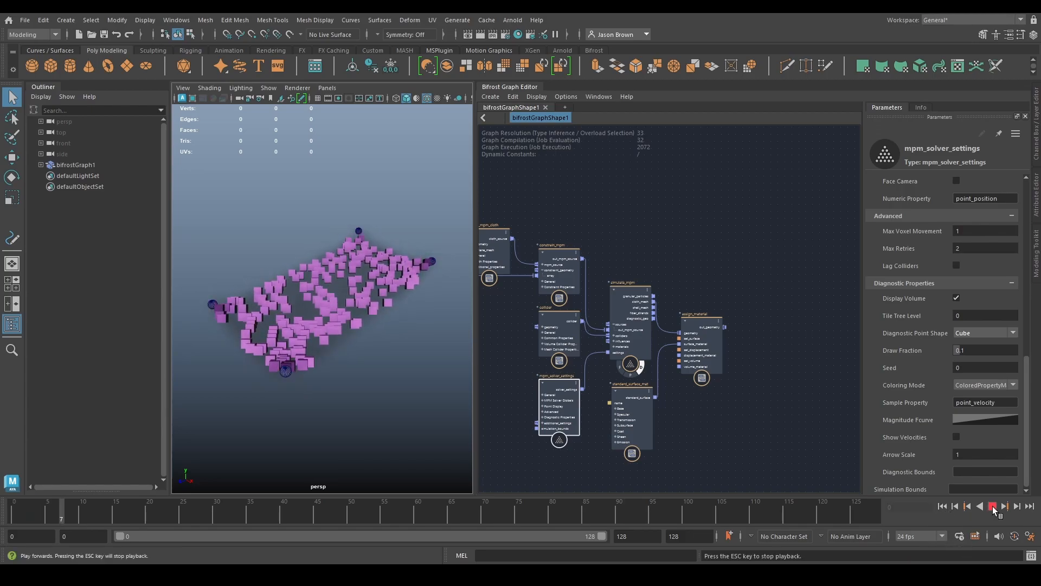
pyautogui.click(993, 506)
pyautogui.click(972, 333)
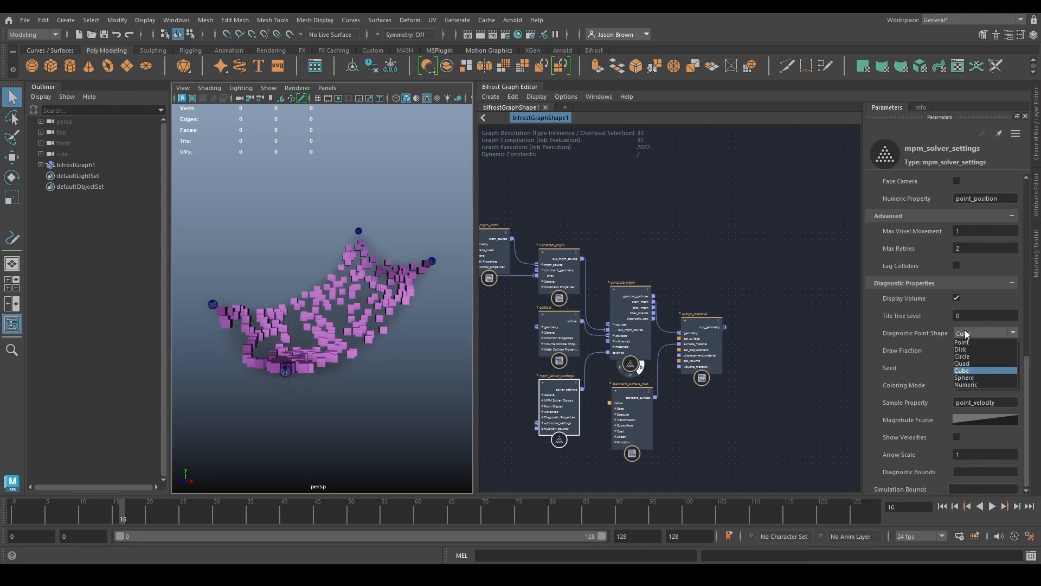
pyautogui.click(970, 378)
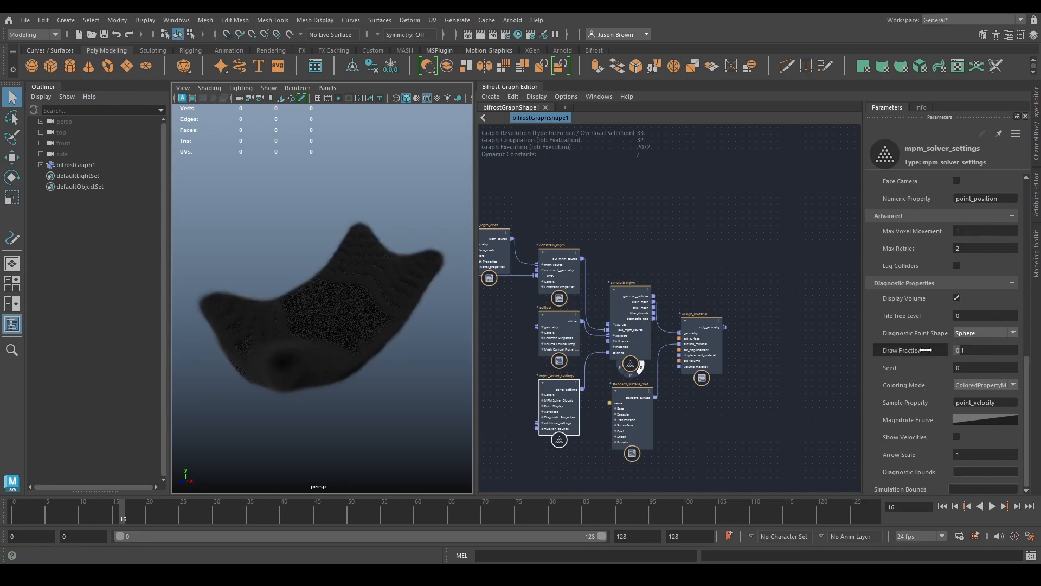
# - Try a Draw Fraction of 1 for the diagnostic points from the first frame and restore it to 0.1
pyautogui.click(973, 350)
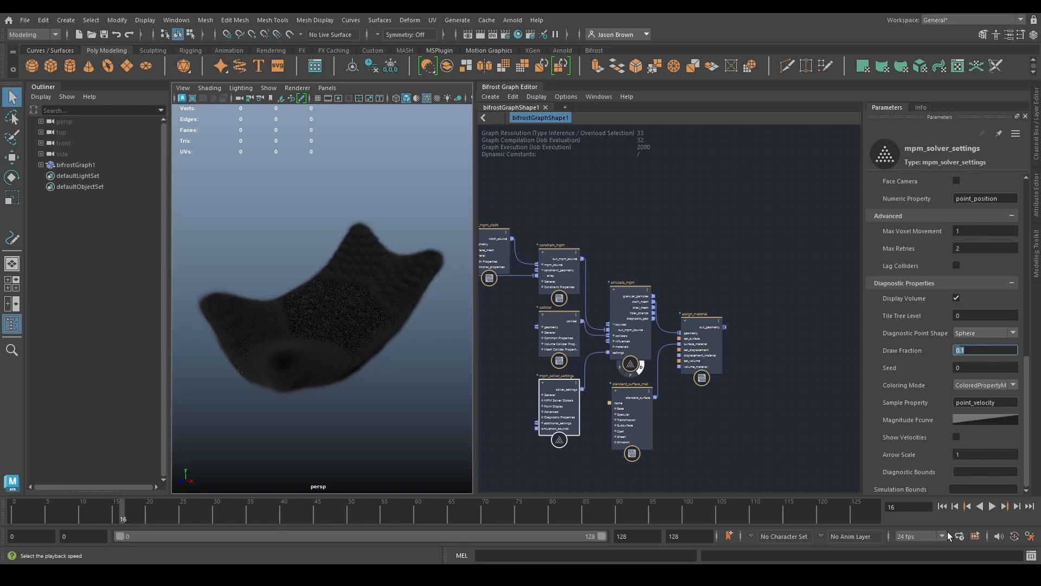
pyautogui.click(942, 506)
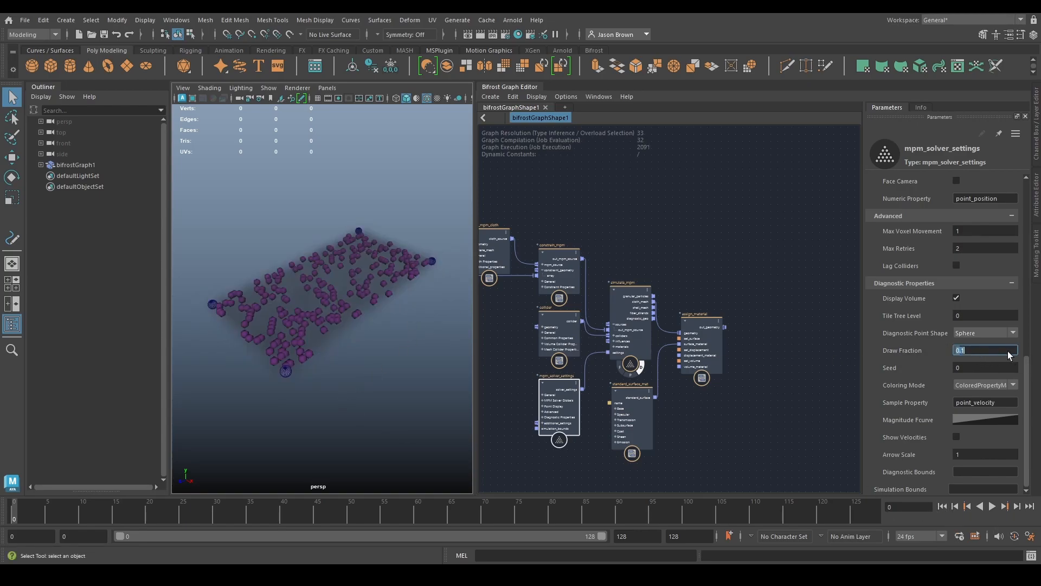
pyautogui.write('1')
pyautogui.press('Return')
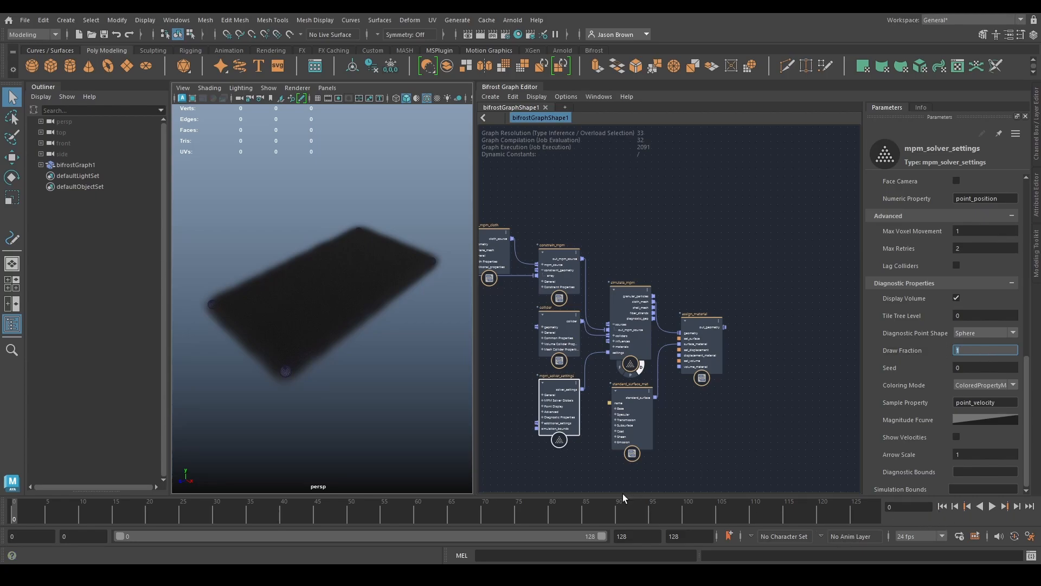
pyautogui.click(1017, 506)
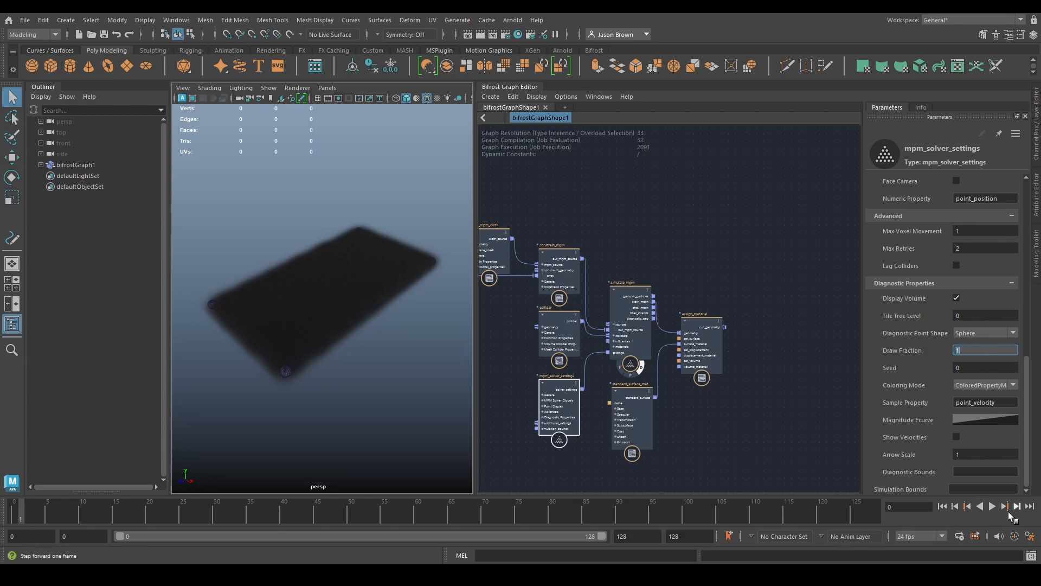
pyautogui.click(942, 507)
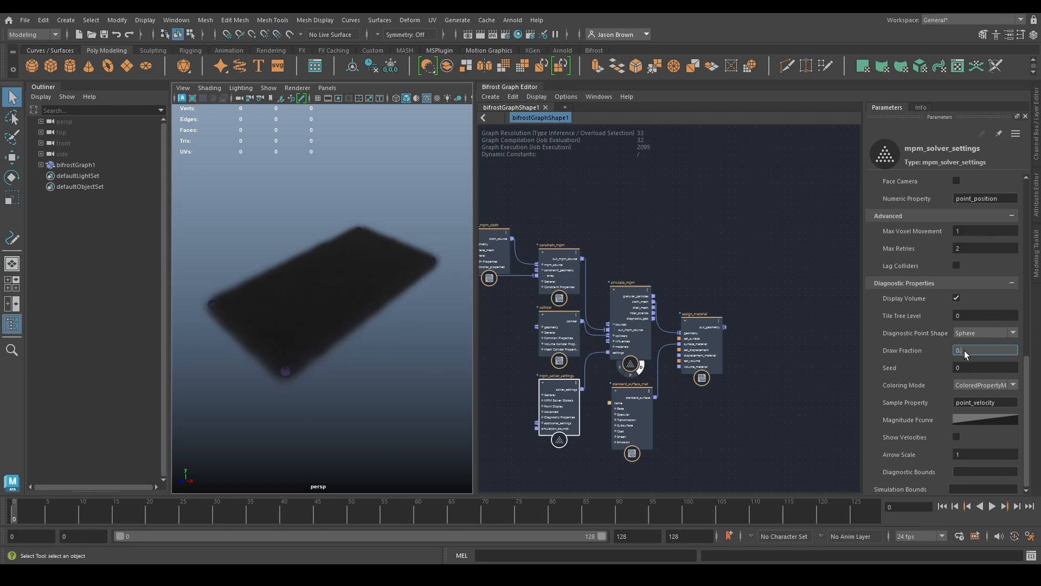
pyautogui.write('0.1')
pyautogui.press('Return')
# - Set the diagnostic points' Seed to 4, play the simulation, and review the Coloring Mode options without changing the mode
pyautogui.moveTo(906, 367); pyautogui.dragTo(974, 367)
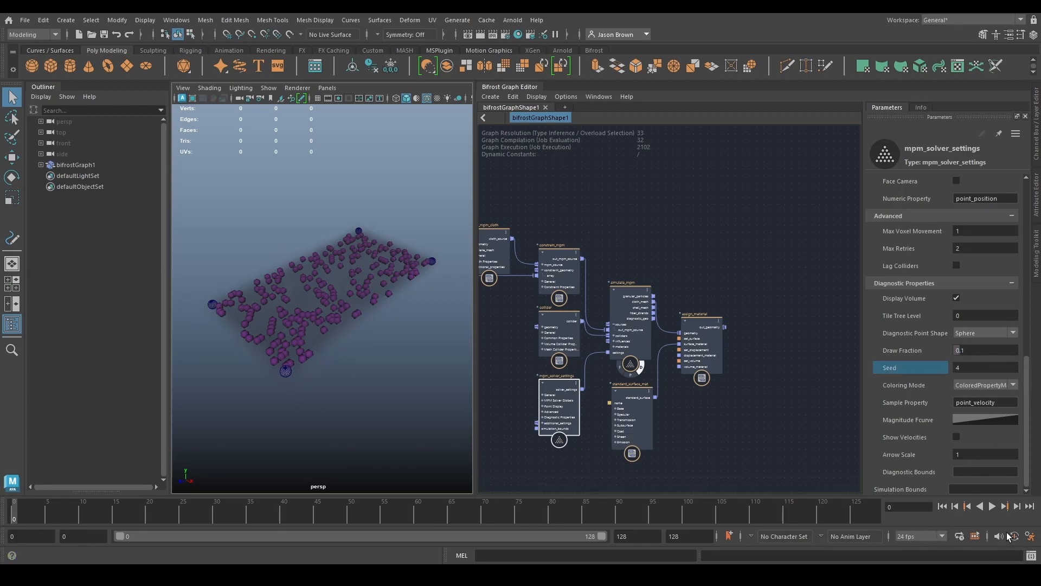
pyautogui.click(991, 506)
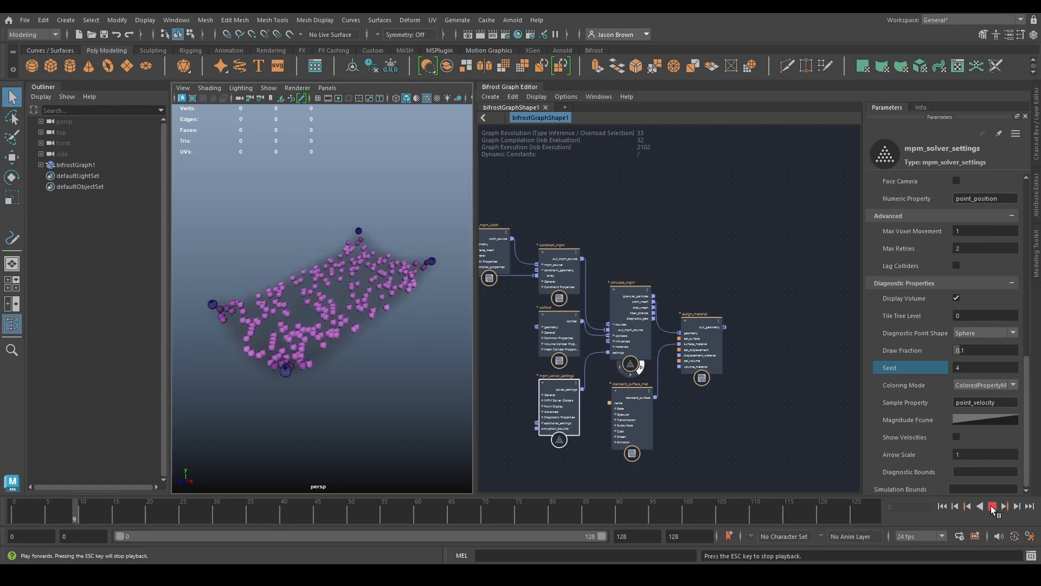
pyautogui.click(991, 506)
pyautogui.click(978, 384)
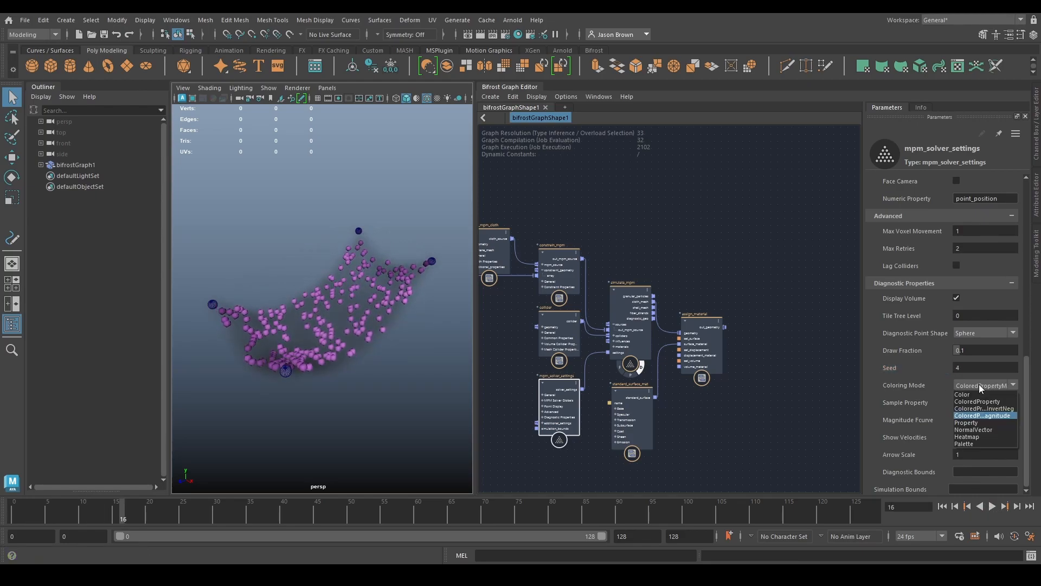
pyautogui.click(978, 384)
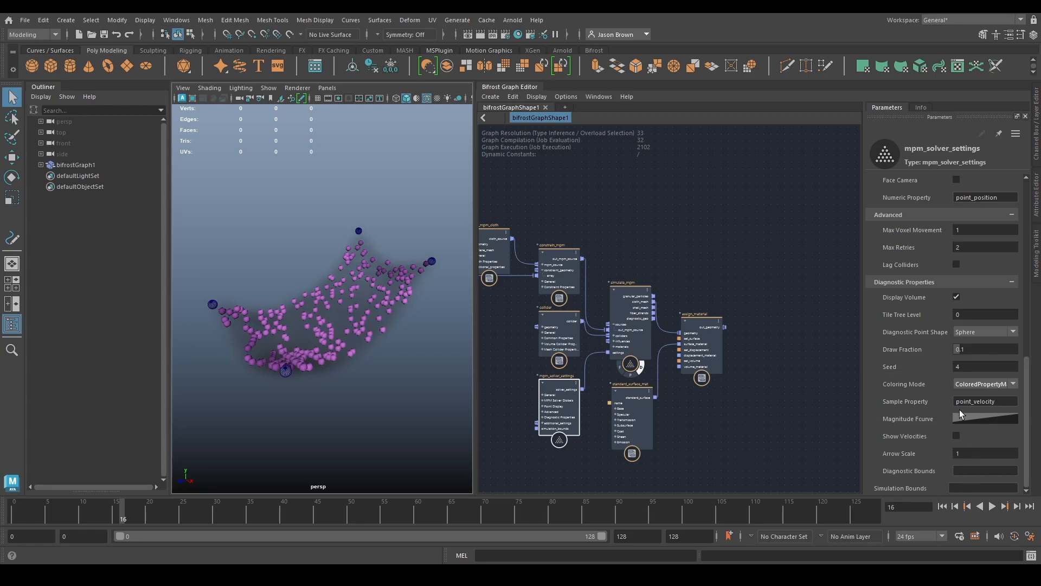
# - Disable Display Volume, switch simulate_mpm's viewport output from the diagnostic to the proxy display, and return to the first frame
pyautogui.click(957, 297)
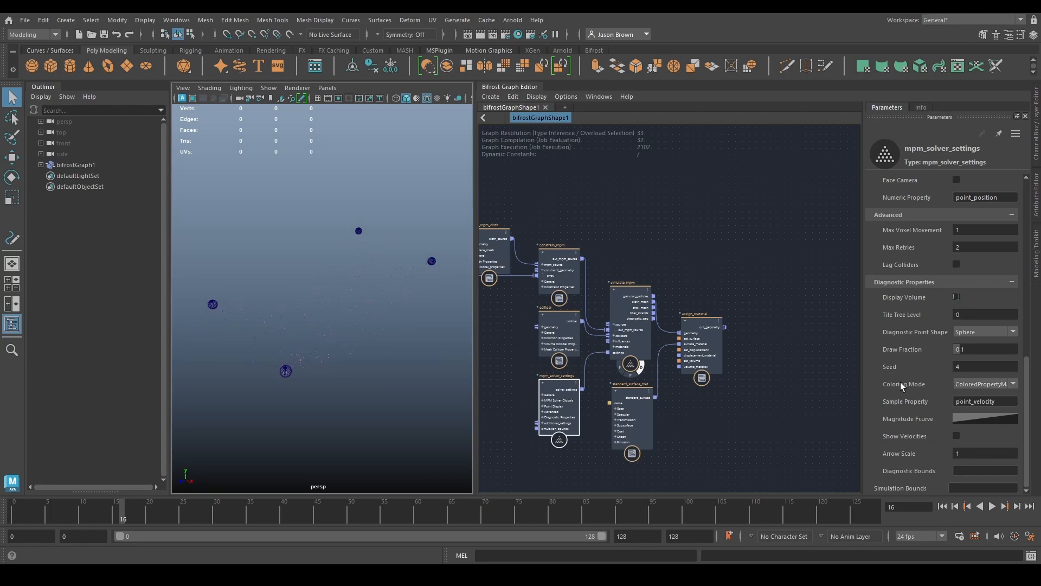
pyautogui.click(638, 369)
pyautogui.click(643, 372)
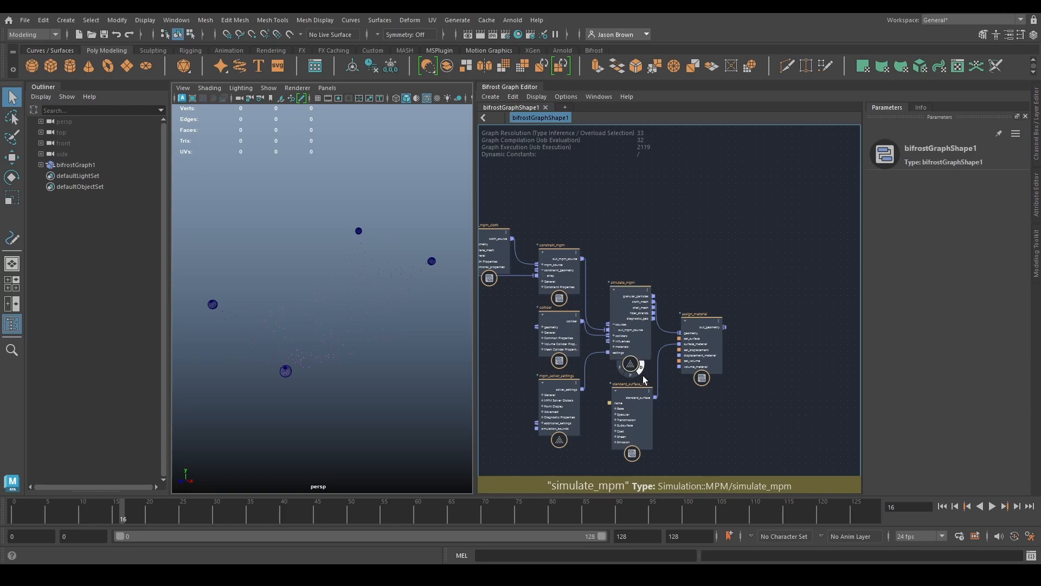
pyautogui.click(631, 375)
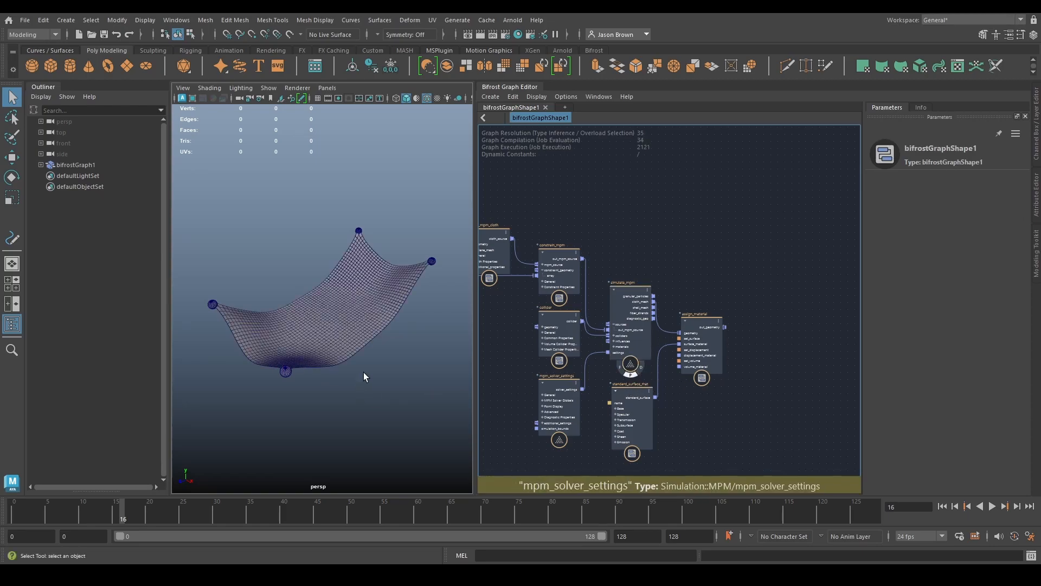
pyautogui.click(942, 507)
# - Try an Area Preservation of 0.9 on the make_mpm_cloth node and play the simulation
pyautogui.keyDown('alt'); pyautogui.moveTo(341, 310); pyautogui.dragTo(349, 333, button='middle'); pyautogui.keyUp('alt')
pyautogui.keyDown('alt'); pyautogui.moveTo(349, 332); pyautogui.dragTo(342, 308); pyautogui.keyUp('alt')
pyautogui.keyDown('alt'); pyautogui.moveTo(342, 309); pyautogui.dragTo(311, 315, button='middle'); pyautogui.keyUp('alt')
pyautogui.keyDown('alt'); pyautogui.moveTo(311, 314); pyautogui.dragTo(335, 322, button='right'); pyautogui.keyUp('alt')
pyautogui.keyDown('alt'); pyautogui.moveTo(626, 250); pyautogui.dragTo(696, 238, button='middle'); pyautogui.keyUp('alt')
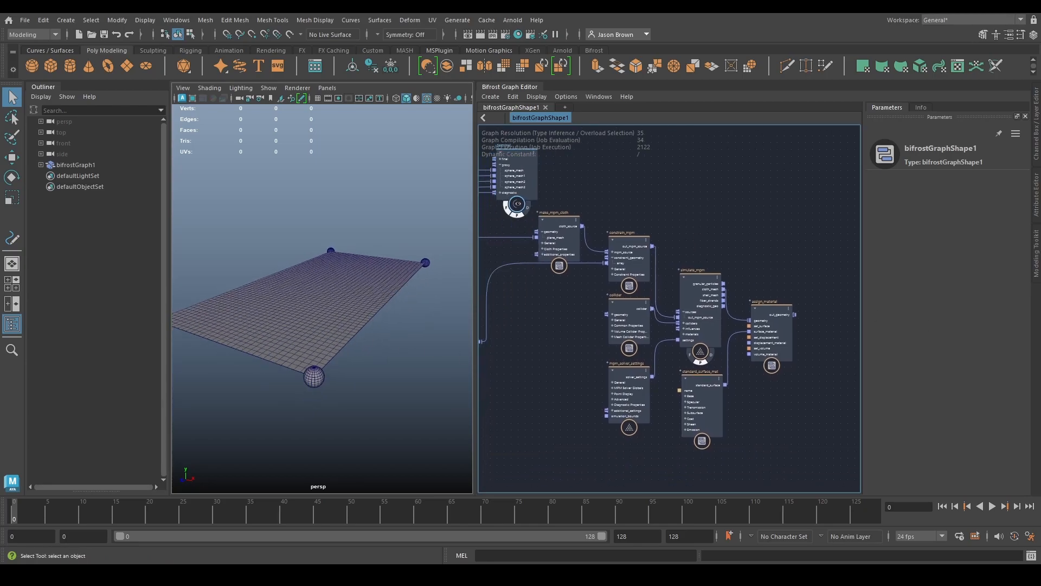
pyautogui.keyDown('alt'); pyautogui.moveTo(585, 228); pyautogui.dragTo(808, 286, button='middle'); pyautogui.keyUp('alt')
pyautogui.keyDown('alt'); pyautogui.moveTo(747, 310); pyautogui.dragTo(649, 281, button='middle'); pyautogui.keyUp('alt')
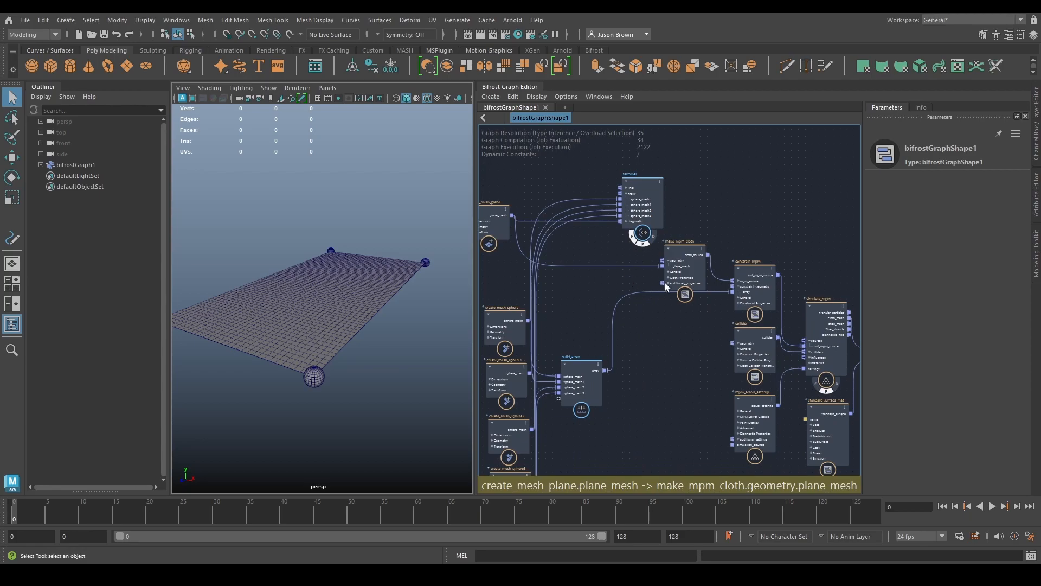
pyautogui.click(681, 266)
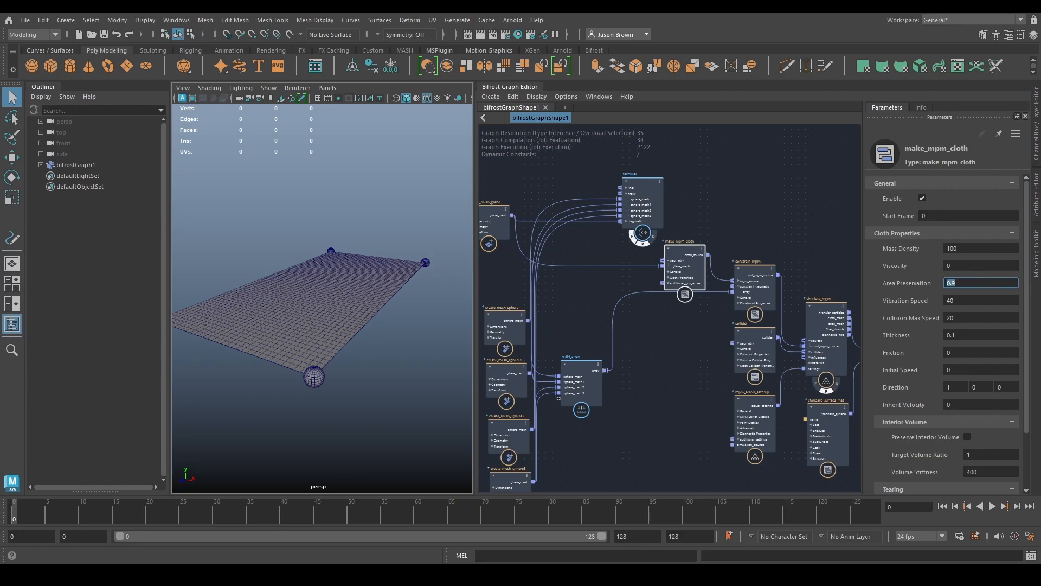
pyautogui.click(991, 506)
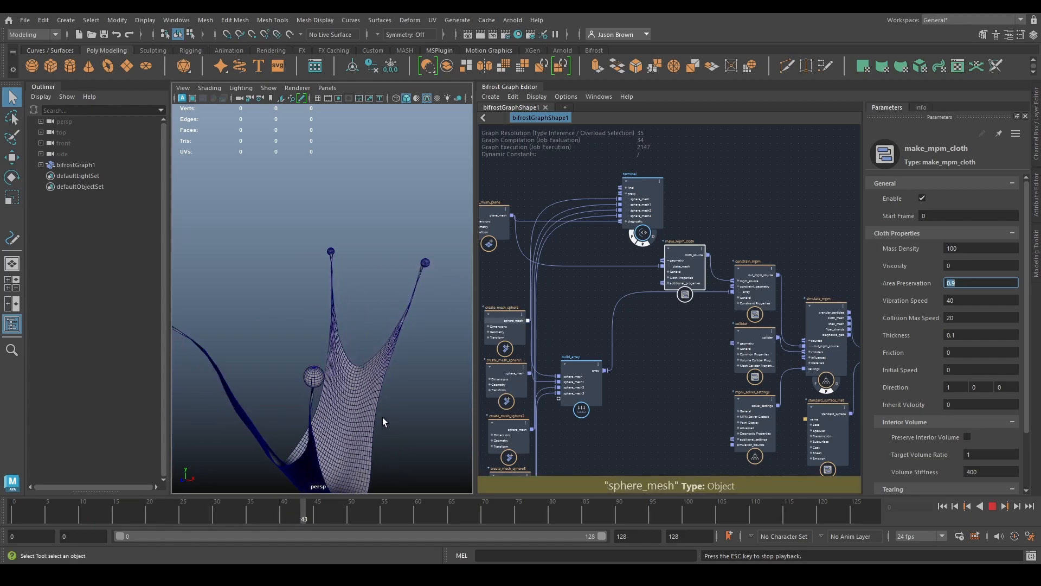
pyautogui.click(992, 506)
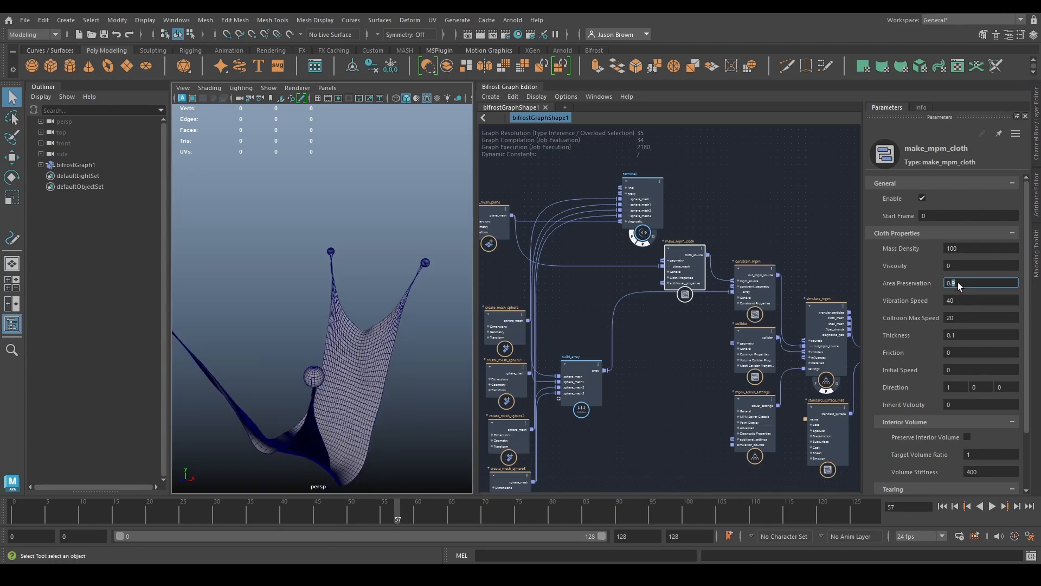
# - Try an Area Preservation of 0.1 on make_mpm_cloth and replay the simulation from the first frame
pyautogui.click(941, 506)
pyautogui.click(993, 506)
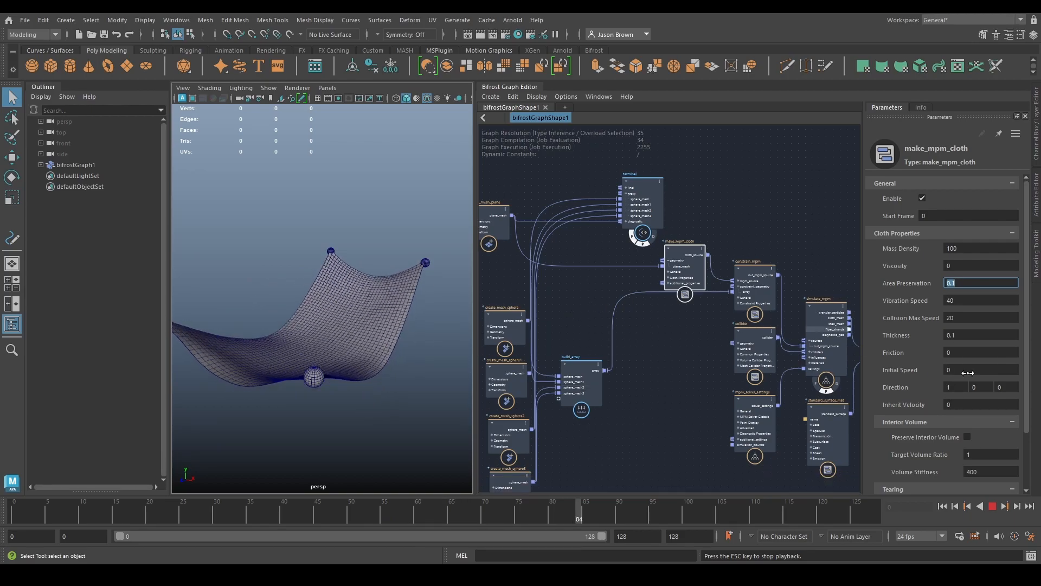
pyautogui.click(992, 507)
# - Set make_mpm_cloth's Area Preservation to 0.025 and replay the simulation from the first frame
pyautogui.click(942, 505)
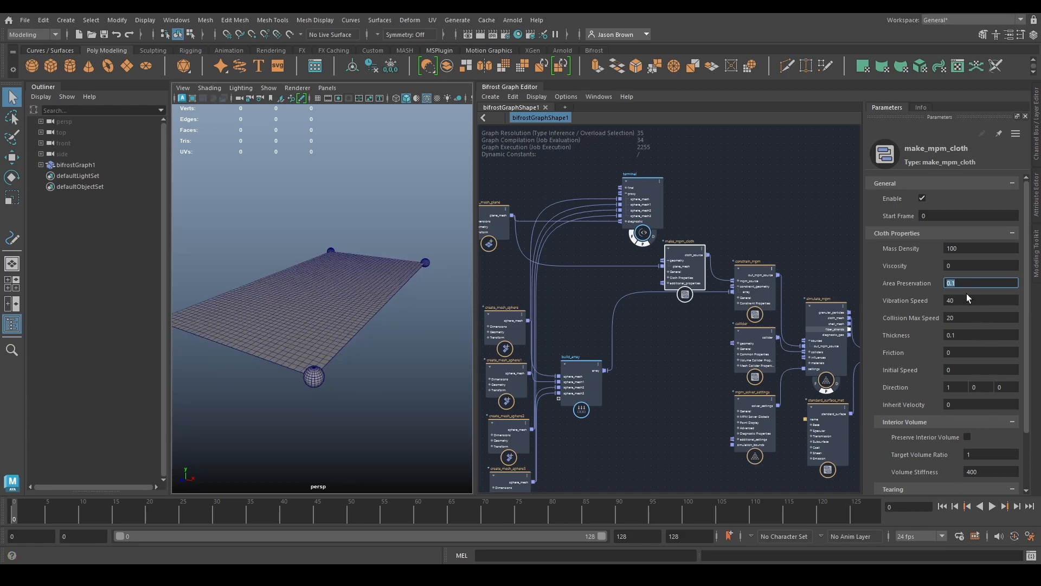
pyautogui.press('Return')
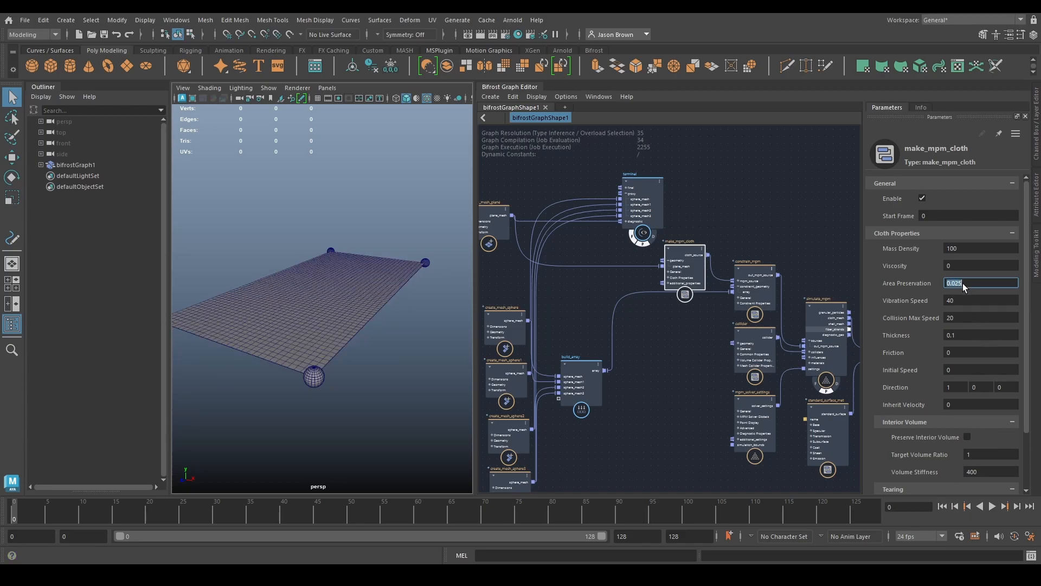
pyautogui.click(992, 506)
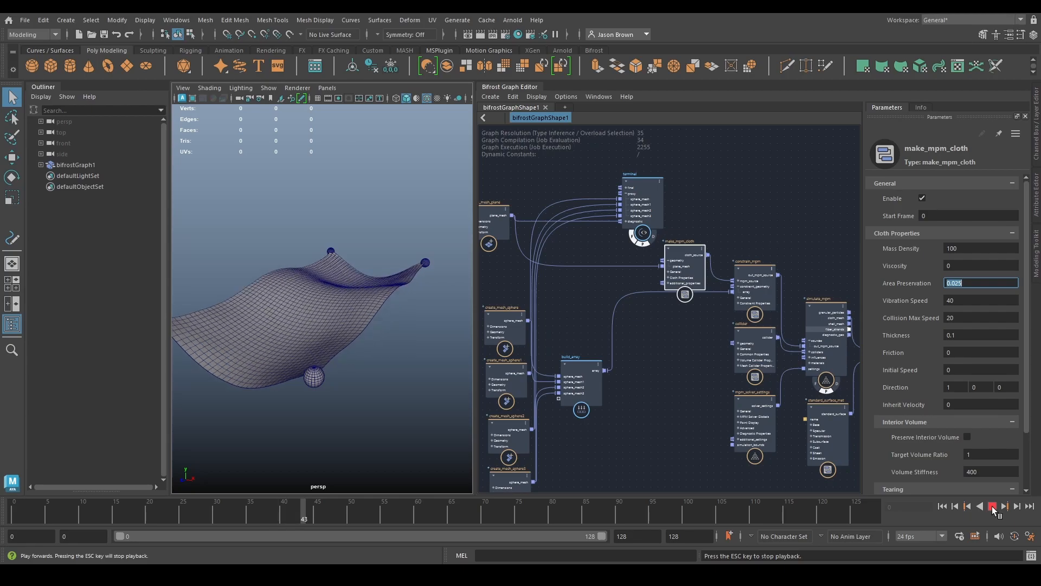
pyautogui.press('Escape')
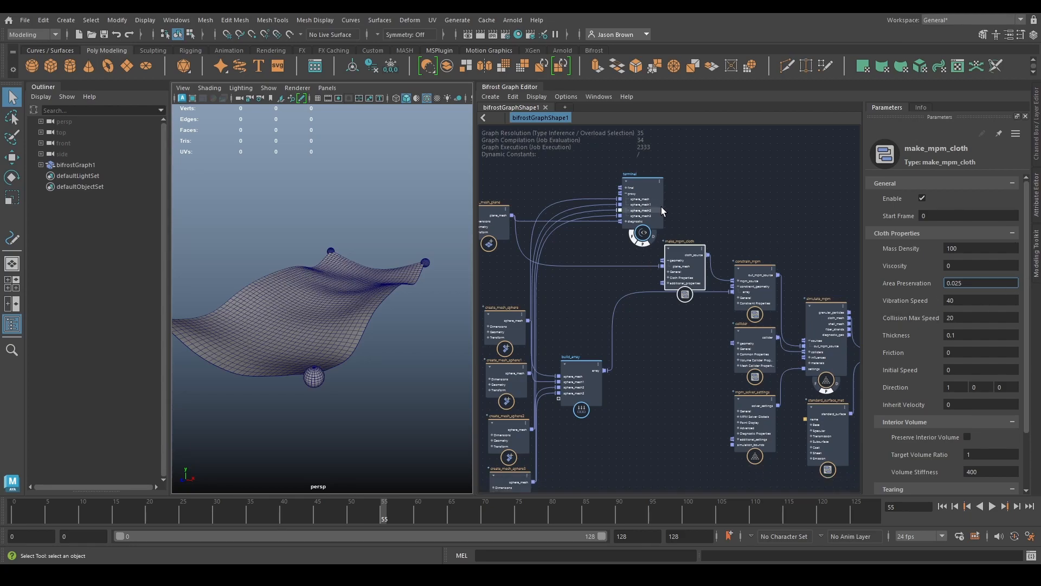
# - Rearrange the terminal, make_mpm_cloth and constrain_mpm nodes to leave free space below make_mpm_cloth
pyautogui.moveTo(660, 208); pyautogui.dragTo(660, 155)
pyautogui.scroll(2, 802, 266)
pyautogui.moveTo(762, 298); pyautogui.dragTo(761, 170)
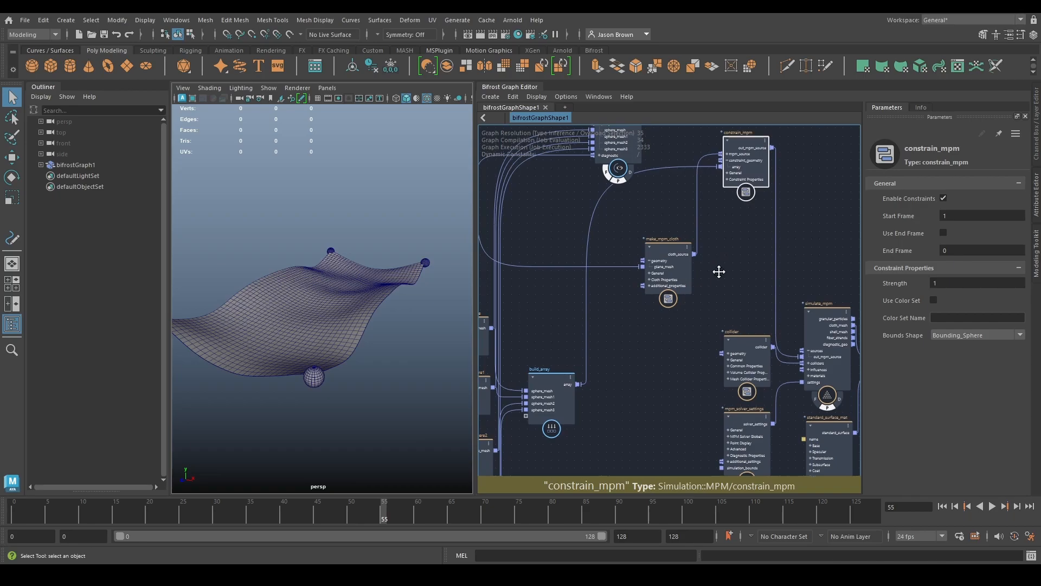
pyautogui.keyDown('alt'); pyautogui.moveTo(716, 260); pyautogui.dragTo(734, 358, button='middle'); pyautogui.keyUp('alt')
pyautogui.moveTo(637, 241); pyautogui.dragTo(556, 191)
pyautogui.moveTo(691, 365); pyautogui.dragTo(701, 214)
pyautogui.scroll(4, 725, 206)
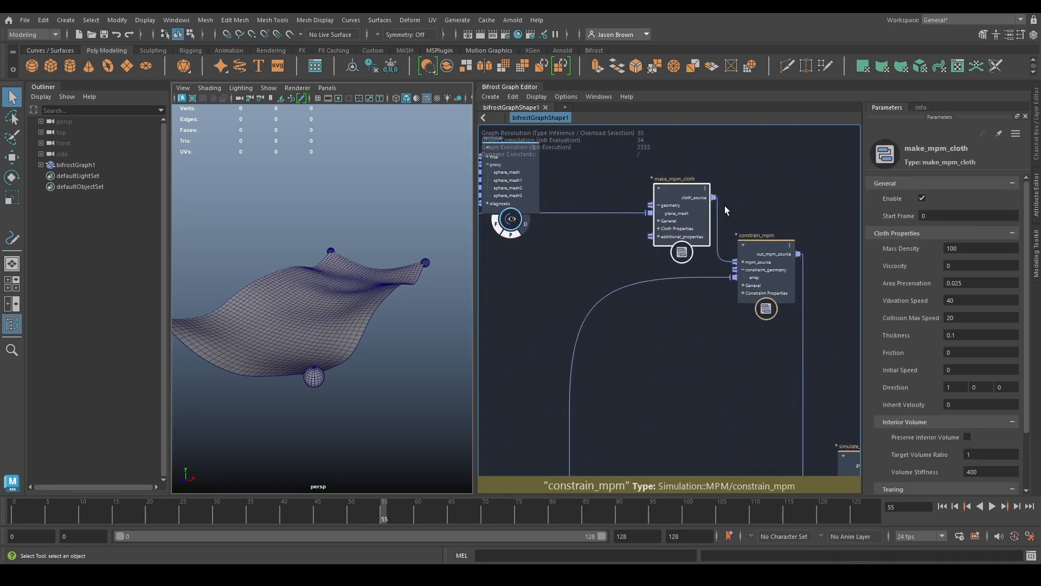
pyautogui.moveTo(813, 276); pyautogui.dragTo(811, 513)
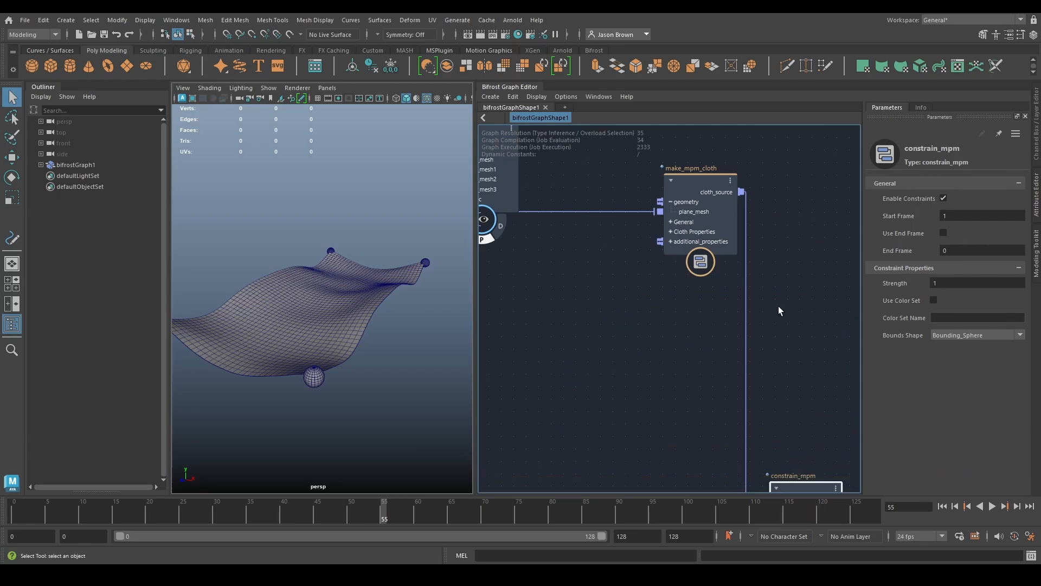
# - Expand make_mpm_cloth's Cloth Properties and Tearing port groups on the node
pyautogui.click(669, 230)
pyautogui.click(670, 231)
pyautogui.moveTo(772, 357)
pyautogui.keyDown('alt'); pyautogui.mouseDown(button='middle')
pyautogui.moveTo(786, 375)
pyautogui.moveTo(786, 351)
pyautogui.mouseUp(button='middle'); pyautogui.keyUp('alt')
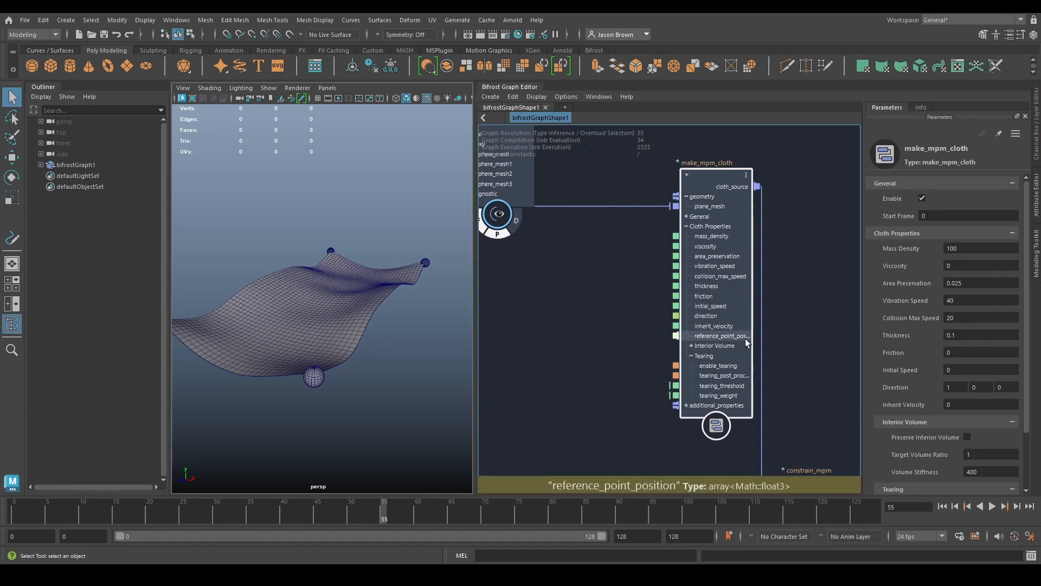
# - Read the make_mpm_cloth documentation on the tearing options, interior volume settings and reference_point_position
pyautogui.click(920, 107)
pyautogui.scroll(-10, 955, 361)
pyautogui.scroll(-4, 955, 355)
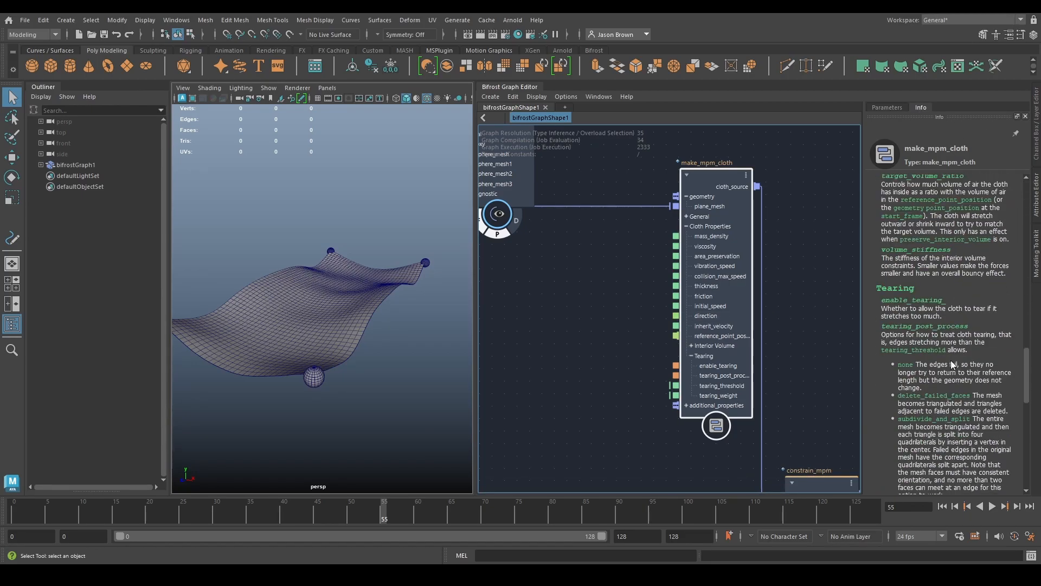
pyautogui.scroll(6, 951, 355)
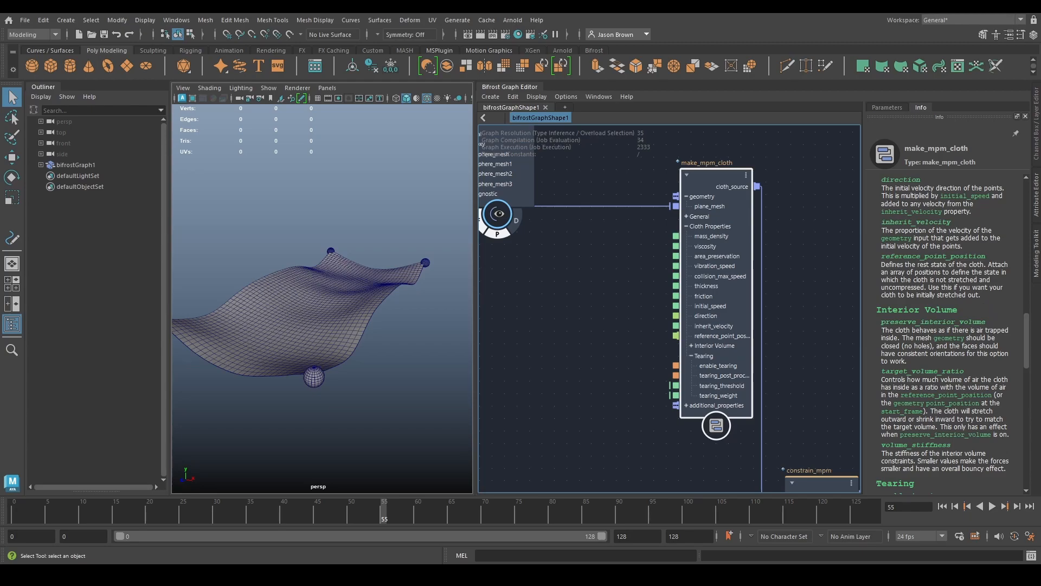
# - Move the create_mesh_plane and terminal nodes apart to free space between the plane and make_mpm_cloth
pyautogui.click(555, 320)
pyautogui.scroll(-3, 558, 322)
pyautogui.keyDown('alt'); pyautogui.moveTo(603, 352); pyautogui.dragTo(756, 327, button='middle'); pyautogui.keyUp('alt')
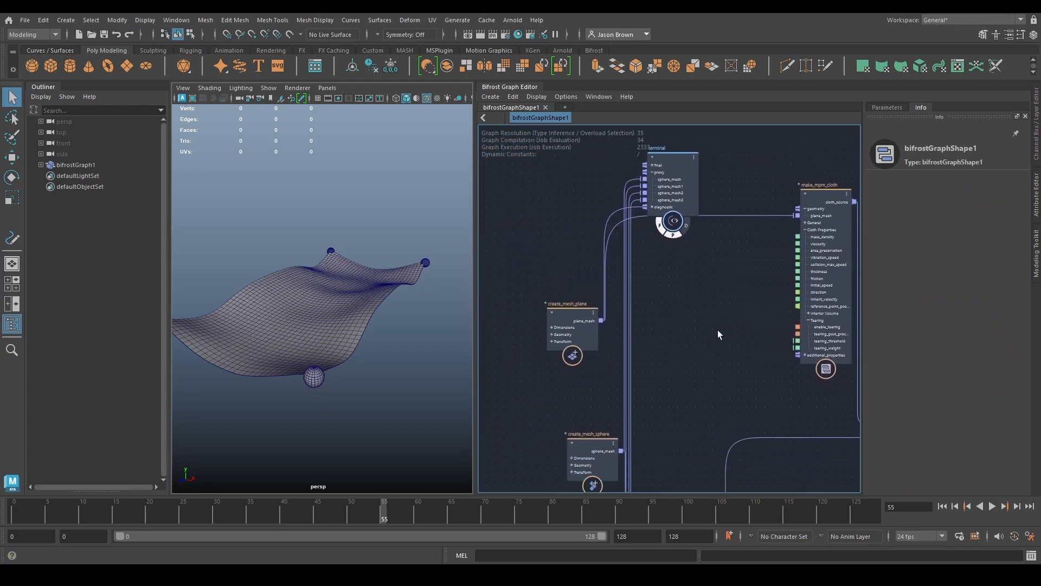
pyautogui.click(574, 320)
pyautogui.moveTo(576, 324); pyautogui.dragTo(491, 223)
pyautogui.keyDown('alt'); pyautogui.moveTo(514, 225); pyautogui.dragTo(517, 256, button='middle'); pyautogui.keyUp('alt')
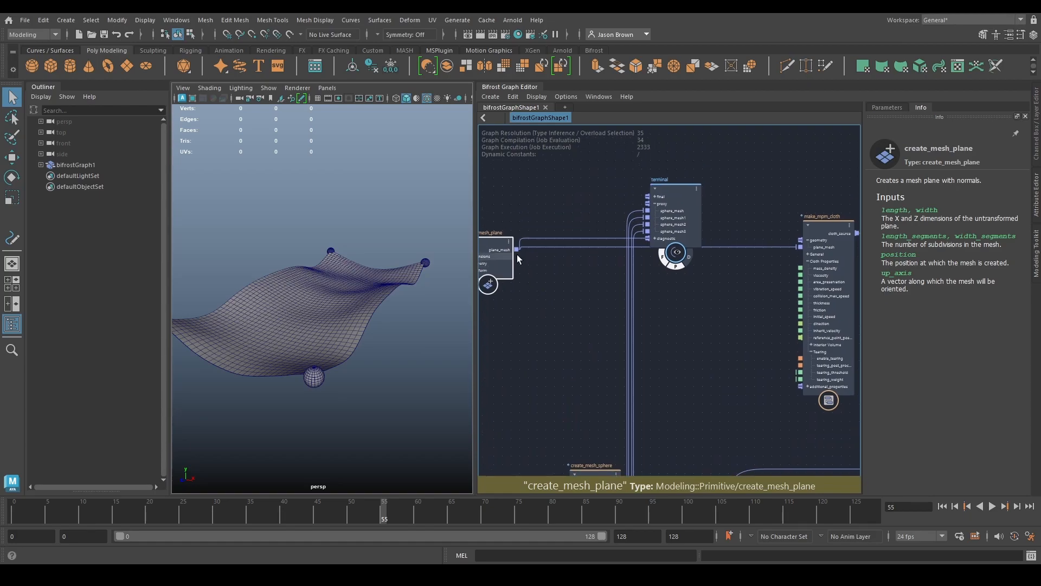
pyautogui.moveTo(664, 227); pyautogui.dragTo(682, 195)
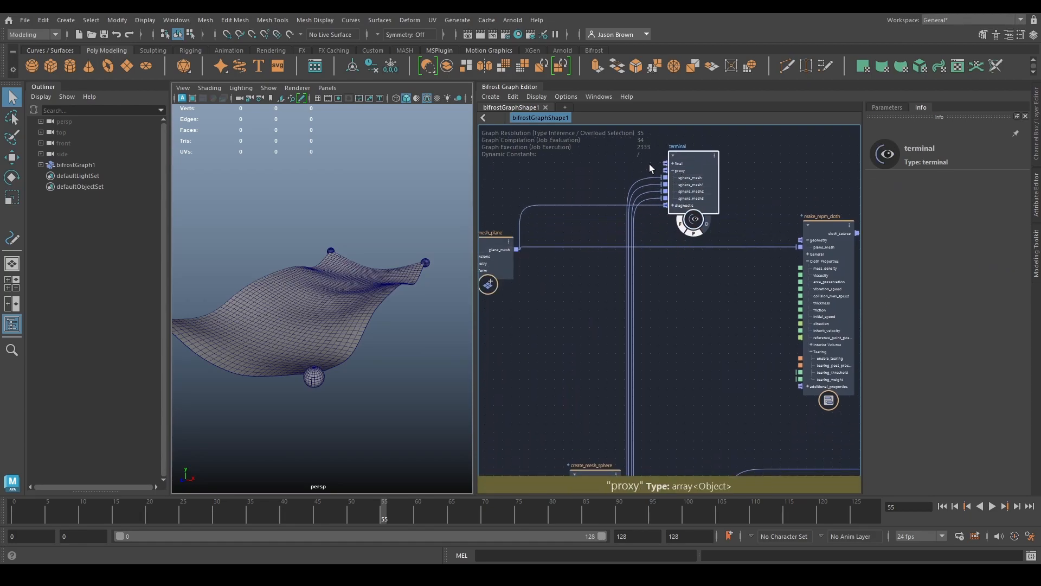
# - Turn on the terminal's diagnostic display alongside its proxy display and return to the first frame
pyautogui.click(693, 233)
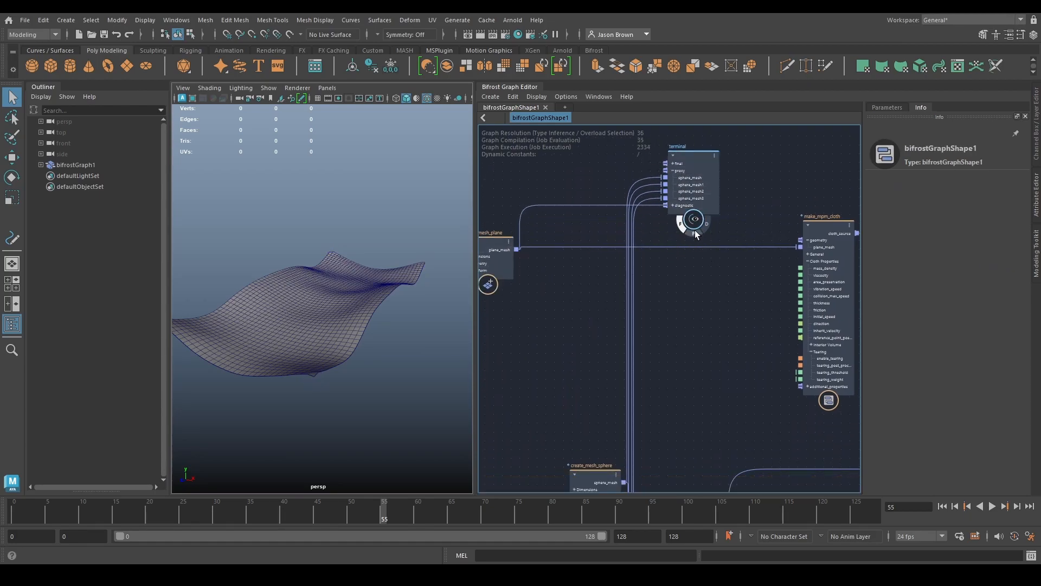
pyautogui.click(707, 225)
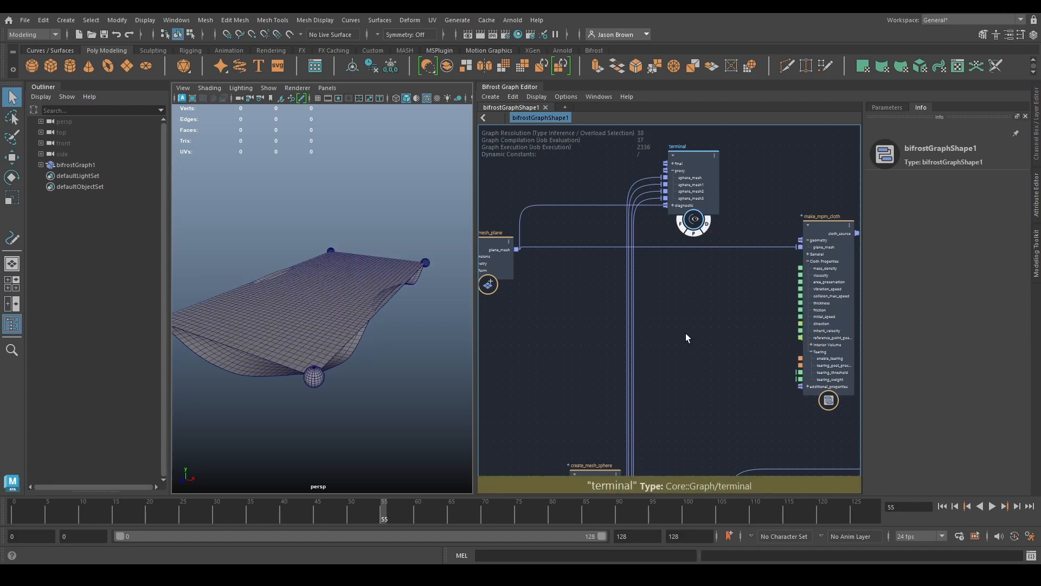
pyautogui.click(941, 506)
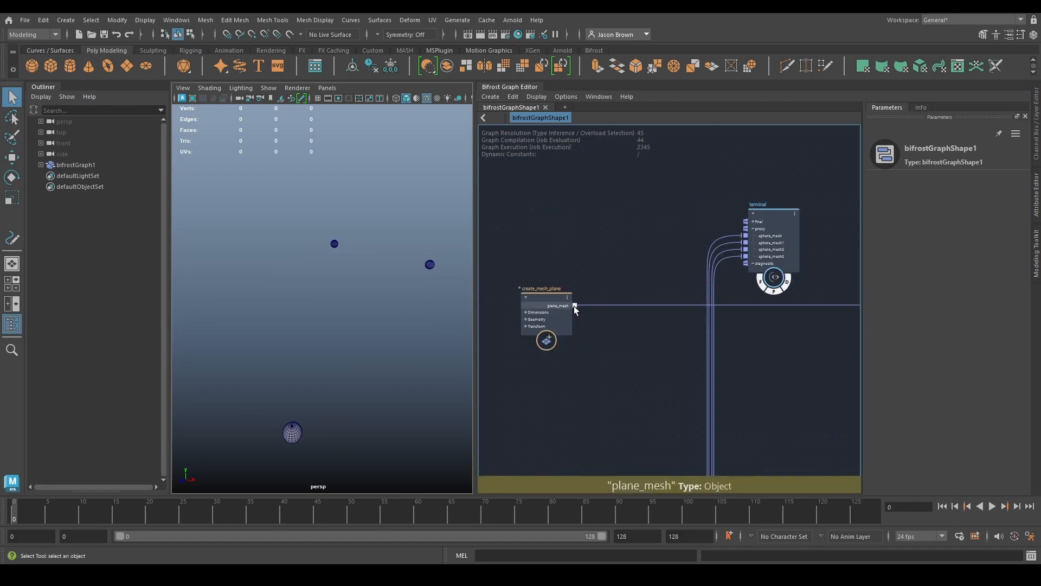
# - Add a transform_points node fed by create_mesh_plane's plane_mesh and connect its out_points to the terminal's diagnostic input
pyautogui.moveTo(574, 306); pyautogui.dragTo(598, 356)
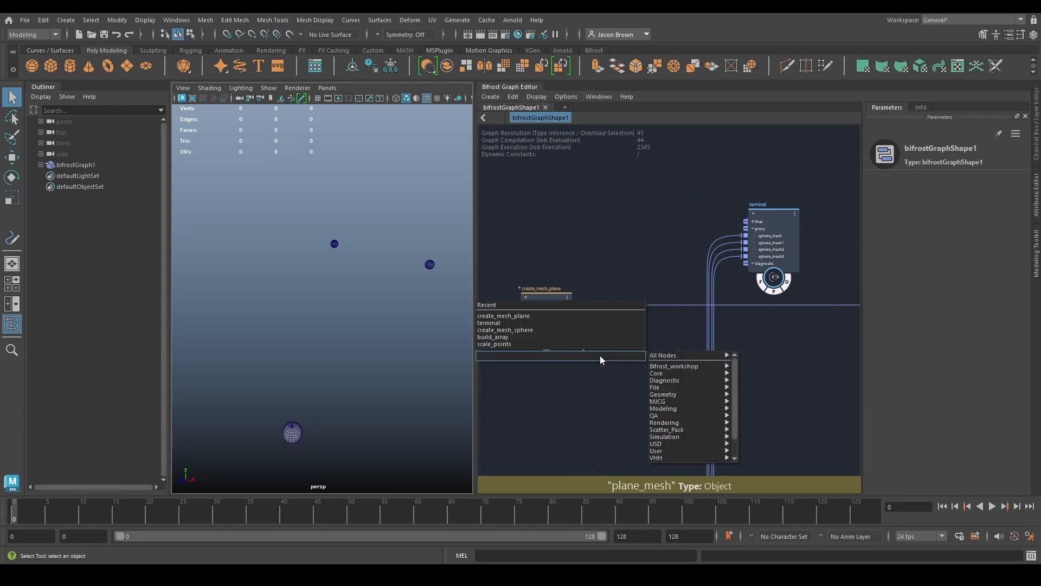
pyautogui.write('transform')
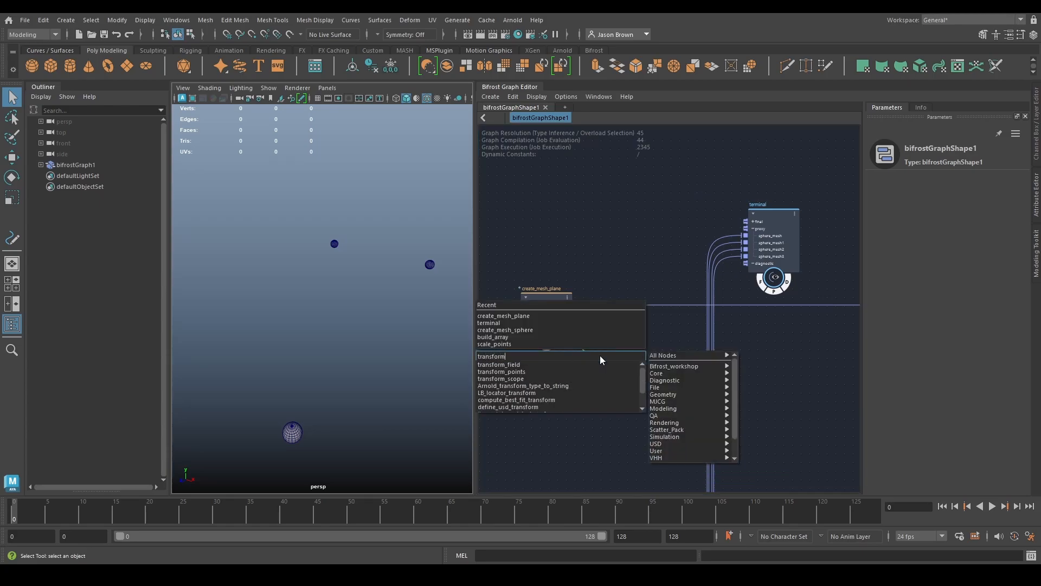
pyautogui.press('Down')
pyautogui.press('Down')
pyautogui.press('Return')
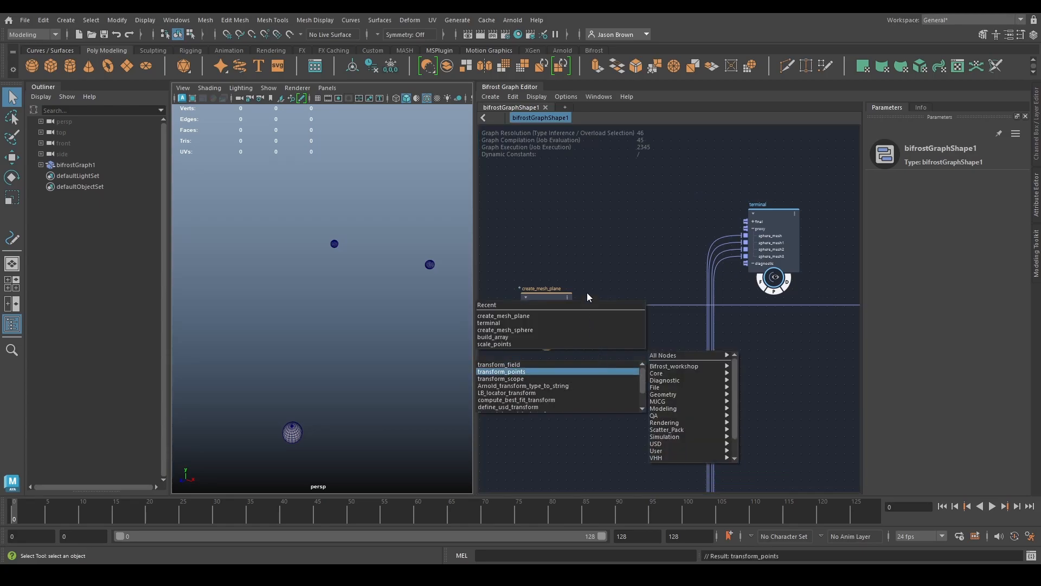
pyautogui.moveTo(652, 365); pyautogui.dragTo(752, 263)
pyautogui.keyDown('alt'); pyautogui.moveTo(621, 344); pyautogui.dragTo(674, 315, button='middle'); pyautogui.keyUp('alt')
# - Add an SRT_to_matrix node and connect its transform output to transform_points' transform input
pyautogui.moveTo(606, 272); pyautogui.dragTo(606, 267)
pyautogui.press('Tab')
pyautogui.write('srt')
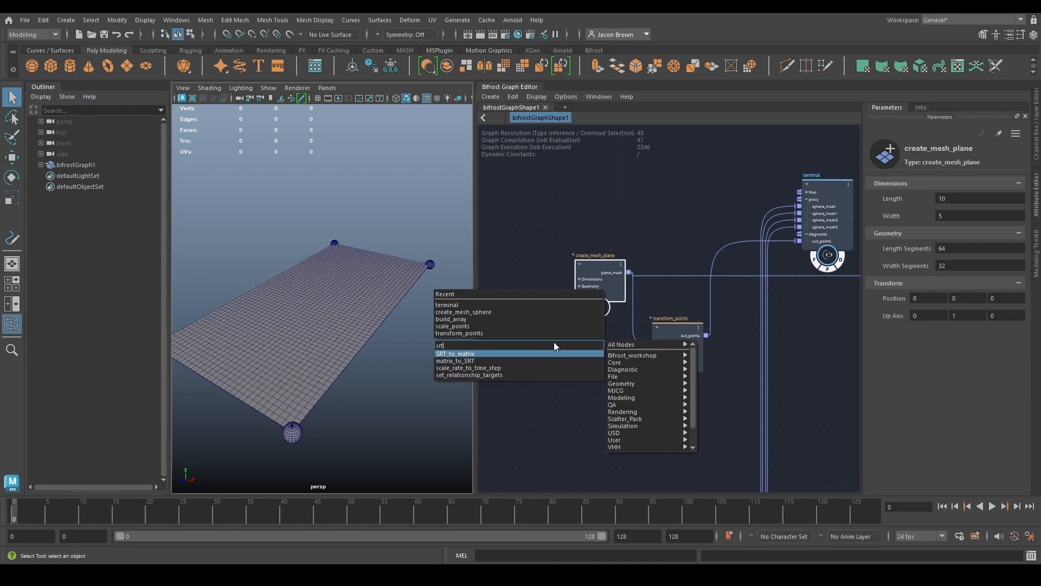
pyautogui.press('Return')
pyautogui.moveTo(600, 346); pyautogui.dragTo(649, 356)
# - Set SRT_to_matrix's Scale to 1.2 on all three axes
pyautogui.click(922, 183)
pyautogui.click(963, 184)
pyautogui.click(1003, 184)
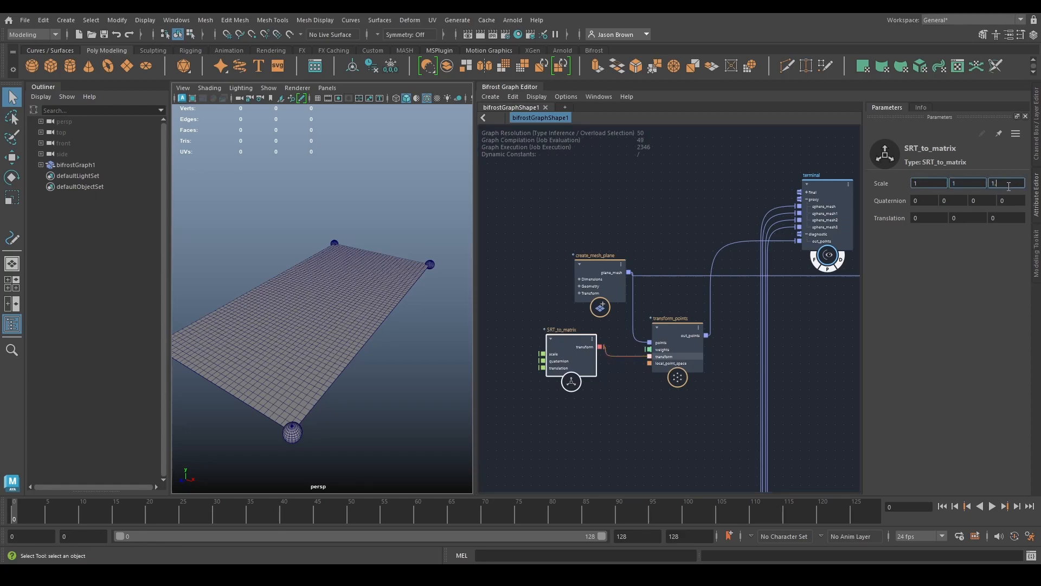
pyautogui.press('Return')
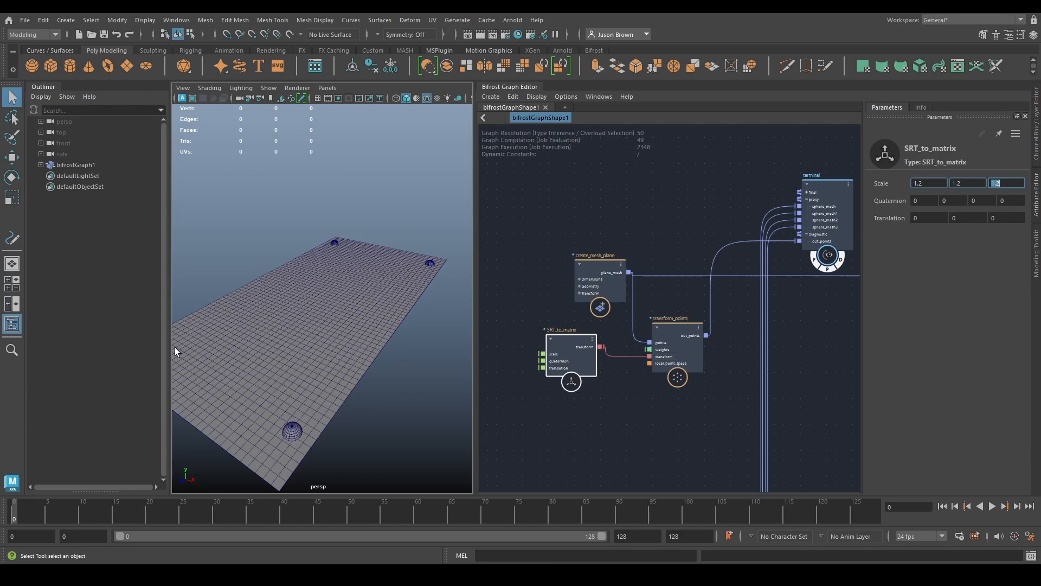
pyautogui.keyDown('alt'); pyautogui.moveTo(606, 380); pyautogui.dragTo(546, 398, button='middle'); pyautogui.keyUp('alt')
pyautogui.click(794, 295)
pyautogui.keyDown('alt'); pyautogui.moveTo(817, 357); pyautogui.dragTo(815, 323, button='middle'); pyautogui.keyUp('alt')
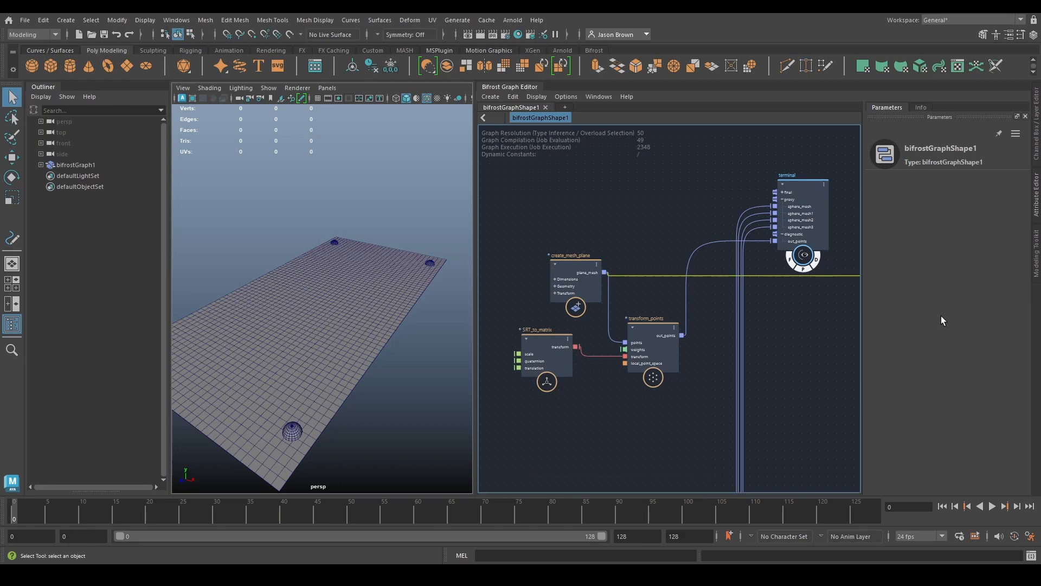
# - Add a get_point_position node fed by transform_points' out_points and place it to the right of transform_points
pyautogui.click(575, 282)
pyautogui.keyDown('alt'); pyautogui.moveTo(656, 415); pyautogui.dragTo(574, 399, button='middle'); pyautogui.keyUp('alt')
pyautogui.moveTo(582, 343); pyautogui.dragTo(607, 359)
pyautogui.press('Tab')
pyautogui.write('gpp')
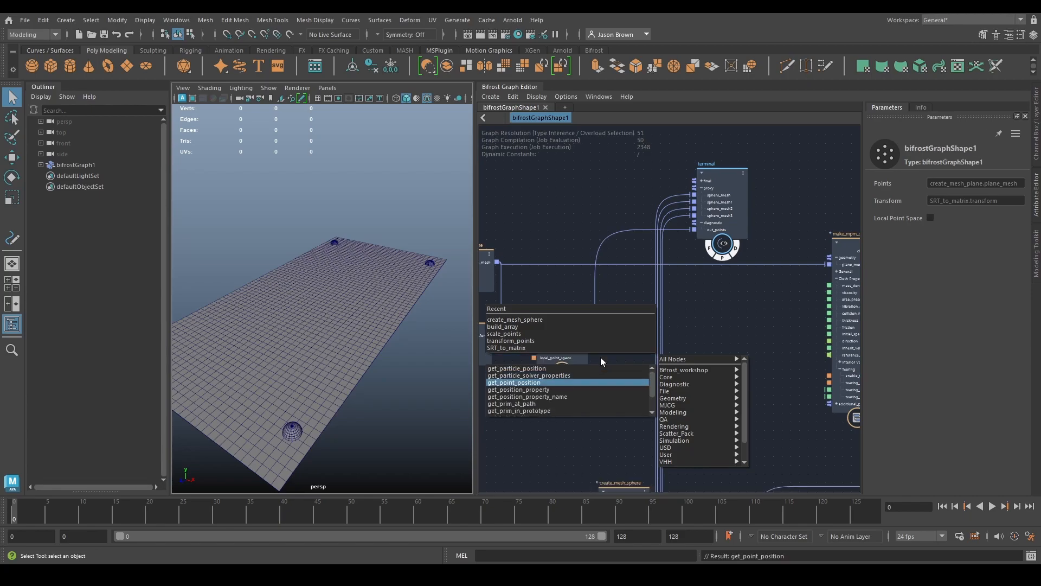
pyautogui.press('Return')
pyautogui.moveTo(693, 366); pyautogui.dragTo(692, 373)
pyautogui.keyDown('alt'); pyautogui.moveTo(692, 379); pyautogui.dragTo(672, 378, button='middle'); pyautogui.keyUp('alt')
pyautogui.moveTo(674, 385); pyautogui.dragTo(673, 394)
# - Add a point_scope node fed by transform_points' out_points and connect its diagnostic_geo to the terminal's diagnostic input
pyautogui.press('Tab')
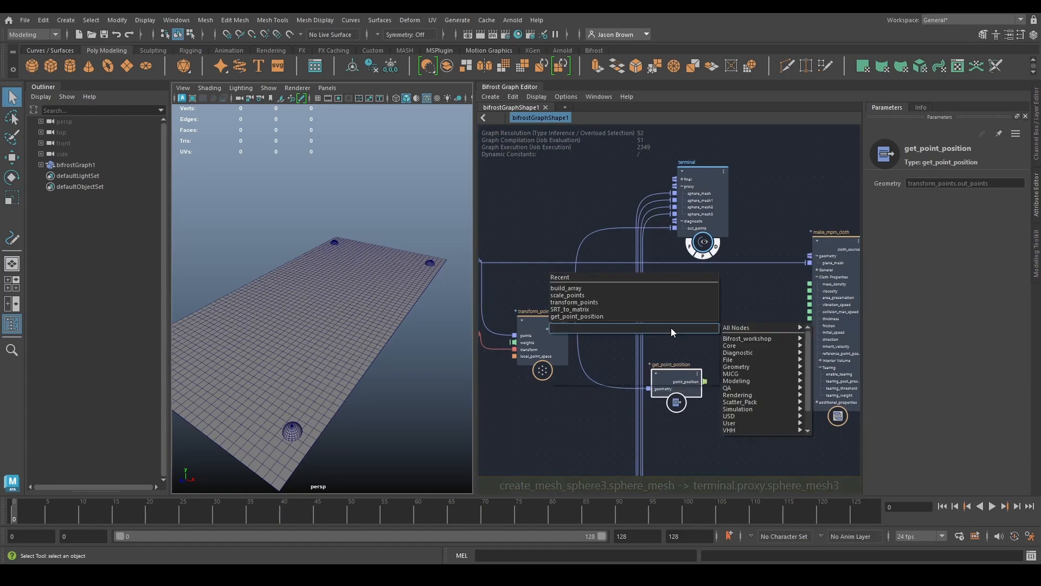
pyautogui.write('point_')
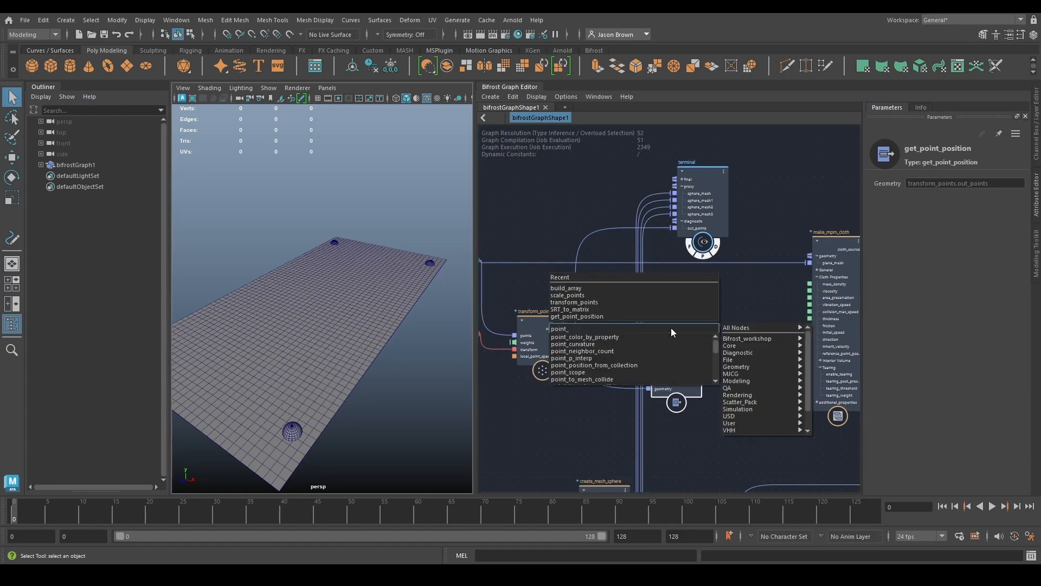
pyautogui.write('scope')
pyautogui.press('Return')
pyautogui.moveTo(674, 364); pyautogui.dragTo(705, 230)
pyautogui.keyDown('alt'); pyautogui.moveTo(711, 302); pyautogui.dragTo(723, 311, button='middle'); pyautogui.keyUp('alt')
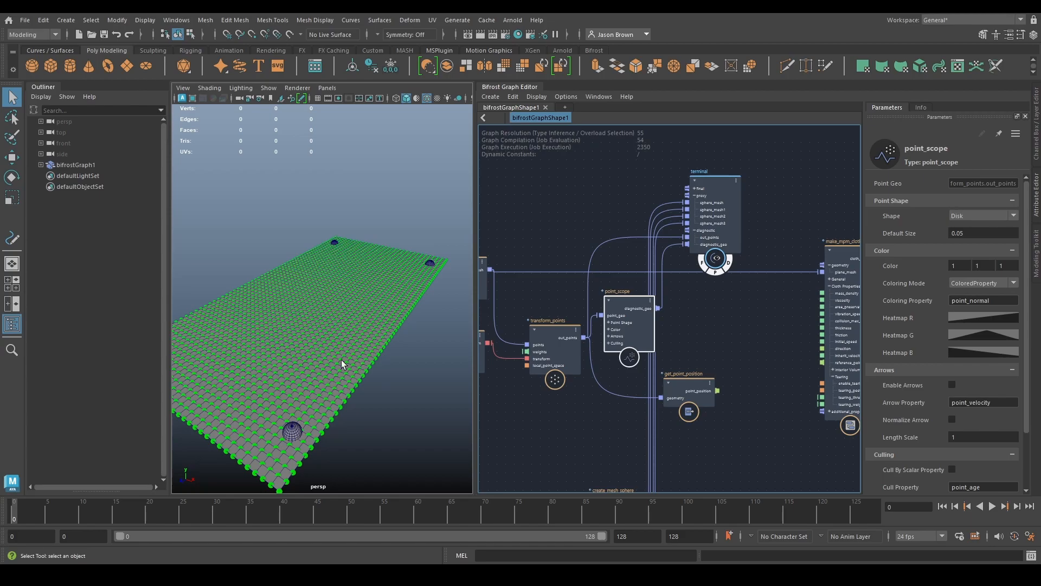
# - Set point_scope's Default Size to 0.02 and move the terminal node farther above it
pyautogui.click(983, 233)
pyautogui.write('0.02')
pyautogui.press('Return')
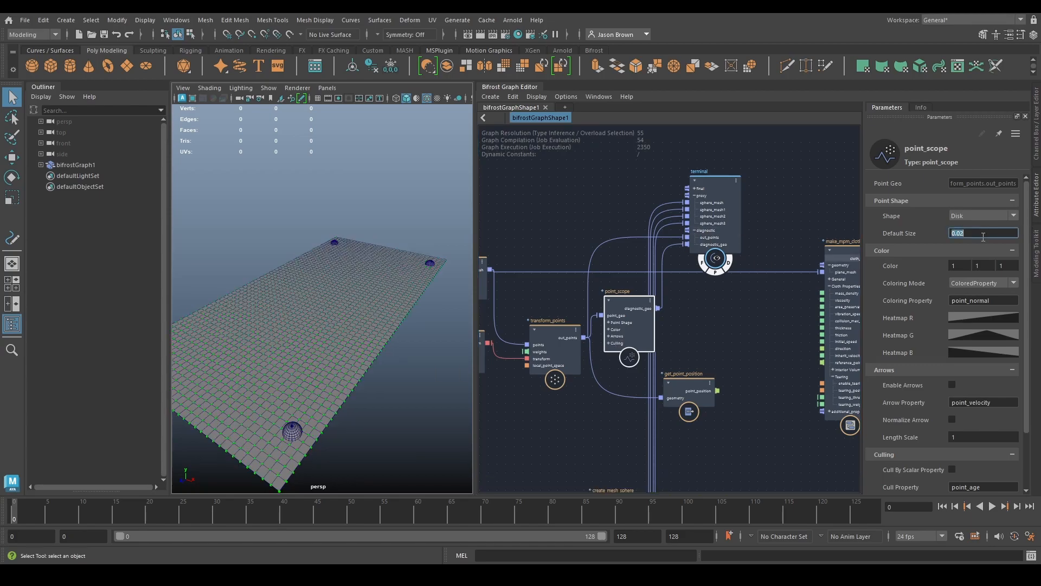
pyautogui.keyDown('alt'); pyautogui.moveTo(720, 306); pyautogui.dragTo(699, 324, button='middle'); pyautogui.keyUp('alt')
pyautogui.moveTo(695, 251); pyautogui.dragTo(703, 216)
pyautogui.keyDown('alt'); pyautogui.moveTo(708, 299); pyautogui.dragTo(720, 302, button='middle'); pyautogui.keyUp('alt')
# - Connect get_point_position's point_position output to make_mpm_cloth's reference_point_position input and tidy the node's position
pyautogui.keyDown('alt'); pyautogui.moveTo(690, 339); pyautogui.dragTo(673, 315, button='middle'); pyautogui.keyUp('alt')
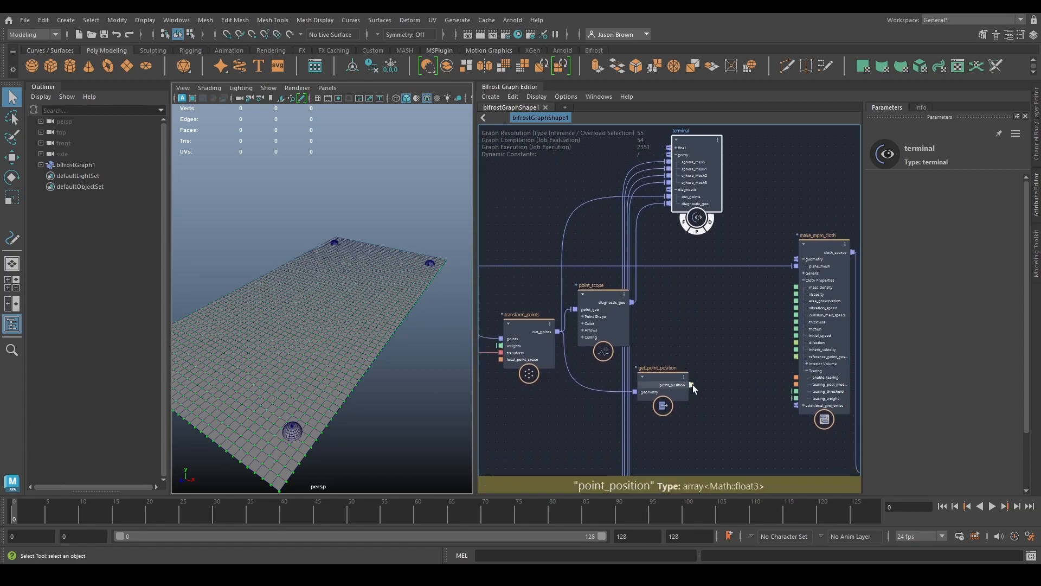
pyautogui.moveTo(692, 384); pyautogui.dragTo(799, 357)
pyautogui.moveTo(666, 387); pyautogui.dragTo(676, 372)
# - Move constrain_mpm clear of the collider node and disable gravity in mpm_solver_settings
pyautogui.scroll(-1, 770, 371)
pyautogui.keyDown('alt'); pyautogui.moveTo(770, 371); pyautogui.dragTo(600, 188, button='middle'); pyautogui.keyUp('alt')
pyautogui.keyDown('alt'); pyautogui.moveTo(725, 271); pyautogui.dragTo(674, 245, button='middle'); pyautogui.keyUp('alt')
pyautogui.moveTo(660, 251); pyautogui.dragTo(659, 244)
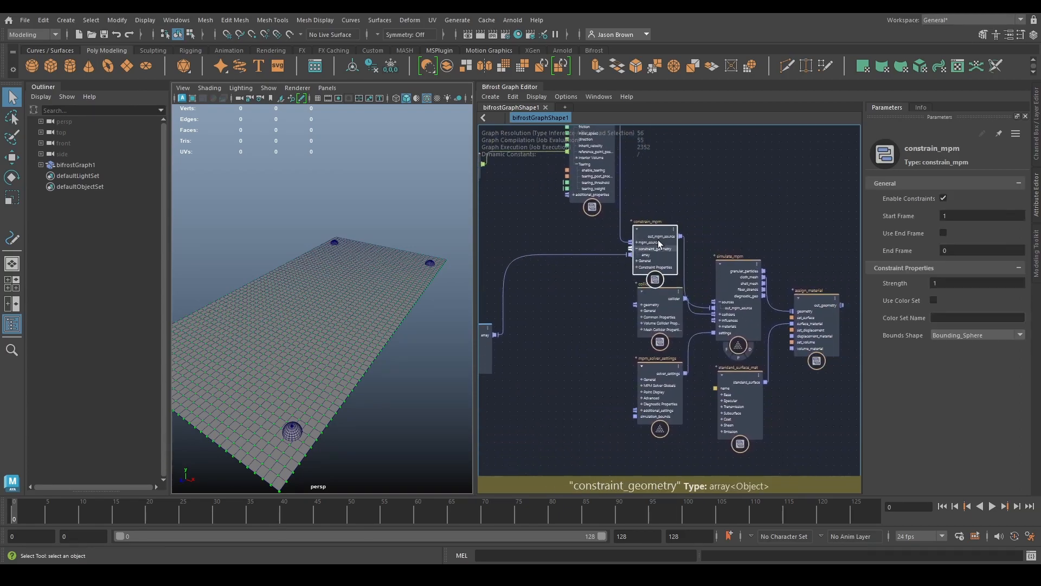
pyautogui.click(733, 284)
pyautogui.click(663, 386)
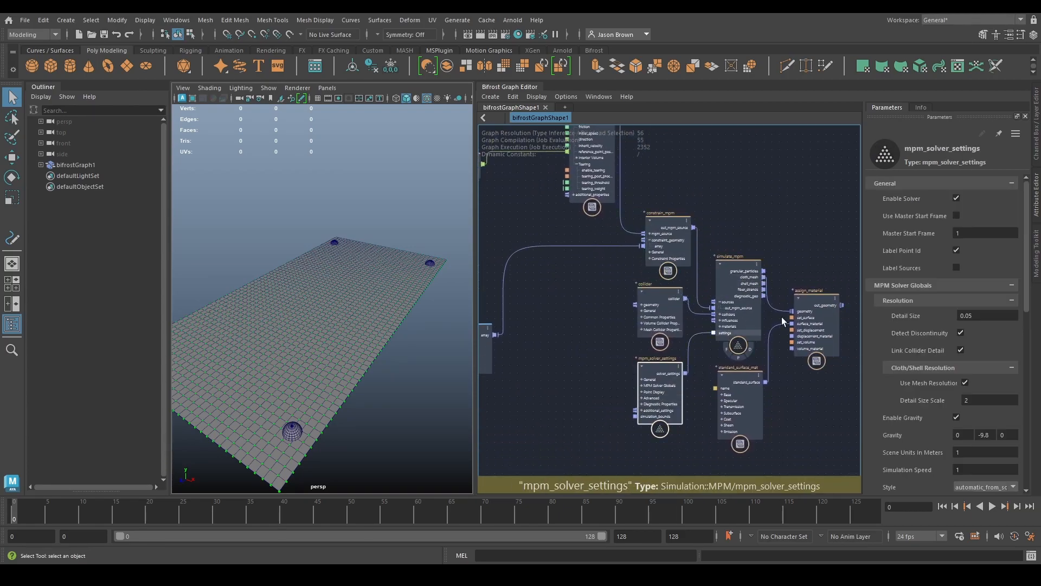
pyautogui.scroll(-5, 929, 391)
pyautogui.scroll(4, 957, 336)
pyautogui.scroll(-3, 965, 311)
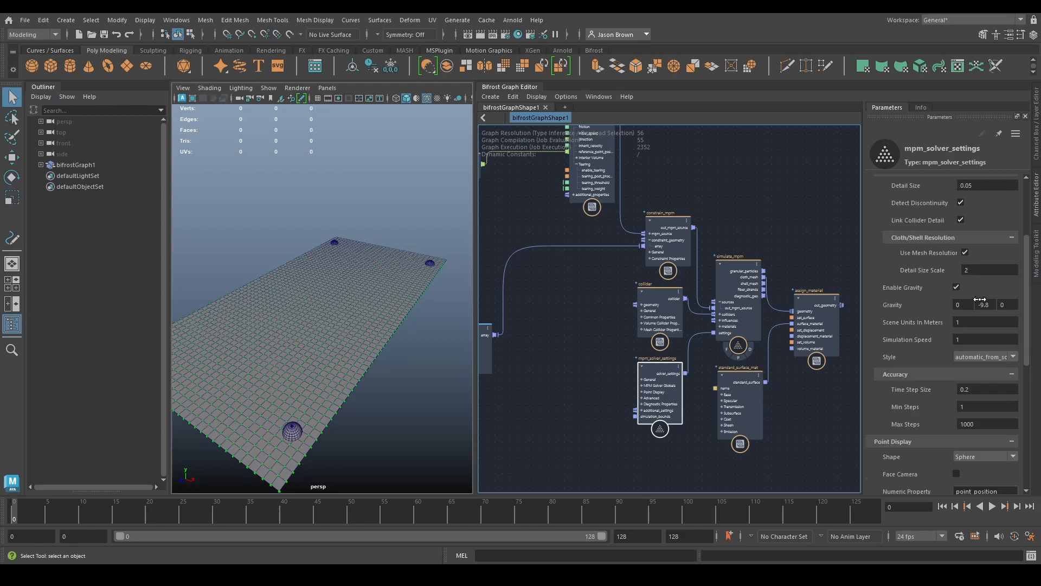
pyautogui.click(956, 287)
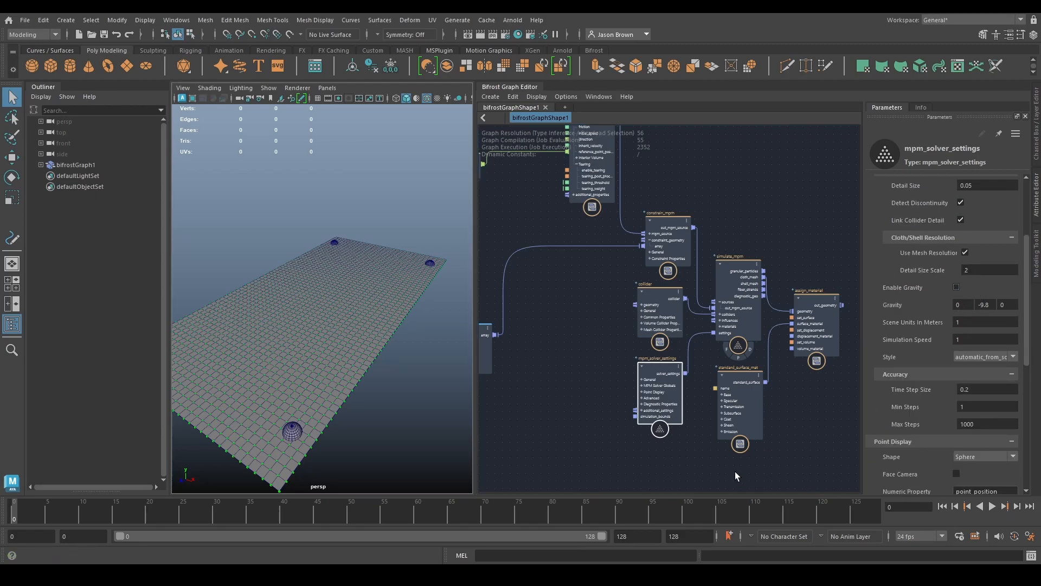
# - Turn off the terminal's diagnostic display and connect point_scope's diagnostic_geo to the terminal's proxy input
pyautogui.keyDown('alt'); pyautogui.moveTo(626, 336); pyautogui.dragTo(816, 421, button='middle'); pyautogui.keyUp('alt')
pyautogui.keyDown('alt'); pyautogui.moveTo(659, 279); pyautogui.dragTo(699, 406, button='middle'); pyautogui.keyUp('alt')
pyautogui.click(722, 245)
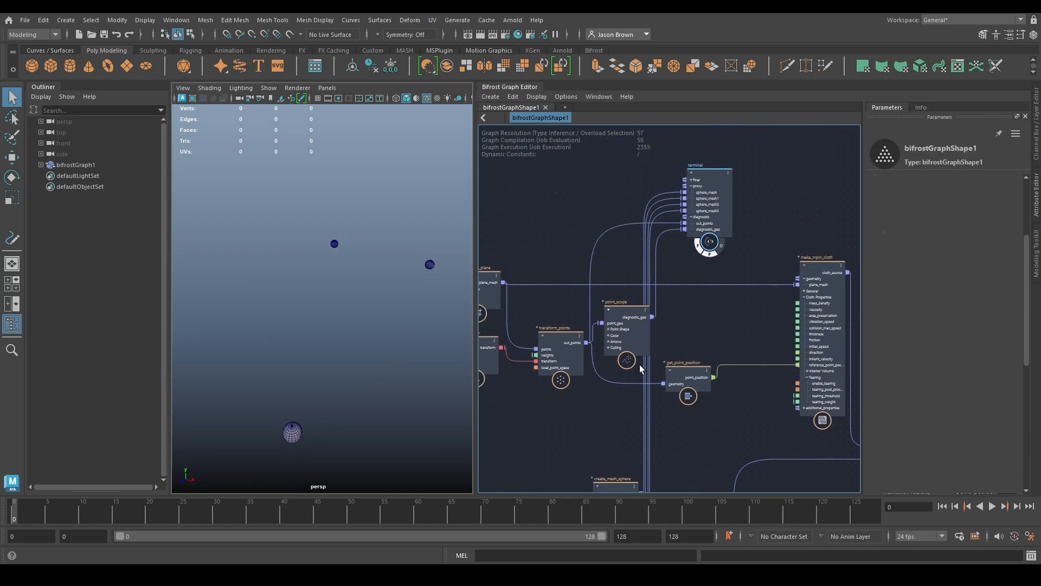
pyautogui.keyDown('alt'); pyautogui.moveTo(678, 316); pyautogui.dragTo(681, 344, button='middle'); pyautogui.keyUp('alt')
pyautogui.moveTo(656, 344); pyautogui.dragTo(692, 217)
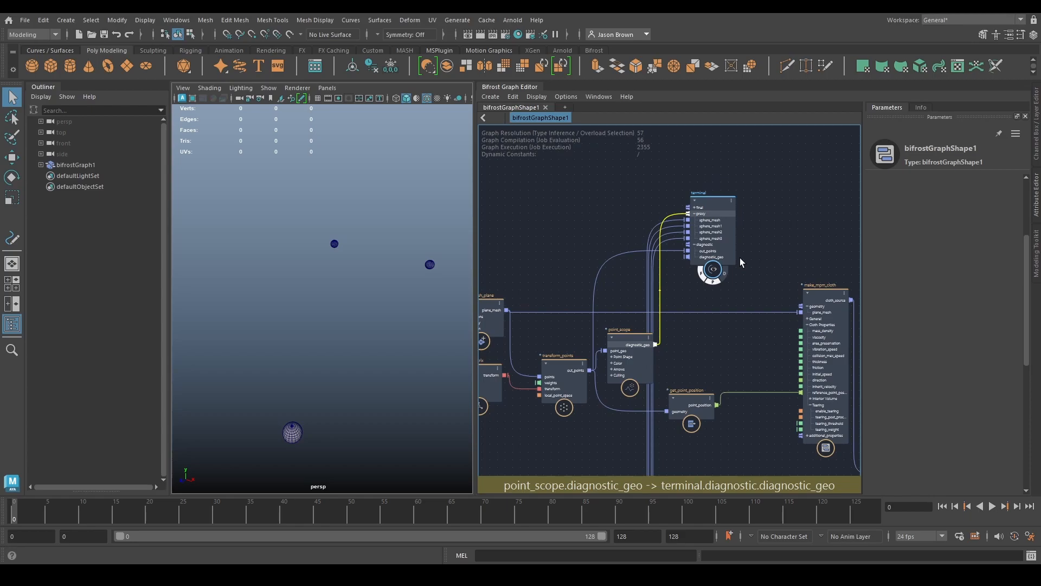
pyautogui.keyDown('alt'); pyautogui.moveTo(748, 336); pyautogui.dragTo(662, 251, button='middle'); pyautogui.keyUp('alt')
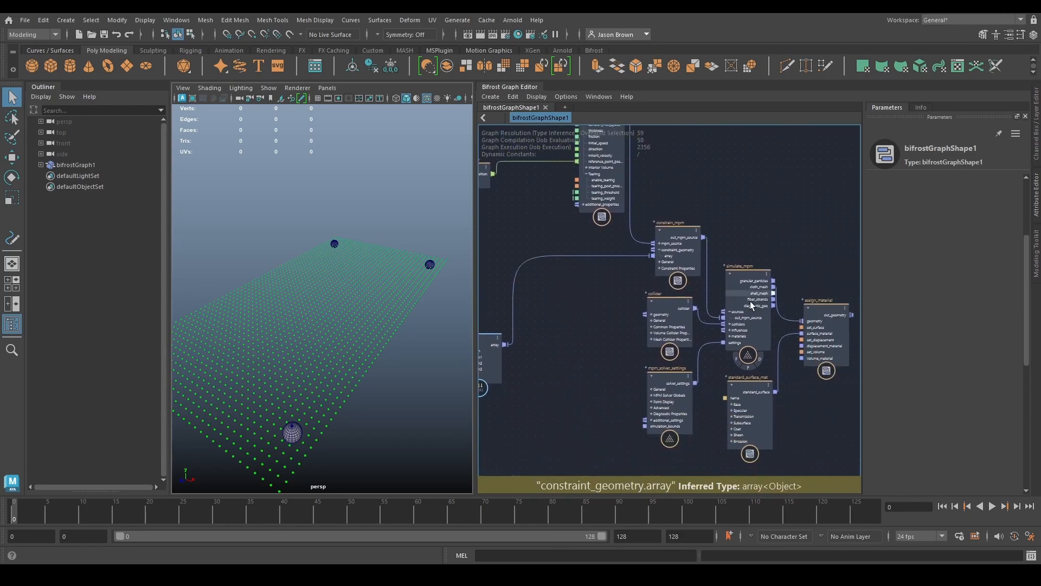
# - Toggle simulate_mpm's diagnostic display on and off, and turn on its proxy display to show the cloth
pyautogui.click(760, 358)
pyautogui.keyDown('alt'); pyautogui.moveTo(594, 300); pyautogui.dragTo(601, 323, button='middle'); pyautogui.keyUp('alt')
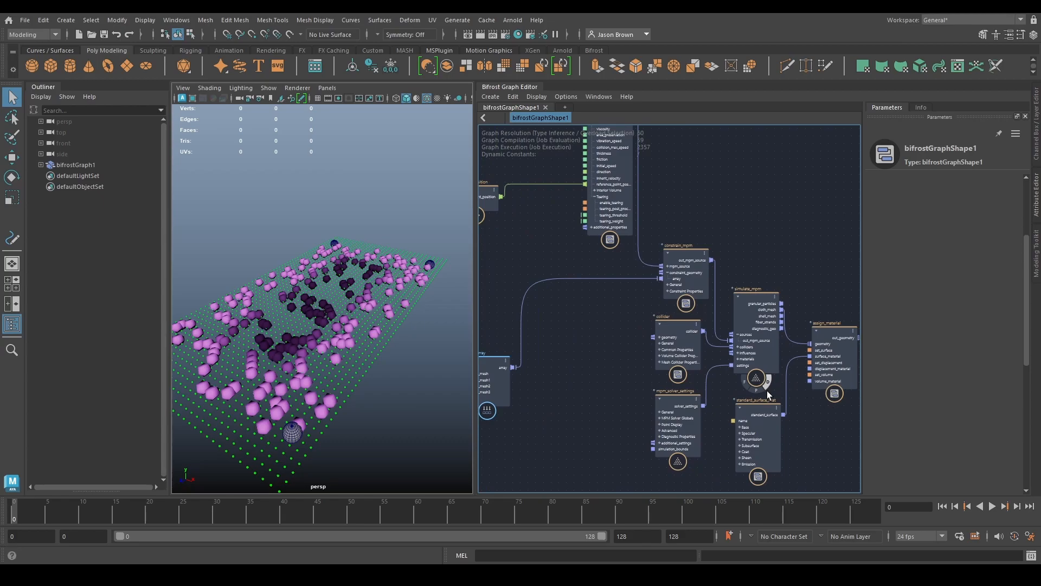
pyautogui.click(768, 388)
pyautogui.click(757, 390)
# - Frame the whole cloth with its corner spheres and play the simulation from the first frame to about frame 56
pyautogui.keyDown('alt'); pyautogui.moveTo(601, 362); pyautogui.dragTo(729, 433, button='middle'); pyautogui.keyUp('alt')
pyautogui.keyDown('alt'); pyautogui.moveTo(639, 349); pyautogui.dragTo(732, 404, button='middle'); pyautogui.keyUp('alt')
pyautogui.keyDown('alt'); pyautogui.moveTo(422, 380); pyautogui.dragTo(413, 406); pyautogui.keyUp('alt')
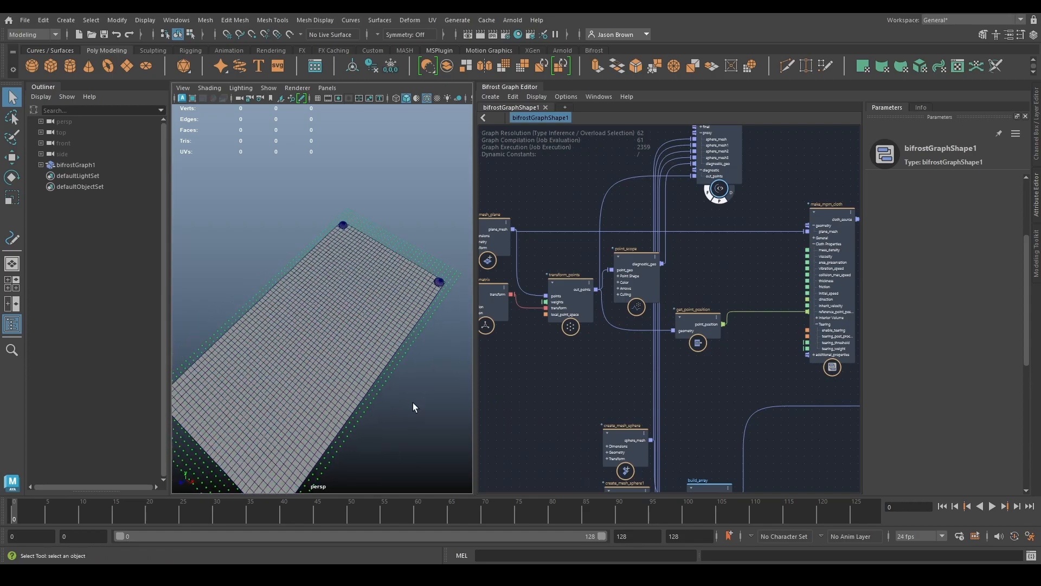
pyautogui.keyDown('alt'); pyautogui.moveTo(413, 406); pyautogui.dragTo(423, 359, button='right'); pyautogui.keyUp('alt')
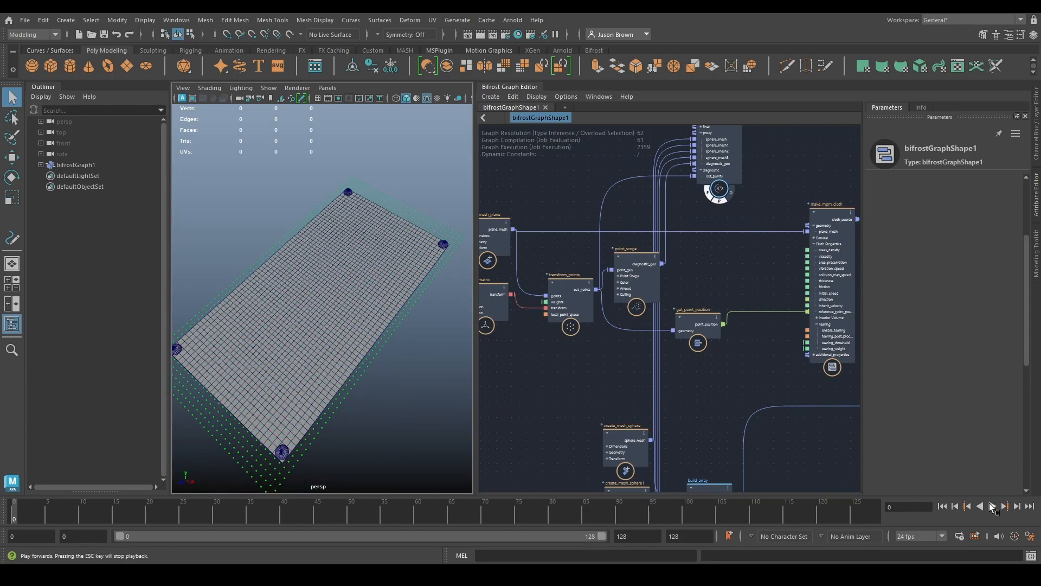
pyautogui.click(992, 506)
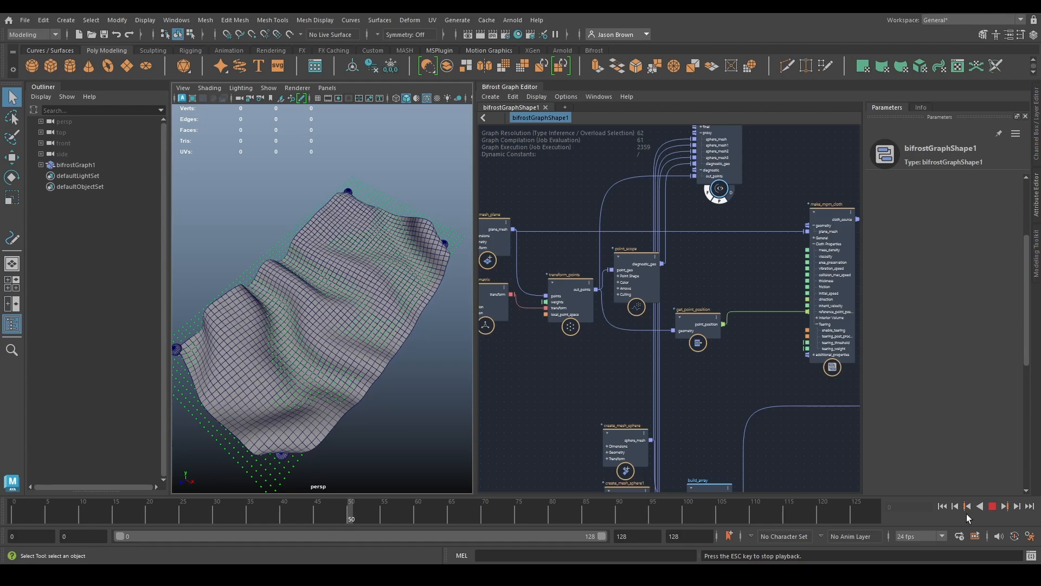
pyautogui.click(992, 509)
# - Examine the wrinkled cloth from other angles and replay the simulation from the first frame to about frame 53
pyautogui.keyDown('alt'); pyautogui.moveTo(358, 372); pyautogui.dragTo(390, 299); pyautogui.keyUp('alt')
pyautogui.keyDown('alt'); pyautogui.moveTo(226, 290); pyautogui.dragTo(372, 262); pyautogui.keyUp('alt')
pyautogui.keyDown('alt'); pyautogui.moveTo(318, 241); pyautogui.dragTo(385, 321); pyautogui.keyUp('alt')
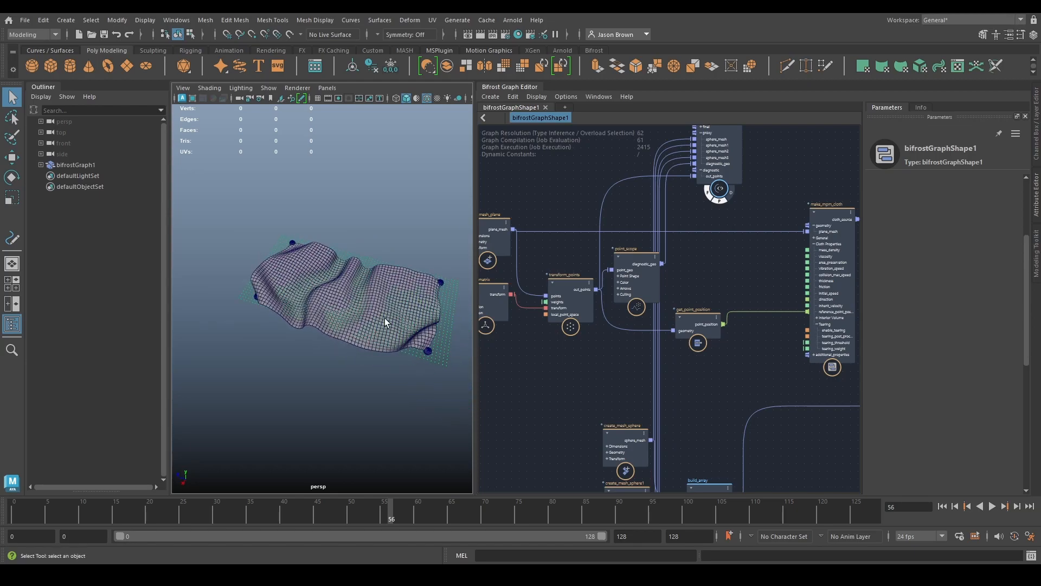
pyautogui.click(942, 506)
pyautogui.click(990, 506)
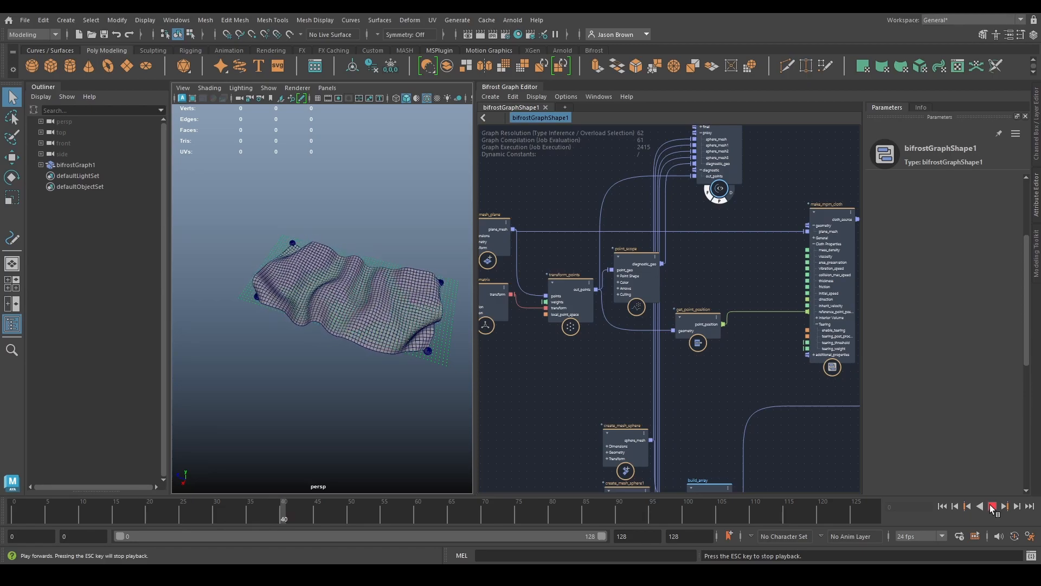
pyautogui.click(992, 506)
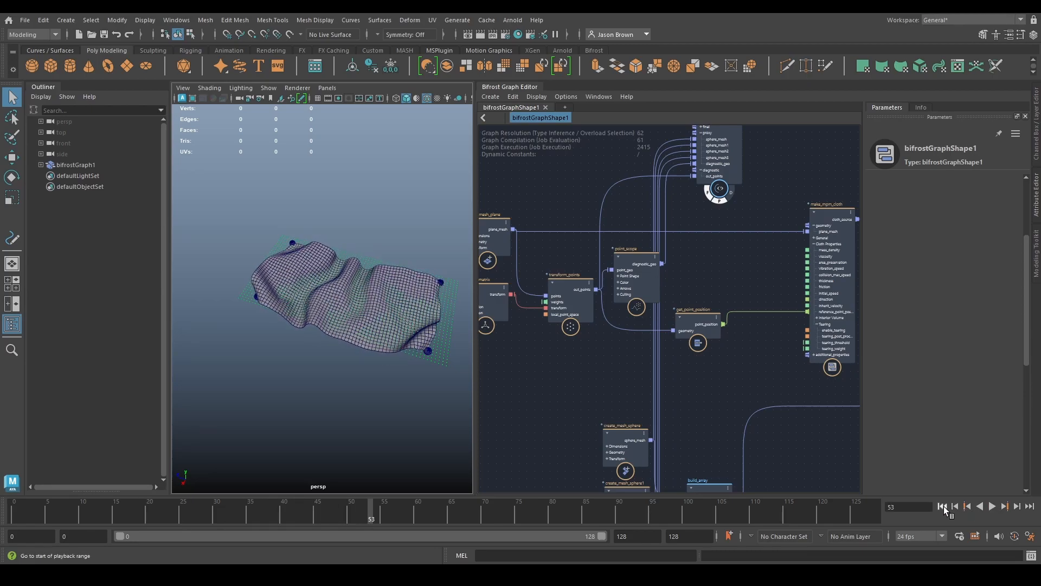
# - Return to the first frame and set SRT_to_matrix's scale to 0.9 on all three axes
pyautogui.click(944, 506)
pyautogui.keyDown('alt'); pyautogui.moveTo(565, 351); pyautogui.dragTo(642, 375, button='middle'); pyautogui.keyUp('alt')
pyautogui.click(569, 332)
pyautogui.click(932, 184)
pyautogui.write('0.9')
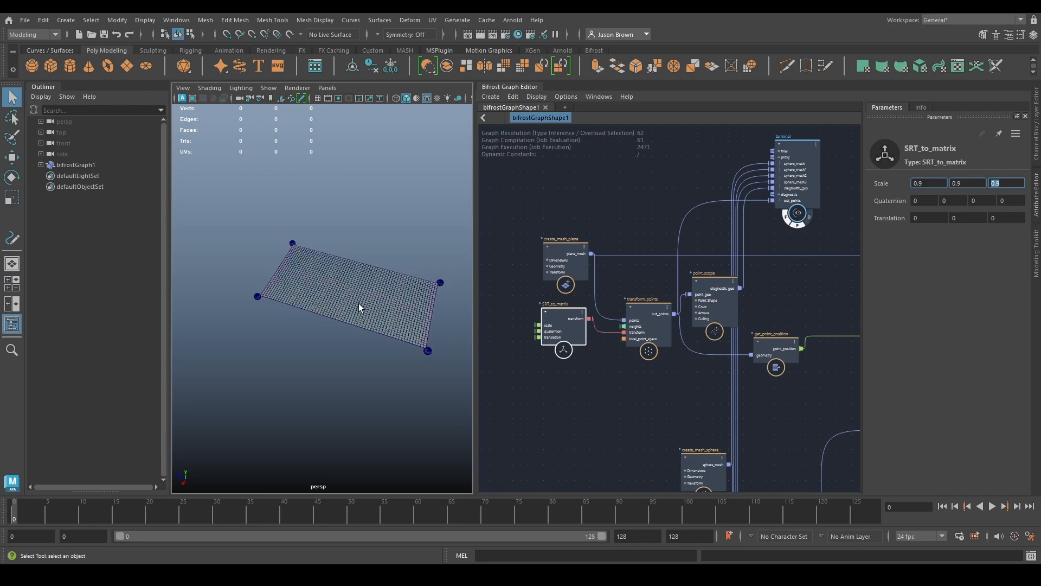
# - Set SRT_to_matrix's X scale to 1
pyautogui.keyDown('alt'); pyautogui.moveTo(358, 303); pyautogui.dragTo(421, 369, button='right'); pyautogui.keyUp('alt')
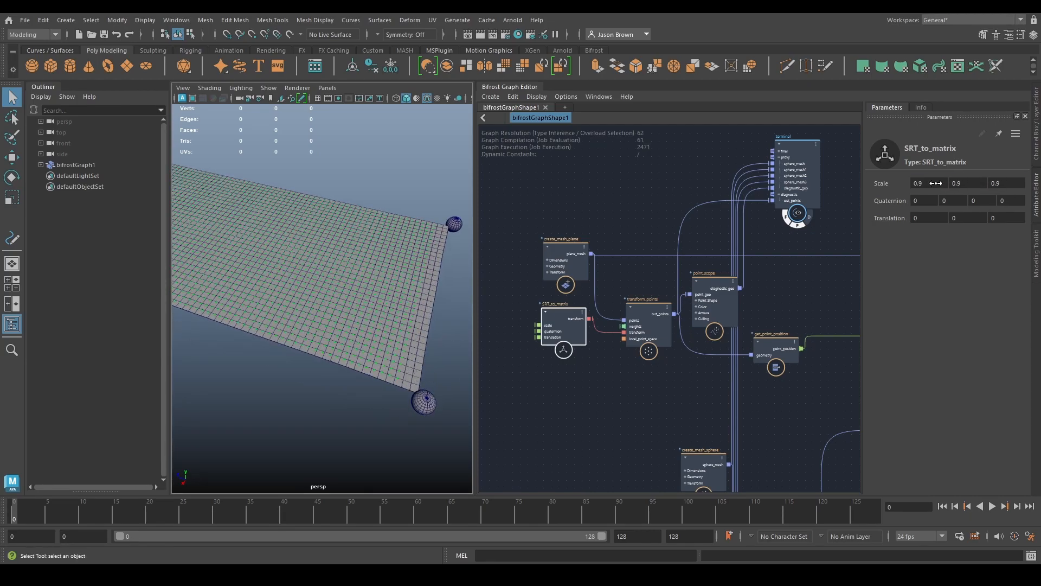
pyautogui.write('1')
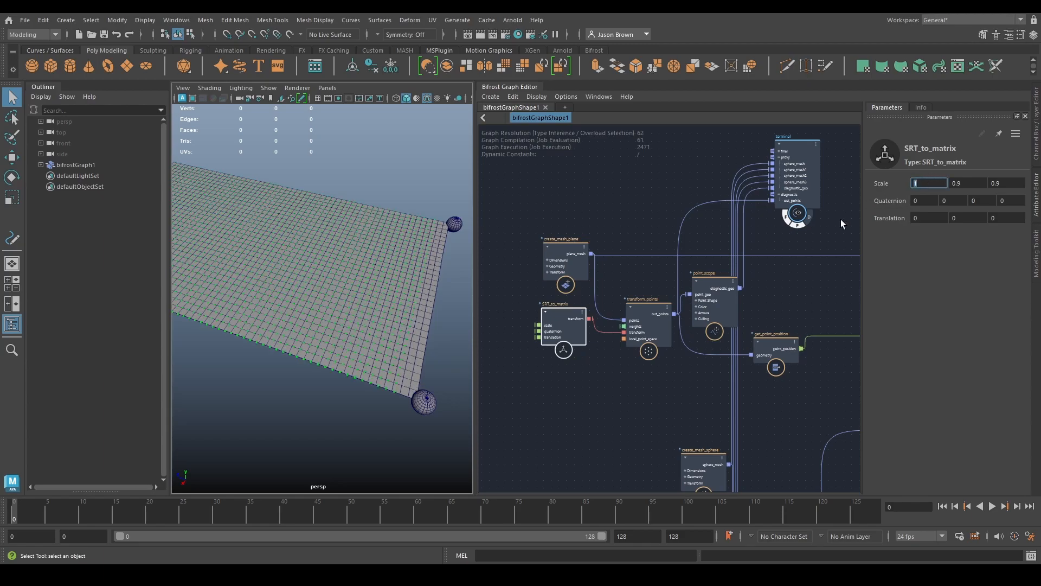
pyautogui.moveTo(604, 376); pyautogui.dragTo(627, 397, button='middle')
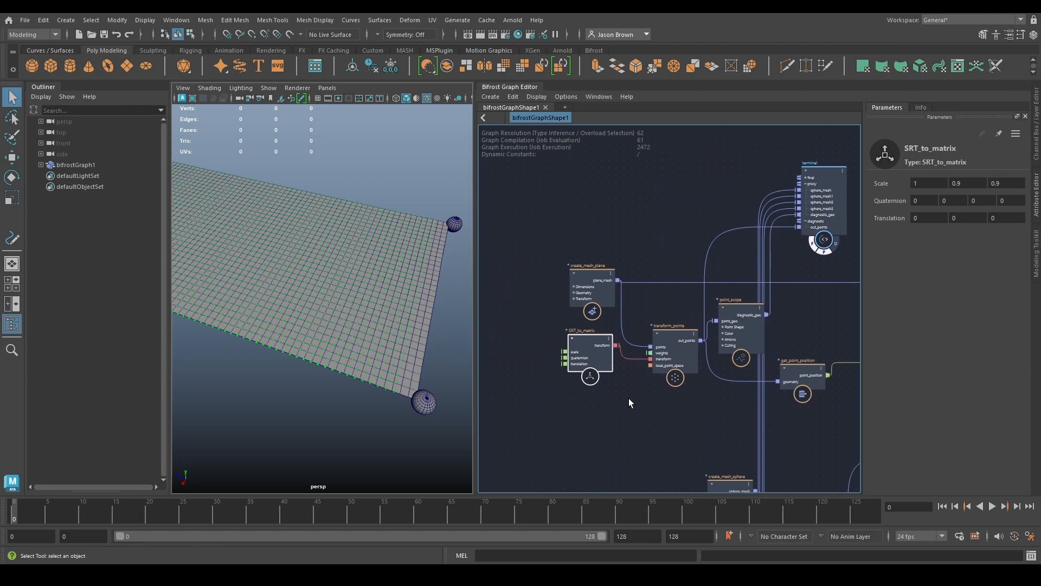
# - View the cloth from the side and play the simulation from the first frame to about frame 64
pyautogui.keyDown('alt'); pyautogui.moveTo(445, 395); pyautogui.dragTo(349, 411); pyautogui.keyUp('alt')
pyautogui.keyDown('alt'); pyautogui.moveTo(275, 418); pyautogui.dragTo(355, 423); pyautogui.keyUp('alt')
pyautogui.keyDown('alt'); pyautogui.moveTo(265, 250); pyautogui.dragTo(365, 307); pyautogui.keyUp('alt')
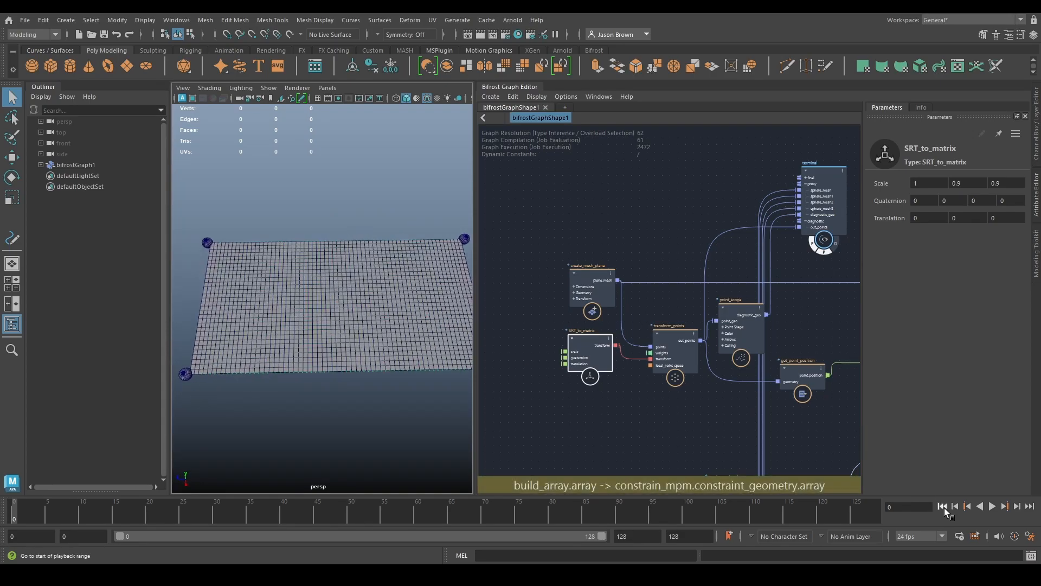
pyautogui.click(993, 506)
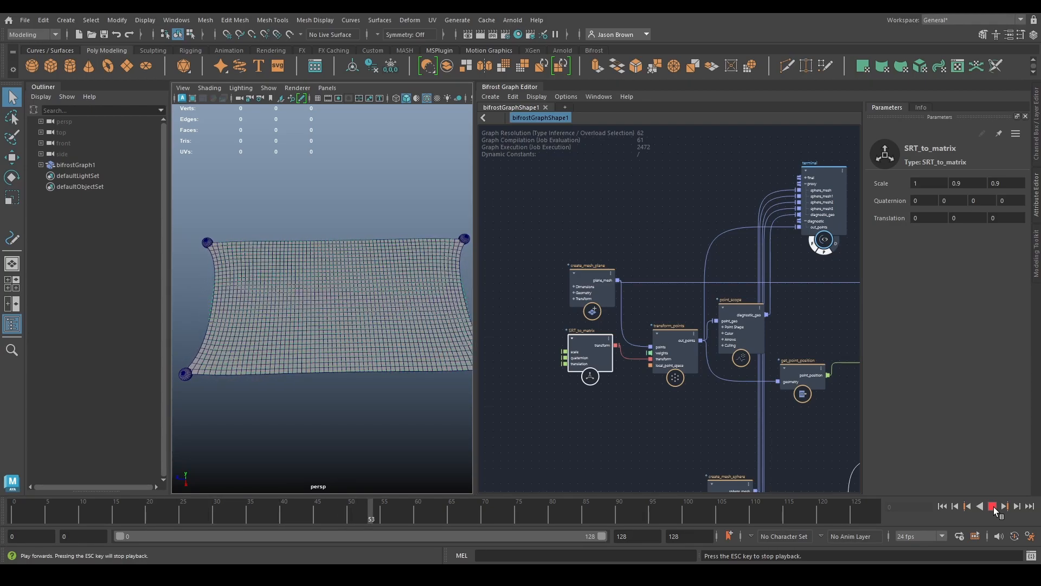
pyautogui.click(992, 506)
# - Set SRT_to_matrix's scale to 1, 1, 1.2 and play the simulation from the start to about frame 82
pyautogui.keyDown('alt'); pyautogui.moveTo(320, 318); pyautogui.dragTo(385, 302); pyautogui.keyUp('alt')
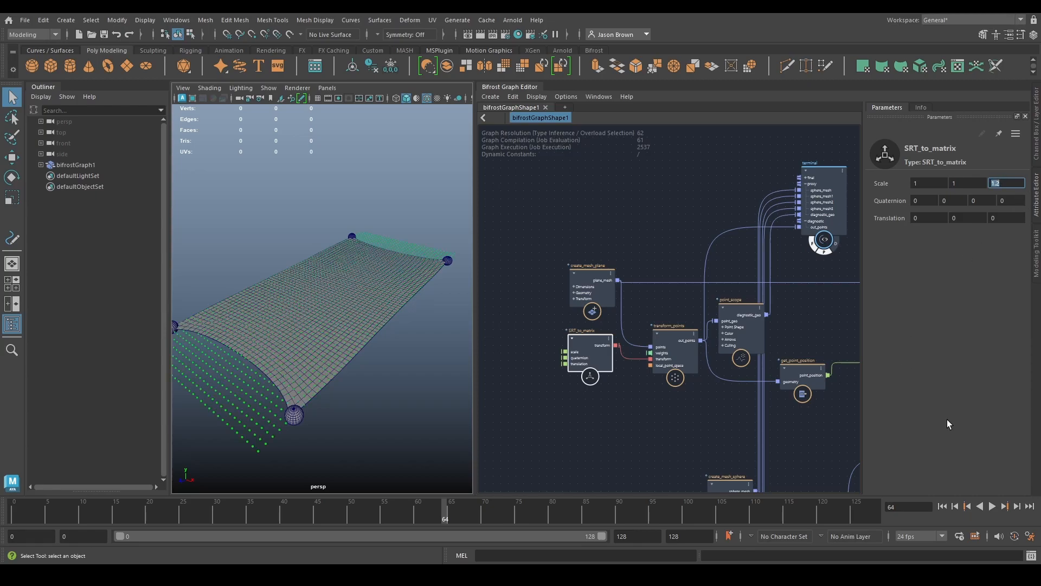
pyautogui.click(990, 506)
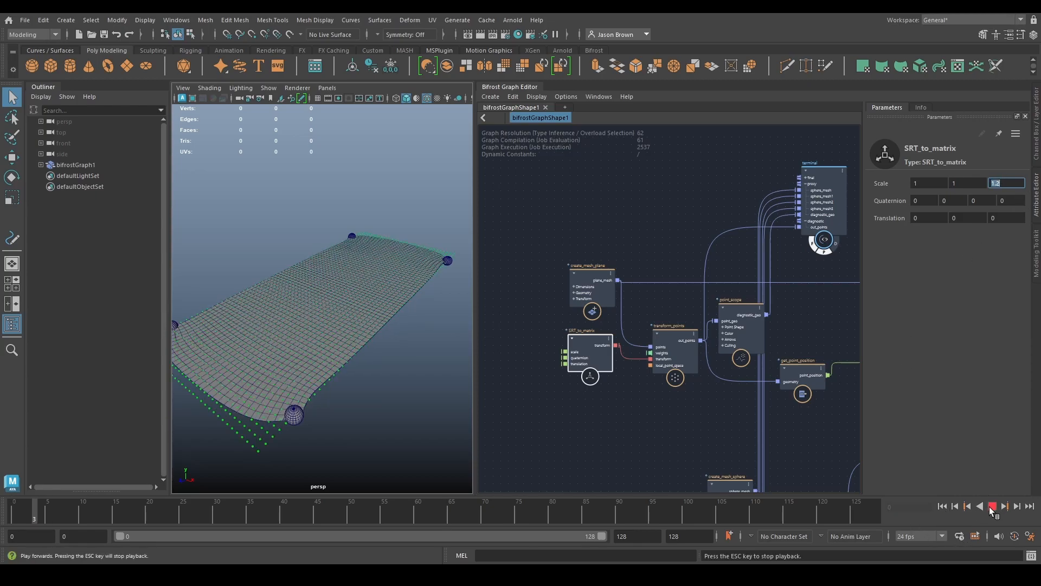
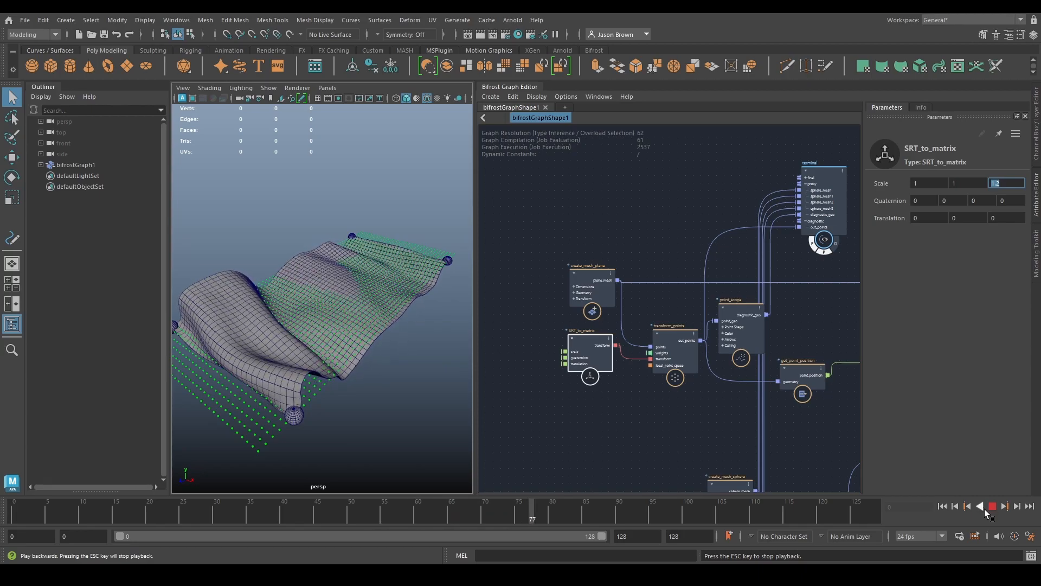
pyautogui.click(993, 506)
# - Nudge the get_point_position node and set SRT_to_matrix's Z scale to 3
pyautogui.moveTo(817, 340); pyautogui.dragTo(649, 280, button='middle')
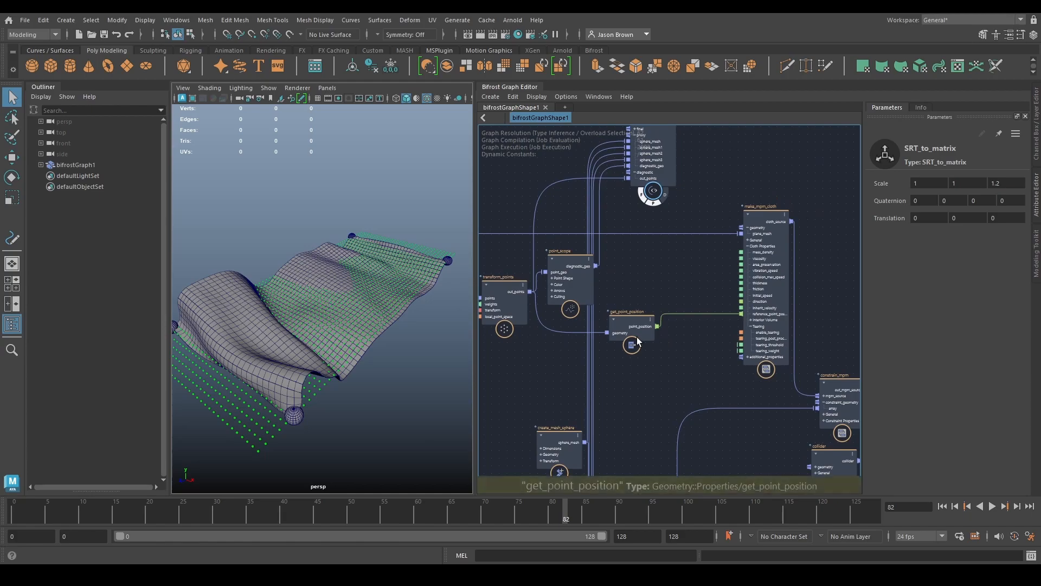
pyautogui.click(642, 328)
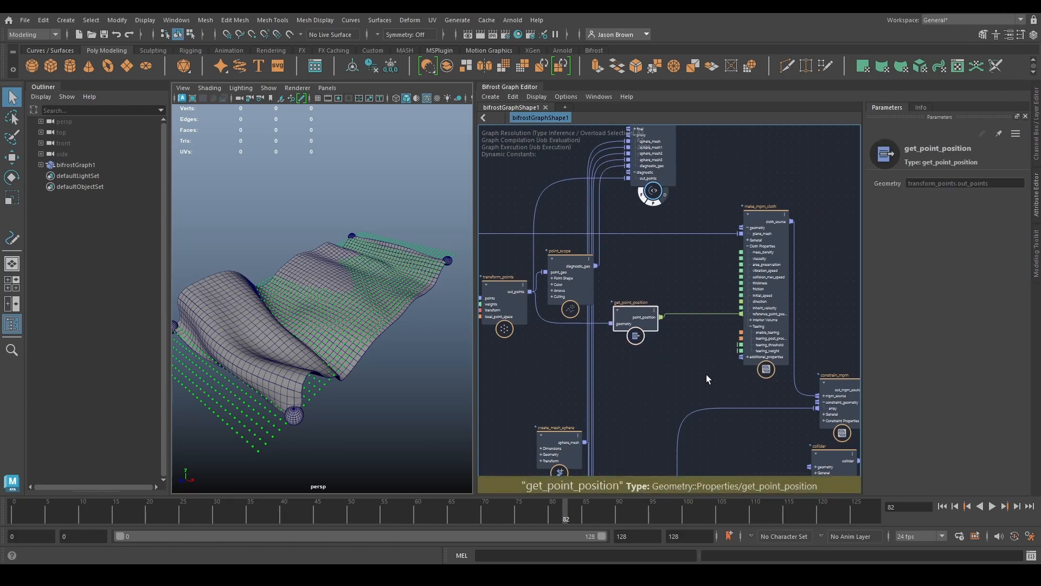
pyautogui.moveTo(567, 374); pyautogui.dragTo(757, 398, button='middle')
pyautogui.click(611, 328)
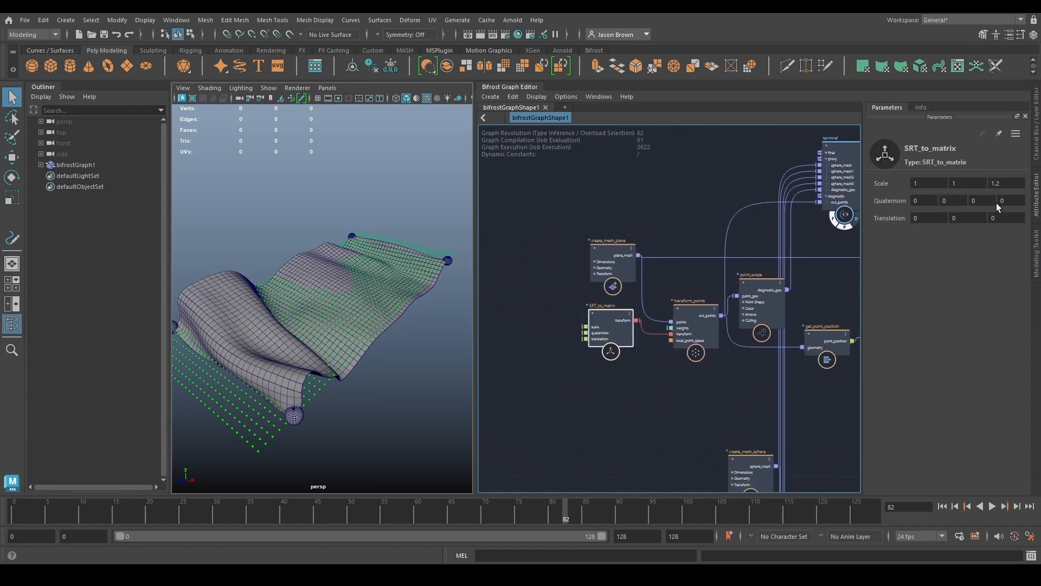
pyautogui.click(1002, 184)
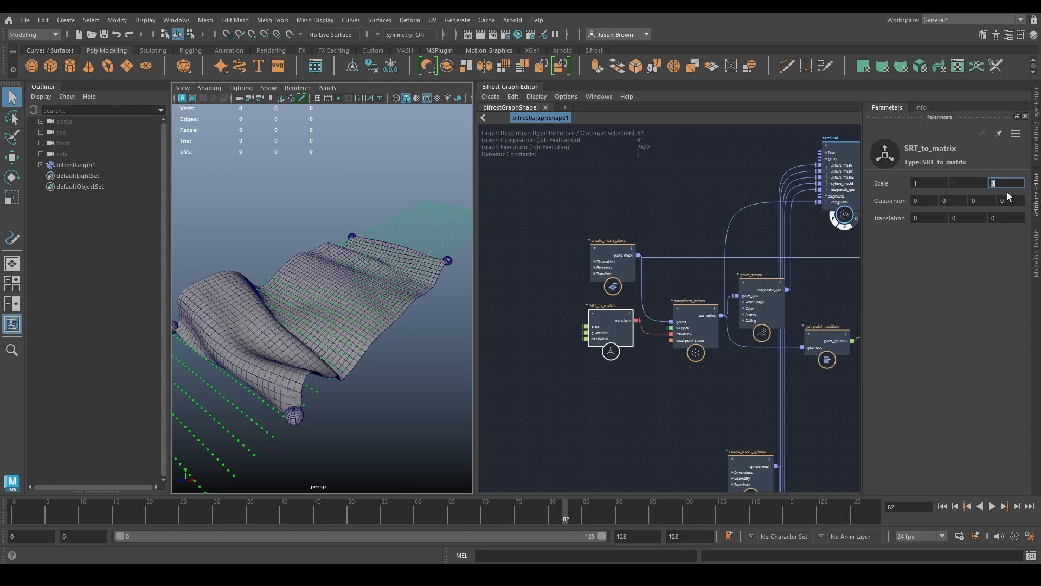
# - Play the simulation to about frame 61, with the cloth and its stretched reference points in view
pyautogui.click(991, 506)
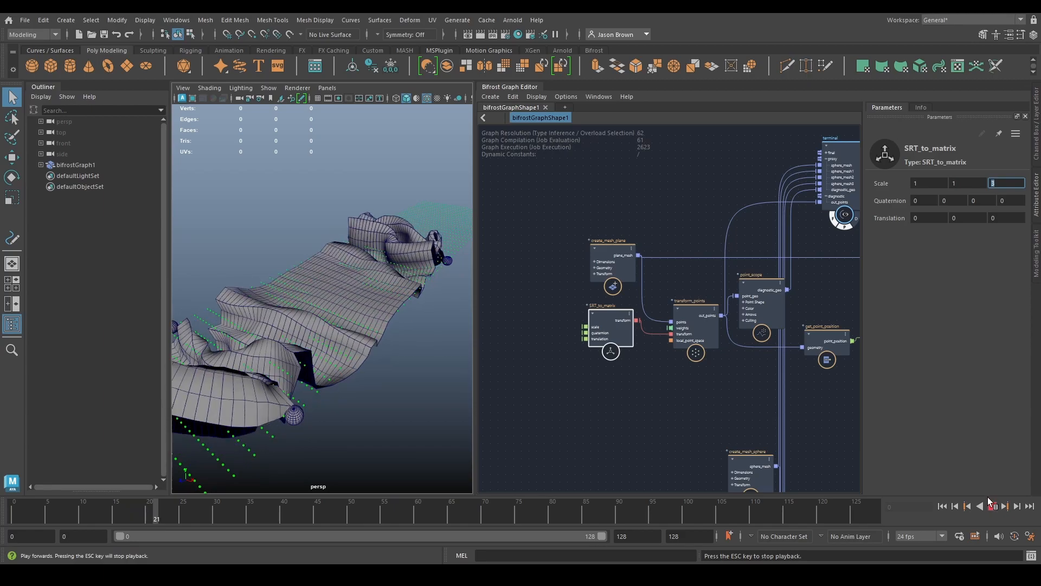
pyautogui.scroll(-6, 395, 414)
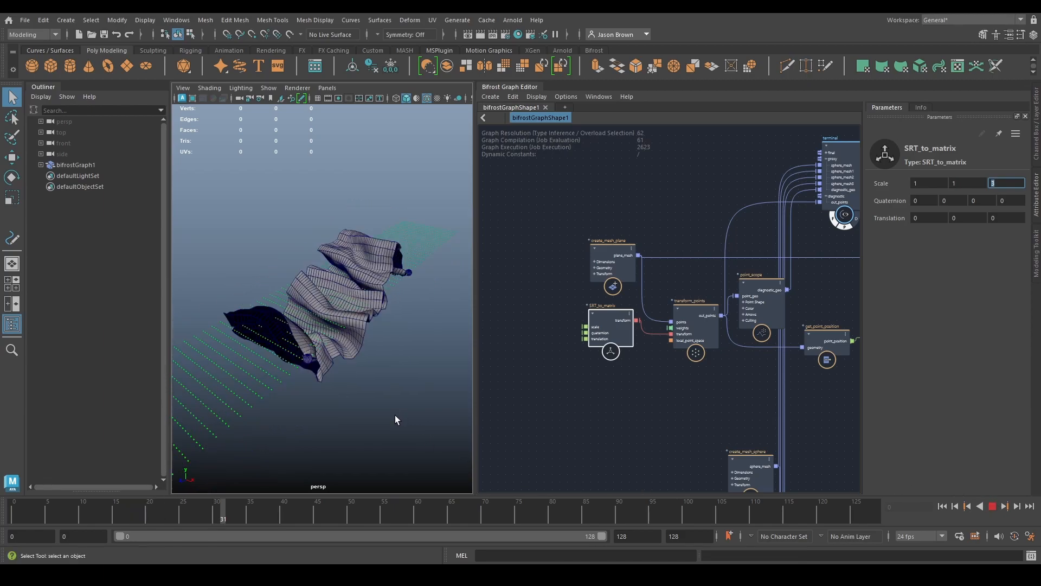
pyautogui.keyDown('alt'); pyautogui.moveTo(314, 360); pyautogui.dragTo(319, 360); pyautogui.keyUp('alt')
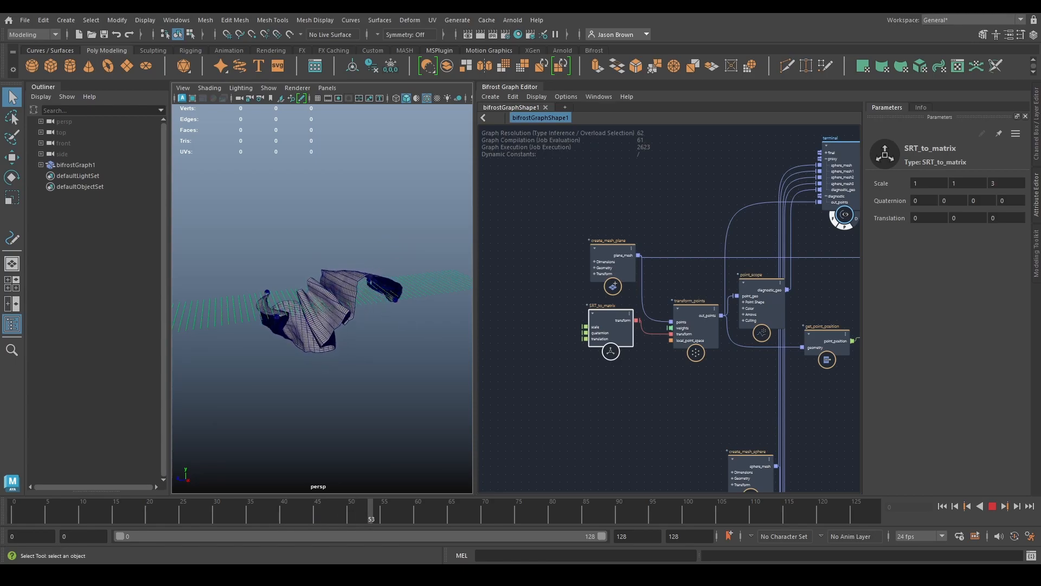
pyautogui.click(994, 507)
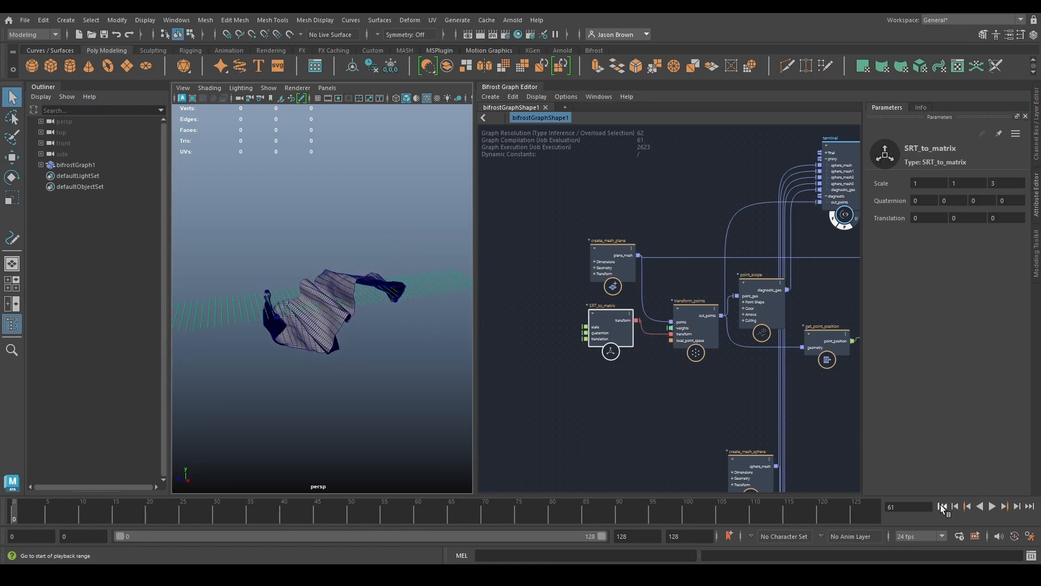
# - Return to the first frame and set SRT_to_matrix's Z scale to 1.1
pyautogui.click(942, 507)
pyautogui.click(1008, 182)
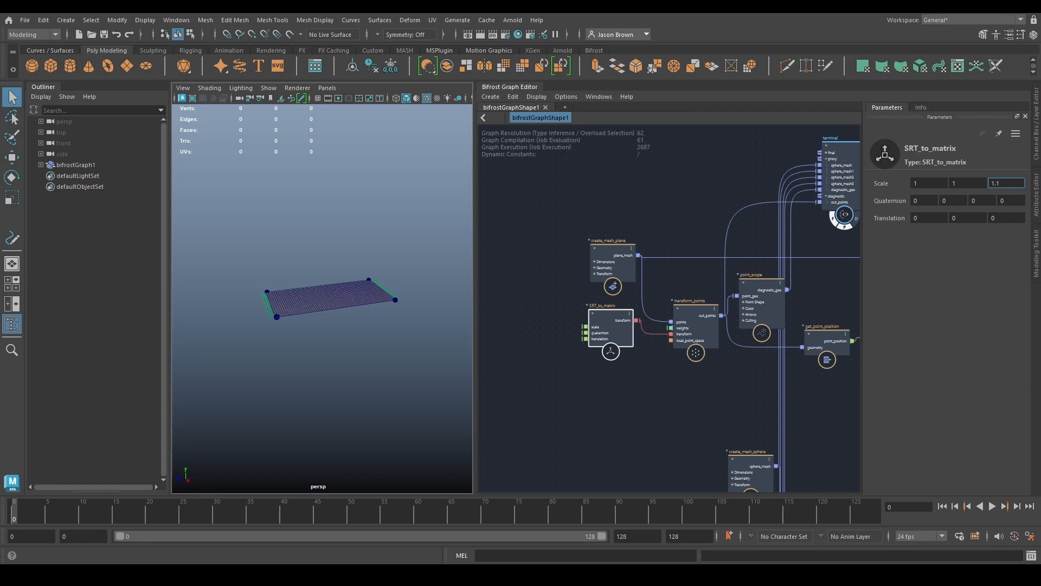
pyautogui.press('Return')
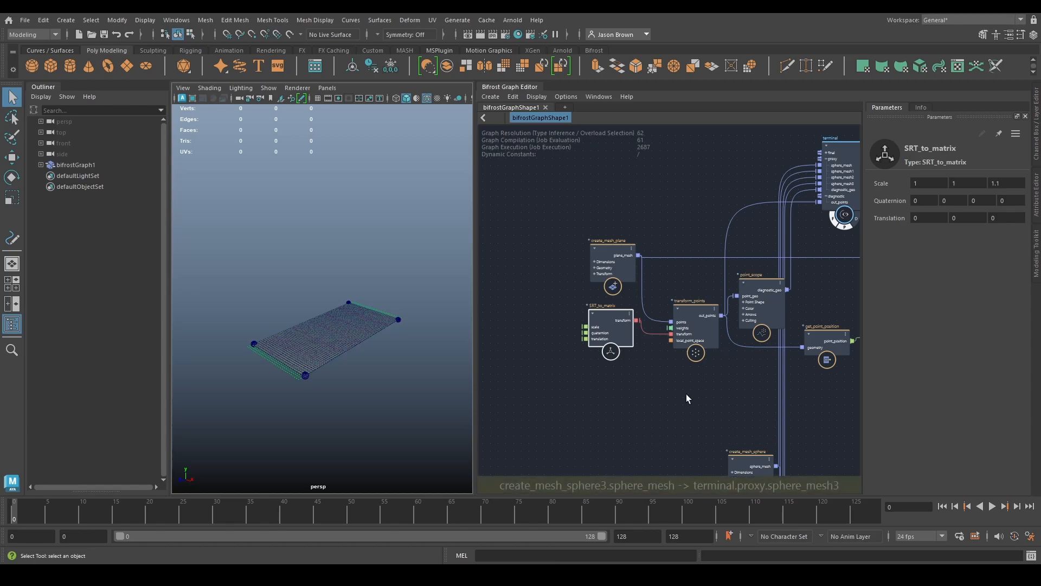
# - Set SRT_to_matrix's Z scale to 1 and play the simulation to about frame 13
pyautogui.keyDown('alt'); pyautogui.moveTo(686, 394); pyautogui.dragTo(586, 415, button='middle'); pyautogui.keyUp('alt')
pyautogui.scroll(3, 764, 418)
pyautogui.keyDown('alt'); pyautogui.moveTo(763, 418); pyautogui.dragTo(761, 431, button='middle'); pyautogui.keyUp('alt')
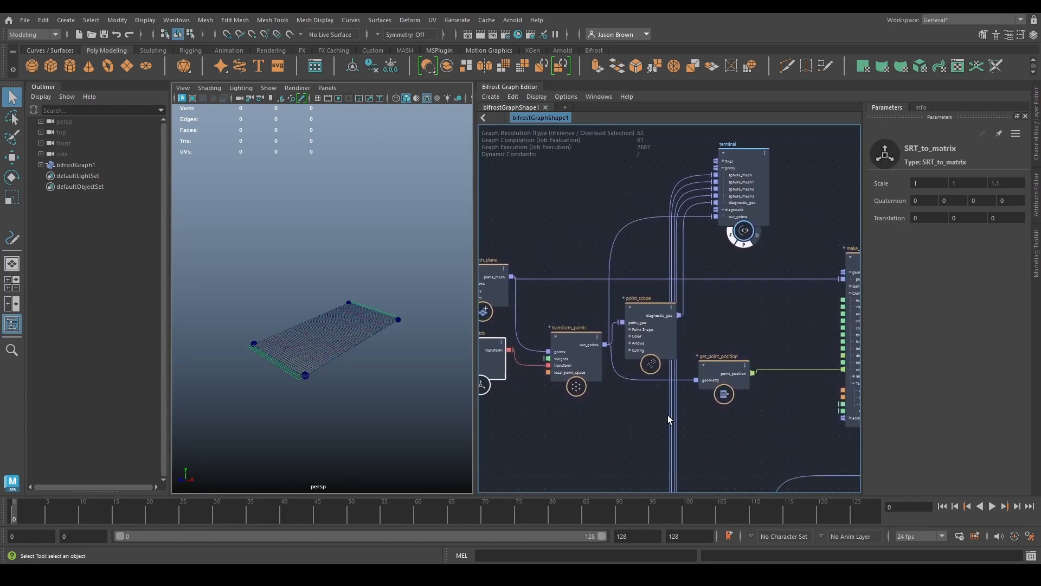
pyautogui.click(1009, 184)
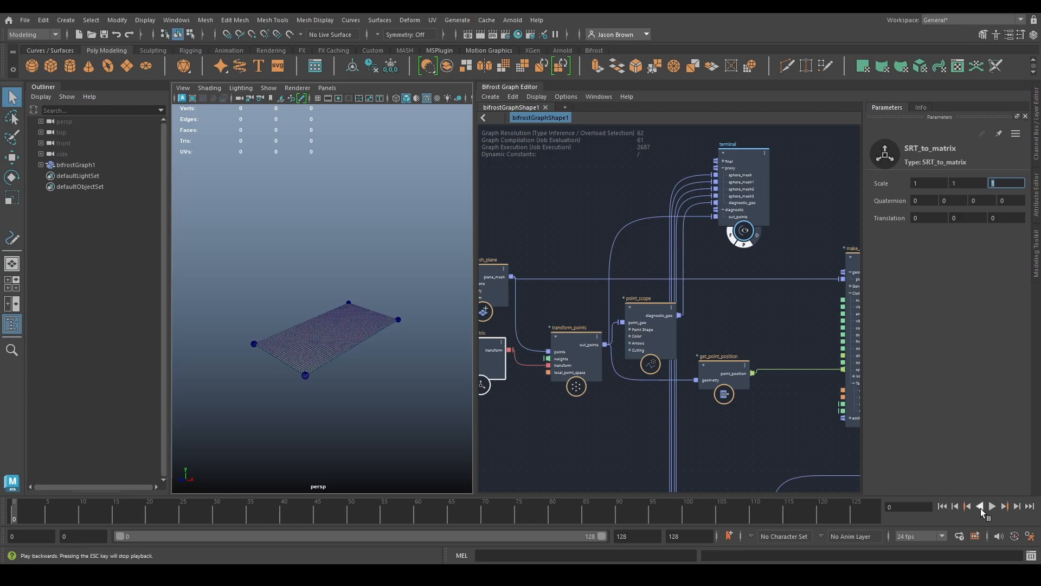
pyautogui.click(993, 506)
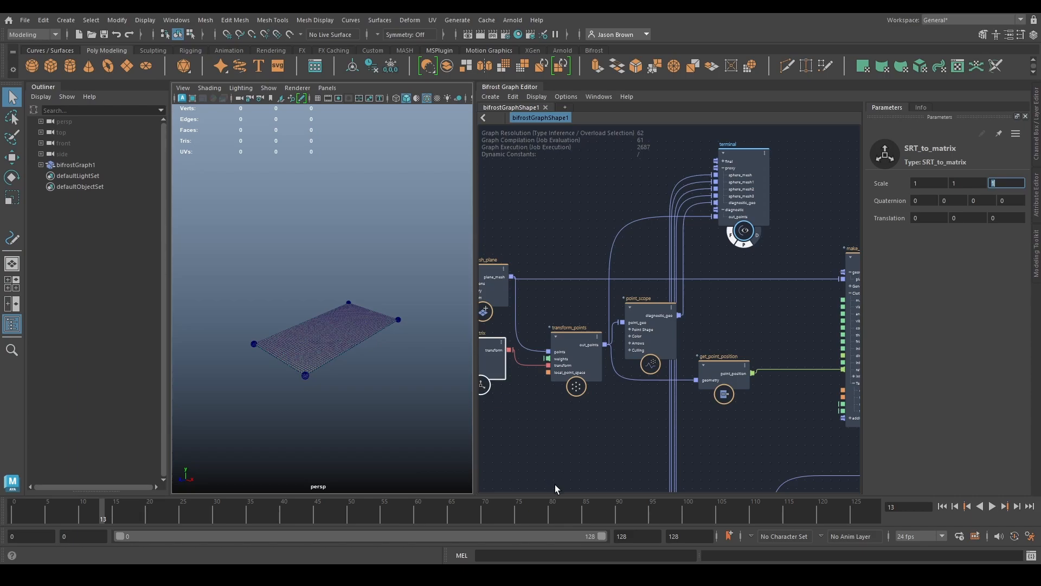
# - Enable gravity in mpm_solver_settings and play the simulation to about frame 26
pyautogui.scroll(-2, 729, 334)
pyautogui.keyDown('alt'); pyautogui.moveTo(845, 451); pyautogui.dragTo(590, 337, button='middle'); pyautogui.keyUp('alt')
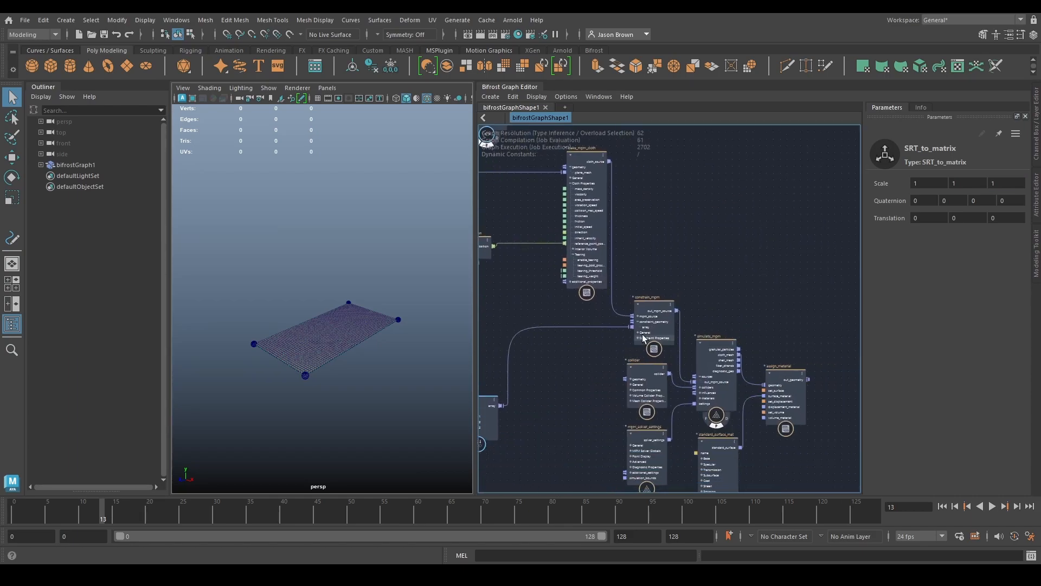
pyautogui.keyDown('alt'); pyautogui.moveTo(719, 328); pyautogui.dragTo(722, 244, button='middle'); pyautogui.keyUp('alt')
pyautogui.scroll(1, 726, 244)
pyautogui.scroll(2, 714, 375)
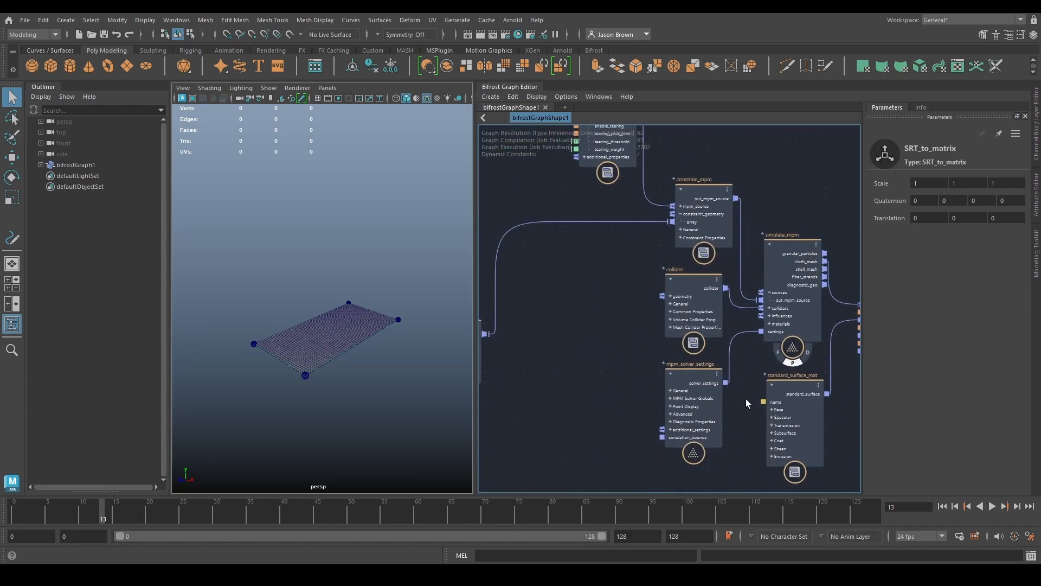
pyautogui.click(700, 379)
pyautogui.click(956, 417)
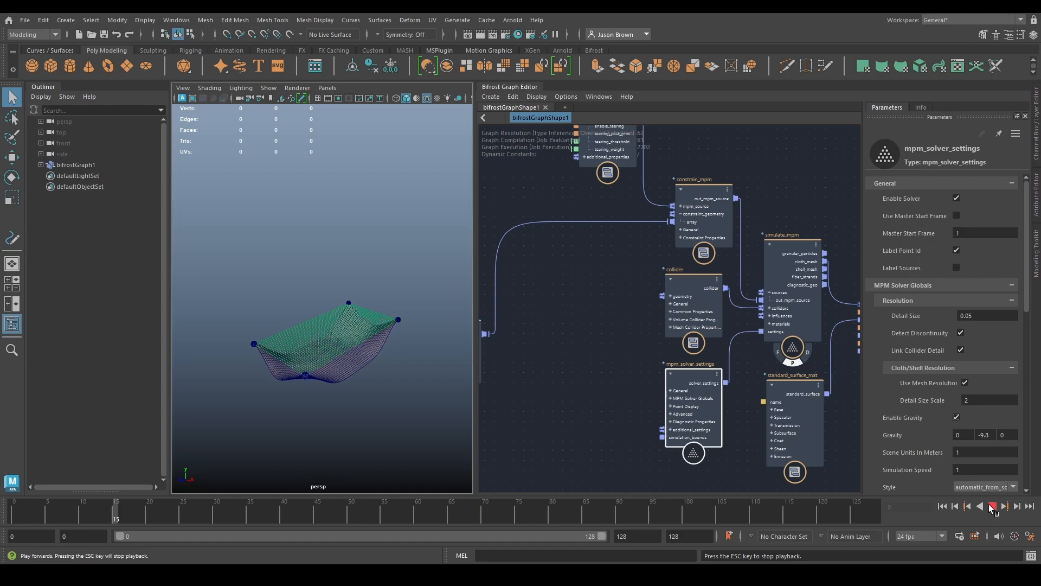
pyautogui.click(991, 506)
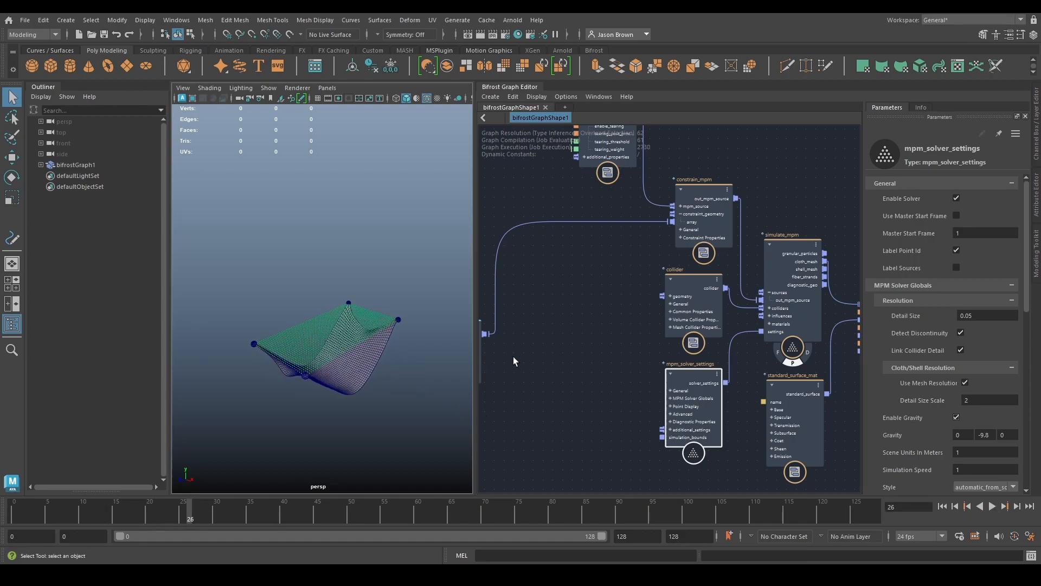
# - Select SRT_to_matrix, which feeds transform_points, and set its Z scale to 1.2
pyautogui.keyDown('alt'); pyautogui.moveTo(531, 337); pyautogui.dragTo(764, 351, button='middle'); pyautogui.keyUp('alt')
pyautogui.keyDown('alt'); pyautogui.moveTo(741, 392); pyautogui.dragTo(756, 522, button='middle'); pyautogui.keyUp('alt')
pyautogui.keyDown('alt'); pyautogui.moveTo(711, 350); pyautogui.dragTo(697, 410, button='middle'); pyautogui.keyUp('alt')
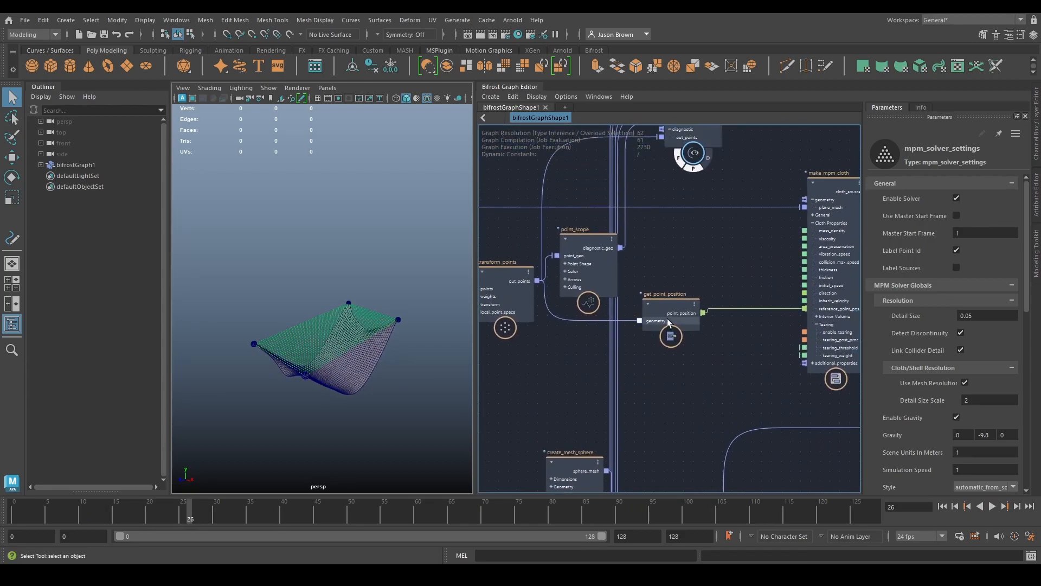
pyautogui.keyDown('alt'); pyautogui.moveTo(668, 322); pyautogui.dragTo(753, 329, button='middle'); pyautogui.keyUp('alt')
pyautogui.click(586, 310)
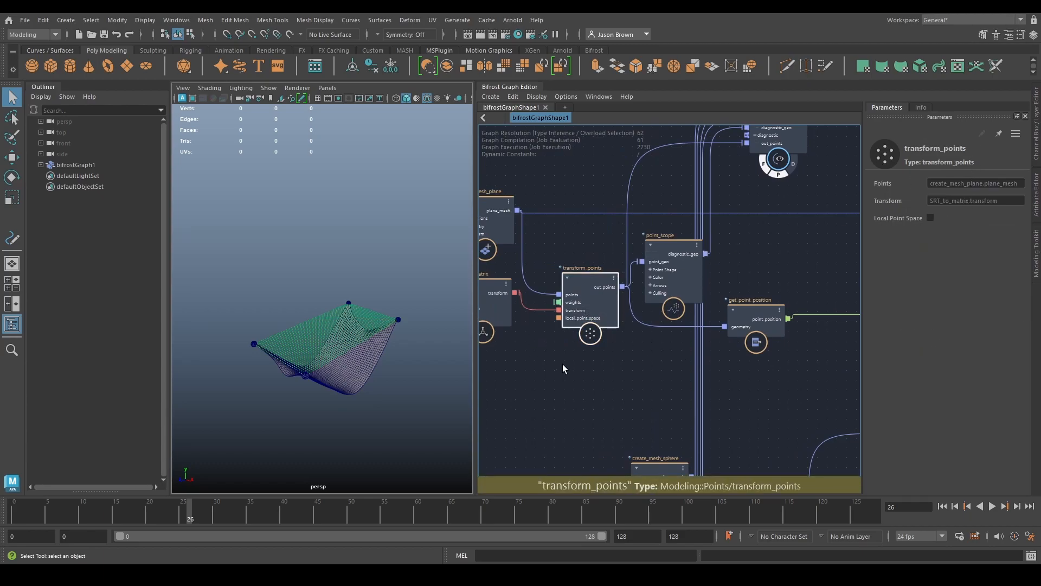
pyautogui.keyDown('alt'); pyautogui.moveTo(562, 359); pyautogui.dragTo(629, 361, button='middle'); pyautogui.keyUp('alt')
pyautogui.click(567, 310)
pyautogui.click(1002, 184)
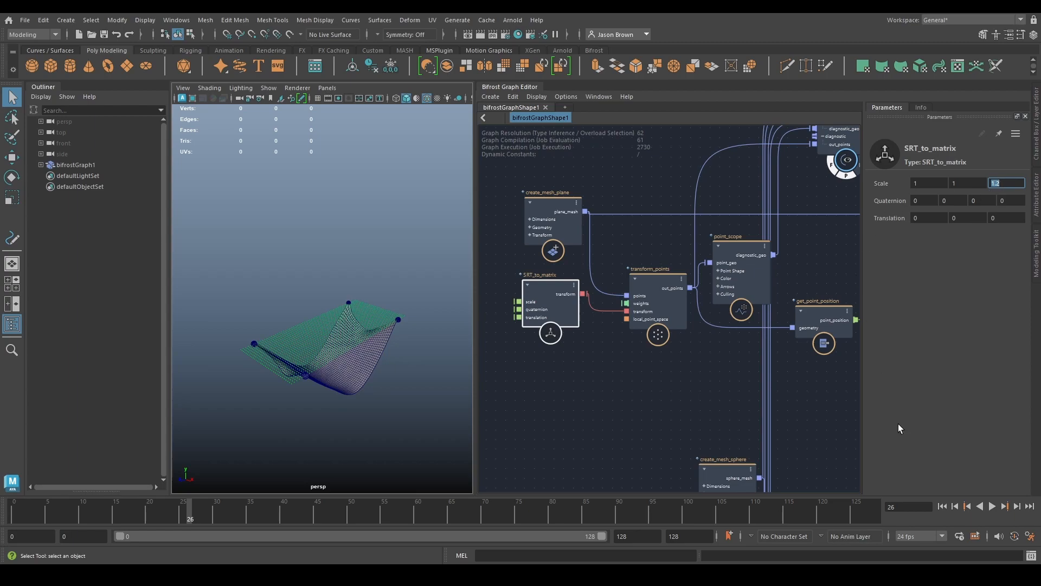
# - Replay the simulation with gravity from the first frame to about frame 68
pyautogui.click(942, 507)
pyautogui.click(992, 505)
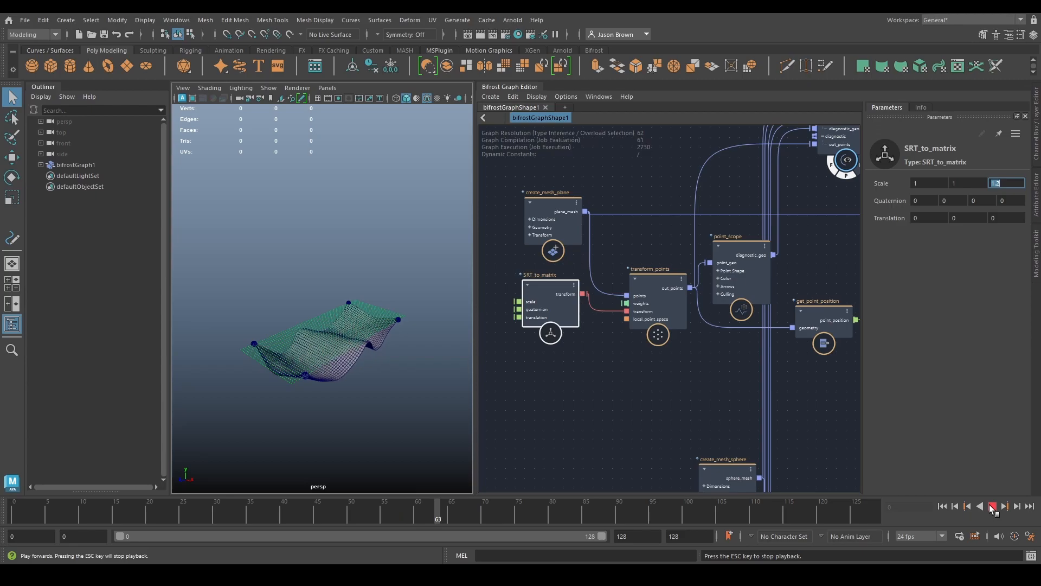
pyautogui.click(992, 505)
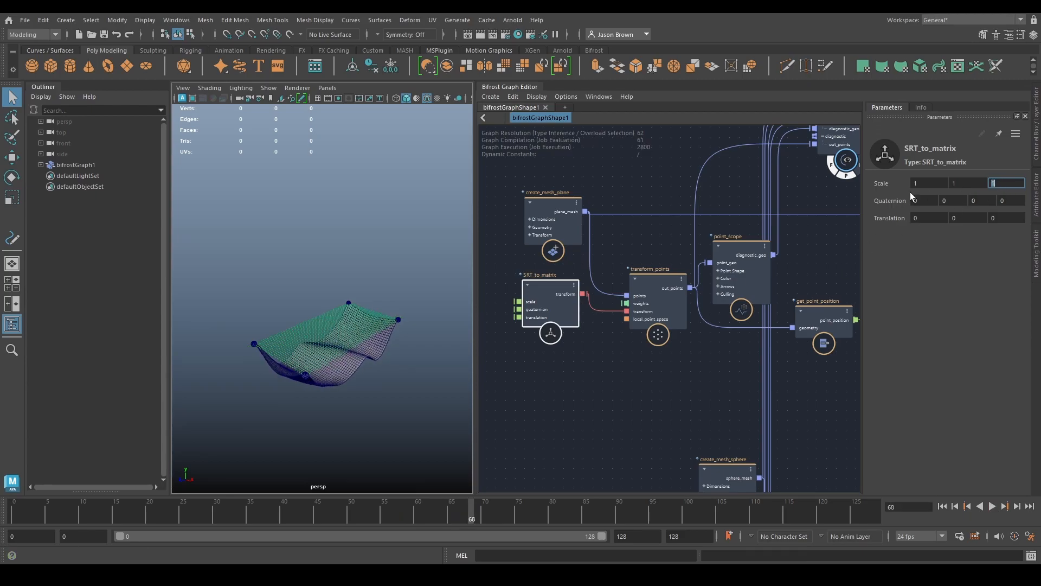
# - Restore SRT_to_matrix's Z scale to 1 and return to the first frame with the whole cloth framed
pyautogui.hotkey('alt', 'shift', 'v')
pyautogui.scroll(3, 415, 386)
pyautogui.keyDown('alt'); pyautogui.moveTo(410, 331); pyautogui.dragTo(418, 362); pyautogui.keyUp('alt')
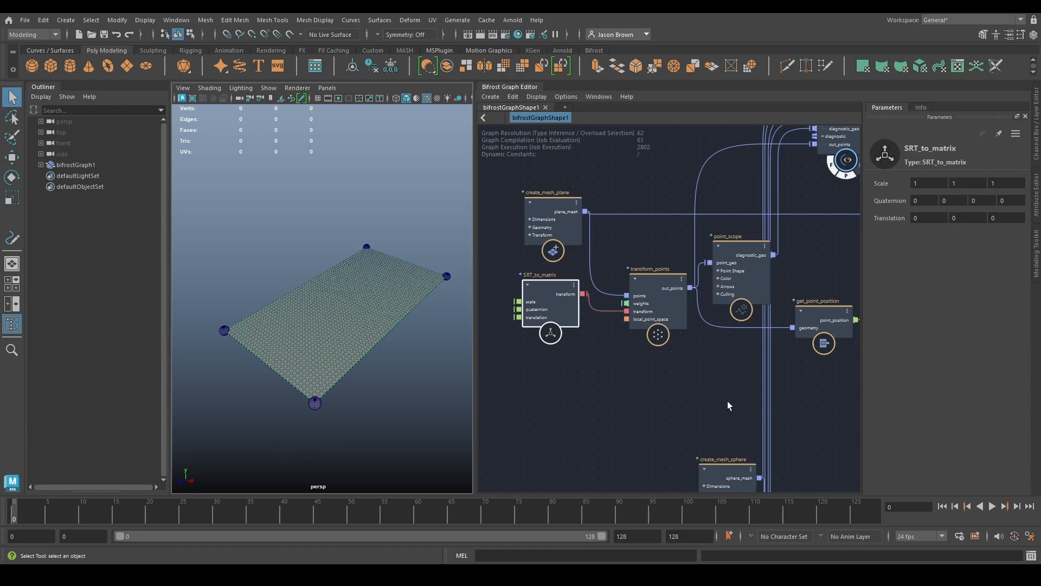
# - Spread out the four create_mesh_sphere nodes and disconnect create_mesh_sphere3 from build_array
pyautogui.keyDown('alt'); pyautogui.moveTo(628, 384); pyautogui.dragTo(797, 346, button='middle'); pyautogui.keyUp('alt')
pyautogui.scroll(-3, 700, 374)
pyautogui.keyDown('alt'); pyautogui.moveTo(701, 374); pyautogui.dragTo(705, 368, button='middle'); pyautogui.keyUp('alt')
pyautogui.keyDown('alt'); pyautogui.moveTo(533, 237); pyautogui.dragTo(527, 203, button='middle'); pyautogui.keyUp('alt')
pyautogui.scroll(2, 538, 259)
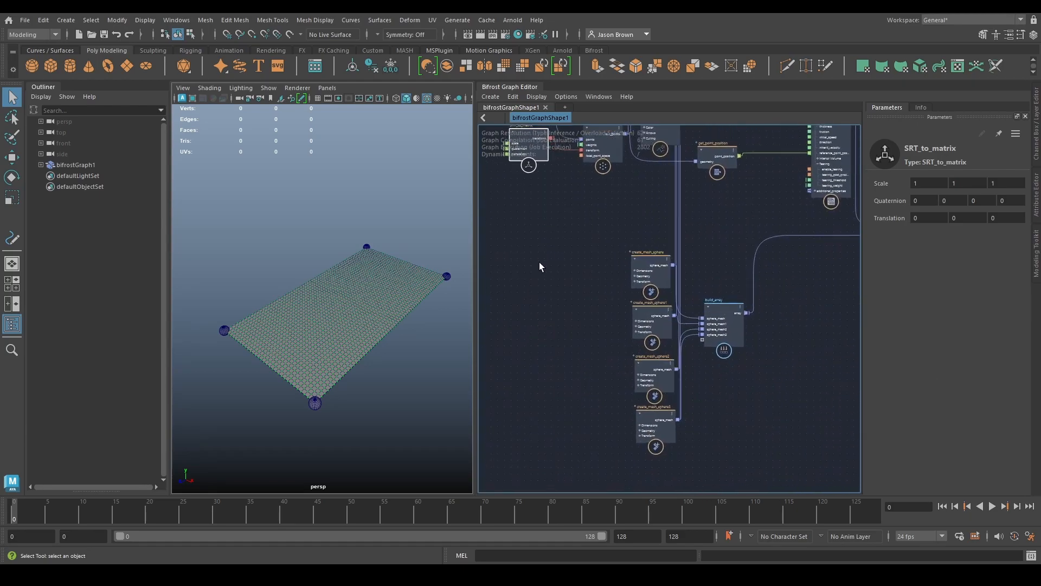
pyautogui.moveTo(649, 246); pyautogui.dragTo(580, 244)
pyautogui.moveTo(655, 297); pyautogui.dragTo(558, 320)
pyautogui.moveTo(671, 374); pyautogui.dragTo(597, 364)
pyautogui.moveTo(665, 436); pyautogui.dragTo(652, 436)
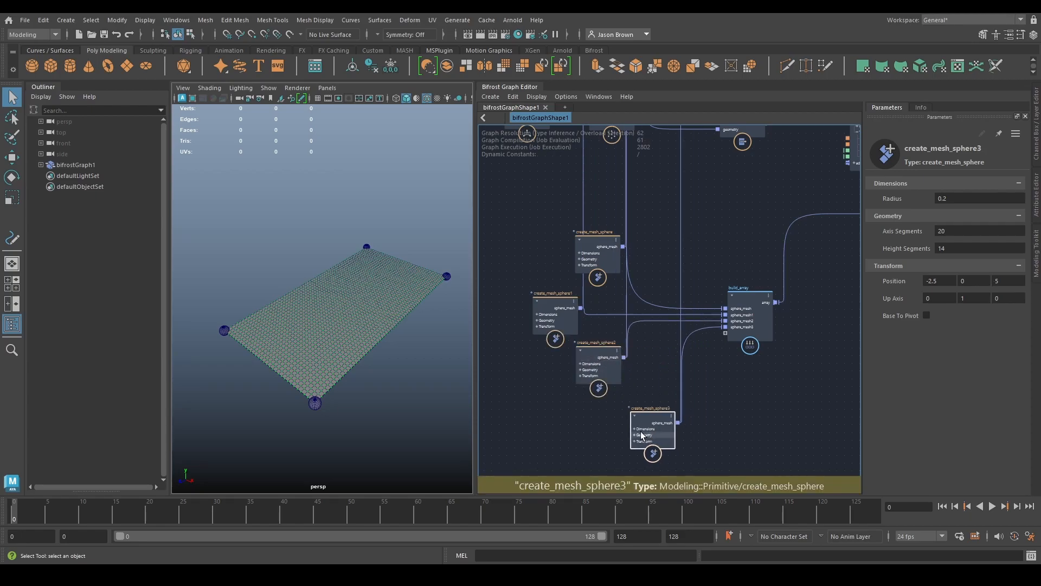
pyautogui.moveTo(704, 327); pyautogui.dragTo(720, 411)
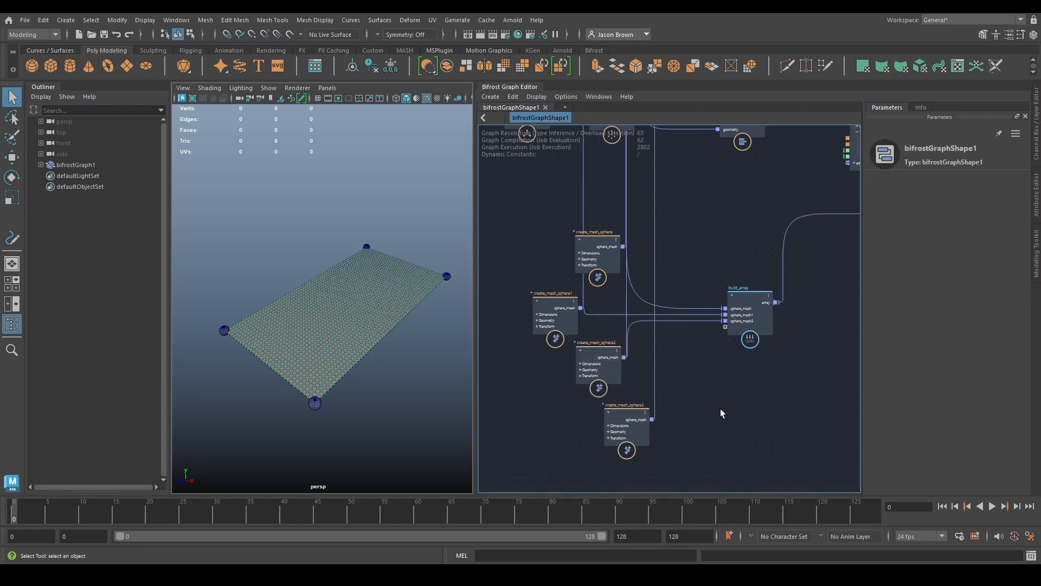
# - Undo create_mesh_sphere3's disconnection from build_array and briefly detach individual sphere links to the terminal to identify the corner spheres
pyautogui.hotkey('ctrl', 'z')
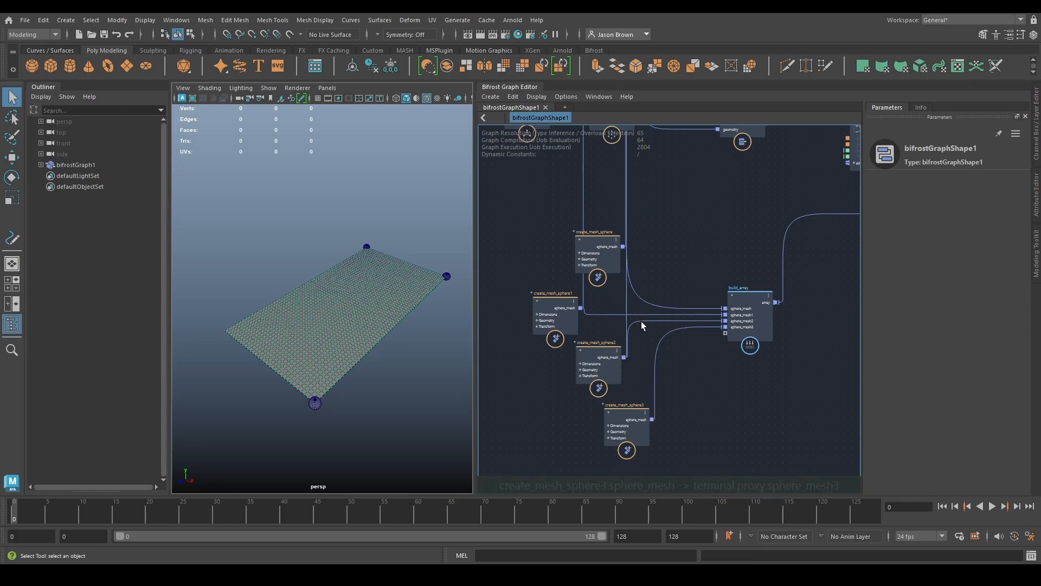
pyautogui.hotkey('ctrl', 'z')
pyautogui.hotkey('ctrl', 'z')
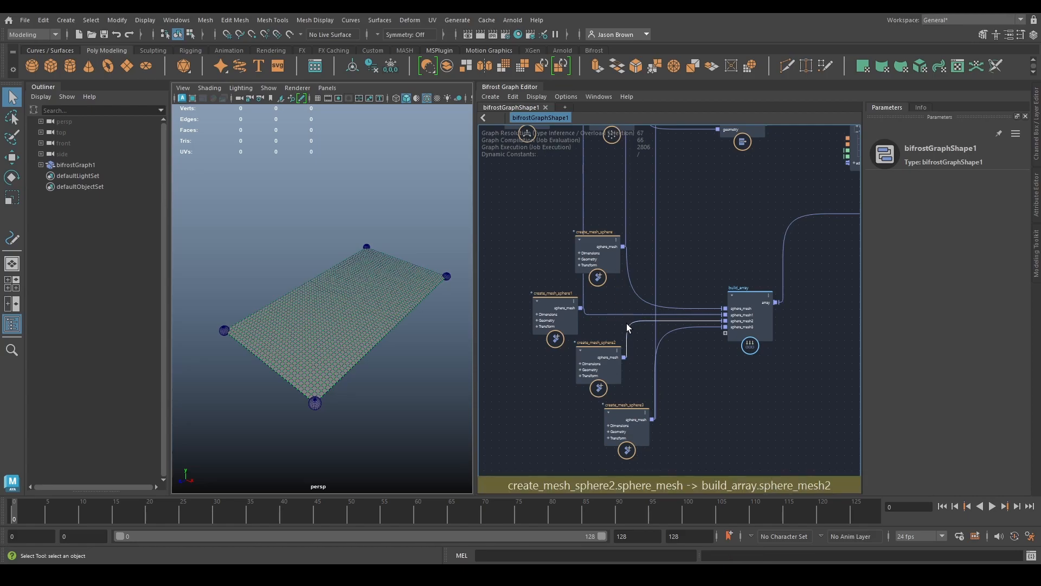
pyautogui.hotkey('ctrl', 'z')
pyautogui.moveTo(581, 288); pyautogui.dragTo(548, 282)
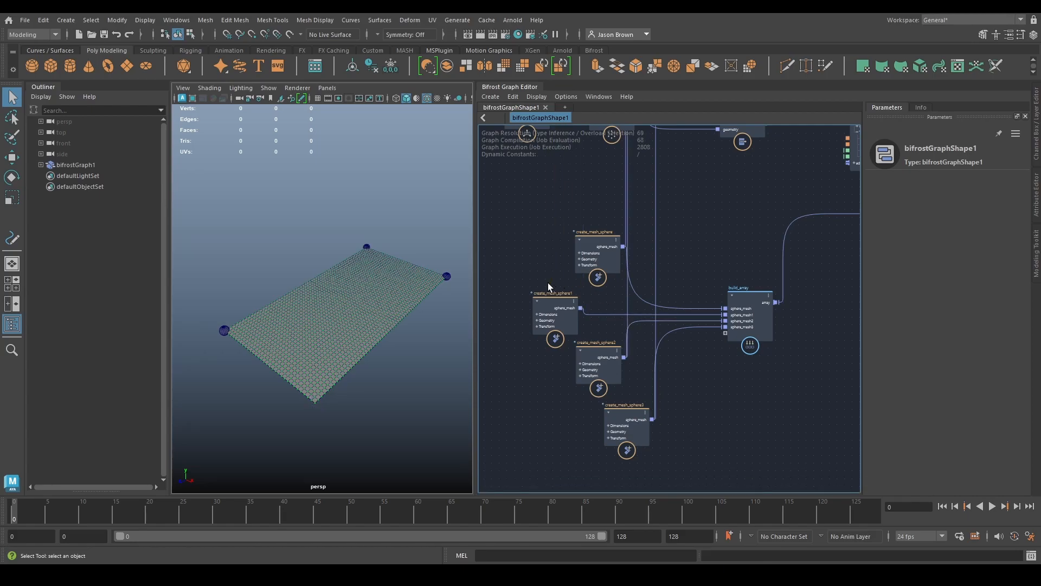
pyautogui.hotkey('ctrl', 'z')
pyautogui.click(561, 317)
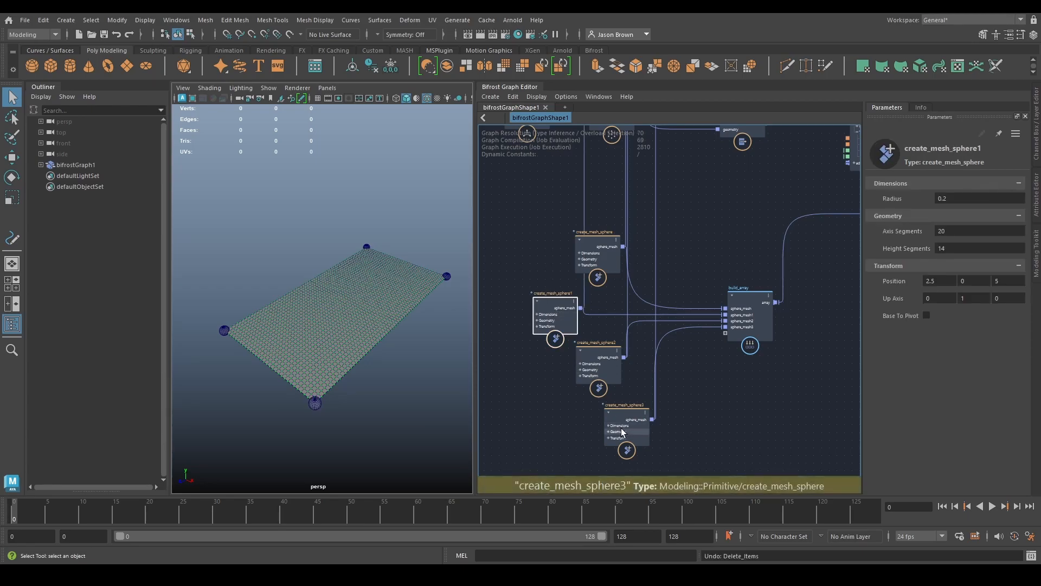
# - Move create_mesh_sphere2 beside create_mesh_sphere and place create_mesh_sphere3 just below create_mesh_sphere1
pyautogui.moveTo(586, 372); pyautogui.dragTo(674, 254)
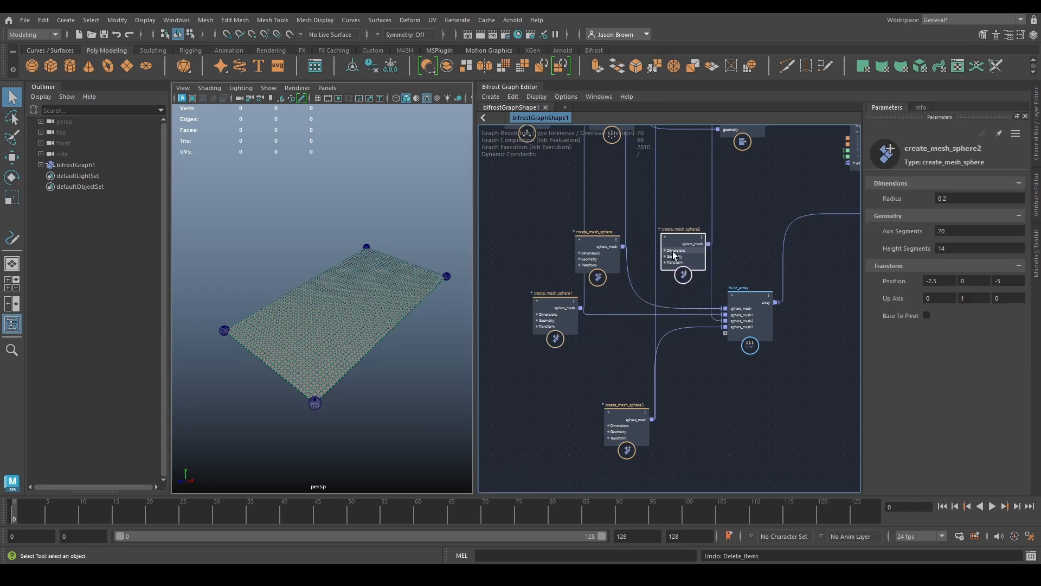
pyautogui.keyDown('alt'); pyautogui.moveTo(687, 443); pyautogui.dragTo(686, 383, button='middle'); pyautogui.keyUp('alt')
pyautogui.moveTo(638, 379); pyautogui.dragTo(577, 335)
pyautogui.keyDown('alt'); pyautogui.moveTo(577, 334); pyautogui.dragTo(587, 353, button='middle'); pyautogui.keyUp('alt')
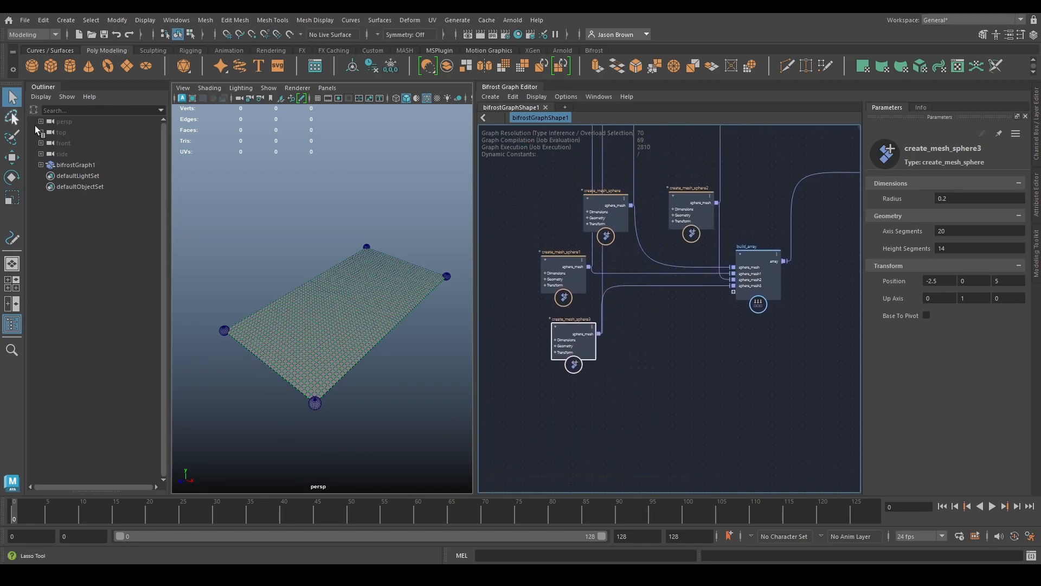
pyautogui.keyDown('alt'); pyautogui.moveTo(659, 327); pyautogui.dragTo(622, 316, button='middle'); pyautogui.keyUp('alt')
pyautogui.keyDown('alt'); pyautogui.moveTo(621, 316); pyautogui.dragTo(643, 339, button='right'); pyautogui.keyUp('alt')
pyautogui.keyDown('alt'); pyautogui.moveTo(643, 339); pyautogui.dragTo(652, 328, button='middle'); pyautogui.keyUp('alt')
pyautogui.click(652, 324)
pyautogui.keyDown('alt'); pyautogui.moveTo(652, 324); pyautogui.dragTo(639, 372, button='right'); pyautogui.keyUp('alt')
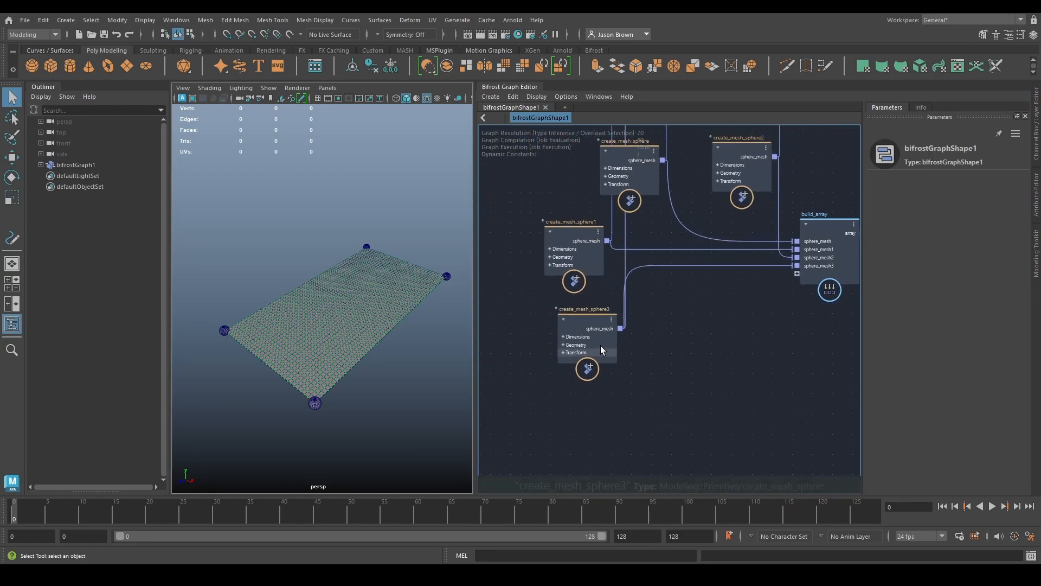
pyautogui.moveTo(599, 350); pyautogui.dragTo(591, 342)
pyautogui.keyDown('alt'); pyautogui.moveTo(593, 342); pyautogui.dragTo(555, 365, button='middle'); pyautogui.keyUp('alt')
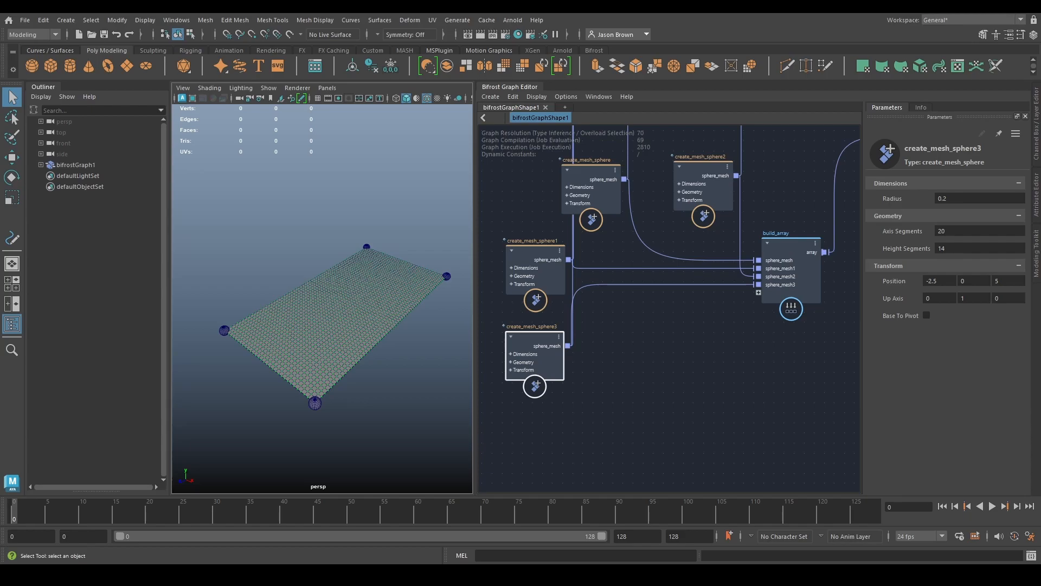
pyautogui.click(591, 421)
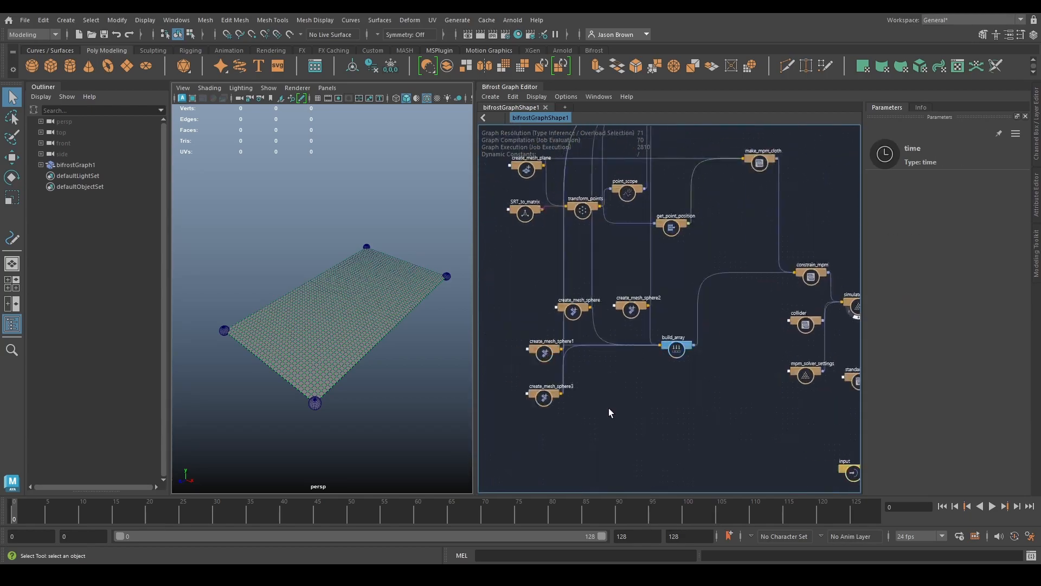
# - Add a multiply node that multiplies the time node's frame by a float value of 0.01
pyautogui.keyDown('alt'); pyautogui.moveTo(609, 412); pyautogui.dragTo(550, 405, button='middle'); pyautogui.keyUp('alt')
pyautogui.press('Tab')
pyautogui.moveTo(837, 412); pyautogui.dragTo(632, 391)
pyautogui.write('multiply')
pyautogui.press('Return')
pyautogui.scroll(3, 605, 420)
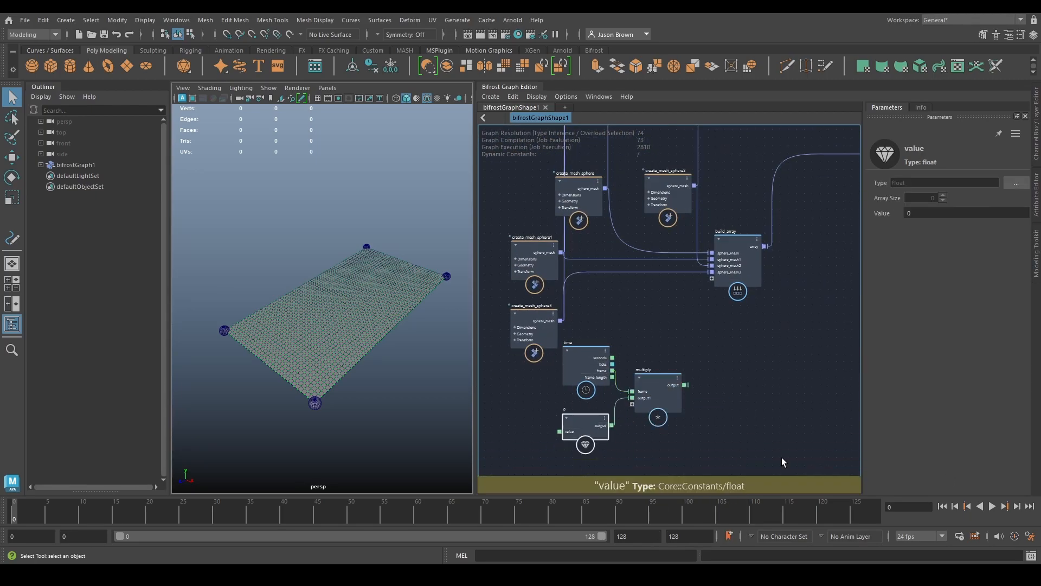
pyautogui.click(938, 213)
pyautogui.write('0.01')
# - Move the time, 0.01 value and multiply nodes out to the far side of the corner sphere nodes
pyautogui.scroll(-1, 756, 336)
pyautogui.keyDown('alt'); pyautogui.moveTo(756, 336); pyautogui.dragTo(711, 346, button='middle'); pyautogui.keyUp('alt')
pyautogui.moveTo(683, 352); pyautogui.dragTo(553, 439)
pyautogui.moveTo(639, 412); pyautogui.dragTo(686, 402)
pyautogui.keyDown('alt'); pyautogui.moveTo(732, 390); pyautogui.dragTo(760, 458, button='middle'); pyautogui.keyUp('alt')
pyautogui.scroll(-1, 721, 407)
pyautogui.scroll(2, 570, 413)
pyautogui.keyDown('alt'); pyautogui.moveTo(620, 356); pyautogui.dragTo(702, 349, button='middle'); pyautogui.keyUp('alt')
pyautogui.moveTo(797, 398); pyautogui.dragTo(379, 406)
pyautogui.keyDown('alt'); pyautogui.moveTo(622, 422); pyautogui.dragTo(710, 491, button='middle'); pyautogui.keyUp('alt')
# - Expose the positions of create_mesh_sphere1 and create_mesh_sphere3 as separate float3 value nodes and arrange them beside their spheres
pyautogui.moveTo(729, 347); pyautogui.dragTo(658, 317)
pyautogui.moveTo(735, 429); pyautogui.dragTo(678, 398)
pyautogui.click(642, 328)
pyautogui.moveTo(681, 351); pyautogui.dragTo(679, 301)
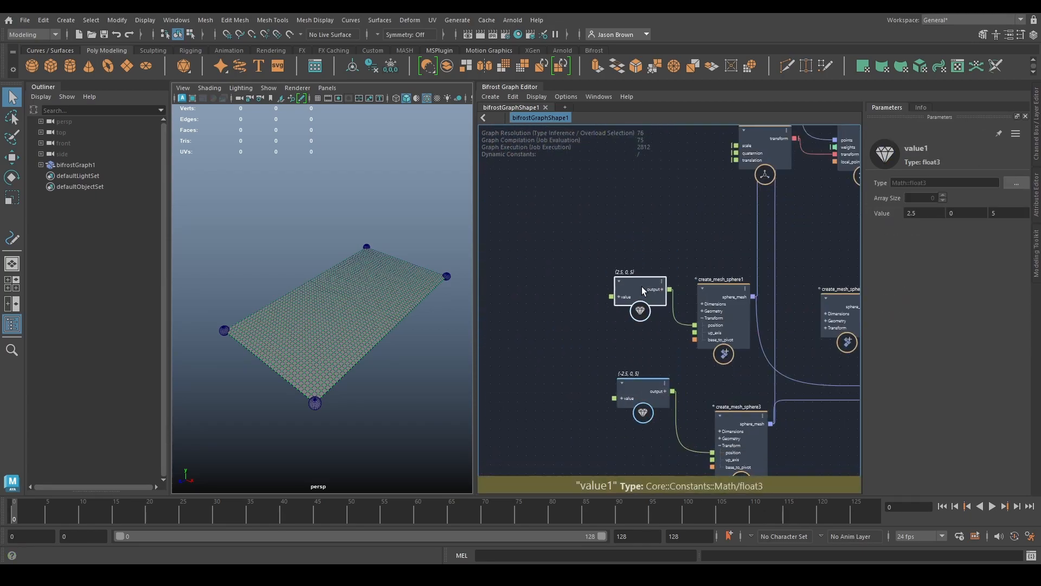
pyautogui.keyDown('alt'); pyautogui.moveTo(642, 286); pyautogui.dragTo(683, 303, button='middle'); pyautogui.keyUp('alt')
pyautogui.moveTo(613, 353); pyautogui.dragTo(697, 461)
pyautogui.moveTo(699, 423); pyautogui.dragTo(608, 418)
pyautogui.keyDown('alt'); pyautogui.moveTo(674, 438); pyautogui.dragTo(670, 451, button='middle'); pyautogui.keyUp('alt')
# - Add a float value node and set it to 2.5
pyautogui.click(684, 398)
pyautogui.press('Tab')
pyautogui.write('float')
pyautogui.press('Return')
pyautogui.doubleClick(916, 213)
pyautogui.write('2.5')
pyautogui.press('Return')
# - Create an add node and connect the 2.5 float value to its input
pyautogui.keyDown('alt'); pyautogui.moveTo(833, 327); pyautogui.dragTo(815, 309, button='middle'); pyautogui.keyUp('alt')
pyautogui.press('Tab')
pyautogui.write('add')
pyautogui.press('Return')
pyautogui.moveTo(752, 411); pyautogui.dragTo(712, 358)
pyautogui.keyDown('alt'); pyautogui.moveTo(705, 402); pyautogui.dragTo(705, 376, button='middle'); pyautogui.keyUp('alt')
pyautogui.moveTo(618, 373); pyautogui.dragTo(714, 338)
# - Feed the multiply output into the add node and connect the sum to x of create_mesh_sphere1's float3 value
pyautogui.scroll(-2, 751, 371)
pyautogui.keyDown('alt'); pyautogui.moveTo(751, 370); pyautogui.dragTo(684, 416, button='middle'); pyautogui.keyUp('alt')
pyautogui.moveTo(684, 417); pyautogui.dragTo(499, 363)
pyautogui.moveTo(672, 382); pyautogui.dragTo(535, 345)
pyautogui.keyDown('alt'); pyautogui.moveTo(649, 353); pyautogui.dragTo(775, 416, button='middle'); pyautogui.keyUp('alt')
pyautogui.scroll(2, 759, 415)
pyautogui.moveTo(642, 403); pyautogui.dragTo(760, 313)
pyautogui.click(767, 306)
# - Create two negate nodes, one for the 2.5 value and one for the multiply output
pyautogui.keyDown('alt'); pyautogui.moveTo(599, 328); pyautogui.dragTo(615, 277, button='middle'); pyautogui.keyUp('alt')
pyautogui.press('Tab')
pyautogui.moveTo(615, 277); pyautogui.dragTo(678, 360)
pyautogui.write('negate')
pyautogui.press('Return')
pyautogui.hotkey('ctrl', 'd')
pyautogui.moveTo(561, 314); pyautogui.dragTo(613, 421)
# - Sum both negated values in a second add node and connect it to x of create_mesh_sphere3's float3 value
pyautogui.keyDown('alt'); pyautogui.moveTo(684, 421); pyautogui.dragTo(609, 423, button='middle'); pyautogui.keyUp('alt')
pyautogui.press('Tab')
pyautogui.write('add')
pyautogui.press('Return')
pyautogui.moveTo(640, 347); pyautogui.dragTo(663, 400)
pyautogui.moveTo(640, 421); pyautogui.dragTo(665, 408)
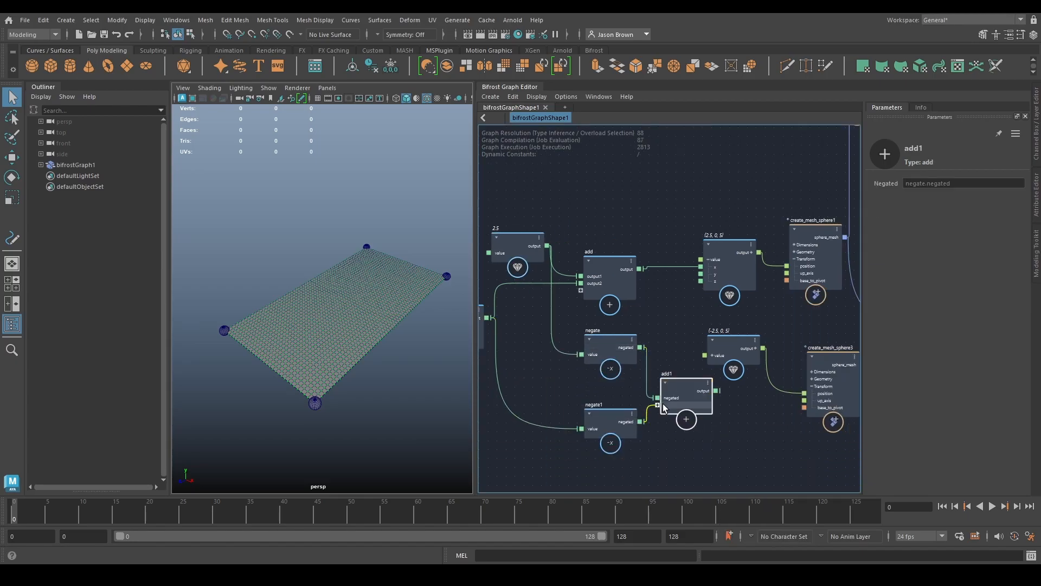
pyautogui.moveTo(729, 350); pyautogui.dragTo(753, 353)
pyautogui.click(736, 358)
pyautogui.moveTo(716, 392); pyautogui.dragTo(732, 360)
# - Play the simulation from the first frame to check the two animated corner spheres, and rewind it
pyautogui.keyDown('alt'); pyautogui.moveTo(746, 422); pyautogui.dragTo(683, 428, button='middle'); pyautogui.keyUp('alt')
pyautogui.click(992, 505)
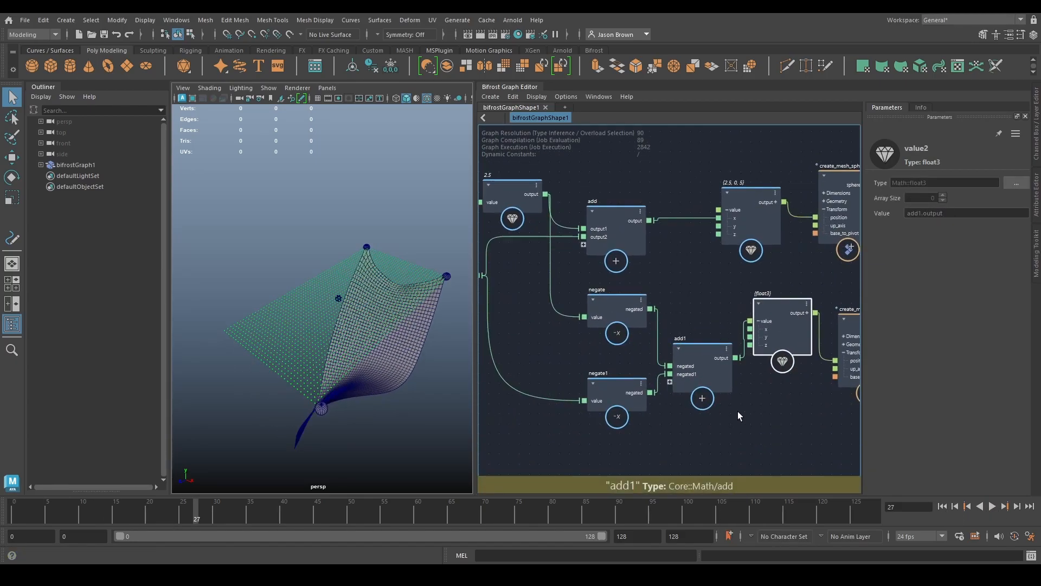
pyautogui.click(737, 411)
pyautogui.click(942, 505)
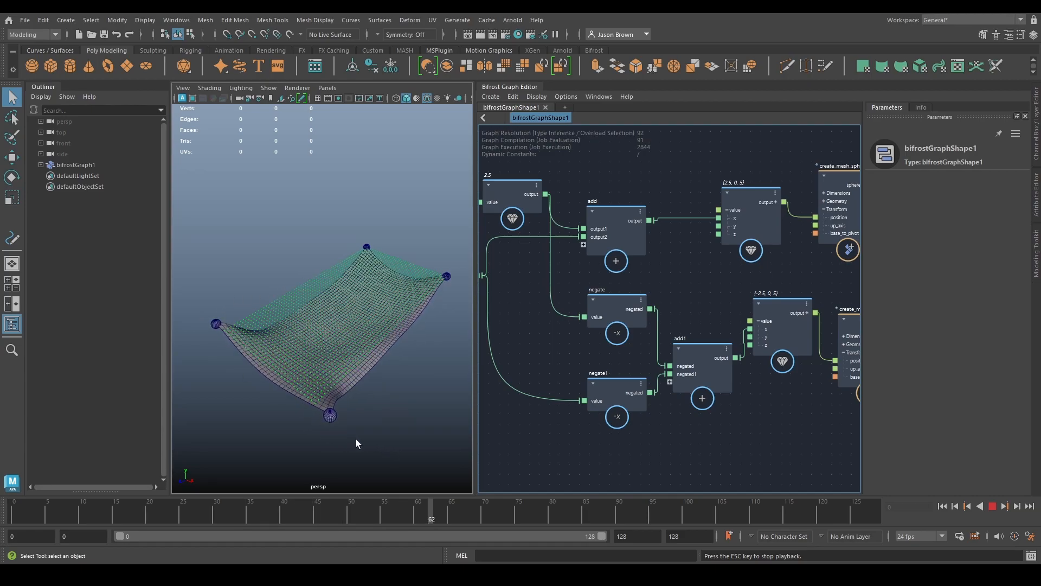
pyautogui.click(992, 505)
pyautogui.click(942, 505)
# - Enable tearing on the make_mpm_cloth node
pyautogui.scroll(-2, 743, 403)
pyautogui.moveTo(744, 403); pyautogui.dragTo(663, 415, button='middle')
pyautogui.keyDown('alt'); pyautogui.moveTo(663, 414); pyautogui.dragTo(659, 415, button='right'); pyautogui.keyUp('alt')
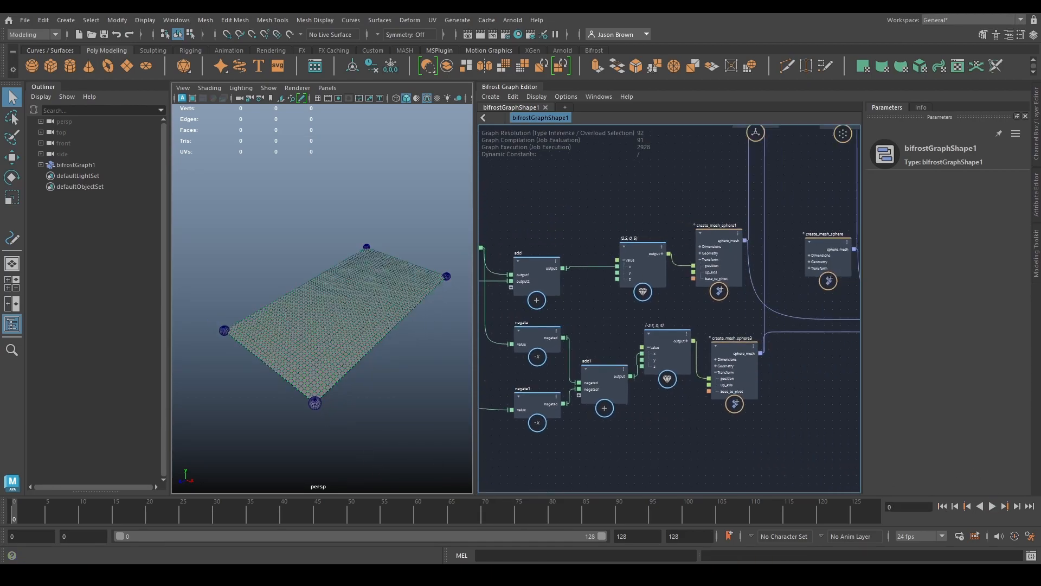
pyautogui.keyDown('alt'); pyautogui.moveTo(795, 386); pyautogui.dragTo(638, 496, button='middle'); pyautogui.keyUp('alt')
pyautogui.keyDown('alt'); pyautogui.moveTo(691, 317); pyautogui.dragTo(558, 432, button='middle'); pyautogui.keyUp('alt')
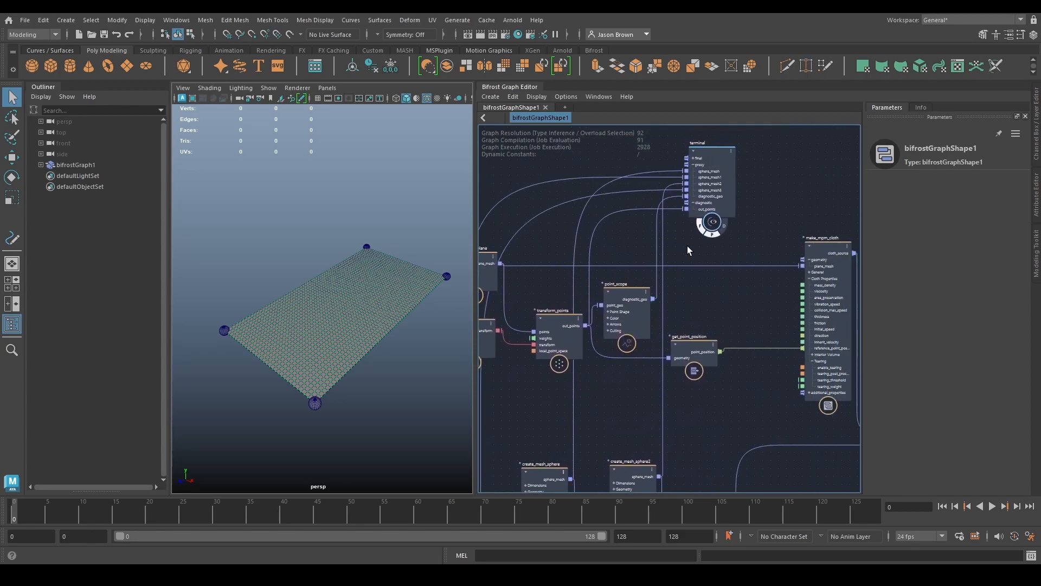
pyautogui.click(816, 280)
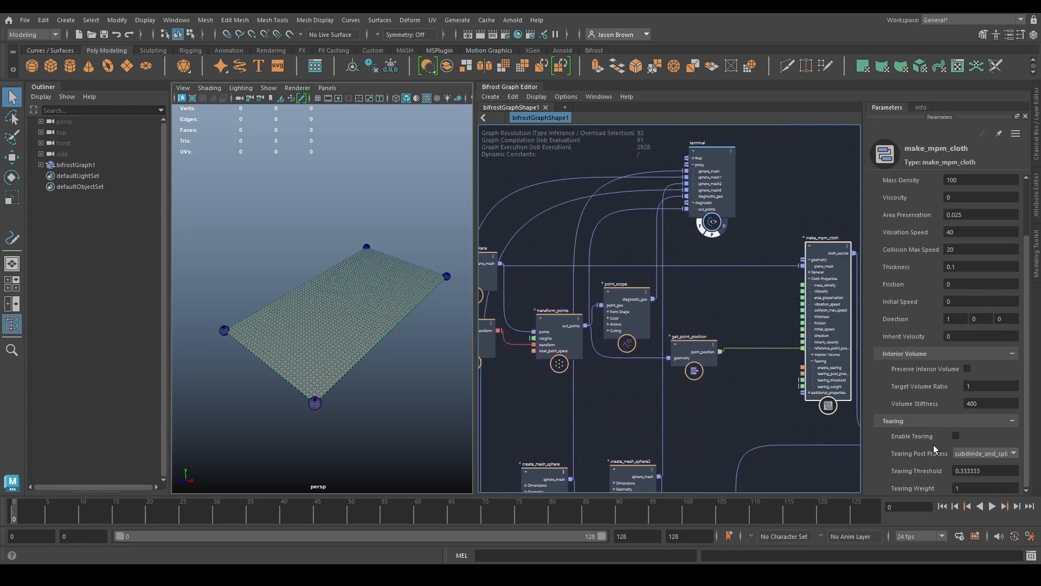
pyautogui.click(955, 435)
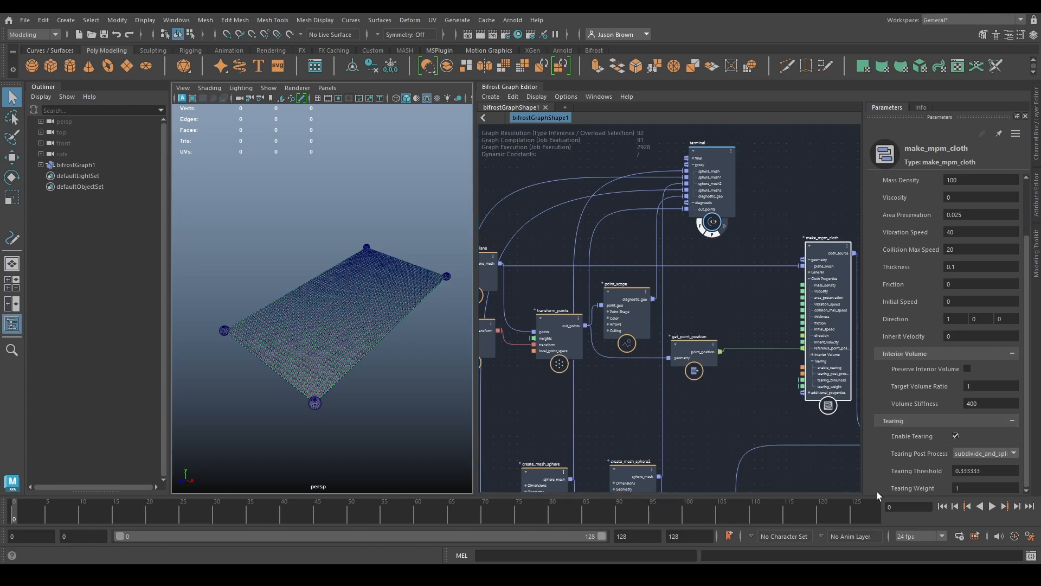
# - Move point_scope up in the graph and disconnect its diagnostic_geo from the terminal
pyautogui.keyDown('alt'); pyautogui.moveTo(667, 421); pyautogui.dragTo(716, 425, button='middle'); pyautogui.keyUp('alt')
pyautogui.keyDown('alt'); pyautogui.moveTo(388, 406); pyautogui.dragTo(318, 348, button='right'); pyautogui.keyUp('alt')
pyautogui.keyDown('alt'); pyautogui.moveTo(319, 348); pyautogui.dragTo(313, 382); pyautogui.keyUp('alt')
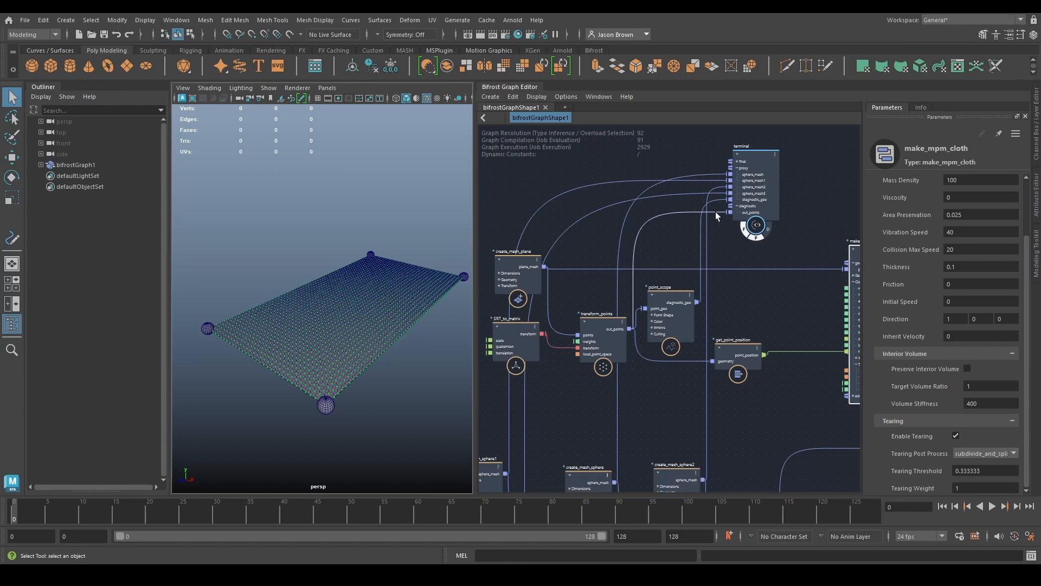
pyautogui.moveTo(660, 315); pyautogui.dragTo(653, 293)
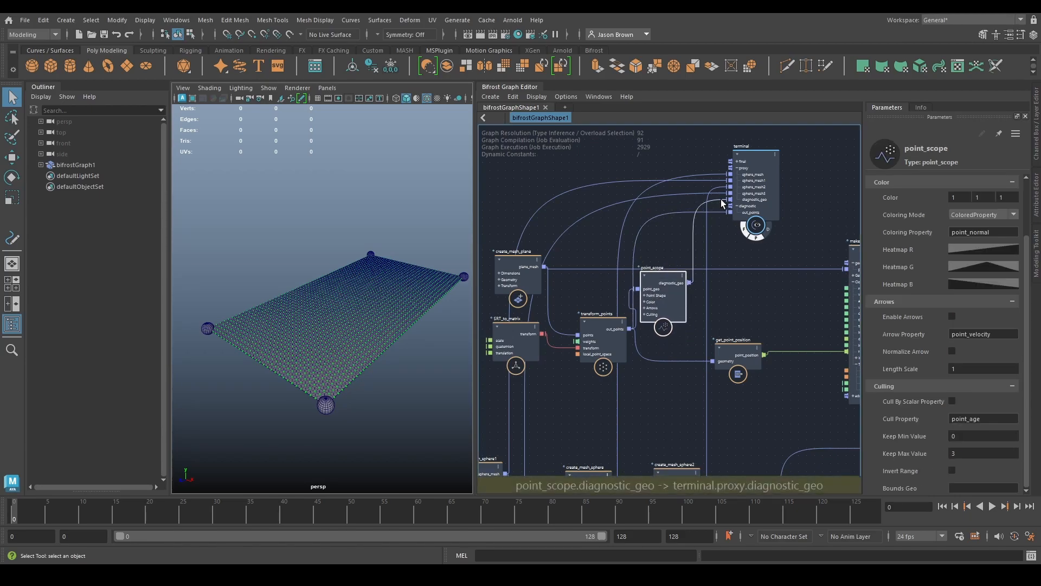
pyautogui.moveTo(722, 199); pyautogui.dragTo(749, 304)
pyautogui.keyDown('alt'); pyautogui.moveTo(398, 337); pyautogui.dragTo(394, 372, button='right'); pyautogui.keyUp('alt')
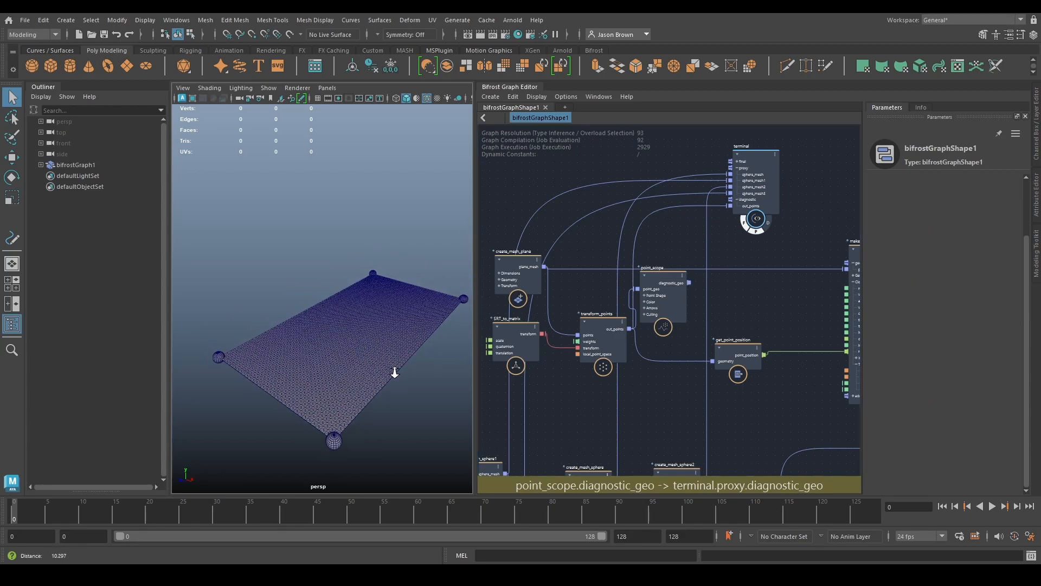
# - Play the tearing simulation to frame 114 and return to the first frame
pyautogui.click(991, 506)
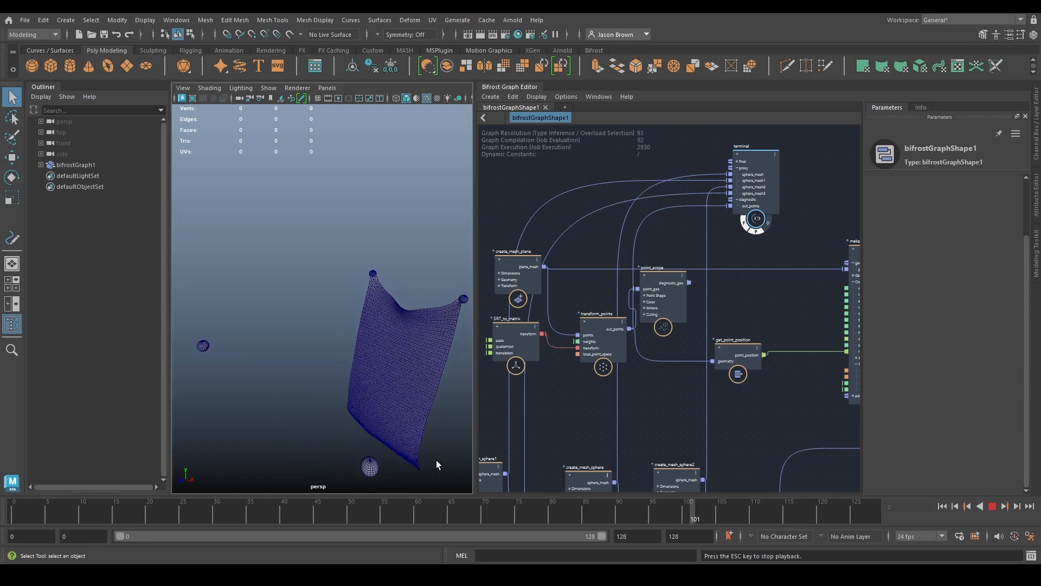
pyautogui.click(993, 508)
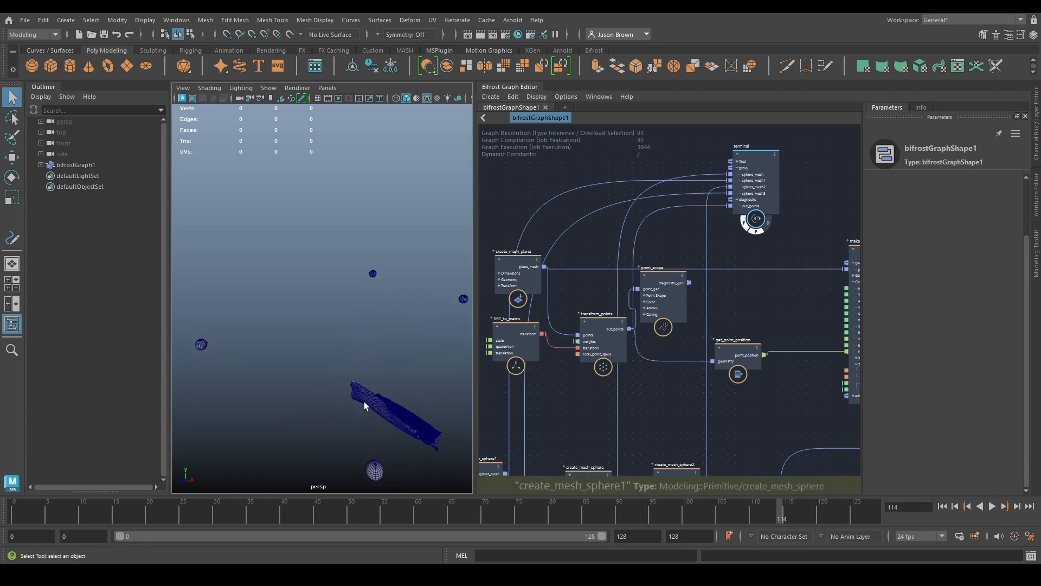
pyautogui.scroll(-3, 720, 325)
pyautogui.keyDown('alt'); pyautogui.moveTo(760, 406); pyautogui.dragTo(652, 253, button='middle'); pyautogui.keyUp('alt')
pyautogui.scroll(1, 652, 253)
pyautogui.scroll(-1, 659, 260)
pyautogui.keyDown('alt'); pyautogui.moveTo(705, 297); pyautogui.dragTo(718, 461, button='middle'); pyautogui.keyUp('alt')
pyautogui.scroll(2, 638, 295)
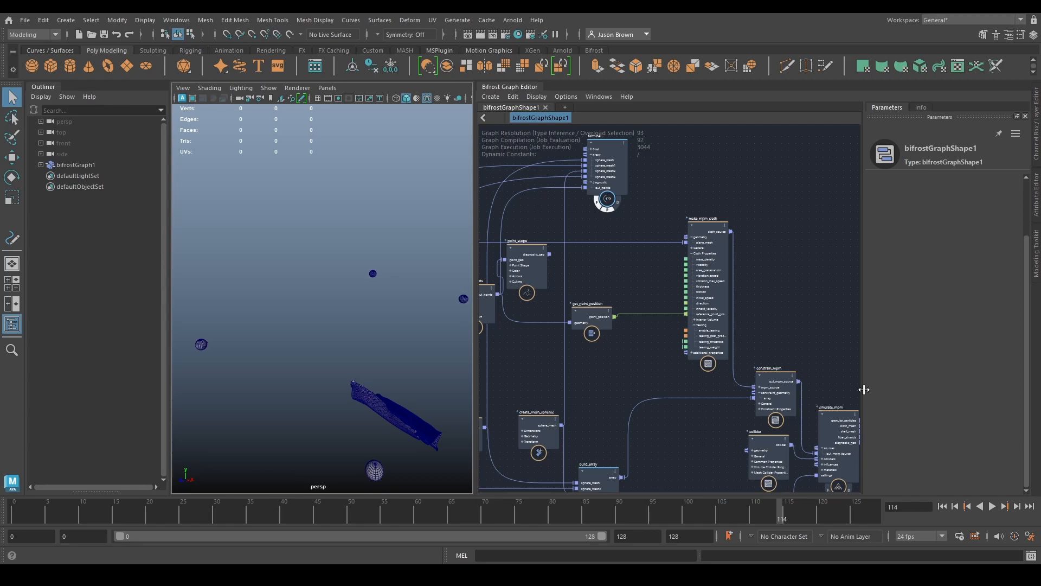
pyautogui.click(943, 506)
# - Select make_mpm_cloth to review its tearing settings and move get_point_position up slightly
pyautogui.keyDown('alt'); pyautogui.moveTo(668, 386); pyautogui.dragTo(682, 413, button='middle'); pyautogui.keyUp('alt')
pyautogui.scroll(-2, 724, 364)
pyautogui.click(667, 230)
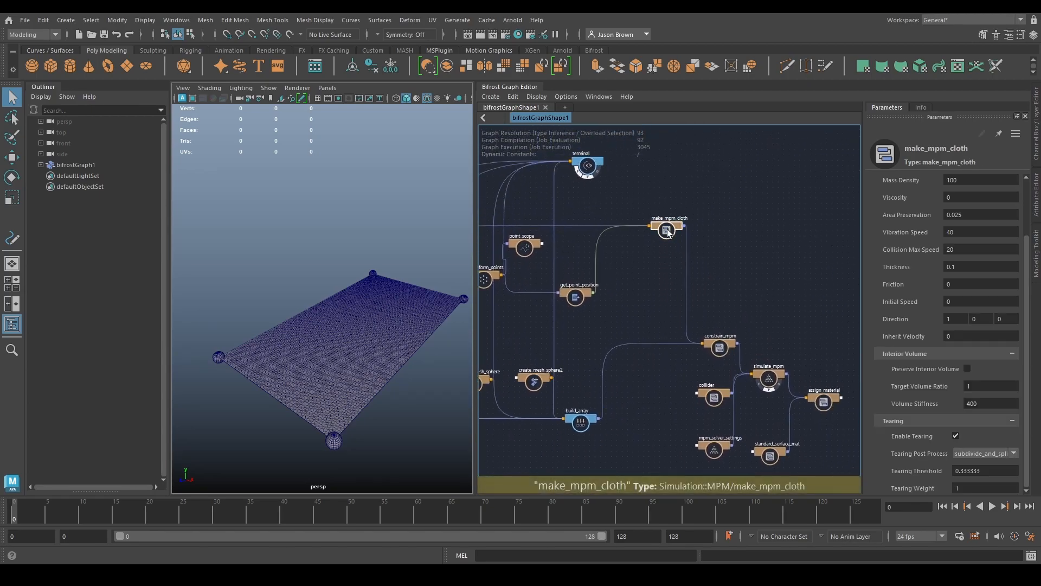
pyautogui.keyDown('alt'); pyautogui.moveTo(662, 263); pyautogui.dragTo(732, 272, button='middle'); pyautogui.keyUp('alt')
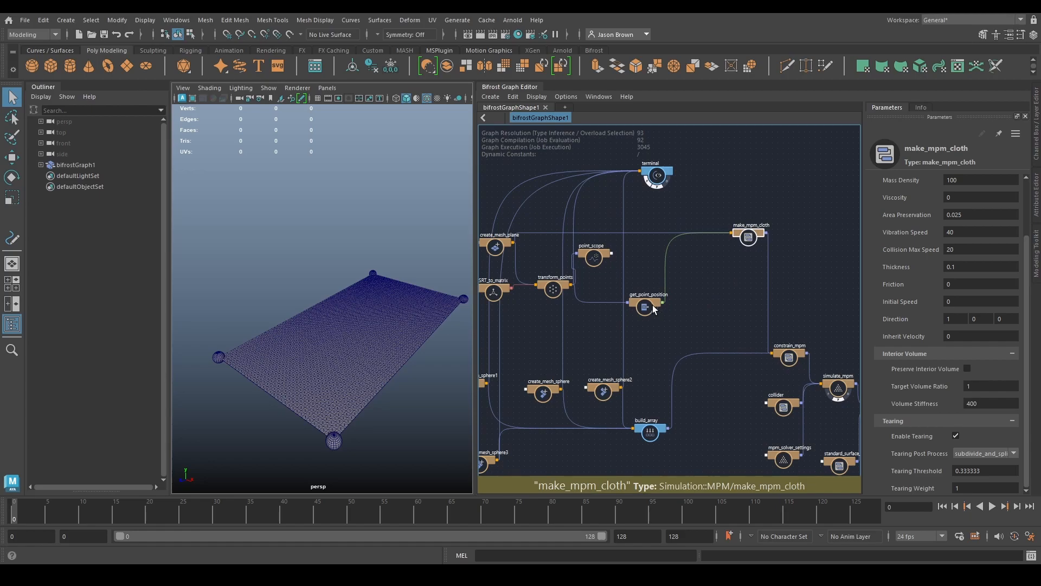
pyautogui.moveTo(654, 307); pyautogui.dragTo(648, 289)
# - Add a fractal_noise_field node and place it beside make_mpm_cloth
pyautogui.scroll(1, 686, 302)
pyautogui.scroll(1, 686, 301)
pyautogui.keyDown('alt'); pyautogui.moveTo(723, 269); pyautogui.dragTo(732, 232, button='middle'); pyautogui.keyUp('alt')
pyautogui.keyDown('alt'); pyautogui.moveTo(695, 362); pyautogui.dragTo(795, 112, button='middle'); pyautogui.keyUp('alt')
pyautogui.press('Tab')
pyautogui.write('fnf')
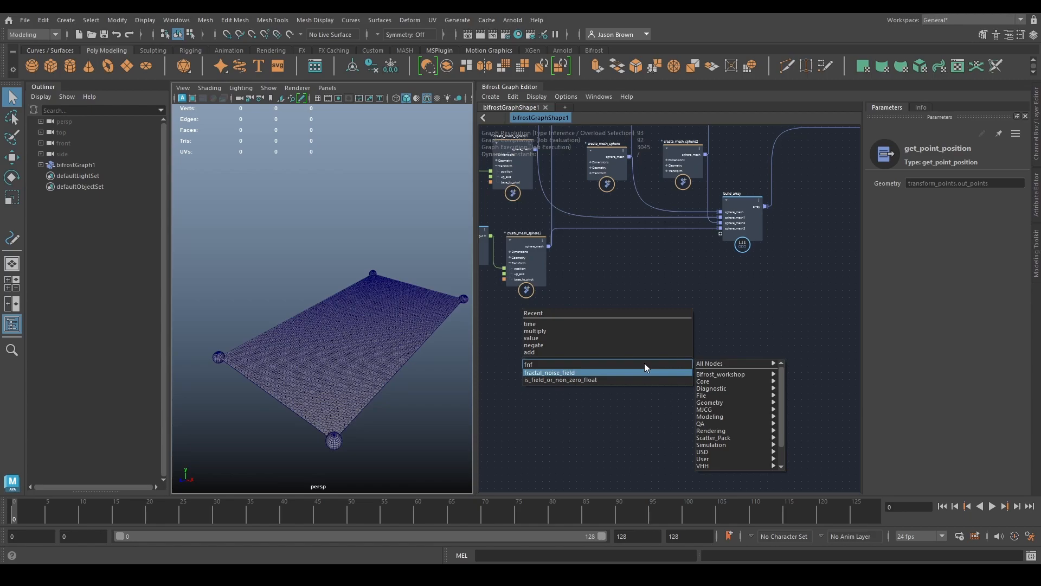
pyautogui.press('Return')
pyautogui.moveTo(656, 390); pyautogui.dragTo(738, 293)
pyautogui.keyDown('alt'); pyautogui.moveTo(738, 294); pyautogui.dragTo(635, 426, button='middle'); pyautogui.keyUp('alt')
pyautogui.scroll(2, 678, 367)
pyautogui.keyDown('alt'); pyautogui.moveTo(679, 367); pyautogui.dragTo(681, 407, button='middle'); pyautogui.keyUp('alt')
pyautogui.moveTo(597, 458); pyautogui.dragTo(652, 220)
pyautogui.keyDown('alt'); pyautogui.moveTo(710, 208); pyautogui.dragTo(598, 398, button='middle'); pyautogui.keyUp('alt')
# - Add a scalar_field_scope node above make_mpm_cloth and connect the fractal noise_field to its scalar_field
pyautogui.press('Tab')
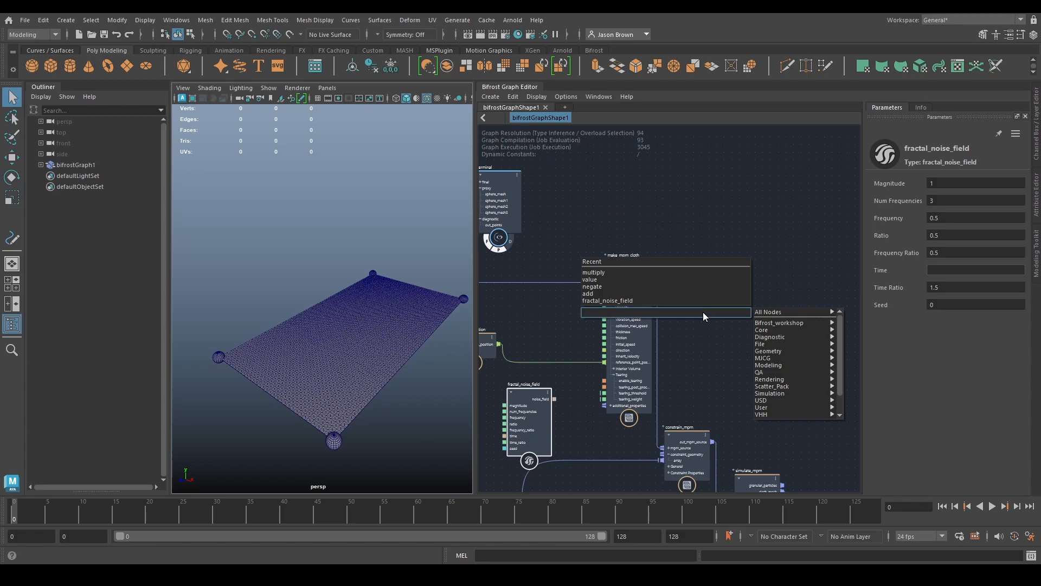
pyautogui.write('scalar')
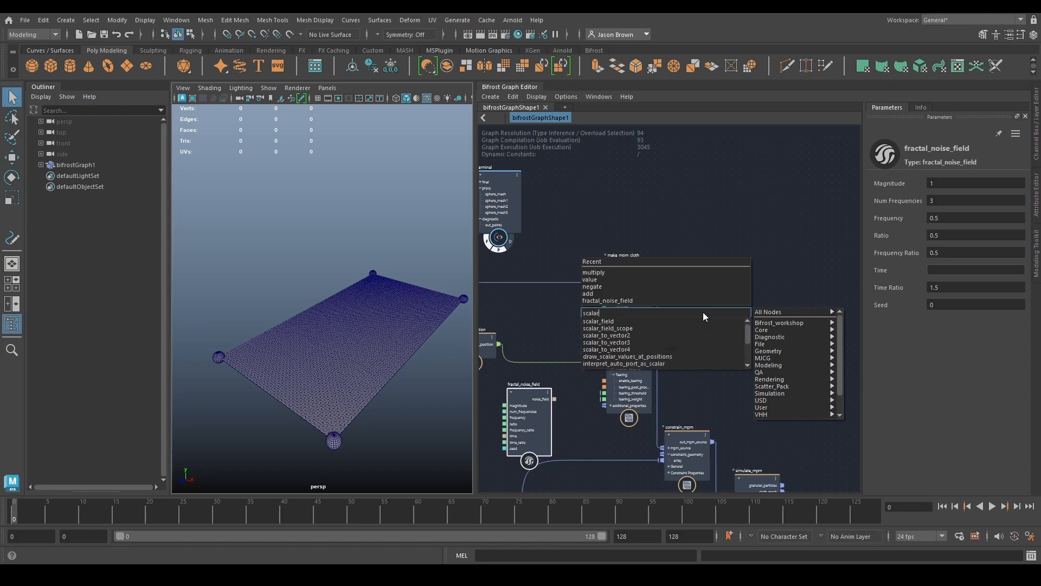
pyautogui.press('Down')
pyautogui.press('Down')
pyautogui.press('Return')
pyautogui.moveTo(702, 311); pyautogui.dragTo(693, 230)
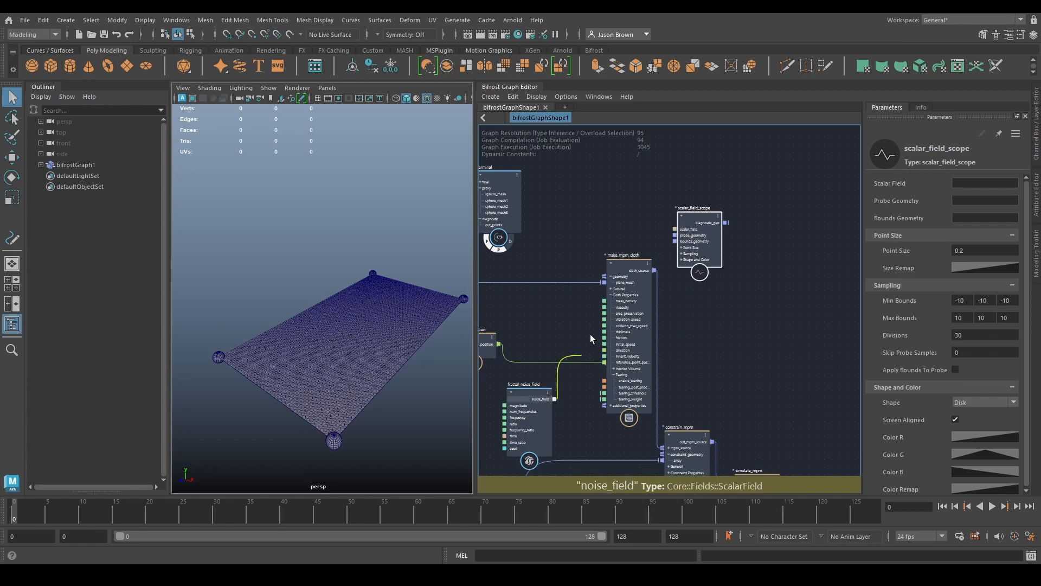
pyautogui.moveTo(579, 359); pyautogui.dragTo(692, 229)
# - Connect create_mesh_plane's plane_mesh to the probe_geometry input of scalar_field_scope
pyautogui.keyDown('alt'); pyautogui.moveTo(679, 281); pyautogui.dragTo(854, 337, button='middle'); pyautogui.keyUp('alt')
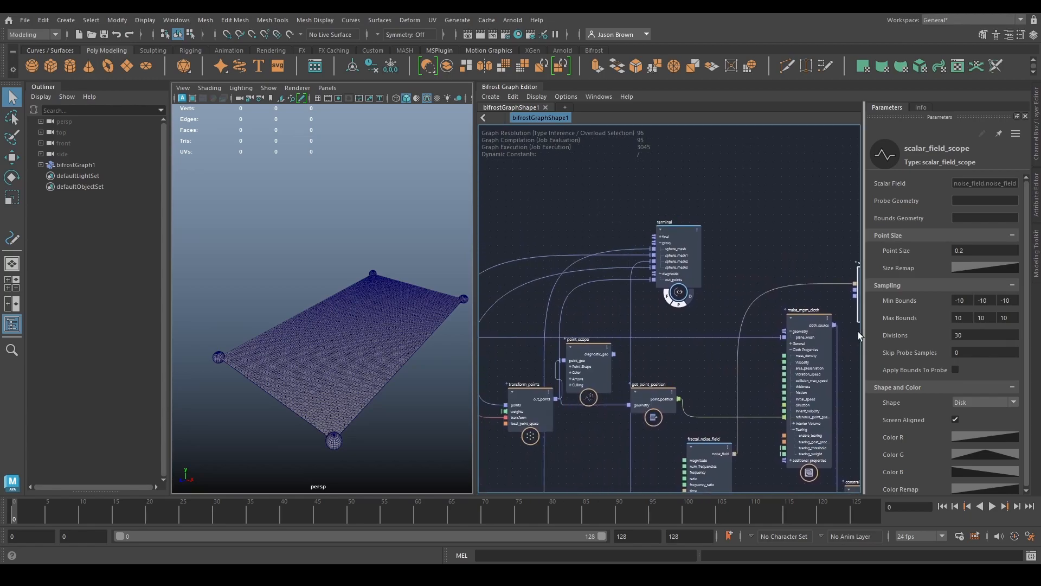
pyautogui.keyDown('alt'); pyautogui.moveTo(594, 328); pyautogui.dragTo(783, 302, button='middle'); pyautogui.keyUp('alt')
pyautogui.keyDown('alt'); pyautogui.moveTo(691, 315); pyautogui.dragTo(674, 321, button='middle'); pyautogui.keyUp('alt')
pyautogui.moveTo(644, 320)
pyautogui.mouseDown()
pyautogui.moveTo(768, 287)
pyautogui.moveTo(637, 320)
pyautogui.mouseUp()
pyautogui.moveTo(681, 286); pyautogui.dragTo(683, 287)
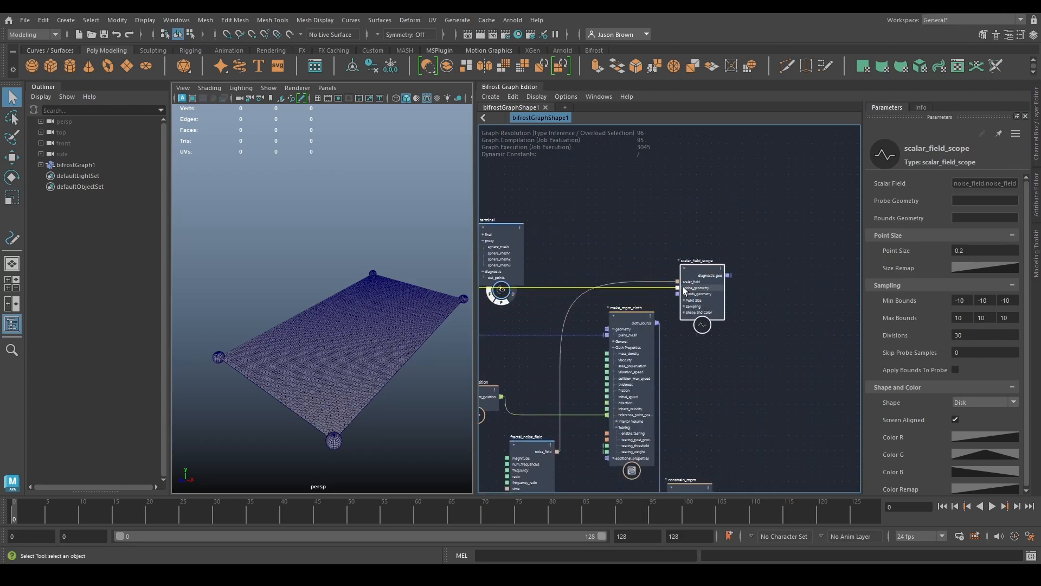
# - Move the terminal beside scalar_field_scope and connect diagnostic_geo to its diagnostic out_points with diagnostic display turned on
pyautogui.moveTo(515, 253); pyautogui.dragTo(822, 226)
pyautogui.scroll(3, 776, 254)
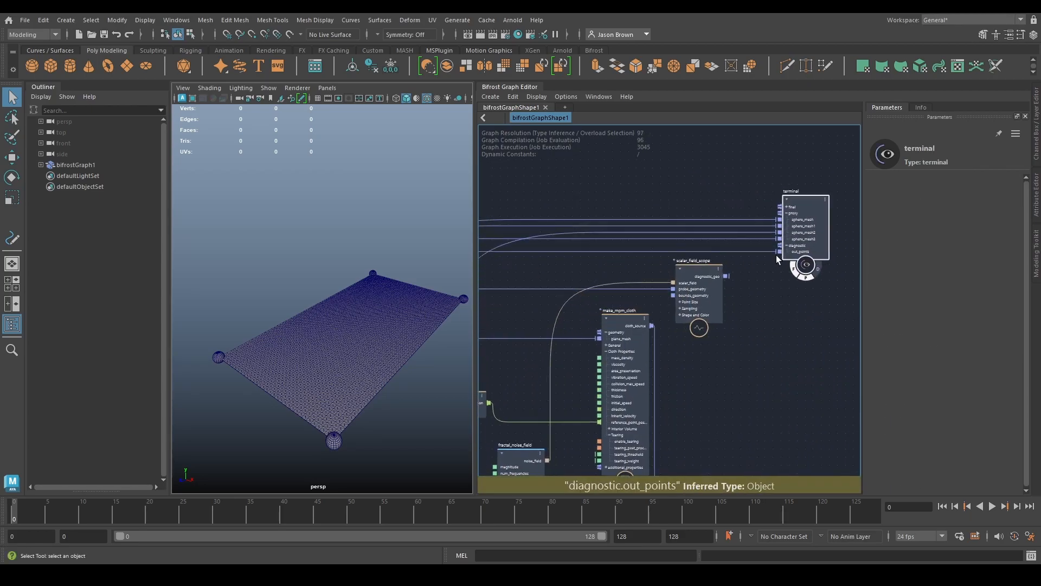
pyautogui.moveTo(772, 261); pyautogui.dragTo(781, 249)
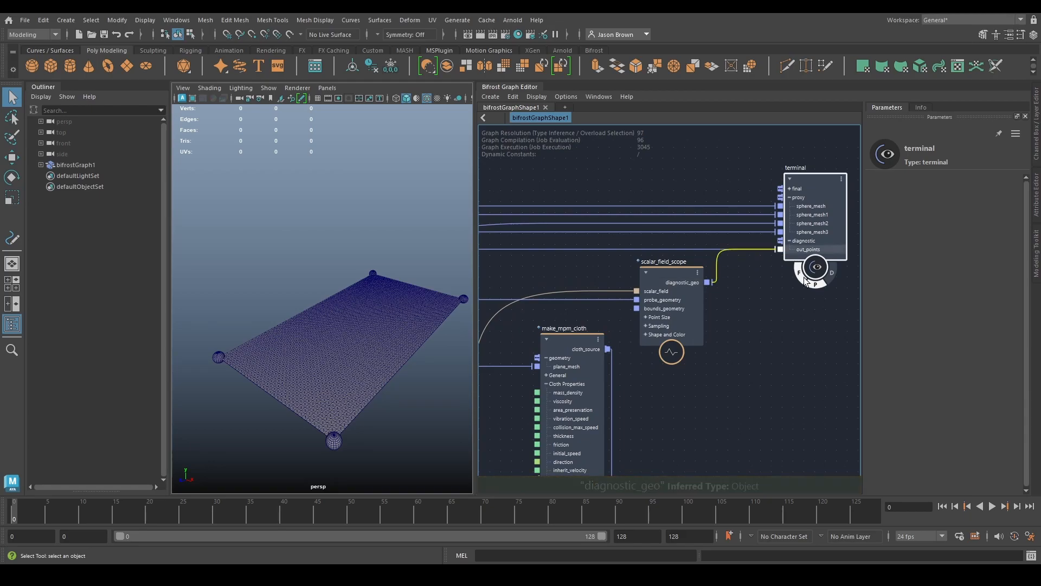
pyautogui.click(765, 391)
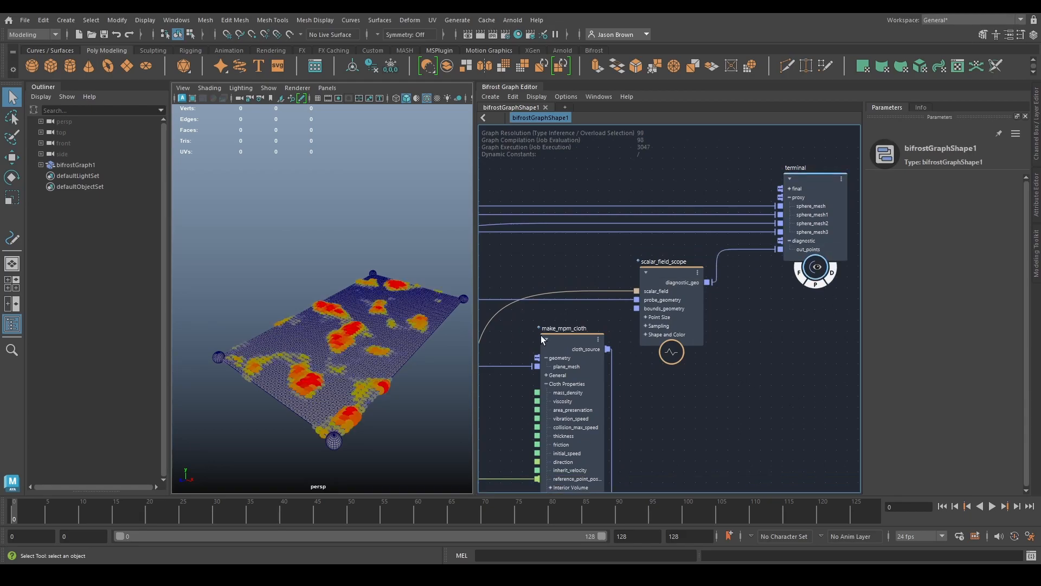
# - Set the first point of scalar_field_scope's Size Remap curve to position -1
pyautogui.keyDown('alt'); pyautogui.moveTo(373, 357); pyautogui.dragTo(353, 353); pyautogui.keyUp('alt')
pyautogui.keyDown('alt'); pyautogui.moveTo(691, 352); pyautogui.dragTo(588, 373, button='middle'); pyautogui.keyUp('alt')
pyautogui.click(567, 296)
pyautogui.click(973, 268)
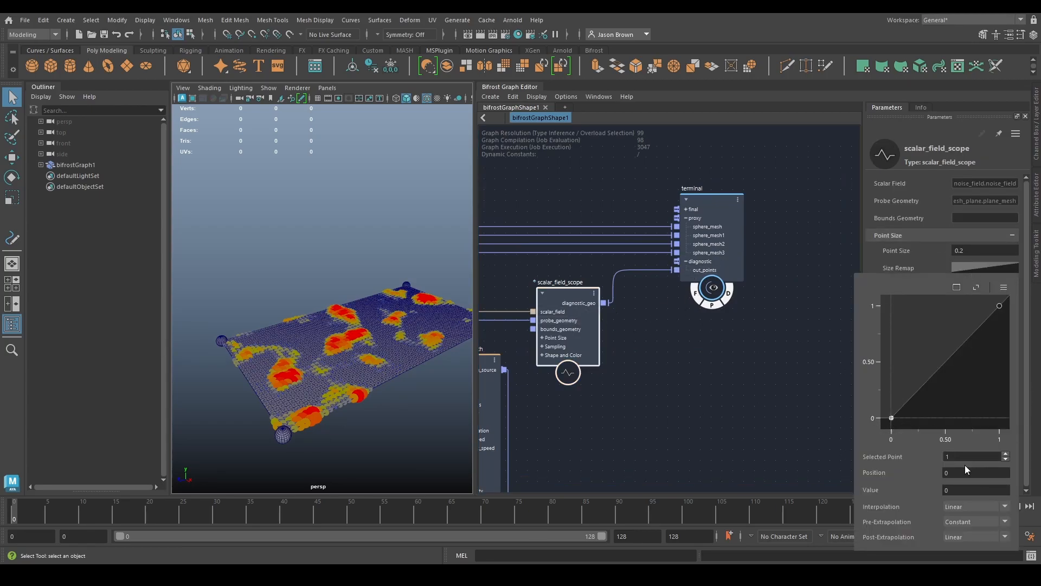
pyautogui.press('Return')
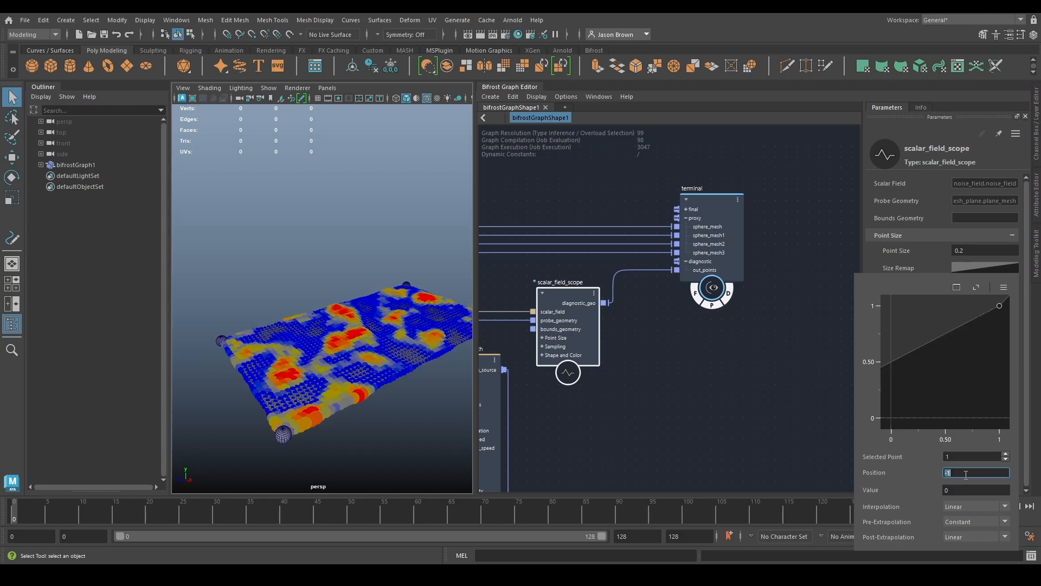
pyautogui.keyDown('alt'); pyautogui.moveTo(346, 464); pyautogui.dragTo(408, 421); pyautogui.keyUp('alt')
pyautogui.scroll(4, 326, 372)
pyautogui.keyDown('alt'); pyautogui.moveTo(304, 319); pyautogui.dragTo(416, 262); pyautogui.keyUp('alt')
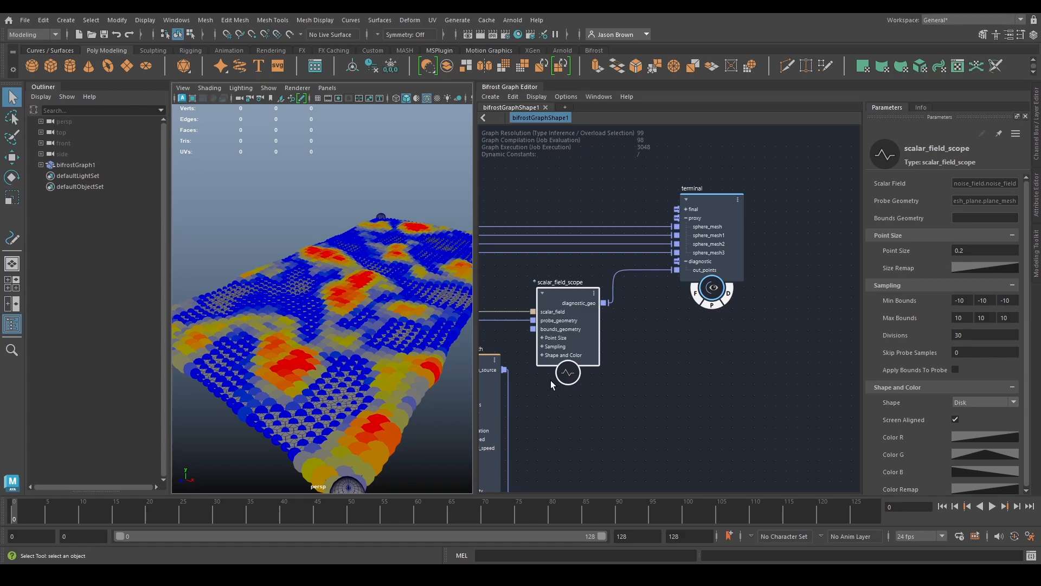
# - Add an fcurve_field node beside fractal_noise_field and connect noise_field to its field input
pyautogui.keyDown('alt'); pyautogui.moveTo(553, 386); pyautogui.dragTo(615, 365, button='middle'); pyautogui.keyUp('alt')
pyautogui.keyDown('alt'); pyautogui.moveTo(692, 384); pyautogui.dragTo(882, 241, button='middle'); pyautogui.keyUp('alt')
pyautogui.keyDown('alt'); pyautogui.moveTo(777, 378); pyautogui.dragTo(853, 303, button='middle'); pyautogui.keyUp('alt')
pyautogui.moveTo(687, 340); pyautogui.dragTo(616, 347)
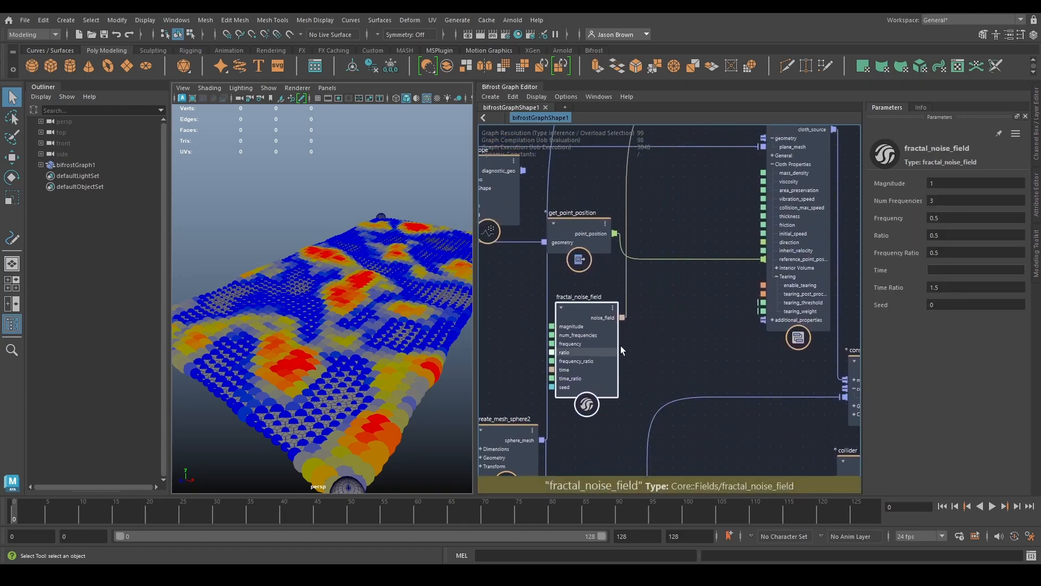
pyautogui.press('Tab')
pyautogui.write('fcurve')
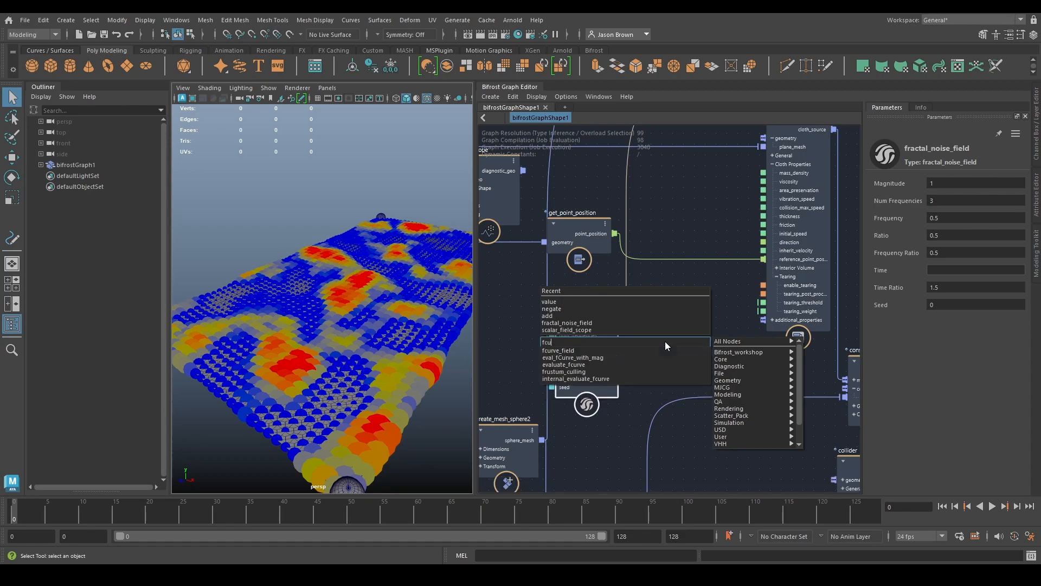
pyautogui.press('Down')
pyautogui.press('Return')
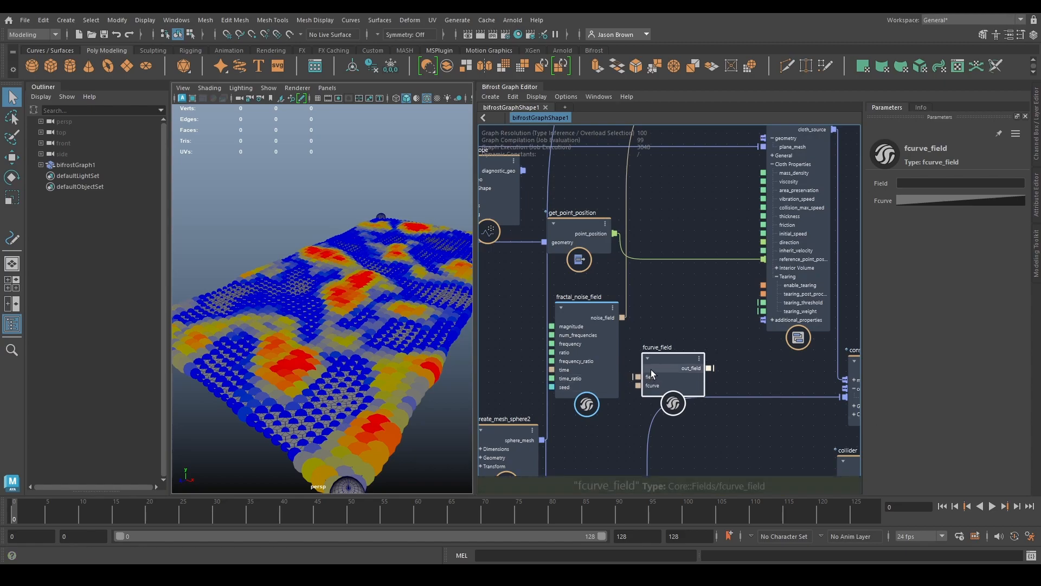
pyautogui.moveTo(650, 373); pyautogui.dragTo(664, 338)
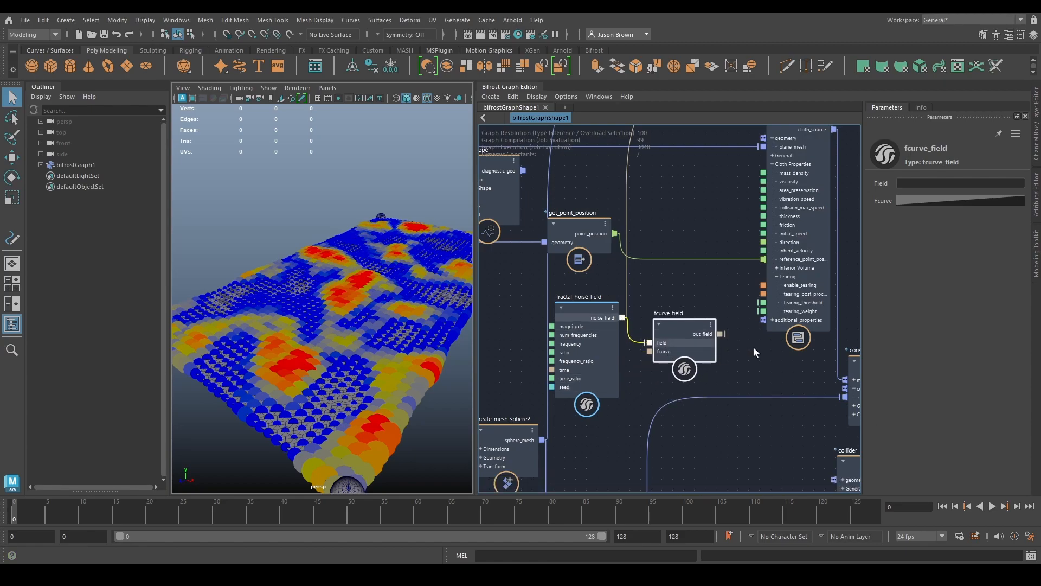
# - Connect fcurve_field's out_field to make_mpm_cloth's tearing_threshold and turn off the terminal's diagnostic display
pyautogui.moveTo(754, 347); pyautogui.dragTo(687, 384, button='middle')
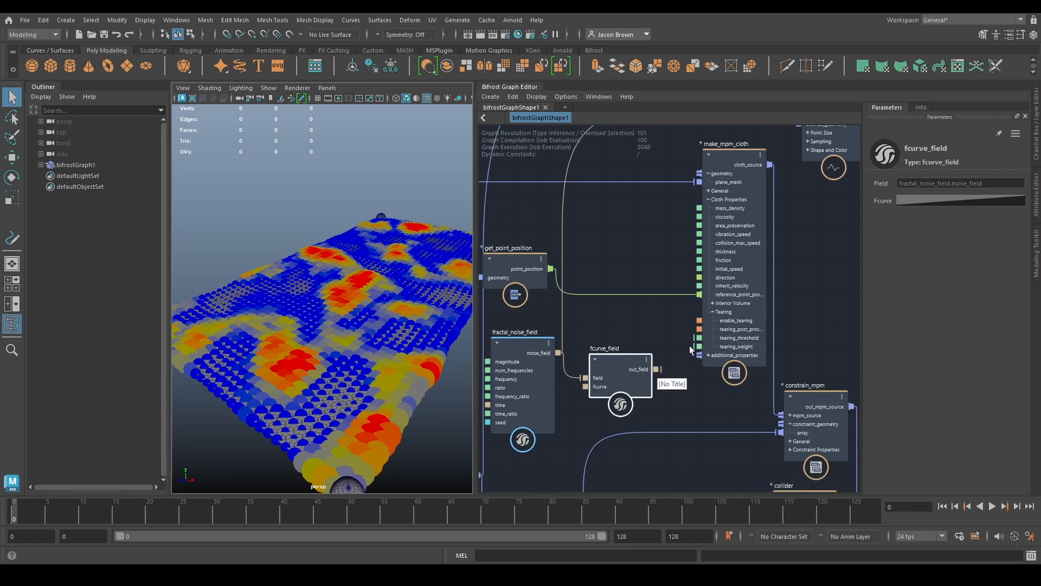
pyautogui.moveTo(657, 369); pyautogui.dragTo(697, 346)
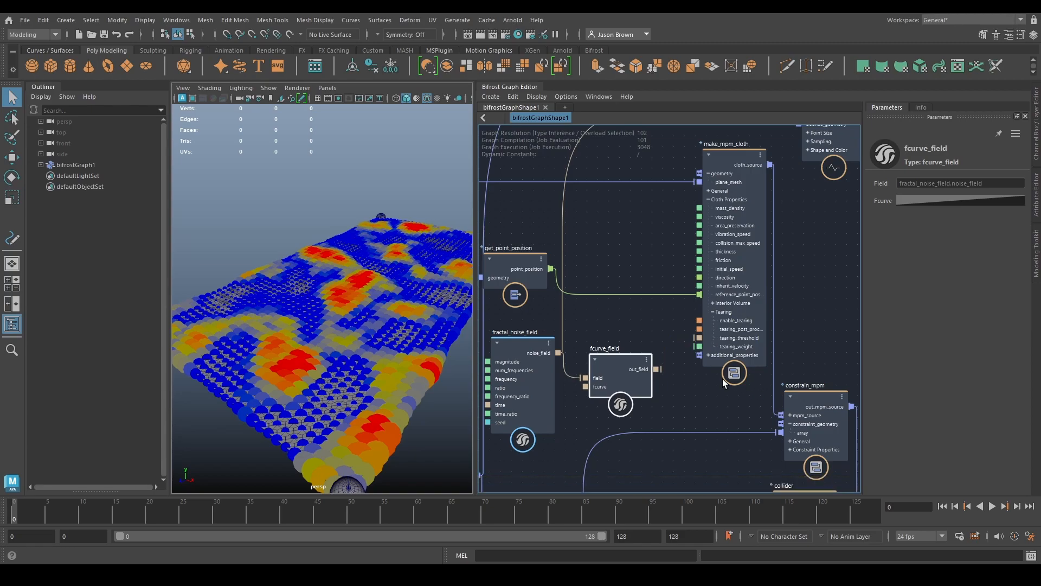
pyautogui.scroll(-3, 723, 379)
pyautogui.moveTo(823, 234); pyautogui.dragTo(676, 304, button='middle')
pyautogui.click(789, 223)
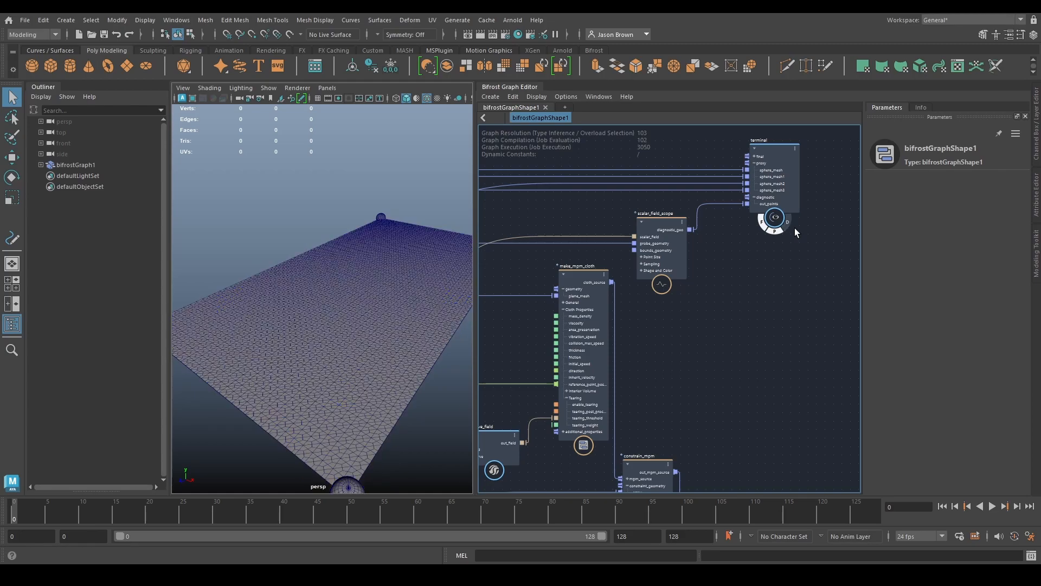
# - Play the simulation to check how the cloth tears, and return to frame 0
pyautogui.moveTo(692, 352); pyautogui.dragTo(738, 305, button='middle')
pyautogui.scroll(-4, 434, 390)
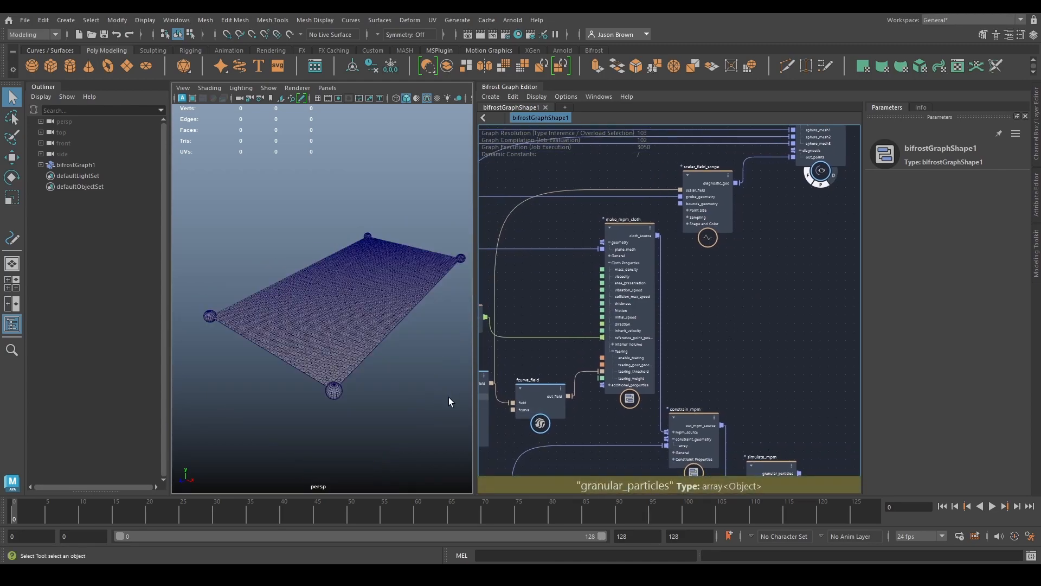
pyautogui.scroll(5, 441, 394)
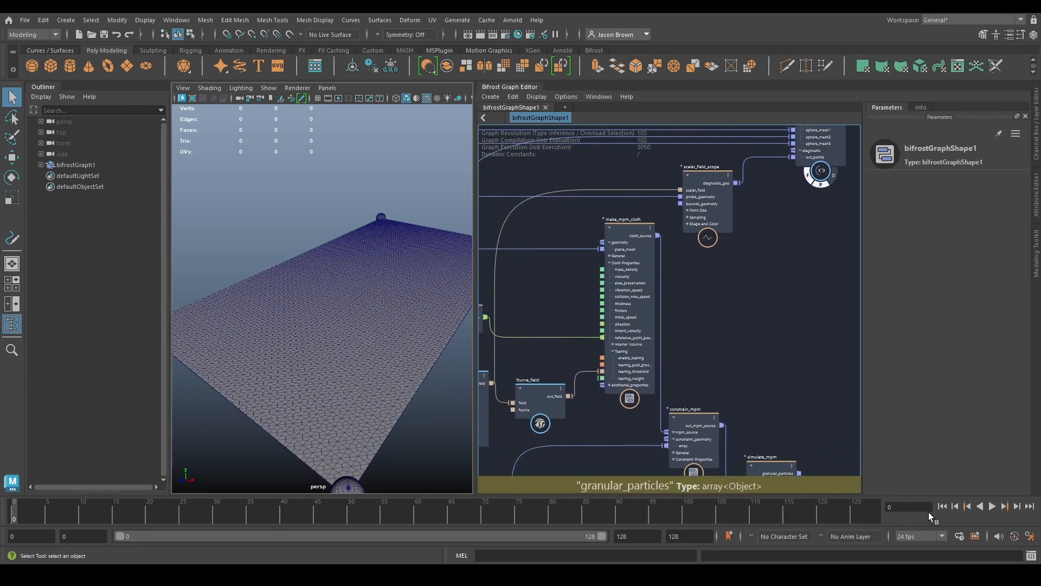
pyautogui.click(993, 506)
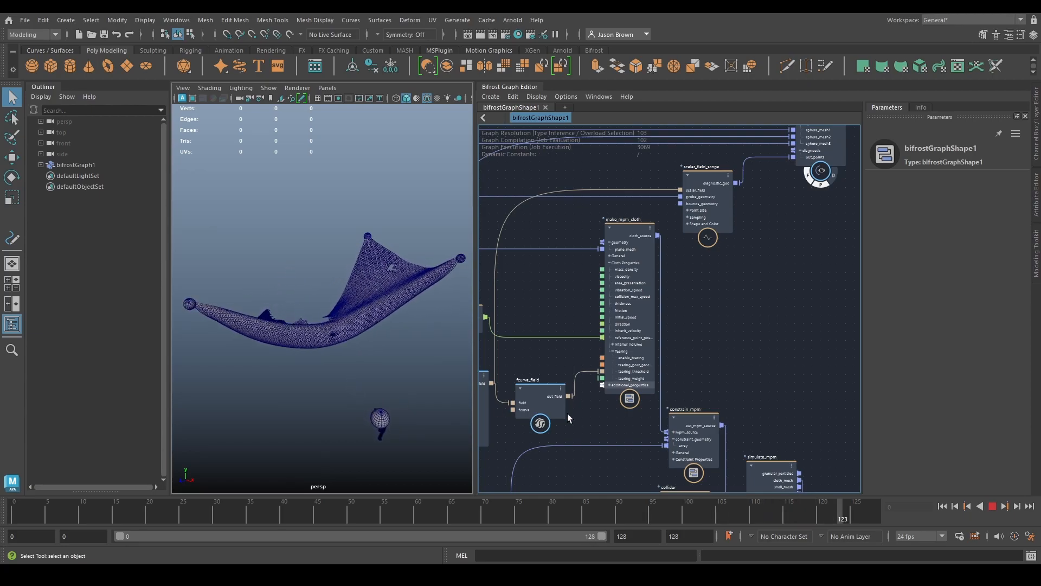
pyautogui.click(942, 506)
pyautogui.click(995, 505)
pyautogui.click(940, 508)
# - Turn the terminal's diagnostic display back on and set scalar_field_scope's point size to 0.05
pyautogui.keyDown('alt'); pyautogui.moveTo(662, 277); pyautogui.dragTo(586, 354, button='middle'); pyautogui.keyUp('alt')
pyautogui.scroll(2, 756, 278)
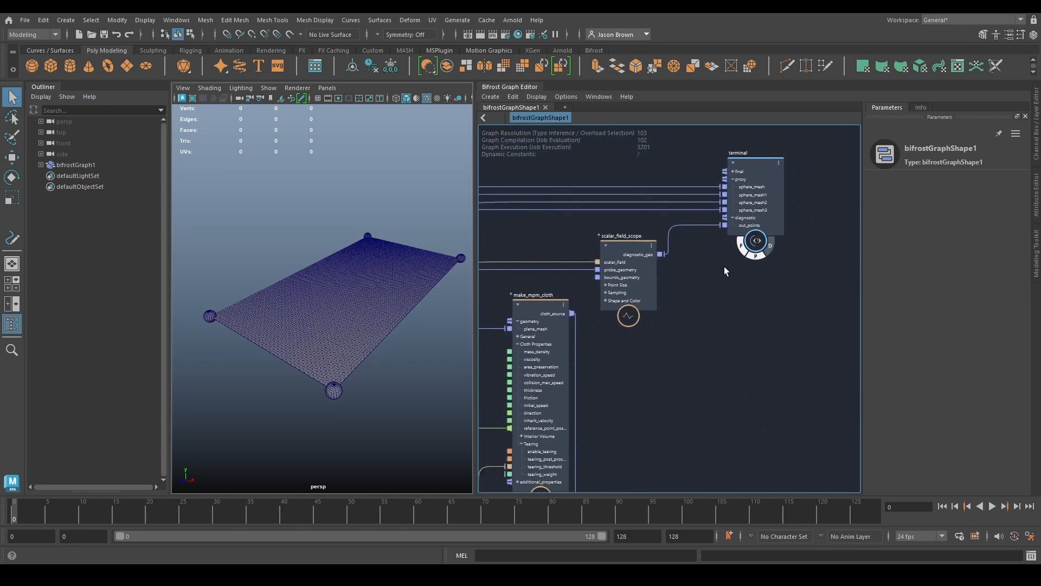
pyautogui.click(770, 245)
pyautogui.click(629, 247)
pyautogui.click(970, 251)
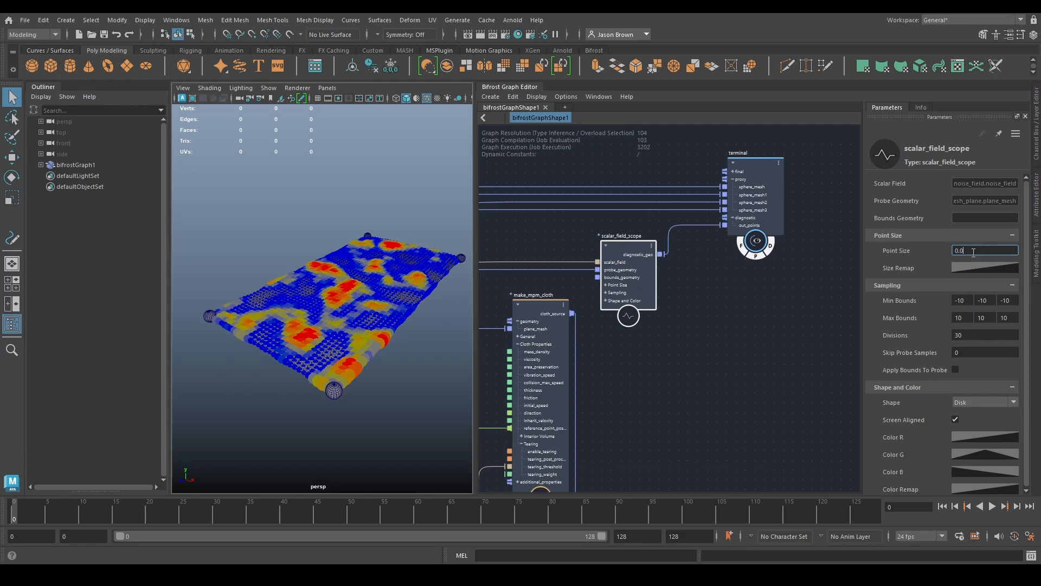
pyautogui.press('Return')
pyautogui.keyDown('alt'); pyautogui.moveTo(307, 310); pyautogui.dragTo(302, 295, button='middle'); pyautogui.keyUp('alt')
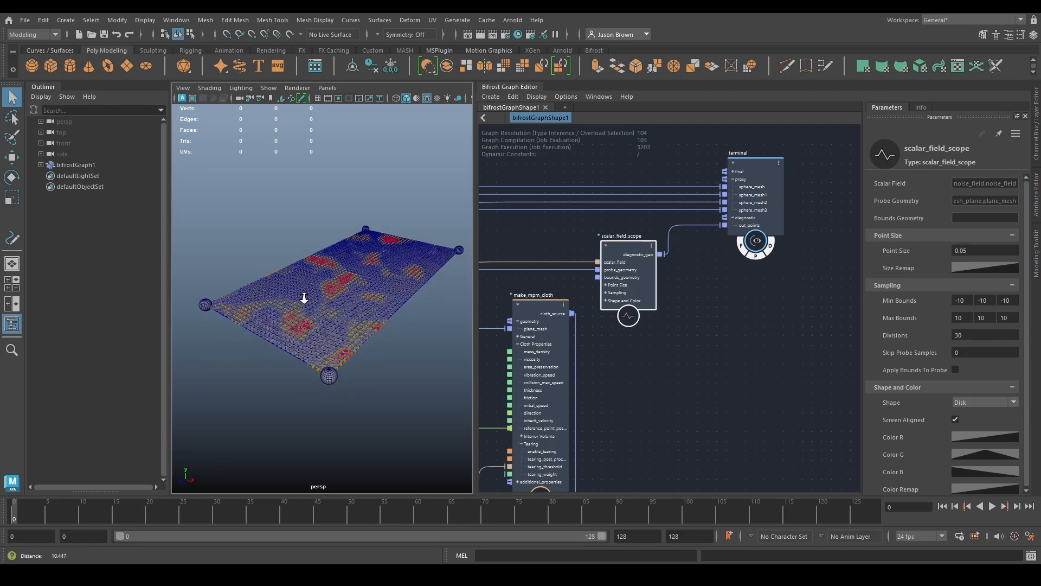
pyautogui.keyDown('alt'); pyautogui.moveTo(302, 295); pyautogui.dragTo(348, 335, button='right'); pyautogui.keyUp('alt')
pyautogui.keyDown('alt'); pyautogui.moveTo(348, 334); pyautogui.dragTo(367, 341); pyautogui.keyUp('alt')
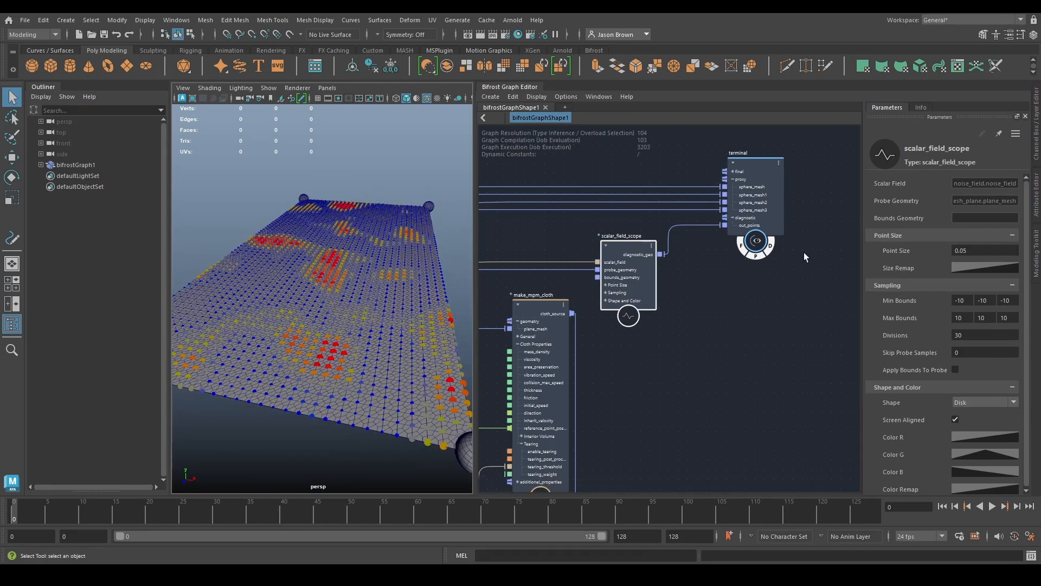
# - Connect fcurve_field's out_field to scalar_field_scope's scalar_field in place of the direct noise connection
pyautogui.keyDown('alt'); pyautogui.moveTo(725, 338); pyautogui.dragTo(866, 315, button='middle'); pyautogui.keyUp('alt')
pyautogui.keyDown('alt'); pyautogui.moveTo(769, 268); pyautogui.dragTo(813, 239, button='middle'); pyautogui.keyUp('alt')
pyautogui.keyDown('alt'); pyautogui.moveTo(653, 348); pyautogui.dragTo(730, 317, button='middle'); pyautogui.keyUp('alt')
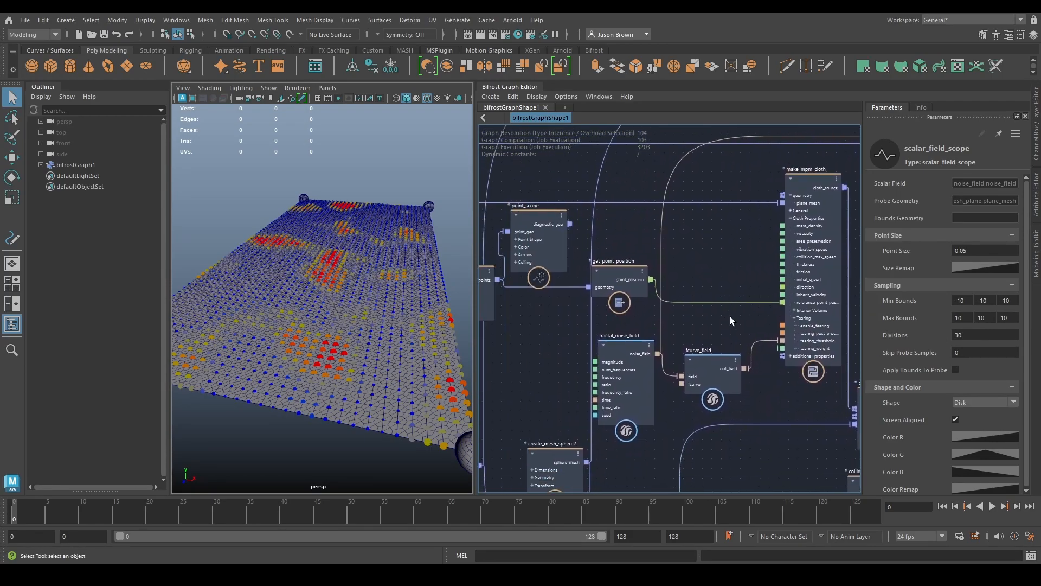
pyautogui.click(626, 368)
pyautogui.keyDown('alt'); pyautogui.moveTo(705, 353); pyautogui.dragTo(611, 388, button='middle'); pyautogui.keyUp('alt')
pyautogui.click(649, 402)
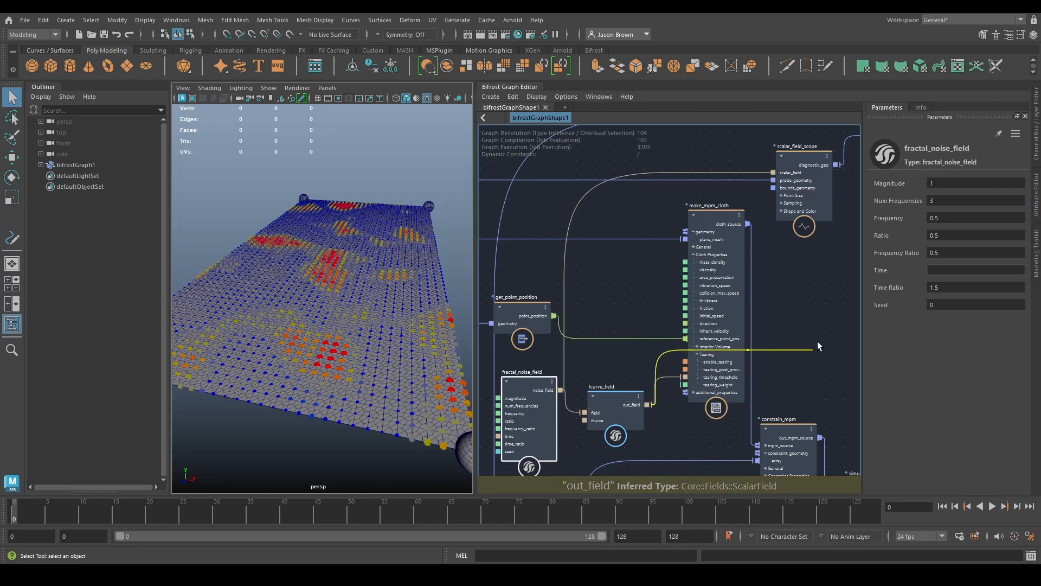
pyautogui.keyDown('alt'); pyautogui.moveTo(794, 187); pyautogui.dragTo(715, 311, button='middle'); pyautogui.keyUp('alt')
pyautogui.click(702, 299)
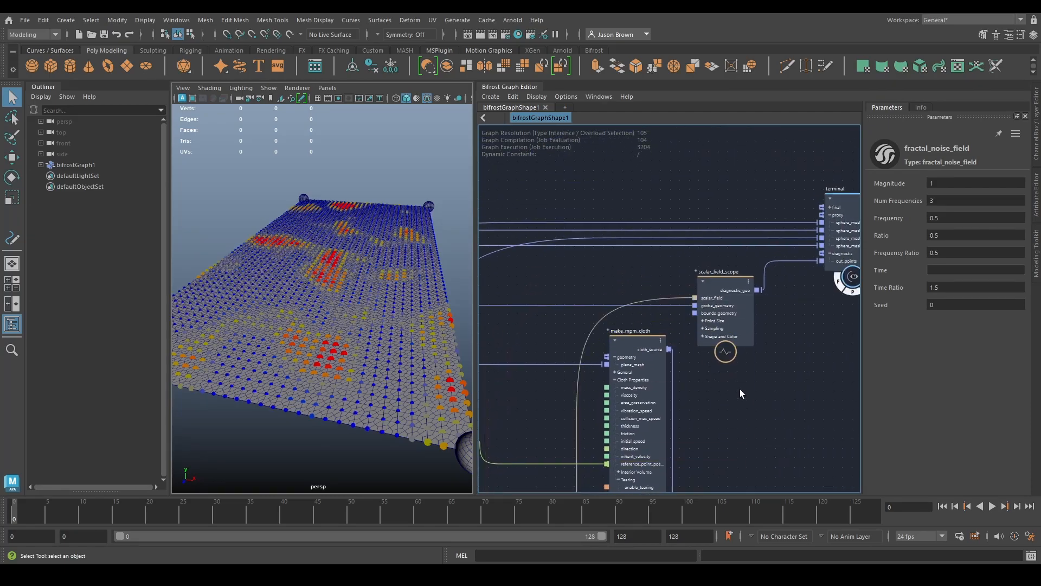
# - Raise fractal_noise_field's frequency to 0.5807 and move the node farther from fcurve_field to make room
pyautogui.keyDown('alt'); pyautogui.moveTo(752, 417); pyautogui.dragTo(841, 353, button='middle'); pyautogui.keyUp('alt')
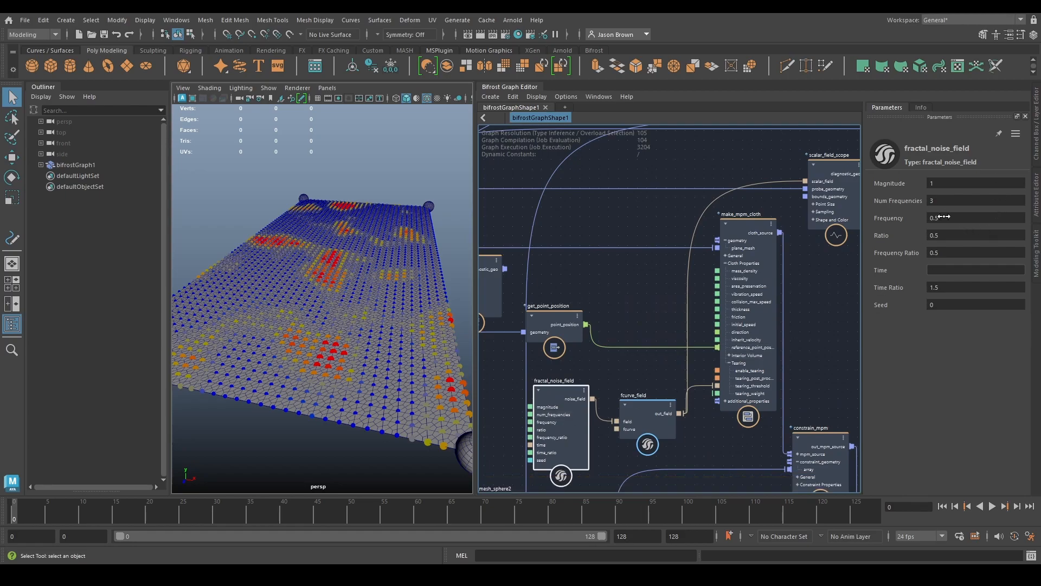
pyautogui.moveTo(944, 220)
pyautogui.mouseDown()
pyautogui.moveTo(987, 217)
pyautogui.moveTo(962, 217)
pyautogui.mouseUp()
pyautogui.keyDown('alt'); pyautogui.moveTo(734, 370); pyautogui.dragTo(855, 277, button='middle'); pyautogui.keyUp('alt')
pyautogui.keyDown('alt'); pyautogui.moveTo(730, 340); pyautogui.dragTo(758, 332, button='middle'); pyautogui.keyUp('alt')
pyautogui.moveTo(711, 339); pyautogui.dragTo(611, 342)
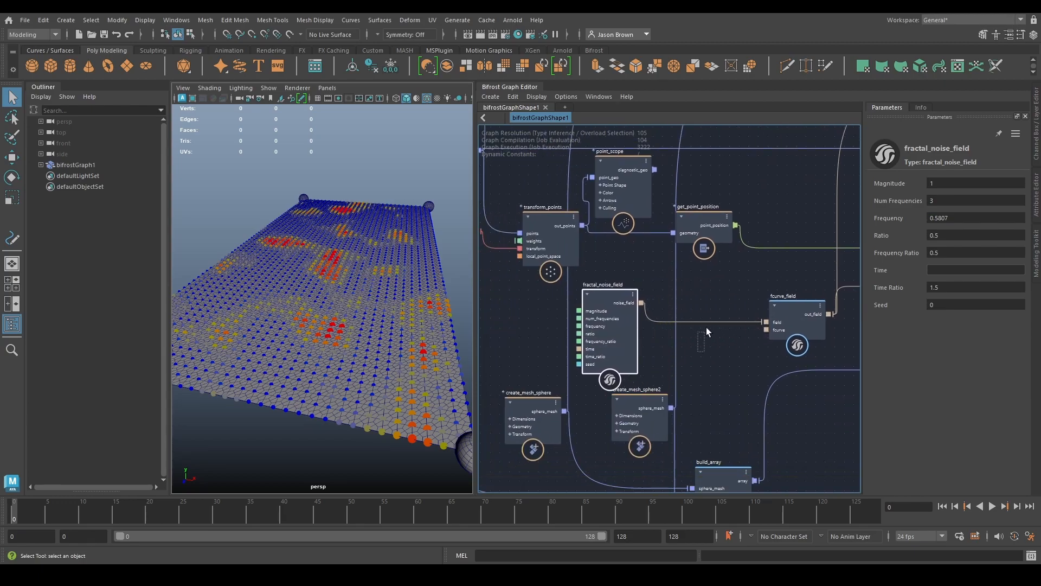
# - Insert a scale_field node on the connection between fractal_noise_field and fcurve_field
pyautogui.click(707, 324)
pyautogui.press('Tab')
pyautogui.write('ad')
pyautogui.press('BackSpace')
pyautogui.press('BackSpace')
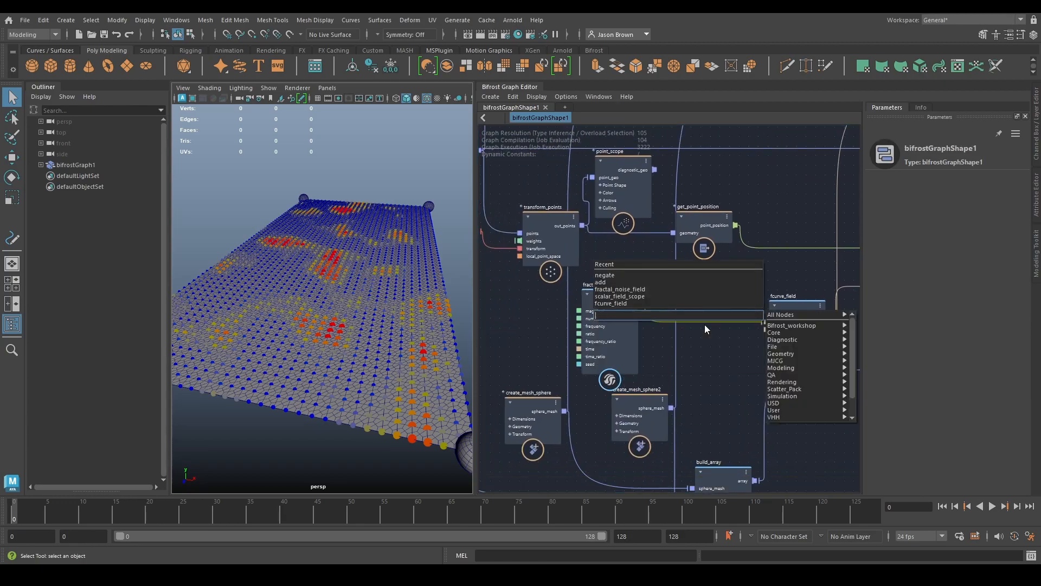
pyautogui.write('scale')
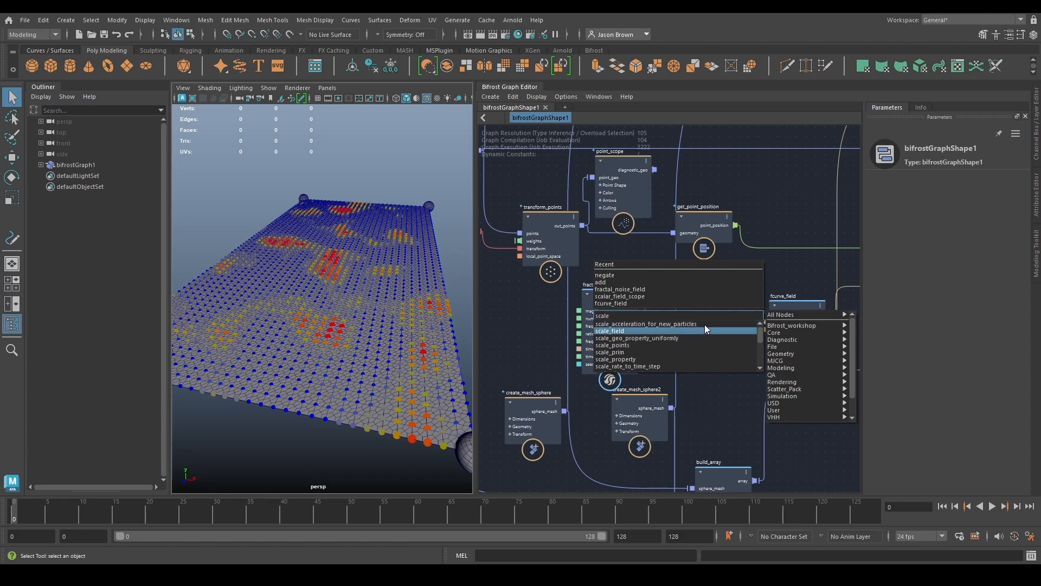
pyautogui.press('Return')
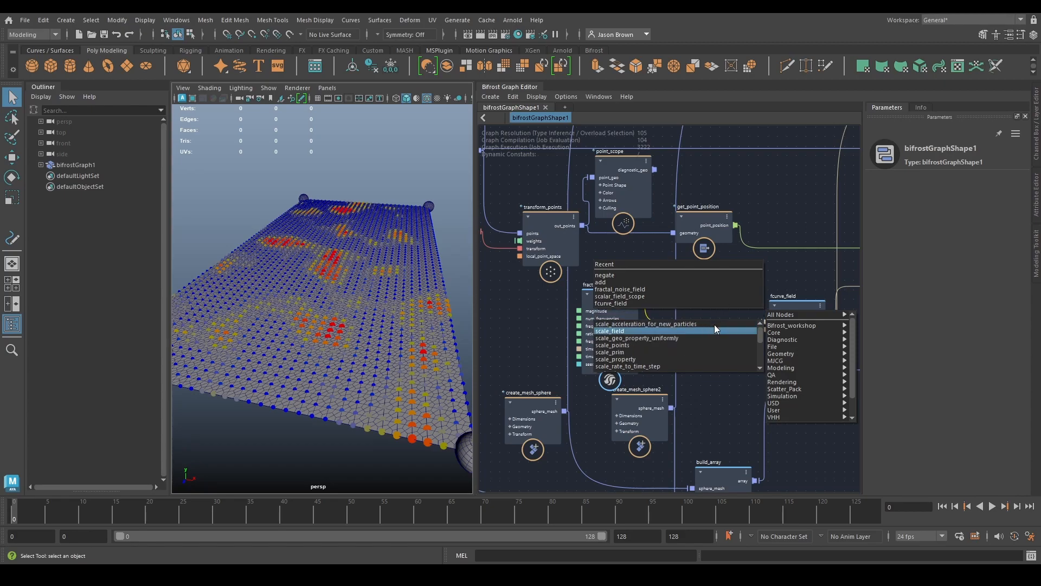
pyautogui.click(706, 331)
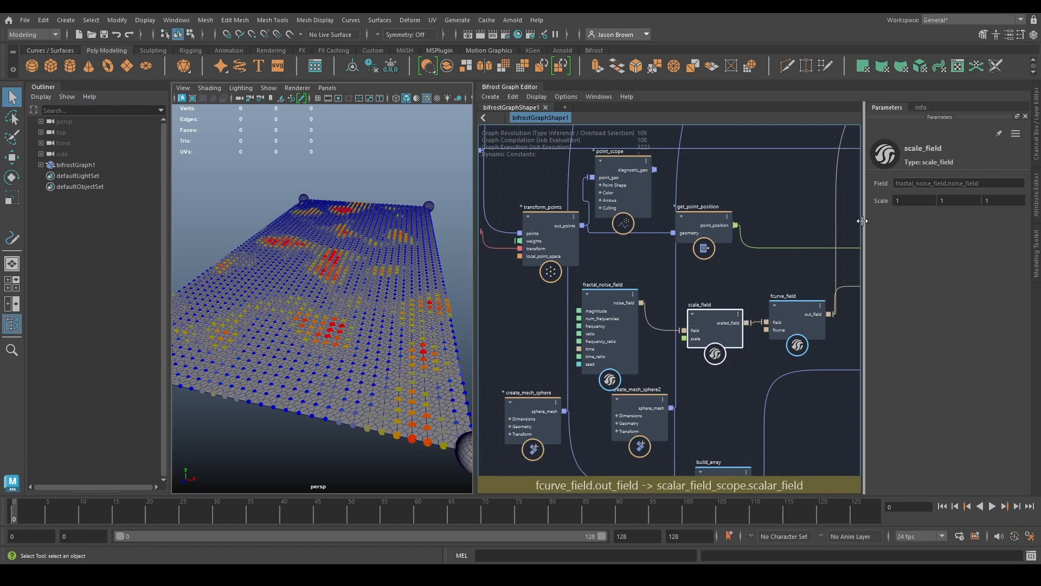
# - Set scale_field's X scale to 10 to stretch the noise across the cloth
pyautogui.click(914, 203)
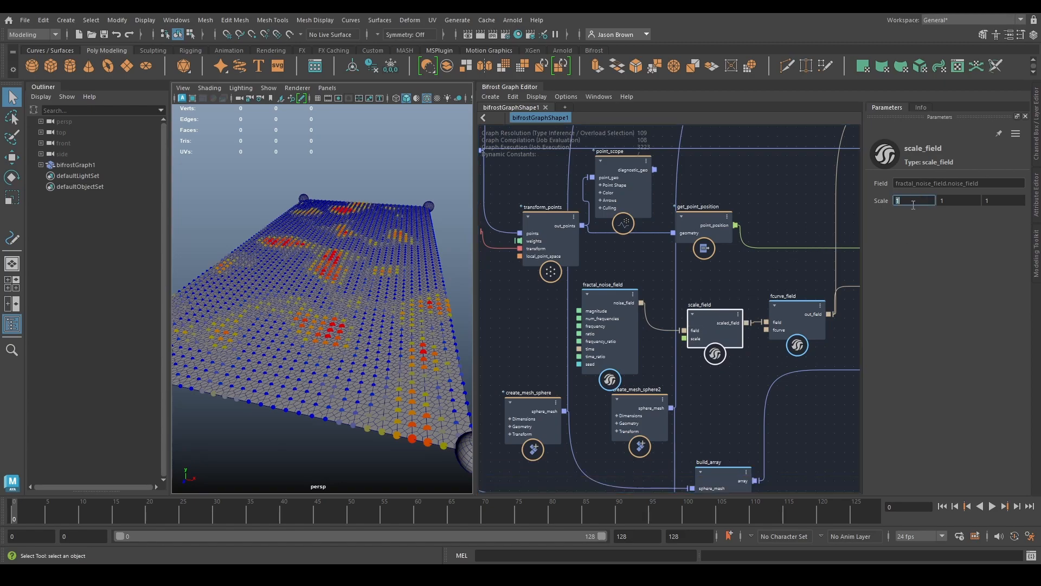
pyautogui.write('10')
pyautogui.press('Return')
pyautogui.keyDown('alt'); pyautogui.moveTo(283, 292); pyautogui.dragTo(312, 282); pyautogui.keyUp('alt')
# - Try frequencies of 1 and 3 on fractal_noise_field, and settle on 2.5
pyautogui.click(583, 364)
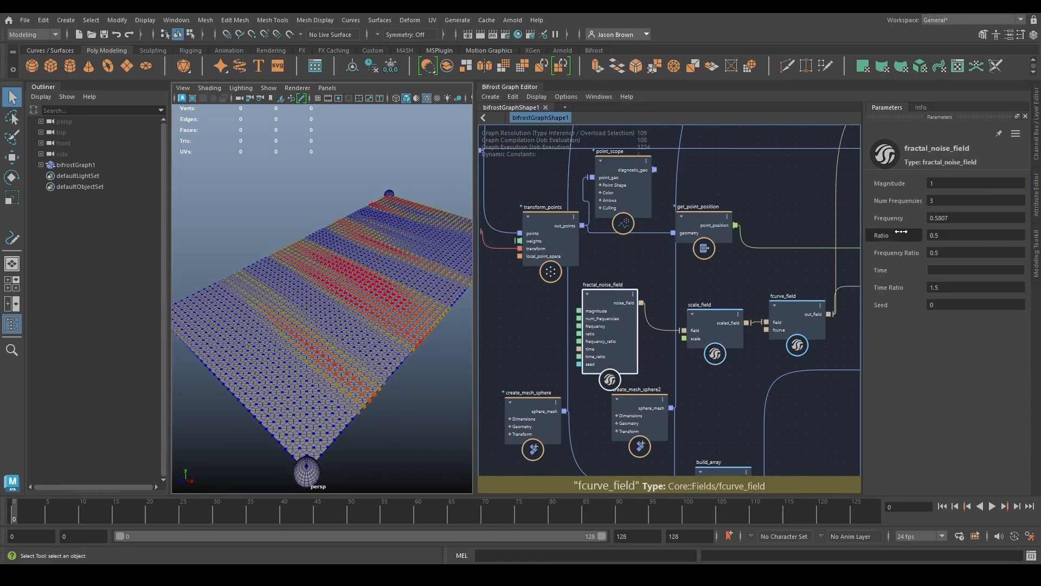
pyautogui.click(1000, 222)
pyautogui.write('1')
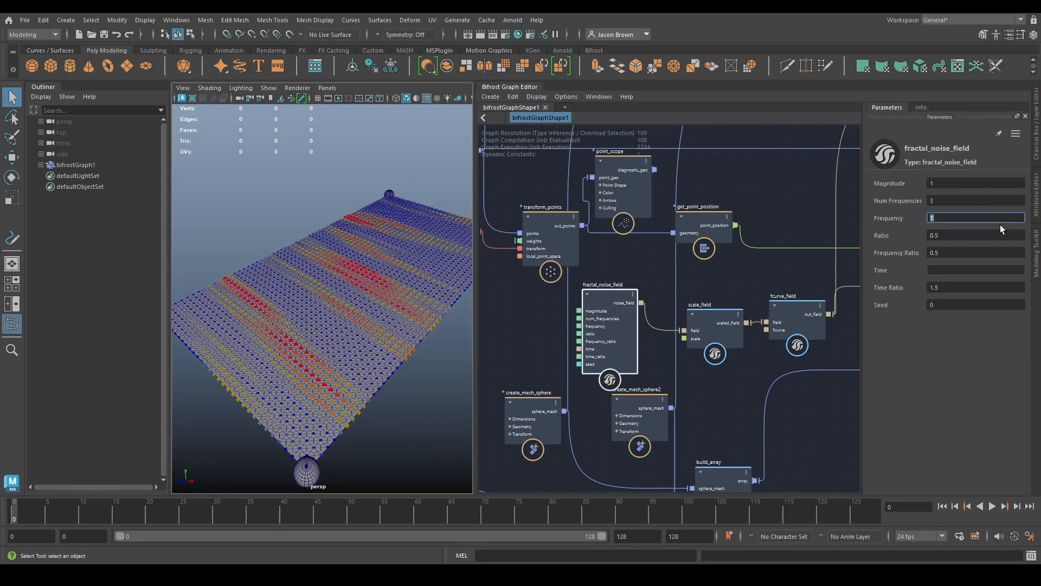
pyautogui.write('3')
pyautogui.press('Return')
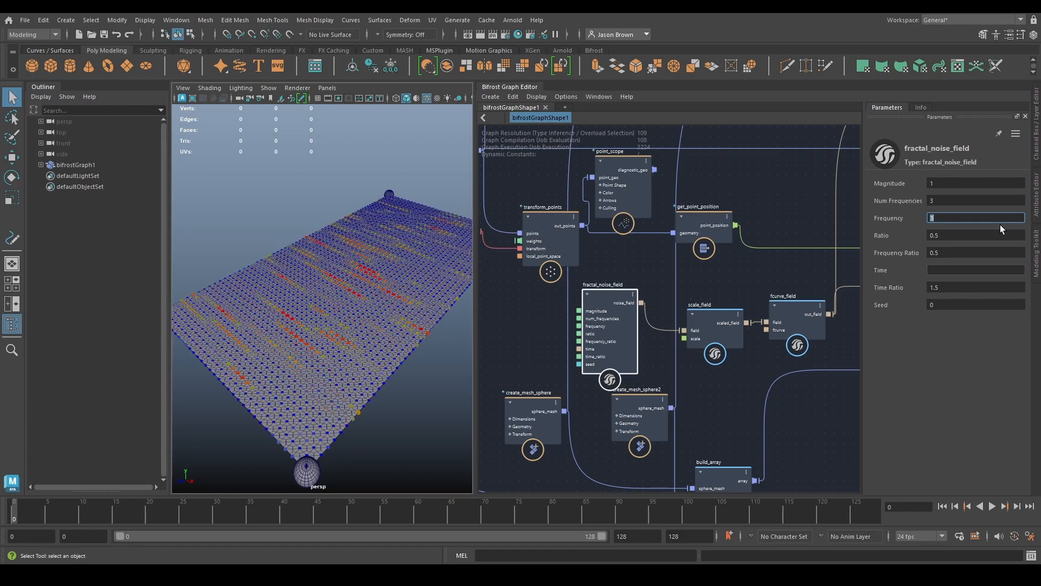
pyautogui.write('2.5')
pyautogui.press('Return')
pyautogui.keyDown('alt'); pyautogui.moveTo(286, 282); pyautogui.dragTo(402, 392); pyautogui.keyUp('alt')
pyautogui.keyDown('alt'); pyautogui.moveTo(387, 316); pyautogui.dragTo(440, 309); pyautogui.keyUp('alt')
# - Play the simulation to frame 55 and turn off the terminal's diagnostic display to examine the cloth
pyautogui.keyDown('alt'); pyautogui.moveTo(735, 279); pyautogui.dragTo(487, 398, button='middle'); pyautogui.keyUp('alt')
pyautogui.keyDown('alt'); pyautogui.moveTo(683, 327); pyautogui.dragTo(710, 313, button='middle'); pyautogui.keyUp('alt')
pyautogui.click(991, 505)
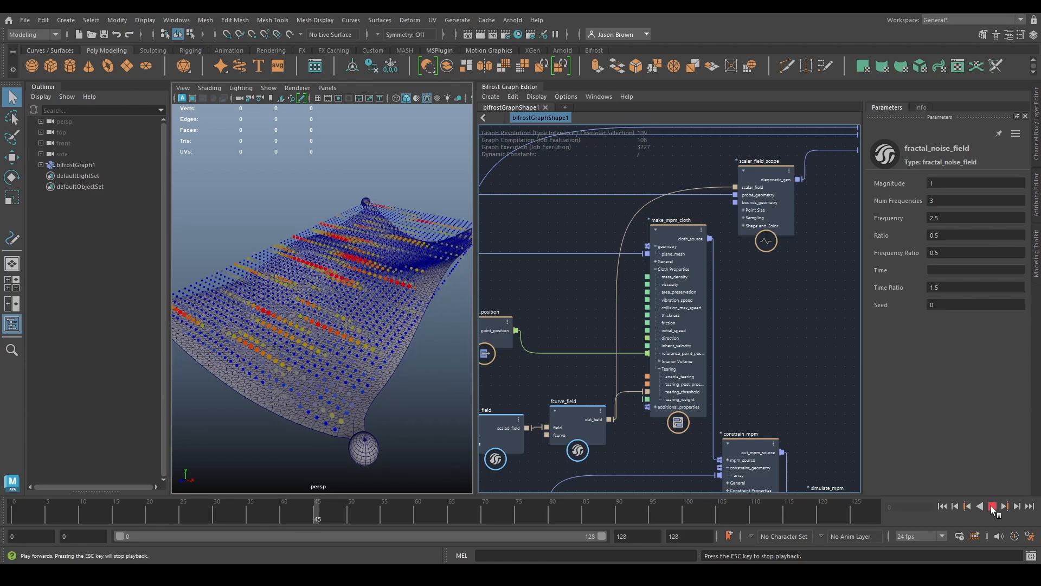
pyautogui.click(991, 505)
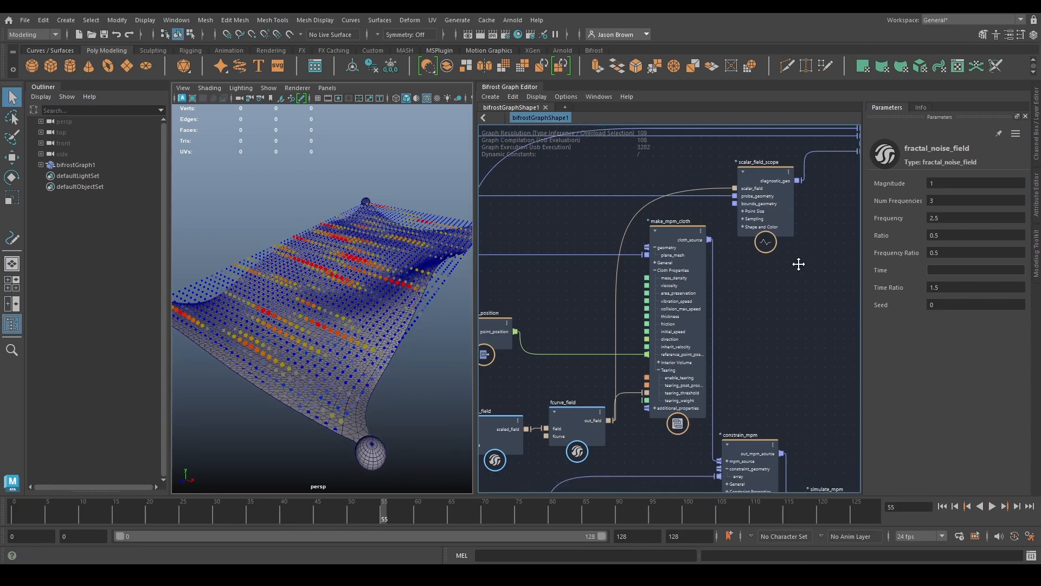
pyautogui.moveTo(903, 181); pyautogui.dragTo(723, 233, button='middle')
pyautogui.click(752, 308)
pyautogui.keyDown('alt'); pyautogui.moveTo(331, 352); pyautogui.dragTo(399, 404); pyautogui.keyUp('alt')
pyautogui.moveTo(704, 245); pyautogui.dragTo(817, 263, button='middle')
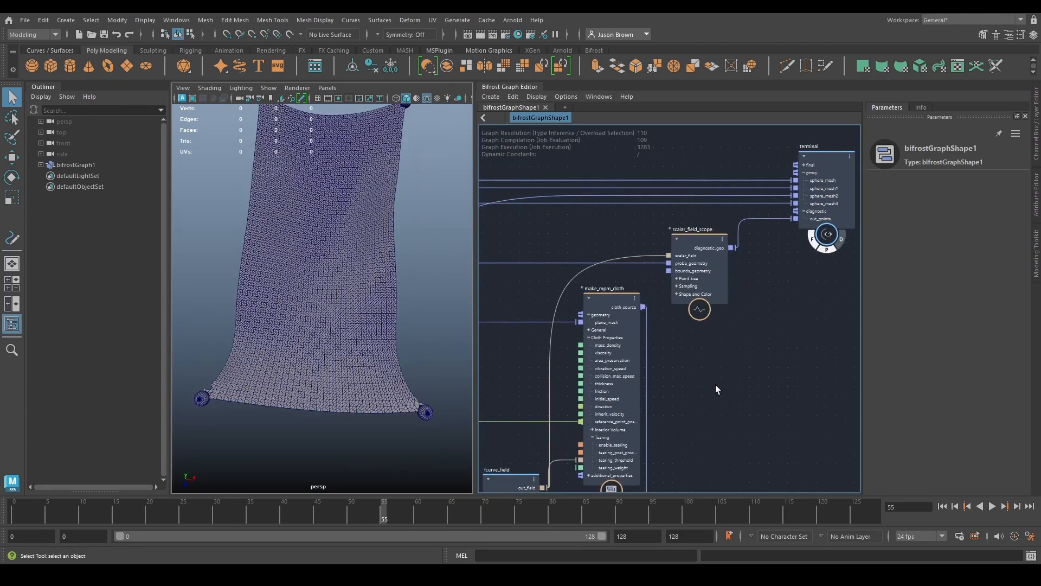
# - Return to frame 0 with the terminal's diagnostic display turned on and locate the fractal_noise_field node
pyautogui.moveTo(717, 378); pyautogui.dragTo(846, 216, button='middle')
pyautogui.click(940, 508)
pyautogui.moveTo(643, 410); pyautogui.dragTo(814, 357, button='middle')
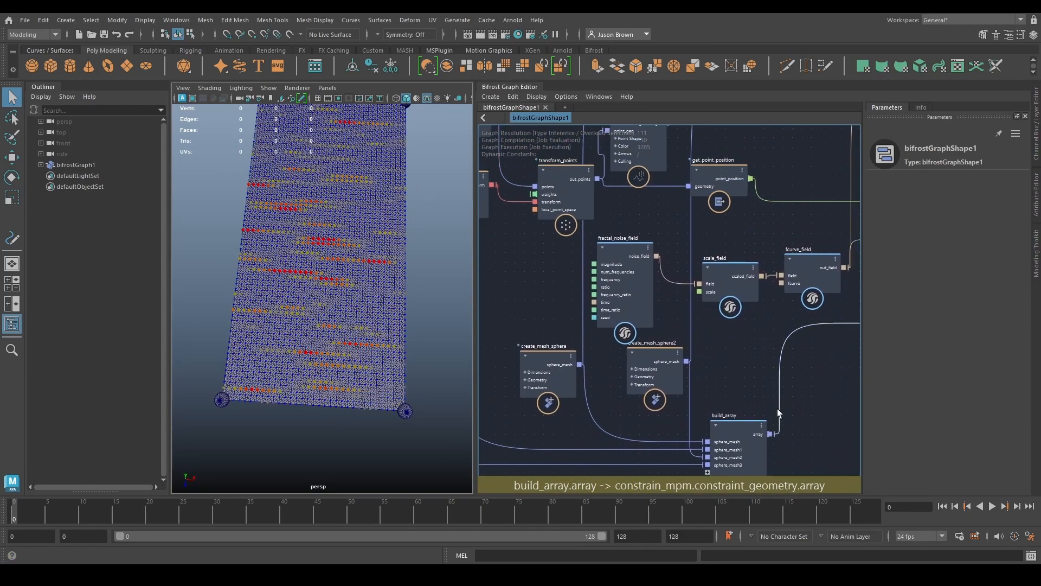
pyautogui.moveTo(675, 368); pyautogui.dragTo(693, 393, button='middle')
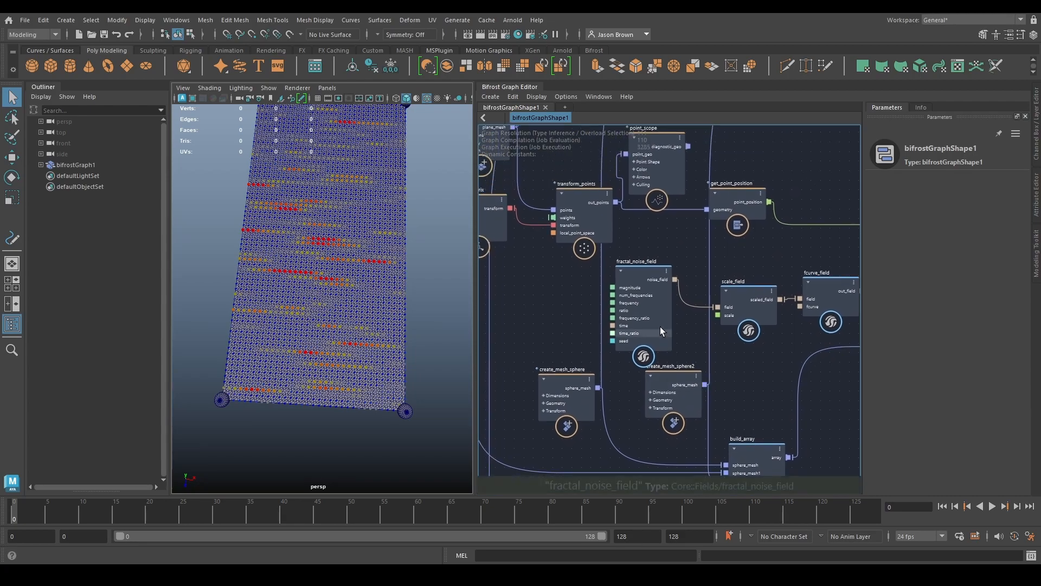
# - Review scale_field's scale values and set fractal_noise_field's frequency to 0.1
pyautogui.click(642, 307)
pyautogui.click(741, 303)
pyautogui.click(999, 201)
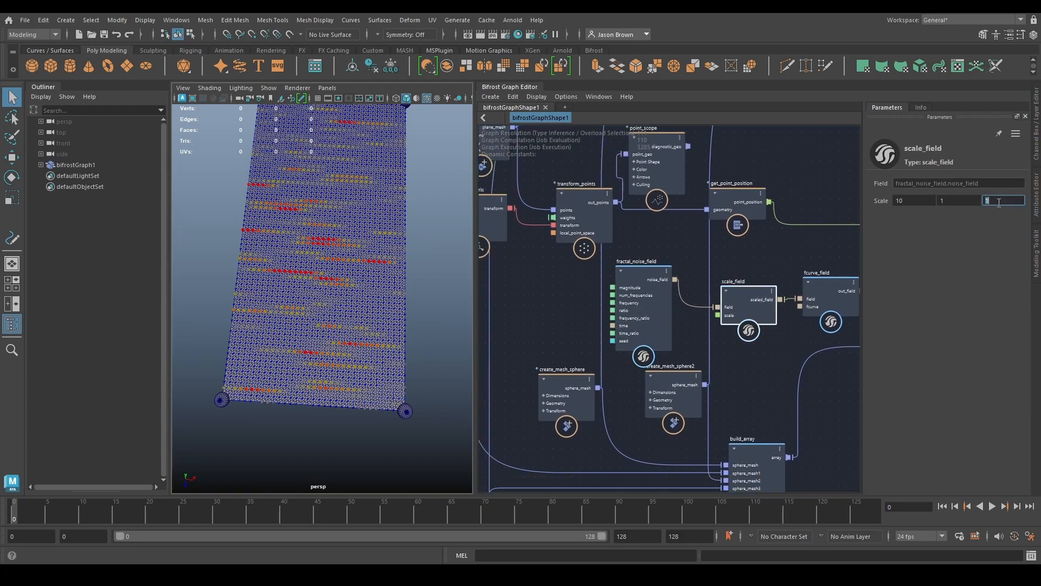
pyautogui.moveTo(699, 214); pyautogui.dragTo(725, 258, button='middle')
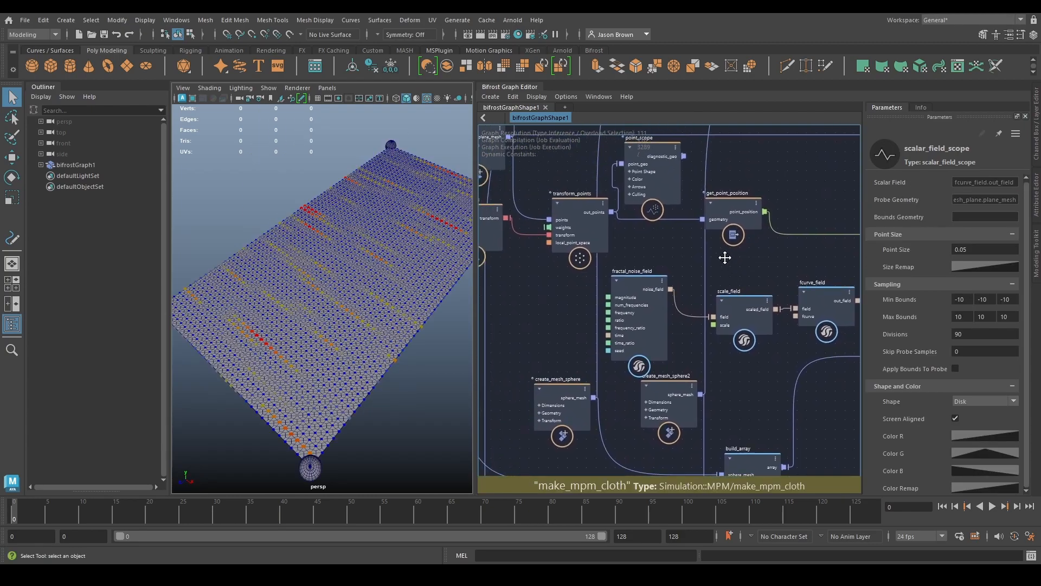
pyautogui.click(632, 316)
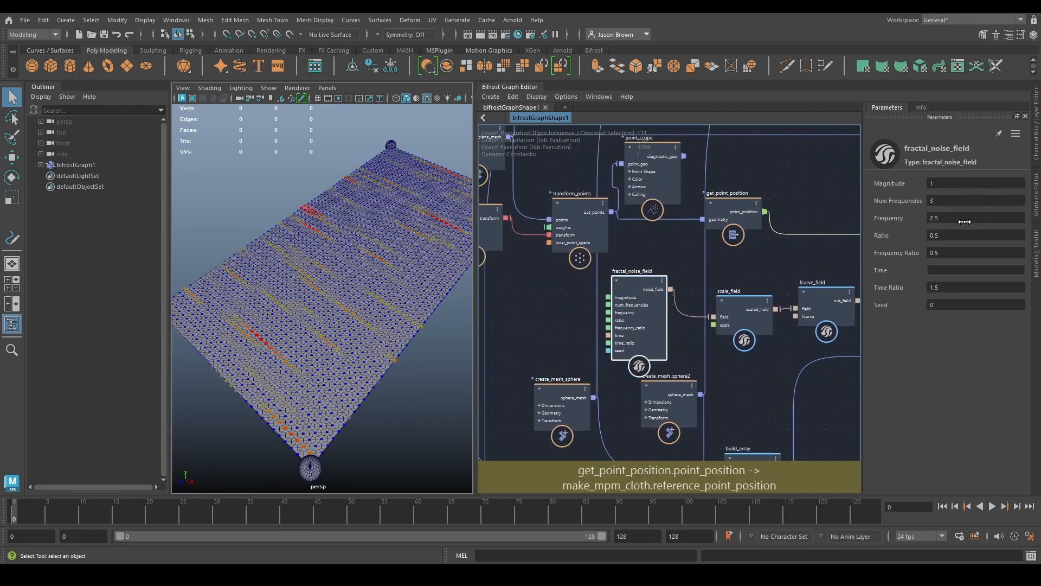
pyautogui.click(956, 218)
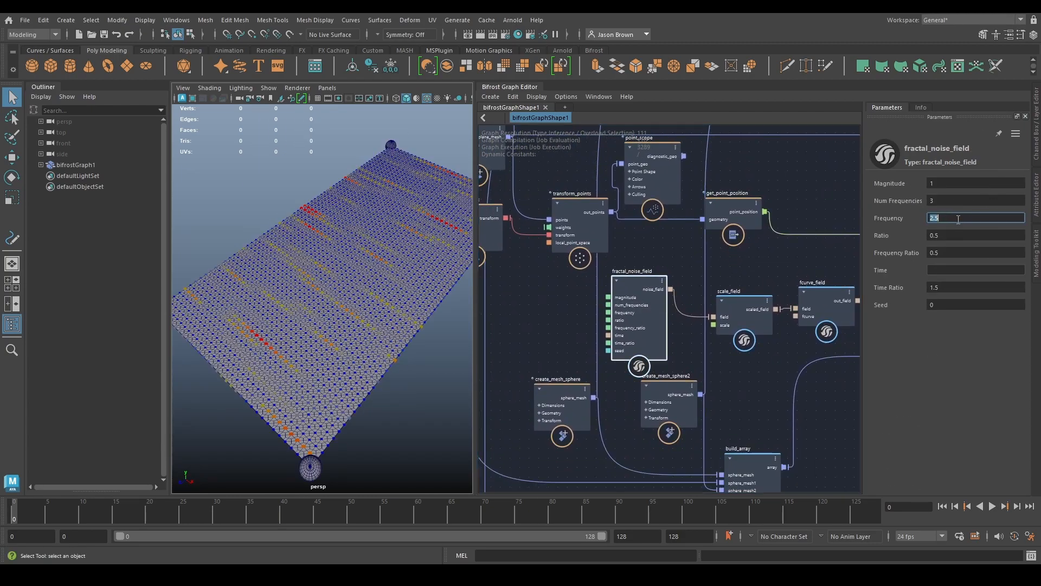
pyautogui.press('Return')
pyautogui.write('1')
pyautogui.press('Return')
# - Apply the smooth rising S-shaped preset curve to fcurve_field's Fcurve
pyautogui.keyDown('alt'); pyautogui.moveTo(701, 291); pyautogui.dragTo(640, 297, button='middle'); pyautogui.keyUp('alt')
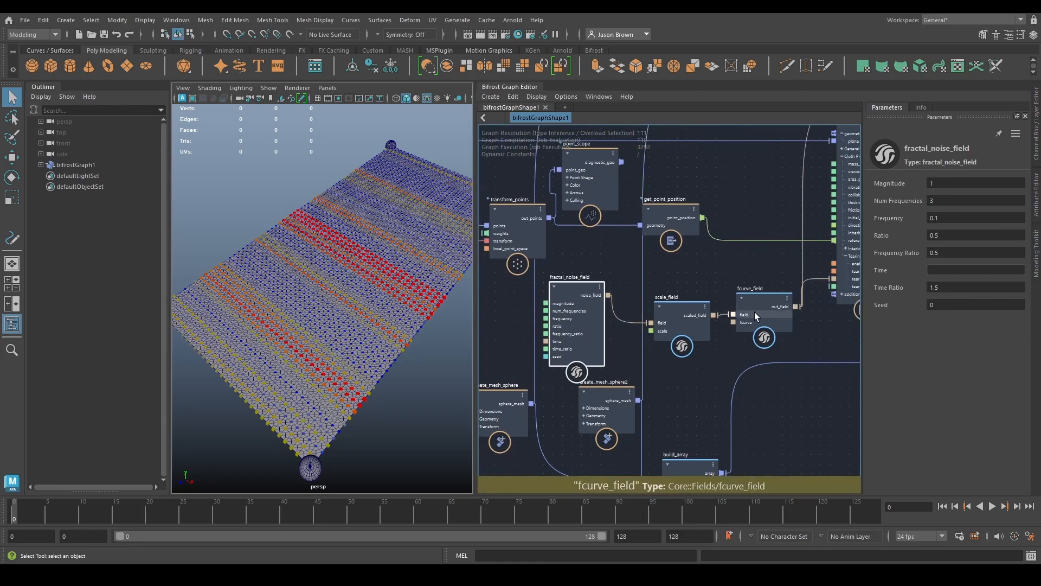
pyautogui.keyDown('alt'); pyautogui.moveTo(766, 300); pyautogui.dragTo(730, 302, button='middle'); pyautogui.keyUp('alt')
pyautogui.click(743, 304)
pyautogui.click(939, 202)
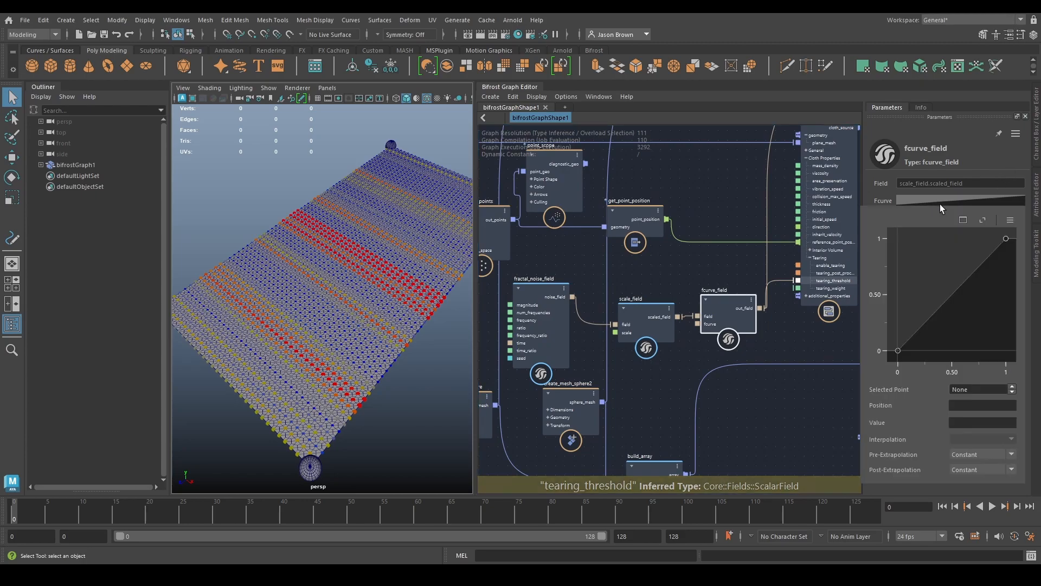
pyautogui.click(1011, 219)
pyautogui.moveTo(973, 237)
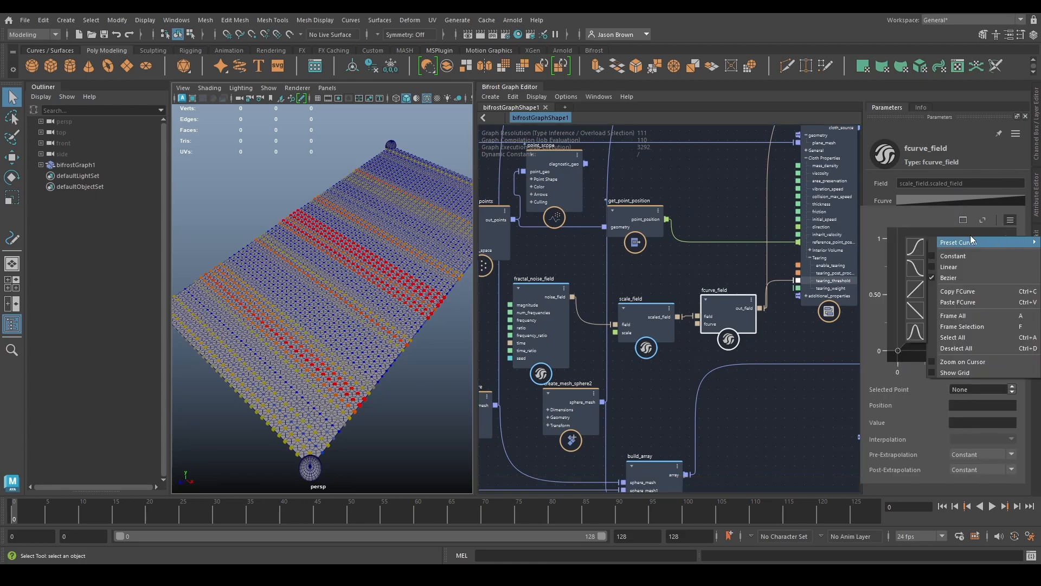
pyautogui.click(916, 247)
# - Move the Fcurve's first point to position -1, try a value of -1 on it, and settle on 0
pyautogui.click(898, 351)
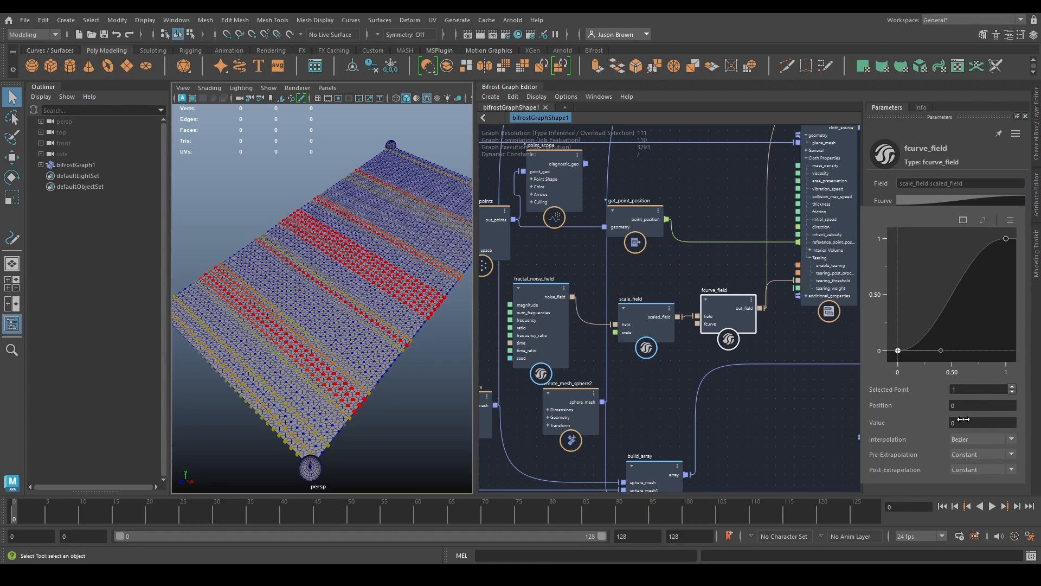
pyautogui.click(1000, 407)
pyautogui.write('-1')
pyautogui.press('Tab')
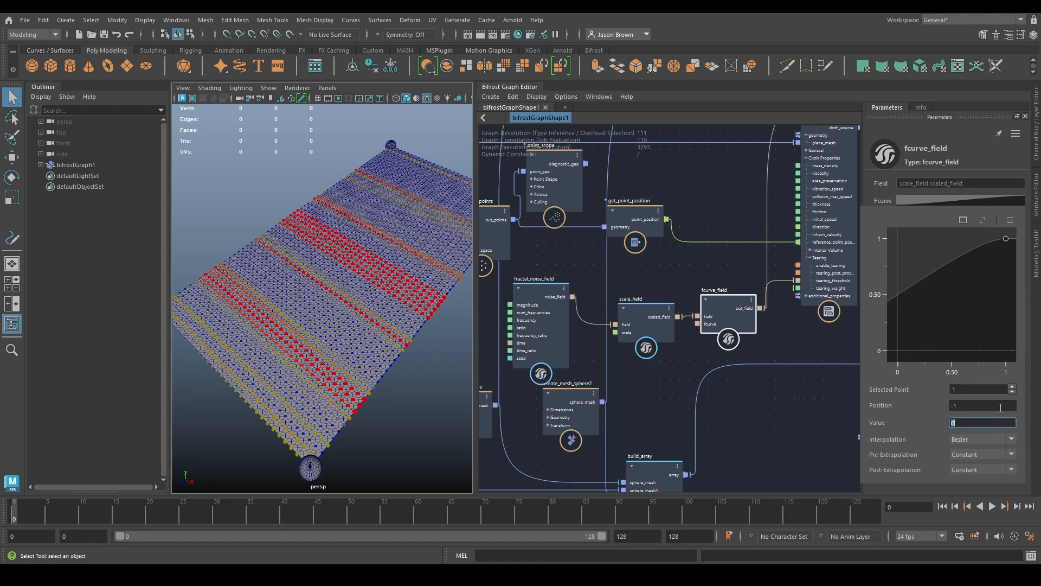
pyautogui.press('Return')
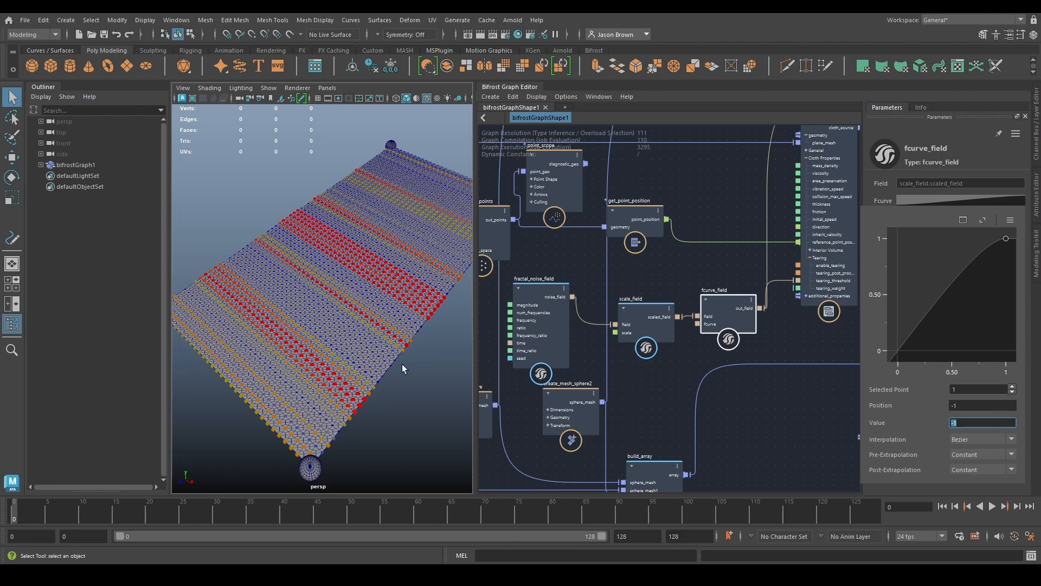
pyautogui.click(968, 404)
pyautogui.write('0')
pyautogui.press('Return')
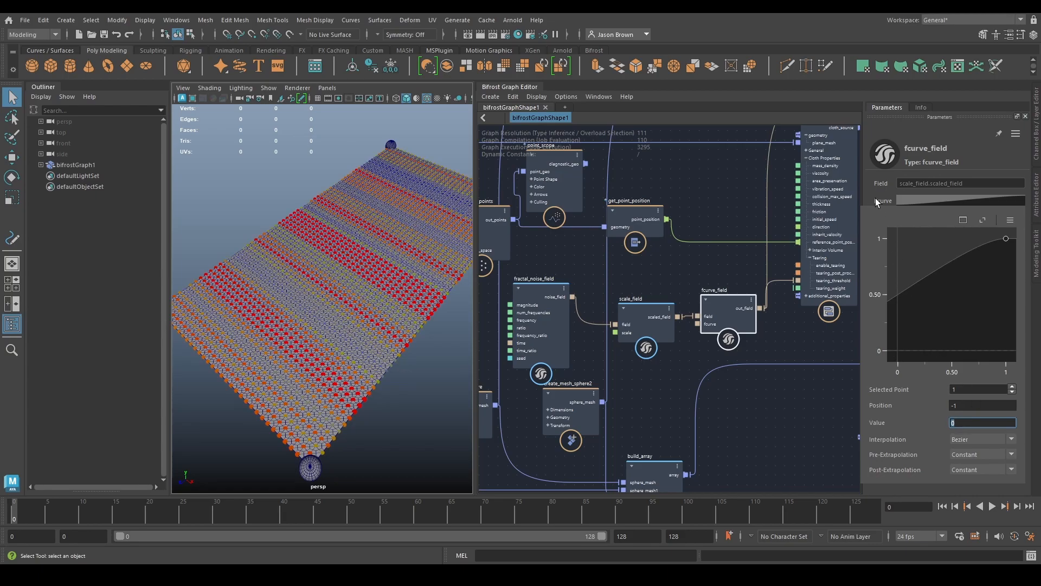
# - Examine the documentation of make_mpm_cloth's tearing parameters
pyautogui.moveTo(732, 278); pyautogui.dragTo(623, 347, button='middle')
pyautogui.click(687, 302)
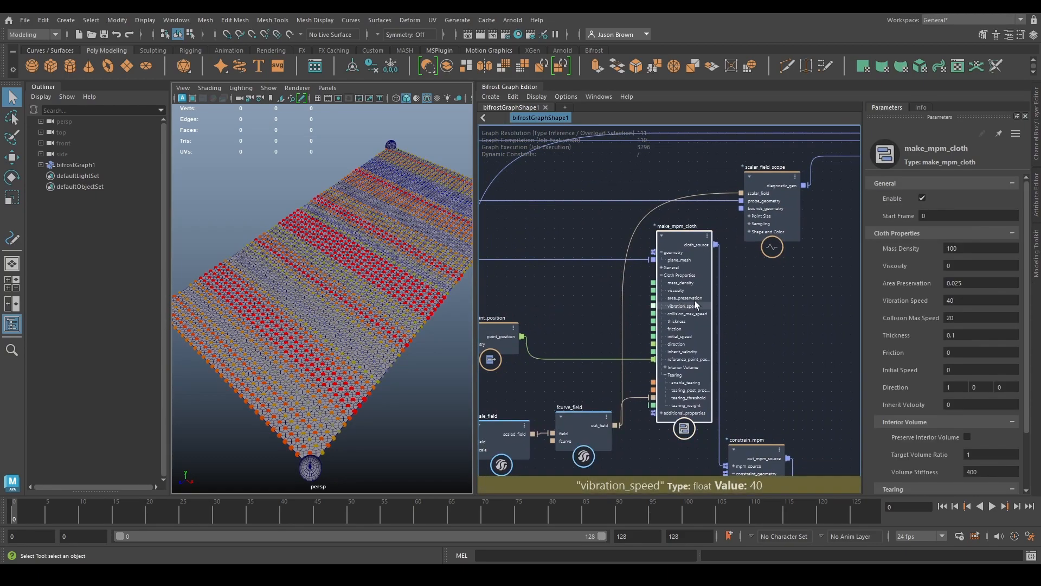
pyautogui.click(920, 108)
pyautogui.scroll(-10, 938, 314)
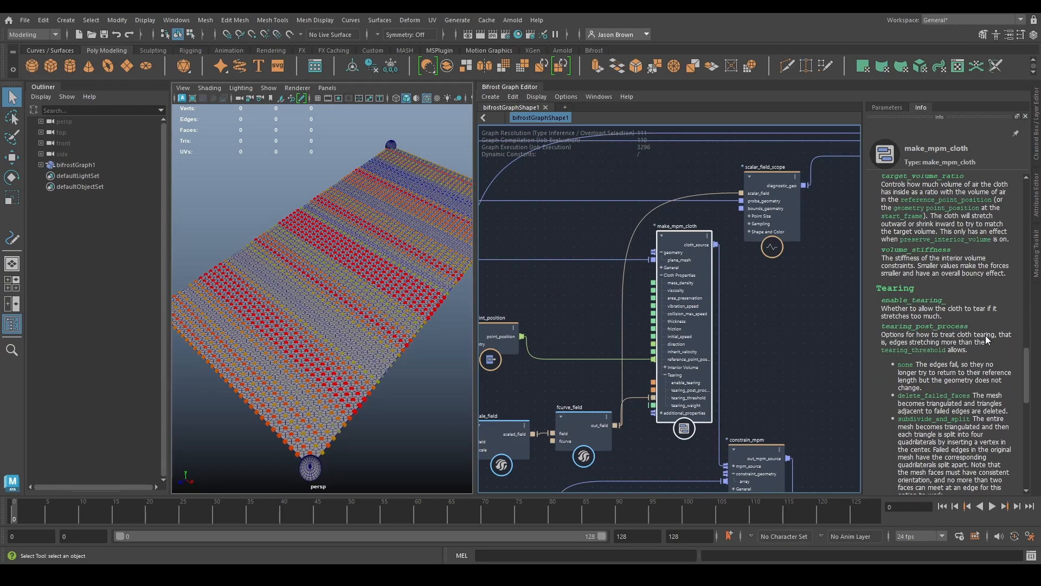
pyautogui.scroll(-4, 976, 347)
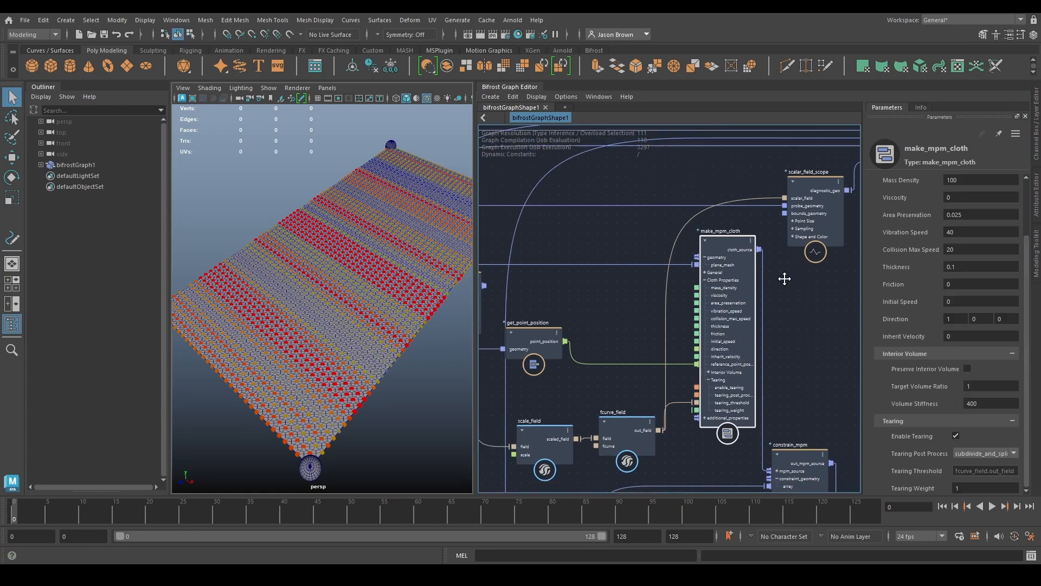
# - Turn off the terminal's diagnostic display, play the simulation to examine the tearing, and return to frame 0
pyautogui.keyDown('alt'); pyautogui.moveTo(783, 279); pyautogui.dragTo(652, 323, button='middle'); pyautogui.keyUp('alt')
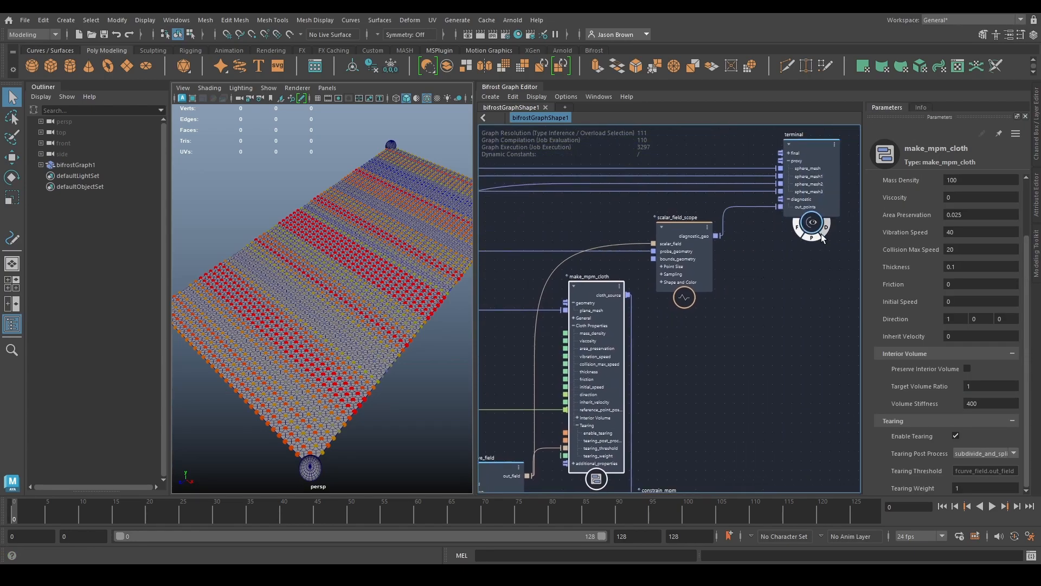
pyautogui.click(828, 290)
pyautogui.hotkey('alt', 'v')
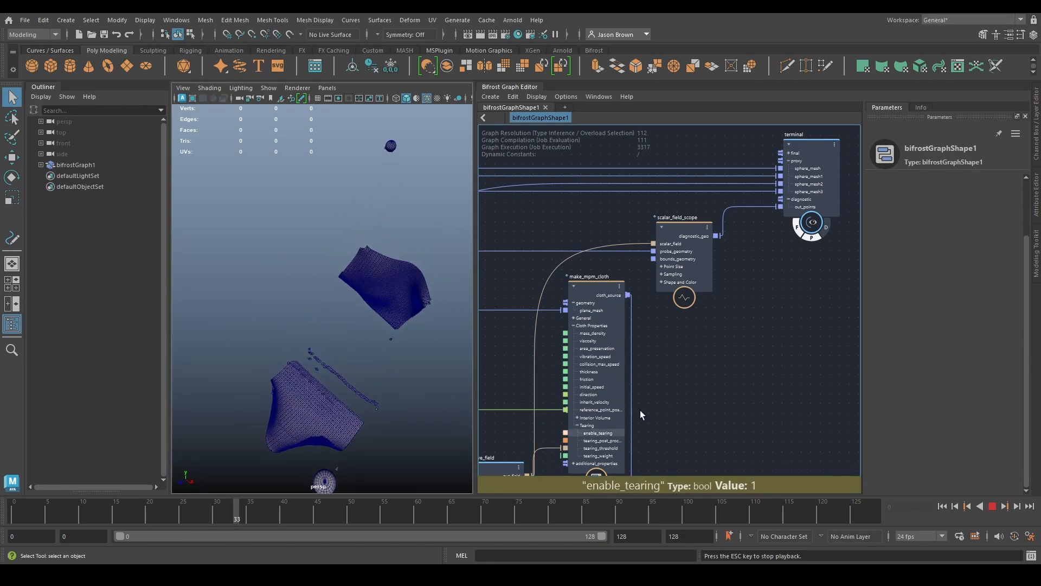
pyautogui.click(992, 507)
pyautogui.click(942, 507)
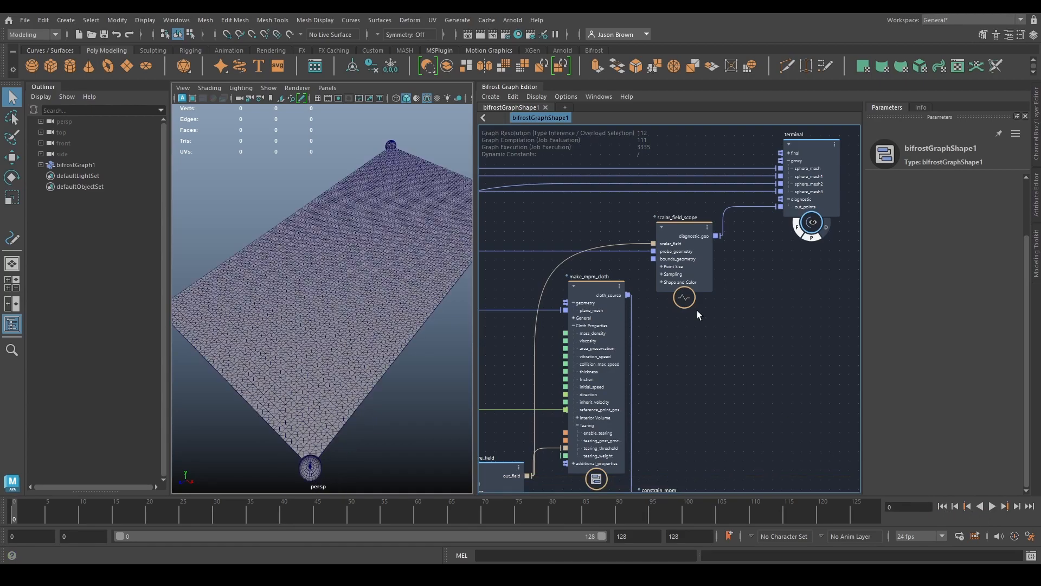
# - Set the position of the first point on fcurve_field's Fcurve to 0
pyautogui.moveTo(669, 341); pyautogui.dragTo(818, 276, button='middle')
pyautogui.click(625, 398)
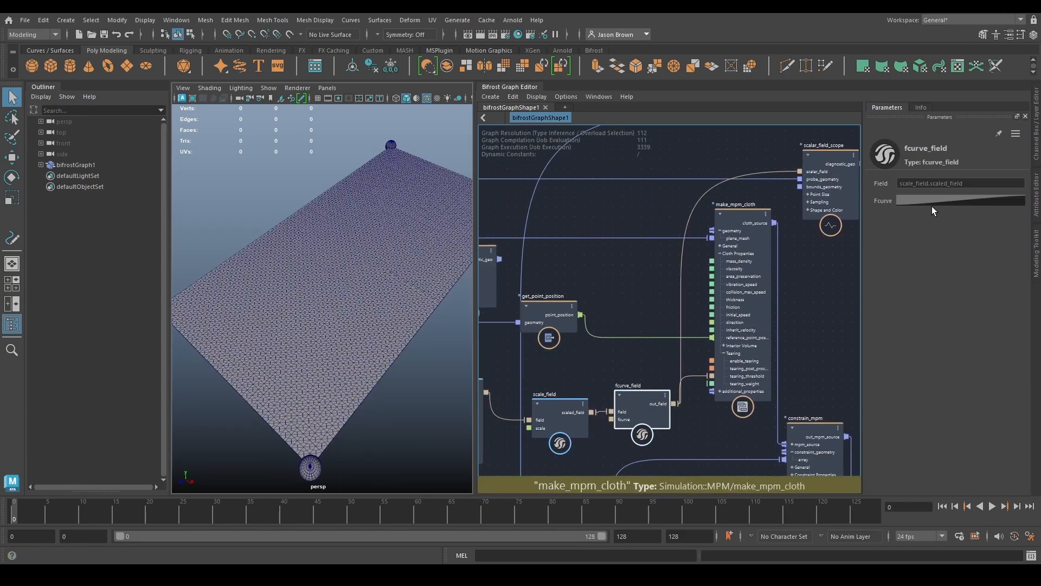
pyautogui.click(932, 202)
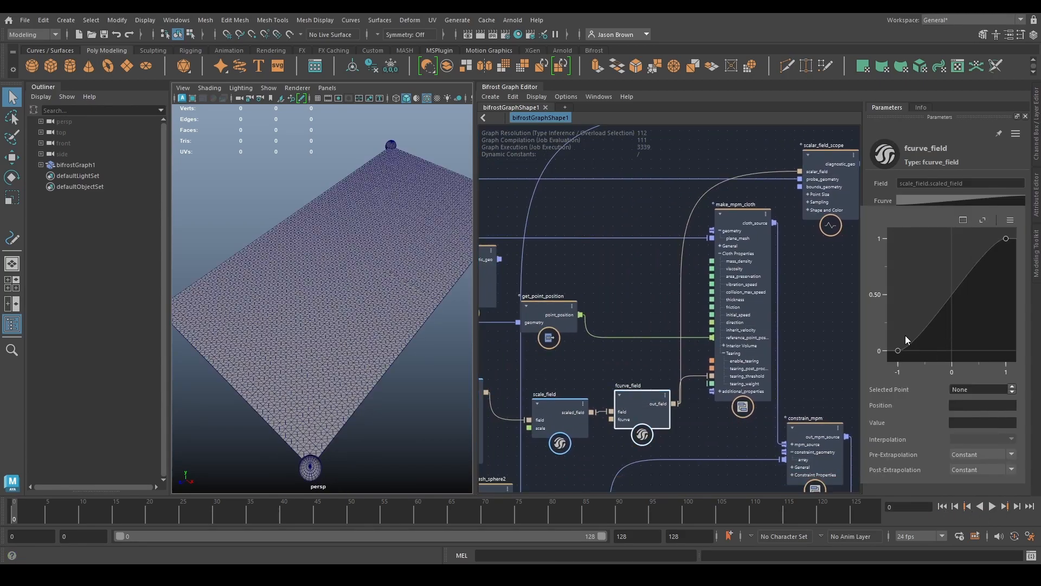
pyautogui.click(898, 350)
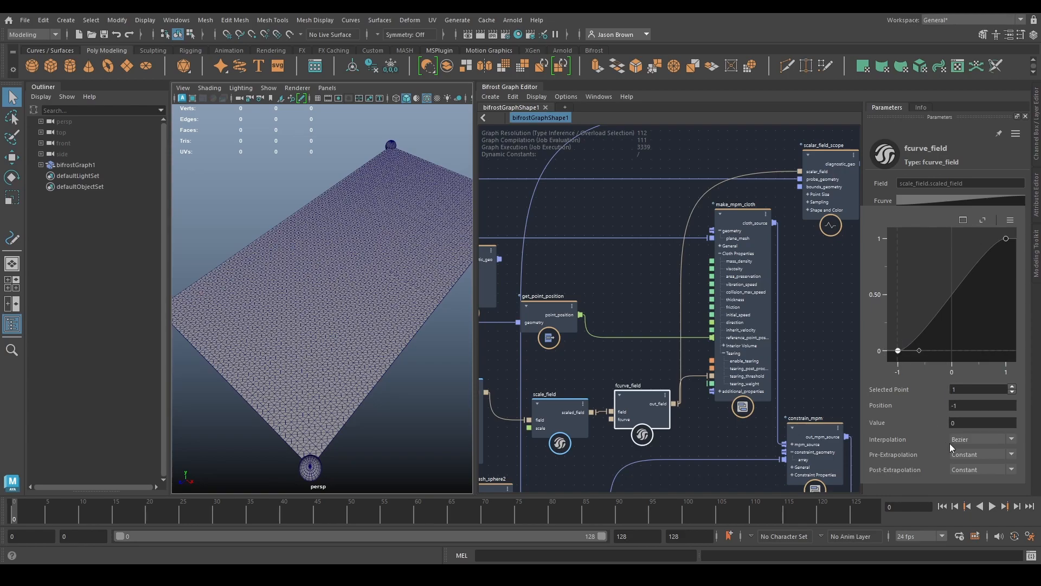
pyautogui.click(960, 402)
pyautogui.write('0')
pyautogui.press('Return')
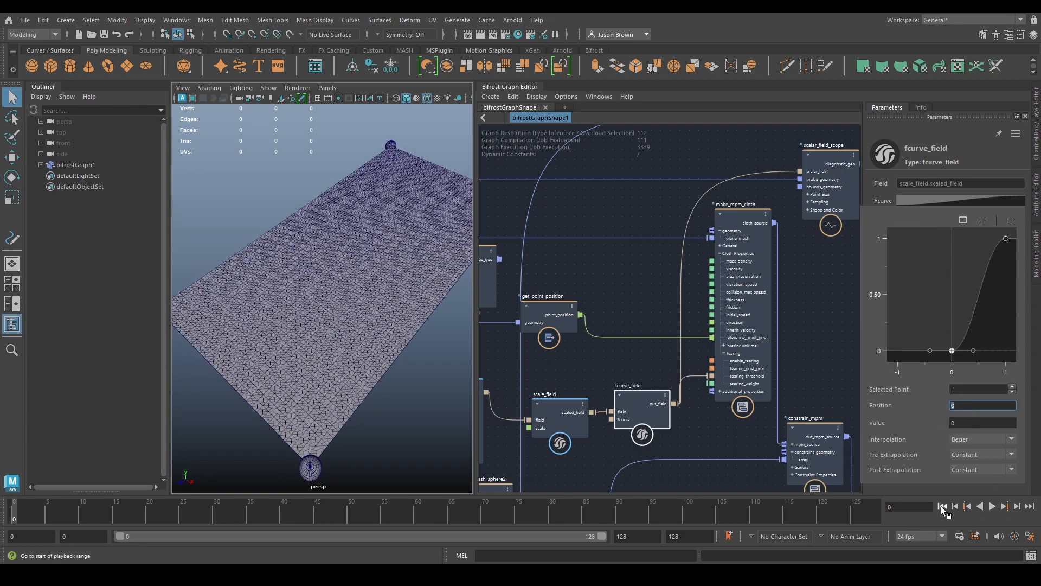
# - Play the simulation to frame 41 and examine the torn cloth pieces from farther away
pyautogui.click(991, 506)
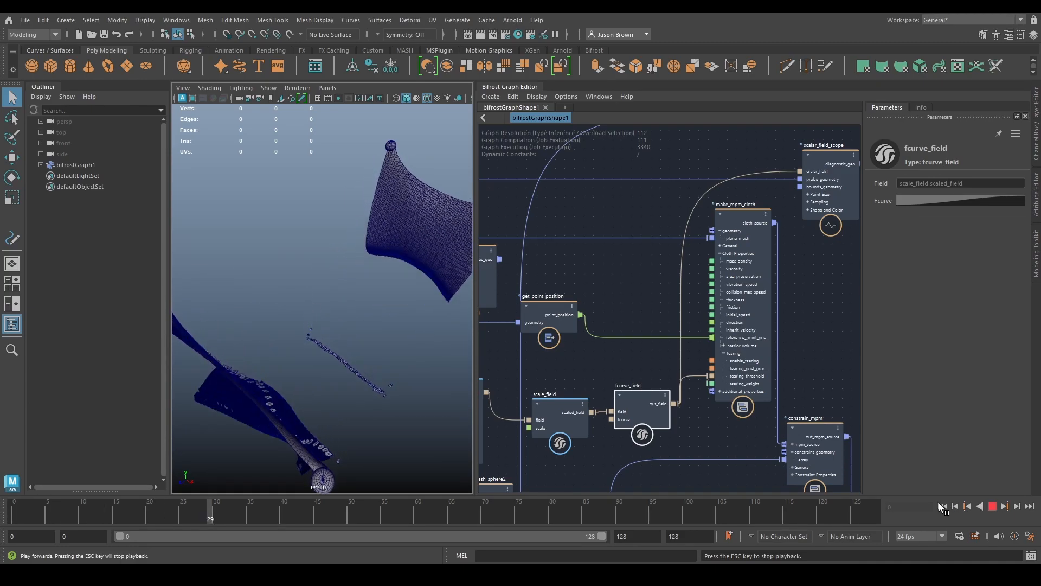
pyautogui.click(992, 506)
pyautogui.keyDown('alt'); pyautogui.moveTo(425, 441); pyautogui.dragTo(346, 332); pyautogui.keyUp('alt')
pyautogui.keyDown('alt'); pyautogui.moveTo(346, 331); pyautogui.dragTo(316, 328, button='right'); pyautogui.keyUp('alt')
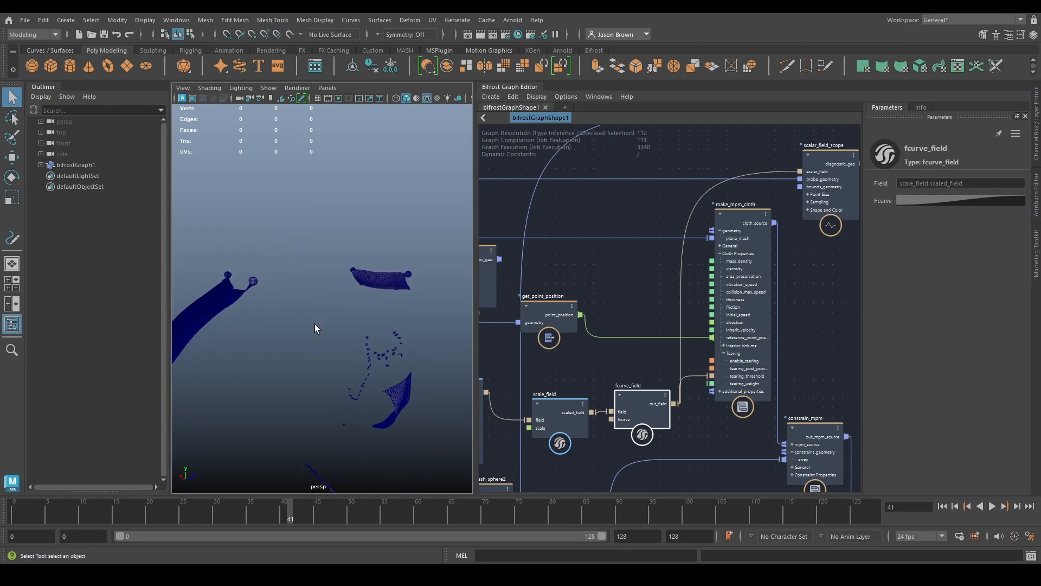
# - Return to frame 0 and turn the terminal's diagnostic display back on to show the noise pattern
pyautogui.moveTo(620, 374); pyautogui.dragTo(728, 302, button='middle')
pyautogui.click(598, 308)
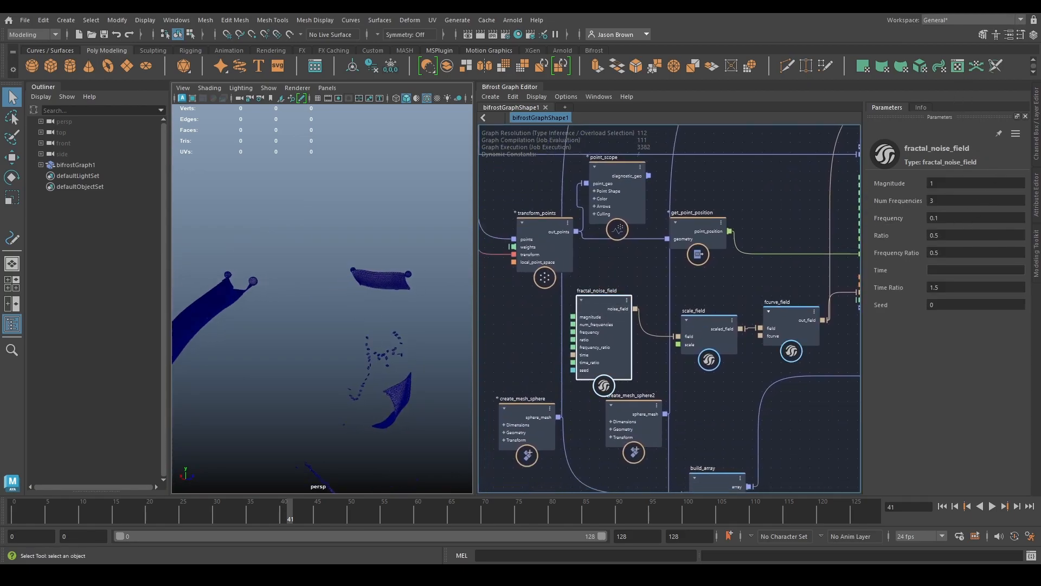
pyautogui.moveTo(711, 384); pyautogui.dragTo(403, 573, button='middle')
pyautogui.keyDown('alt'); pyautogui.moveTo(348, 321); pyautogui.dragTo(343, 347); pyautogui.keyUp('alt')
pyautogui.moveTo(650, 394); pyautogui.dragTo(868, 314, button='middle')
pyautogui.moveTo(616, 382); pyautogui.dragTo(663, 362, button='middle')
# - Adjust fractal_noise_field's parameters and set scale_field's scale to 2, 1, 1
pyautogui.click(563, 393)
pyautogui.moveTo(939, 235); pyautogui.dragTo(847, 235)
pyautogui.moveTo(704, 353); pyautogui.dragTo(694, 337, button='middle')
pyautogui.click(656, 401)
pyautogui.click(916, 202)
pyautogui.click(996, 204)
pyautogui.write('1')
pyautogui.press('Return')
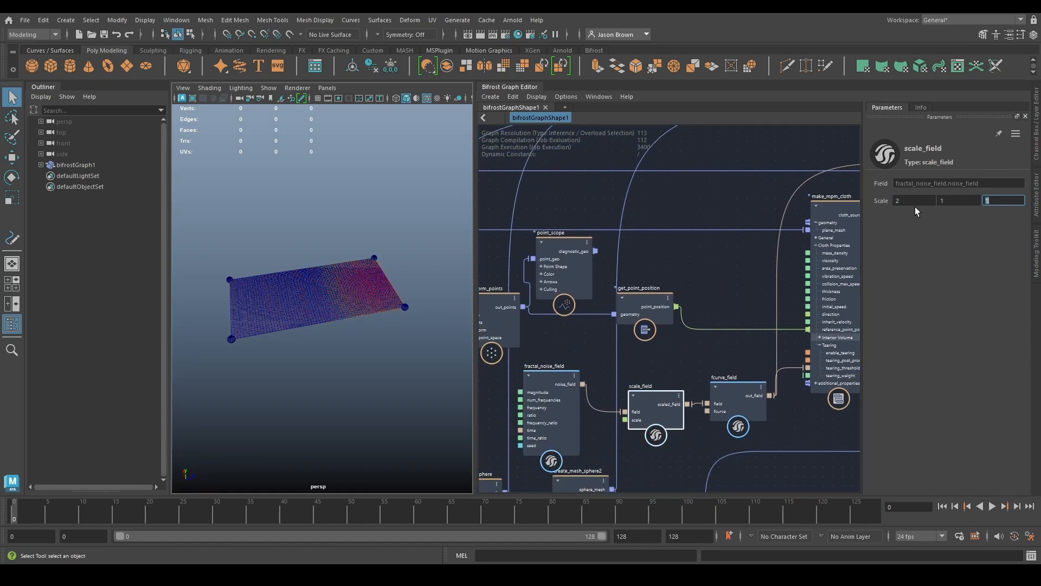
# - Raise fractal_noise_field's frequency and increase scale_field's X scale to about 9 to stretch the noise
pyautogui.click(558, 391)
pyautogui.moveTo(988, 218); pyautogui.dragTo(1034, 203)
pyautogui.click(656, 400)
pyautogui.click(558, 392)
pyautogui.click(663, 413)
pyautogui.moveTo(916, 202); pyautogui.dragTo(992, 204)
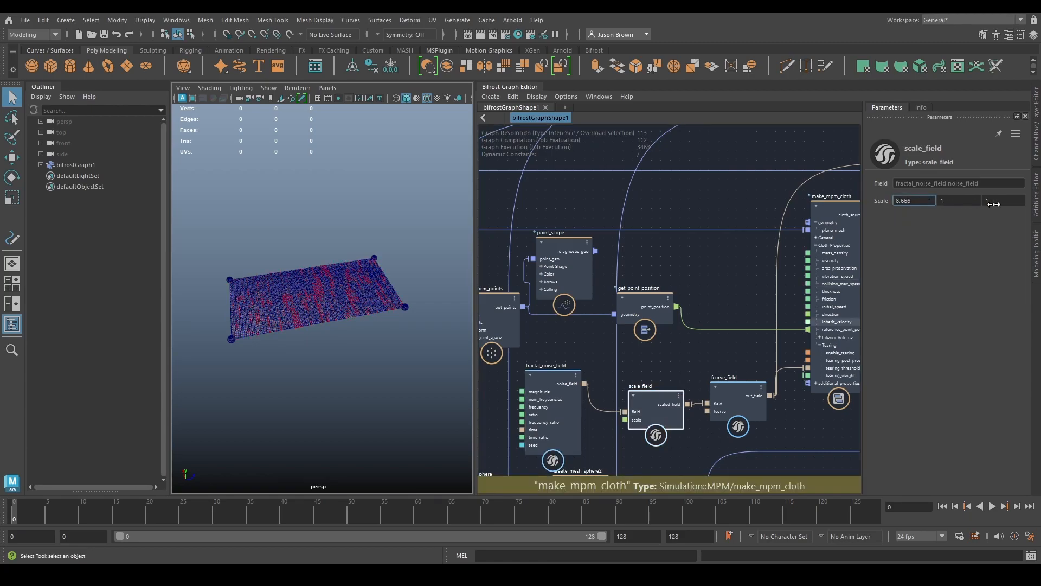
pyautogui.keyDown('alt'); pyautogui.moveTo(374, 336); pyautogui.dragTo(409, 357); pyautogui.keyUp('alt')
pyautogui.scroll(4, 409, 358)
pyautogui.keyDown('alt'); pyautogui.moveTo(409, 358); pyautogui.dragTo(413, 373, button='middle'); pyautogui.keyUp('alt')
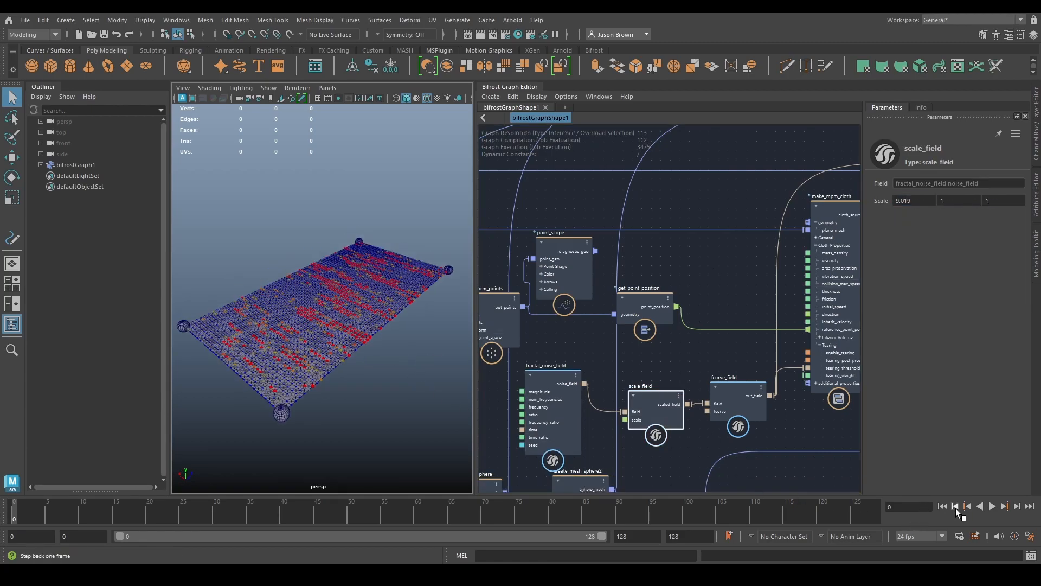
# - Turn off the terminal's diagnostic display and play the simulation from the start to examine the torn cloth
pyautogui.click(992, 506)
pyautogui.press('Escape')
pyautogui.keyDown('alt'); pyautogui.moveTo(769, 282); pyautogui.dragTo(553, 337); pyautogui.keyUp('alt')
pyautogui.click(850, 209)
pyautogui.click(942, 506)
pyautogui.click(990, 506)
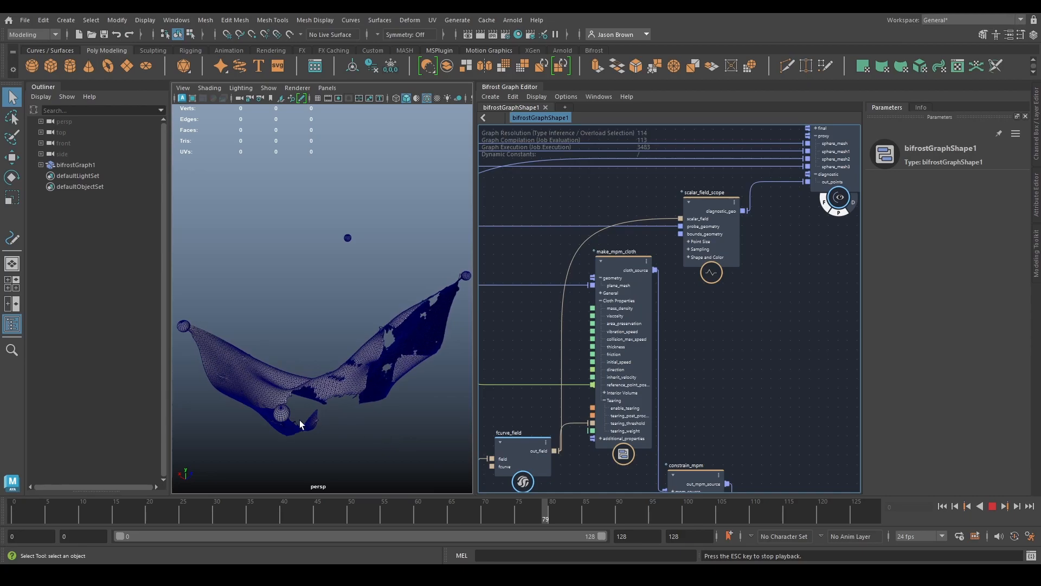
pyautogui.keyDown('alt'); pyautogui.moveTo(343, 390); pyautogui.dragTo(399, 393); pyautogui.keyUp('alt')
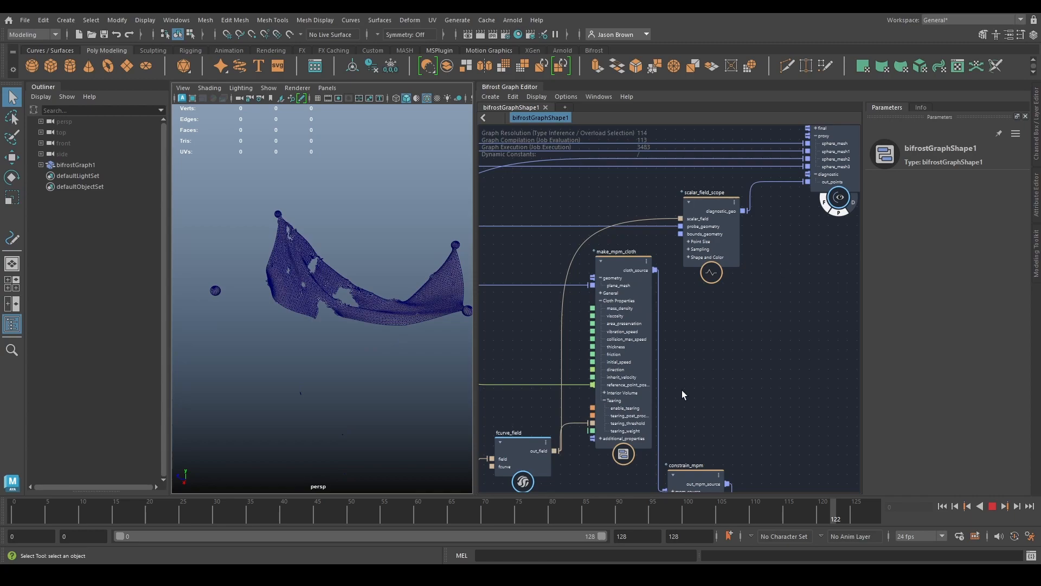
pyautogui.click(991, 507)
# - Play the simulation again to frame 95 and examine the tears from another side
pyautogui.hotkey('alt', 'v')
pyautogui.scroll(-2, 683, 416)
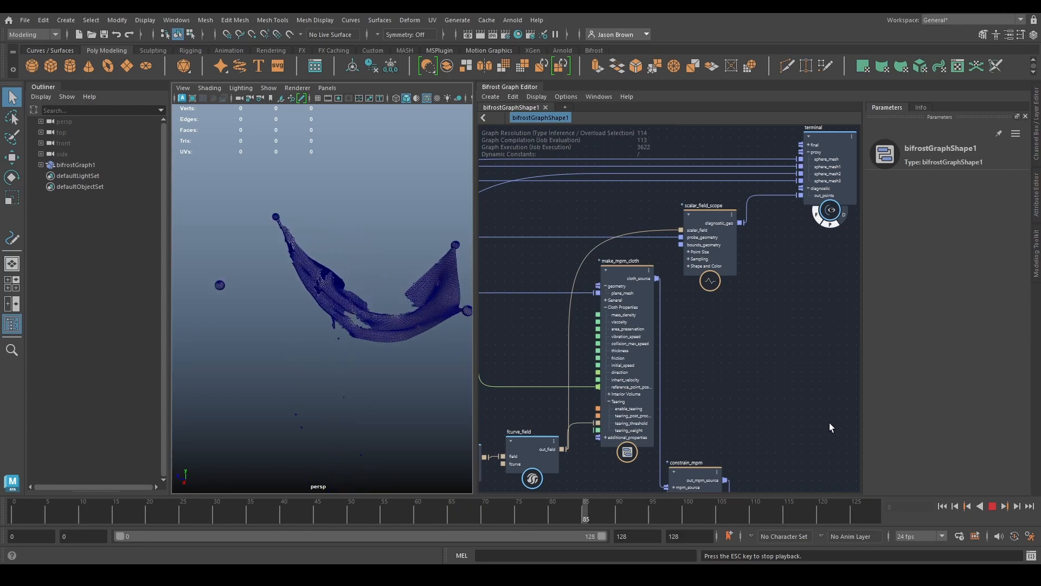
pyautogui.click(993, 506)
pyautogui.keyDown('alt'); pyautogui.moveTo(370, 339); pyautogui.dragTo(239, 391); pyautogui.keyUp('alt')
pyautogui.keyDown('alt'); pyautogui.moveTo(239, 391); pyautogui.dragTo(260, 392, button='right'); pyautogui.keyUp('alt')
pyautogui.keyDown('alt'); pyautogui.moveTo(261, 393); pyautogui.dragTo(321, 413, button='middle'); pyautogui.keyUp('alt')
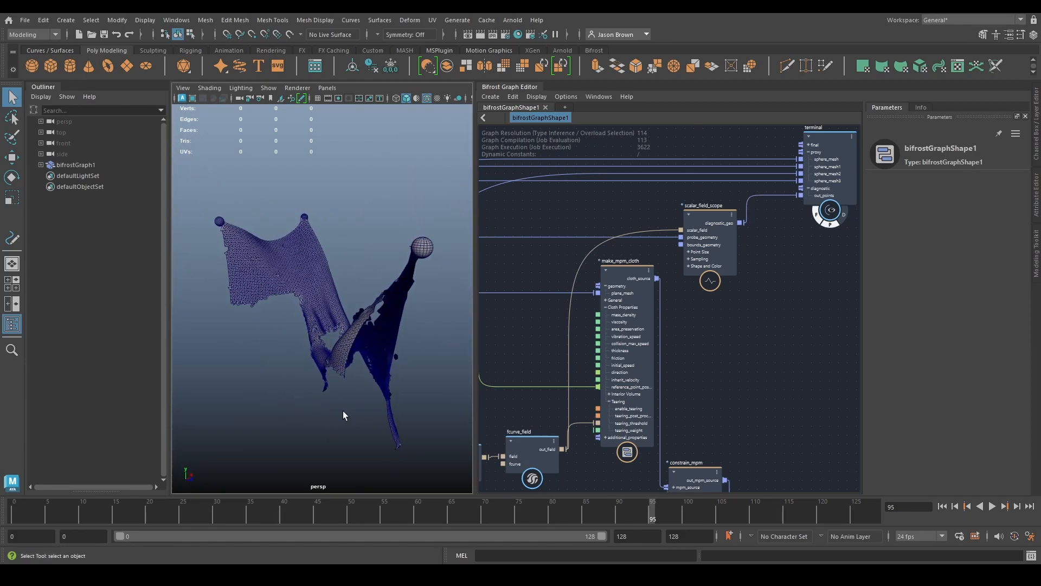
# - Set create_mesh_plane's length segments to 128 and width segments to 64
pyautogui.keyDown('alt'); pyautogui.moveTo(521, 380); pyautogui.dragTo(828, 360, button='middle'); pyautogui.keyUp('alt')
pyautogui.keyDown('alt'); pyautogui.moveTo(604, 361); pyautogui.dragTo(767, 370, button='middle'); pyautogui.keyUp('alt')
pyautogui.moveTo(678, 293); pyautogui.dragTo(552, 290)
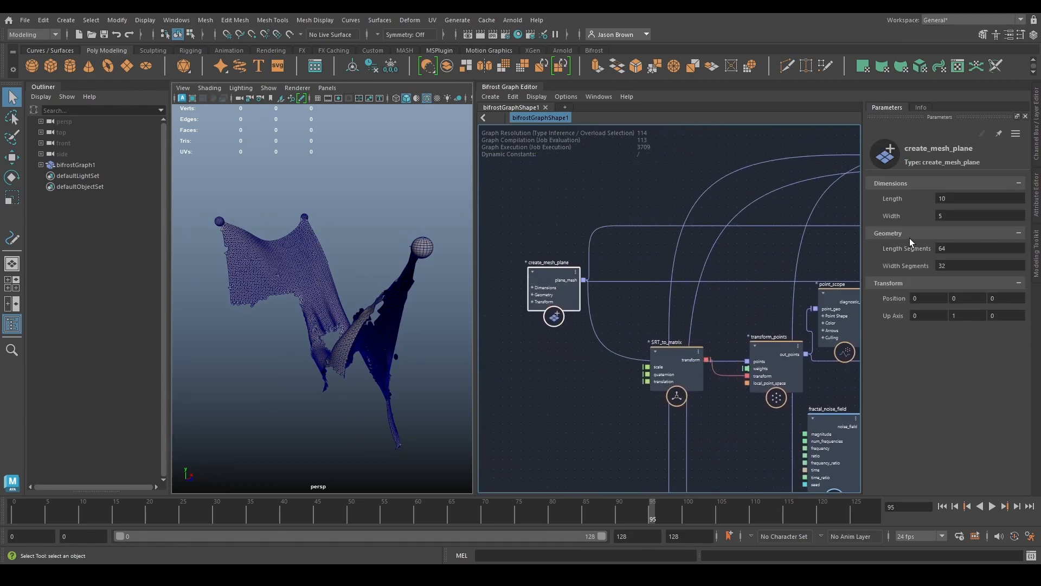
pyautogui.click(962, 248)
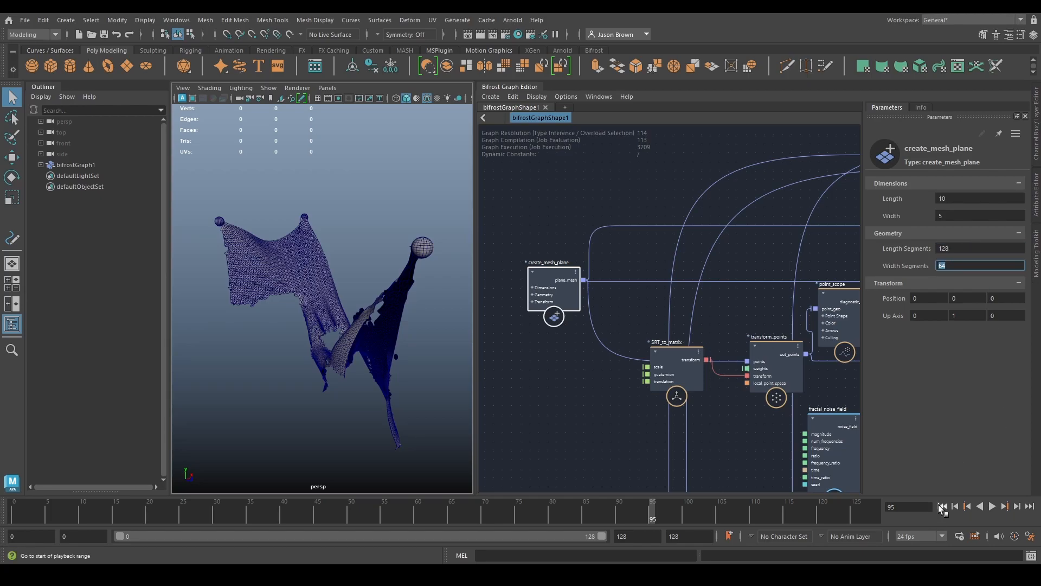
# - Play the denser cloth simulation from the start to frame 54 with the wireframe overlay turned off, and examine the tearing
pyautogui.hotkey('alt', 'shift', 'v')
pyautogui.keyDown('alt'); pyautogui.moveTo(339, 283); pyautogui.dragTo(350, 348); pyautogui.keyUp('alt')
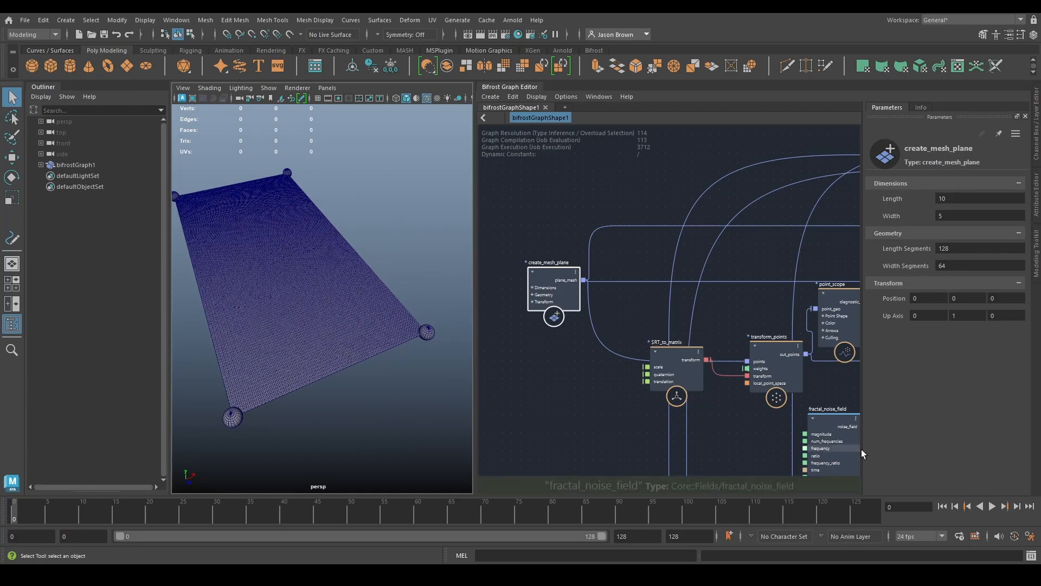
pyautogui.click(993, 506)
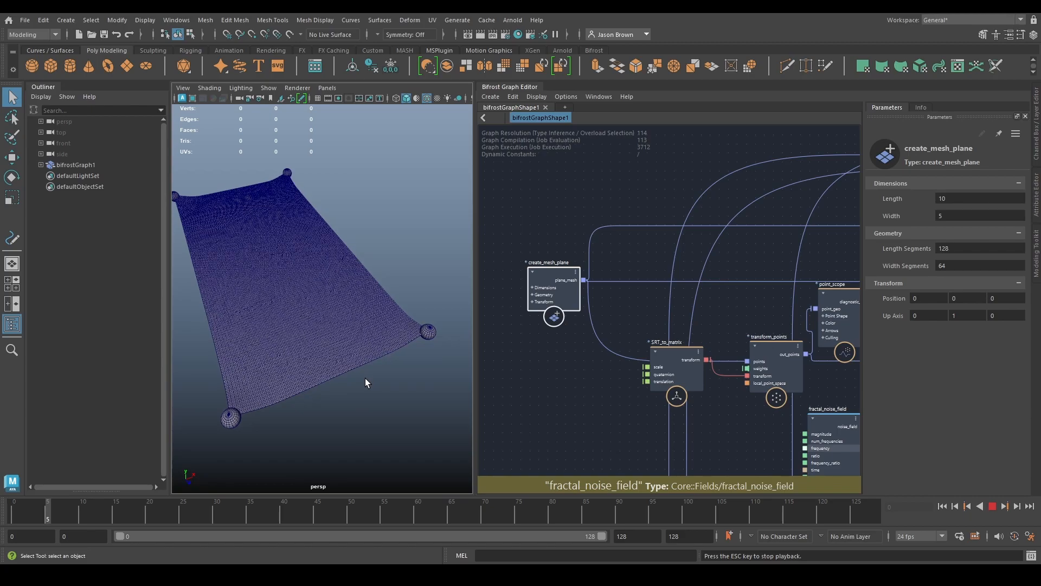
pyautogui.click(427, 98)
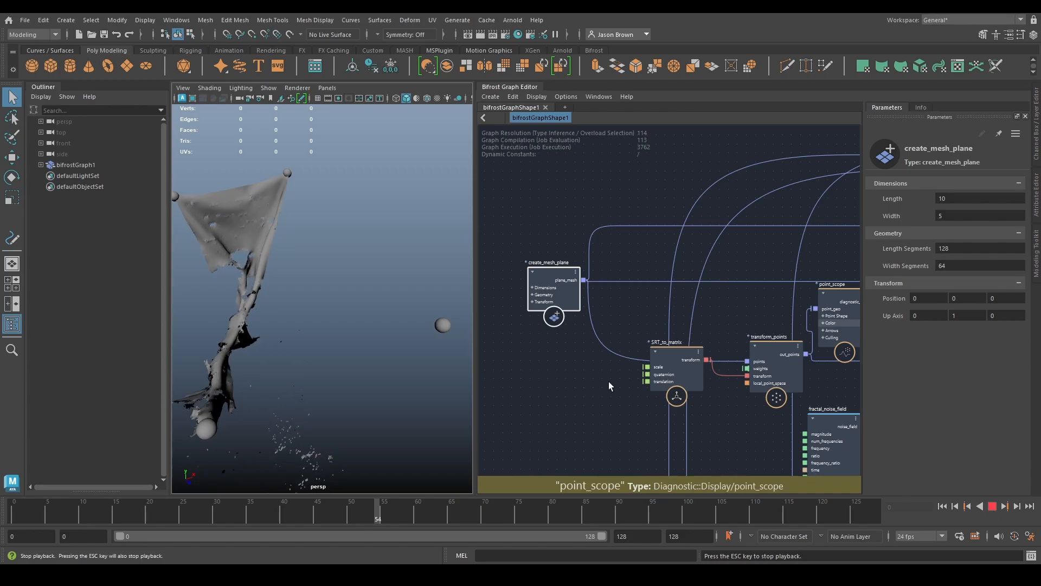
pyautogui.scroll(-3, 606, 382)
pyautogui.keyDown('alt'); pyautogui.moveTo(213, 334); pyautogui.dragTo(336, 314); pyautogui.keyUp('alt')
pyautogui.keyDown('alt'); pyautogui.moveTo(336, 314); pyautogui.dragTo(262, 305, button='right'); pyautogui.keyUp('alt')
pyautogui.keyDown('alt'); pyautogui.moveTo(262, 304); pyautogui.dragTo(303, 329); pyautogui.keyUp('alt')
# - Select fractal_noise_field in the graph to show its parameters, shifting the node slightly, and inspect the noise chain feeding the cloth node
pyautogui.keyDown('alt'); pyautogui.moveTo(701, 384); pyautogui.dragTo(576, 351, button='middle'); pyautogui.keyUp('alt')
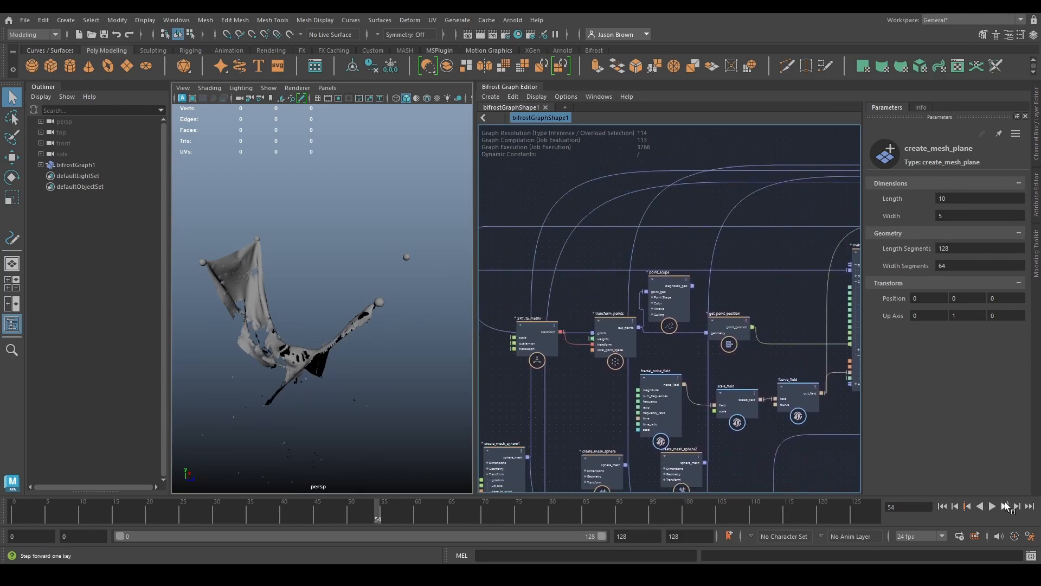
pyautogui.keyDown('alt'); pyautogui.moveTo(761, 412); pyautogui.dragTo(732, 347, button='middle'); pyautogui.keyUp('alt')
pyautogui.moveTo(636, 337); pyautogui.dragTo(651, 325)
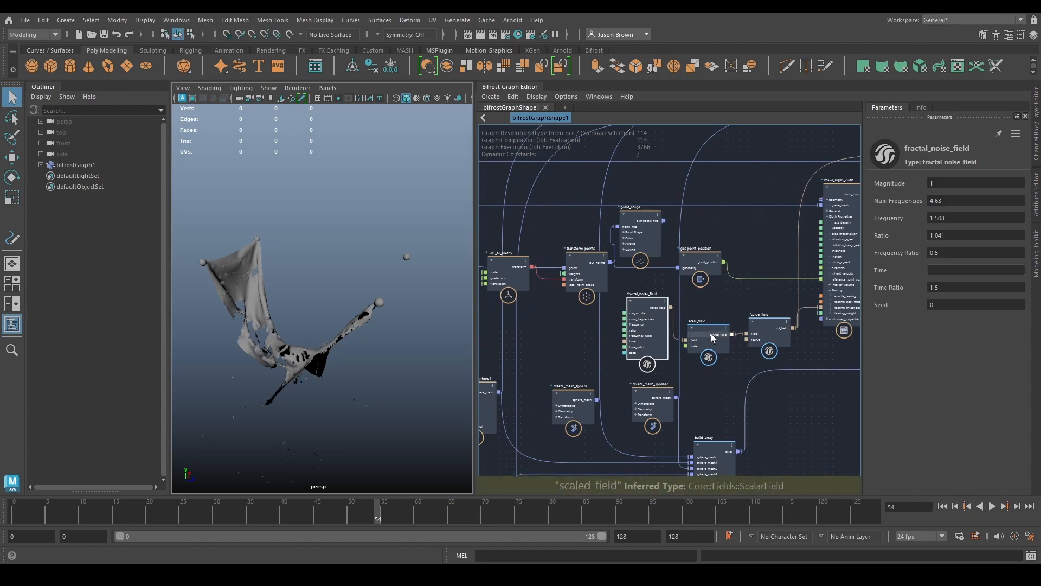
pyautogui.keyDown('alt'); pyautogui.moveTo(756, 344); pyautogui.dragTo(695, 356, button='middle'); pyautogui.keyUp('alt')
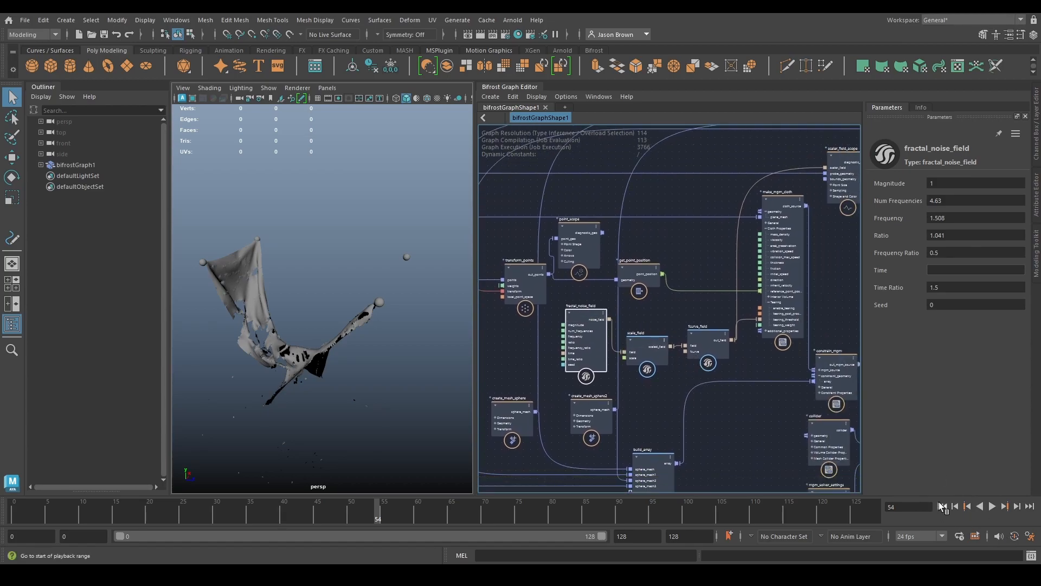
# - Replay the simulation from the start to frame 96 and examine the torn, shaded cloth up close from several angles
pyautogui.click(994, 507)
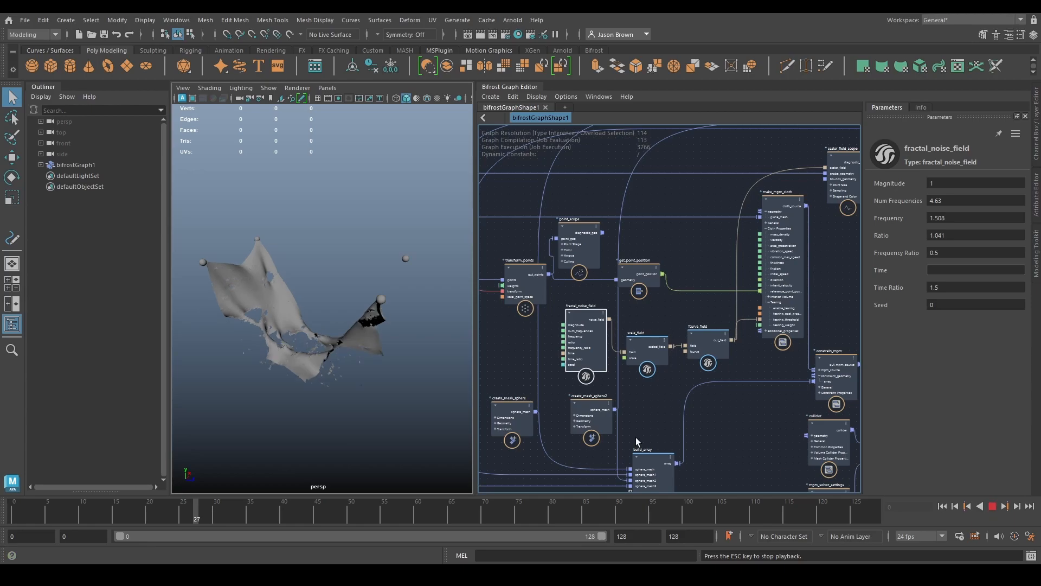
pyautogui.click(352, 360)
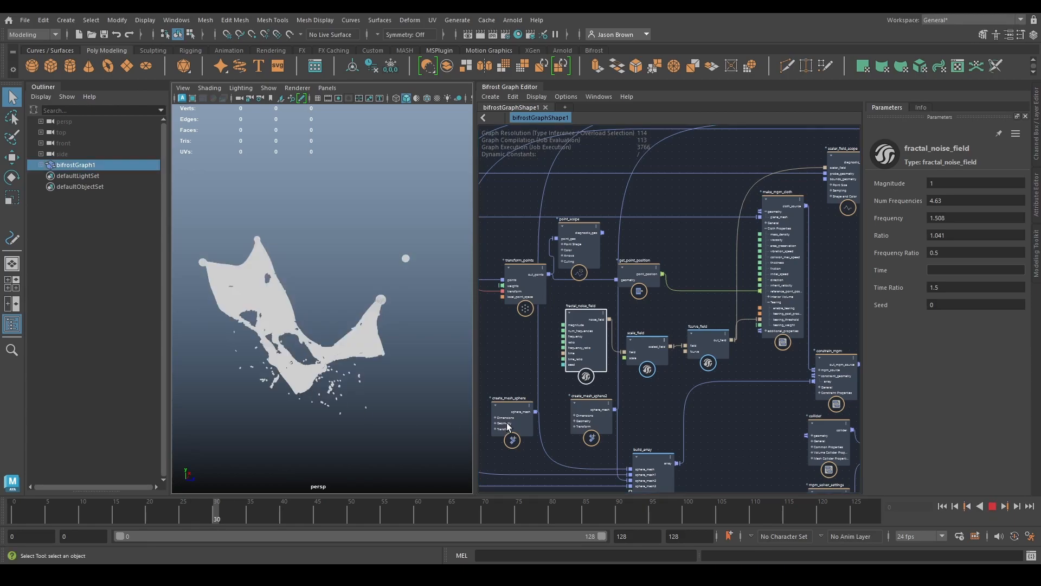
pyautogui.click(359, 250)
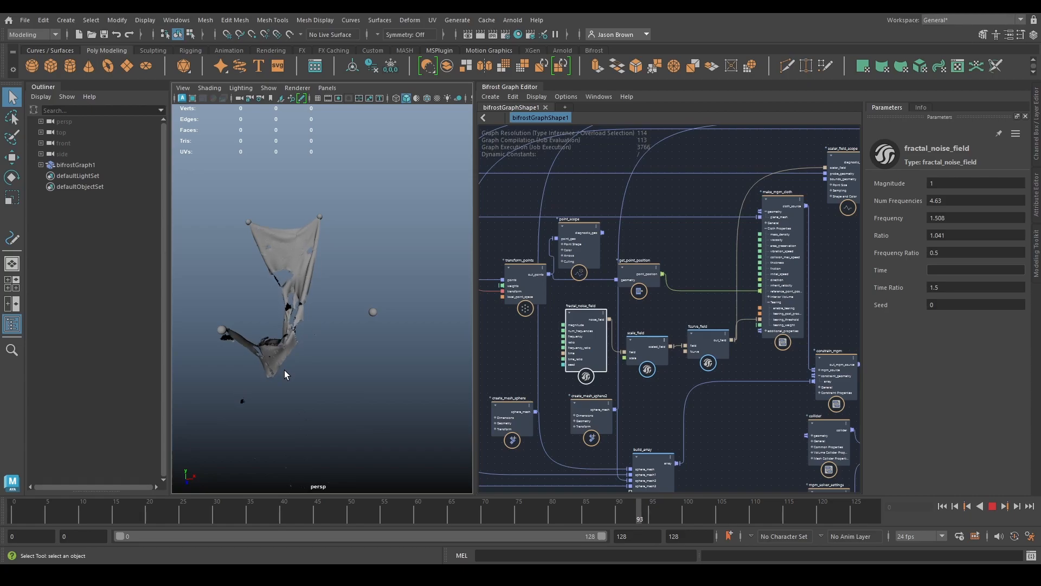
pyautogui.press('Escape')
pyautogui.keyDown('alt'); pyautogui.moveTo(393, 378); pyautogui.dragTo(363, 303); pyautogui.keyUp('alt')
pyautogui.keyDown('alt'); pyautogui.moveTo(362, 303); pyautogui.dragTo(448, 312, button='right'); pyautogui.keyUp('alt')
pyautogui.moveTo(321, 317)
pyautogui.keyDown('alt'); pyautogui.mouseDown()
pyautogui.moveTo(382, 300)
pyautogui.moveTo(306, 312)
pyautogui.mouseUp(); pyautogui.keyUp('alt')
pyautogui.moveTo(307, 315)
pyautogui.keyDown('alt'); pyautogui.mouseDown(button='right')
pyautogui.moveTo(372, 332)
pyautogui.moveTo(278, 302)
pyautogui.moveTo(320, 304)
pyautogui.moveTo(304, 320)
pyautogui.mouseUp(button='right'); pyautogui.keyUp('alt')
pyautogui.keyDown('alt'); pyautogui.moveTo(304, 320); pyautogui.dragTo(308, 320); pyautogui.keyUp('alt')
pyautogui.keyDown('alt'); pyautogui.moveTo(308, 320); pyautogui.dragTo(311, 297, button='middle'); pyautogui.keyUp('alt')
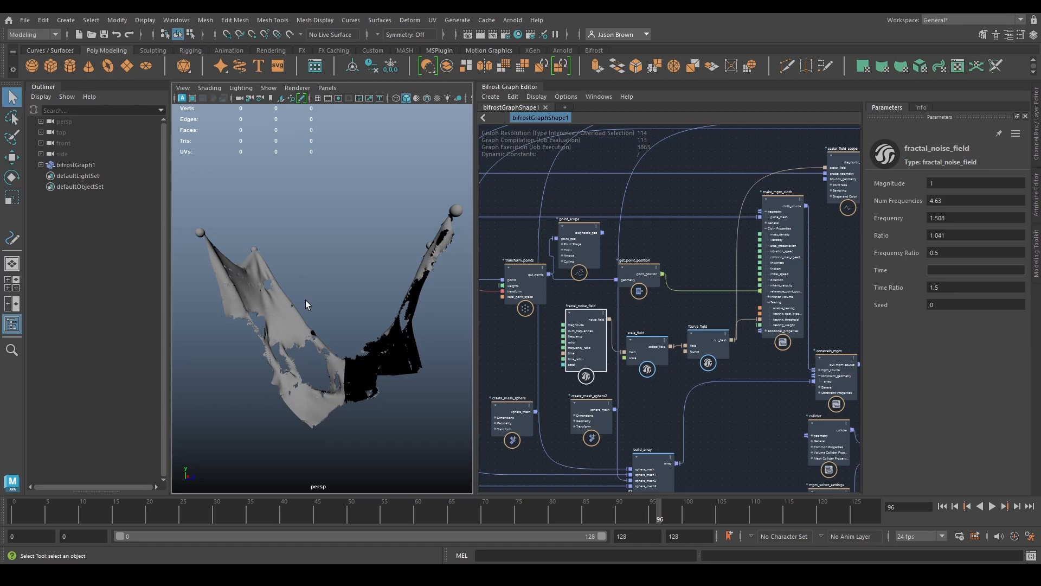